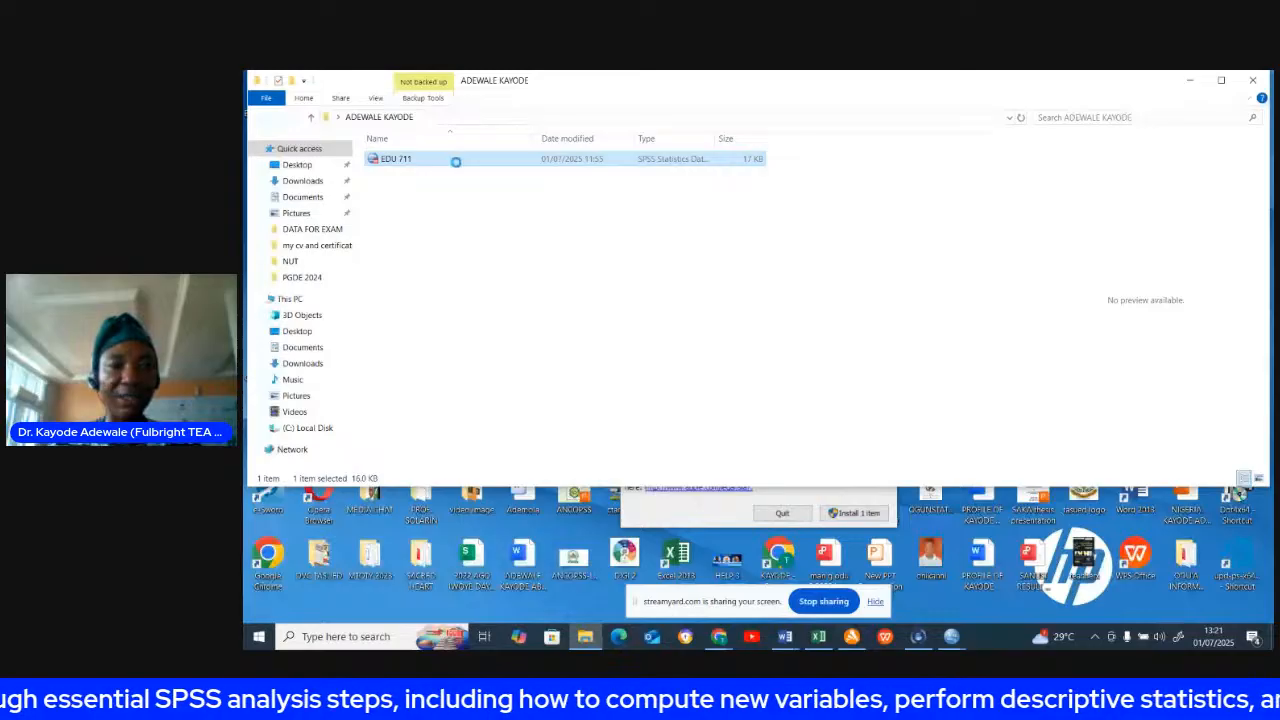
Minimise the folder window holding EDU 711 and switch to the EDU 711 dataset in IBM SPSS Statistics Data Editor.
right_click(456, 163)
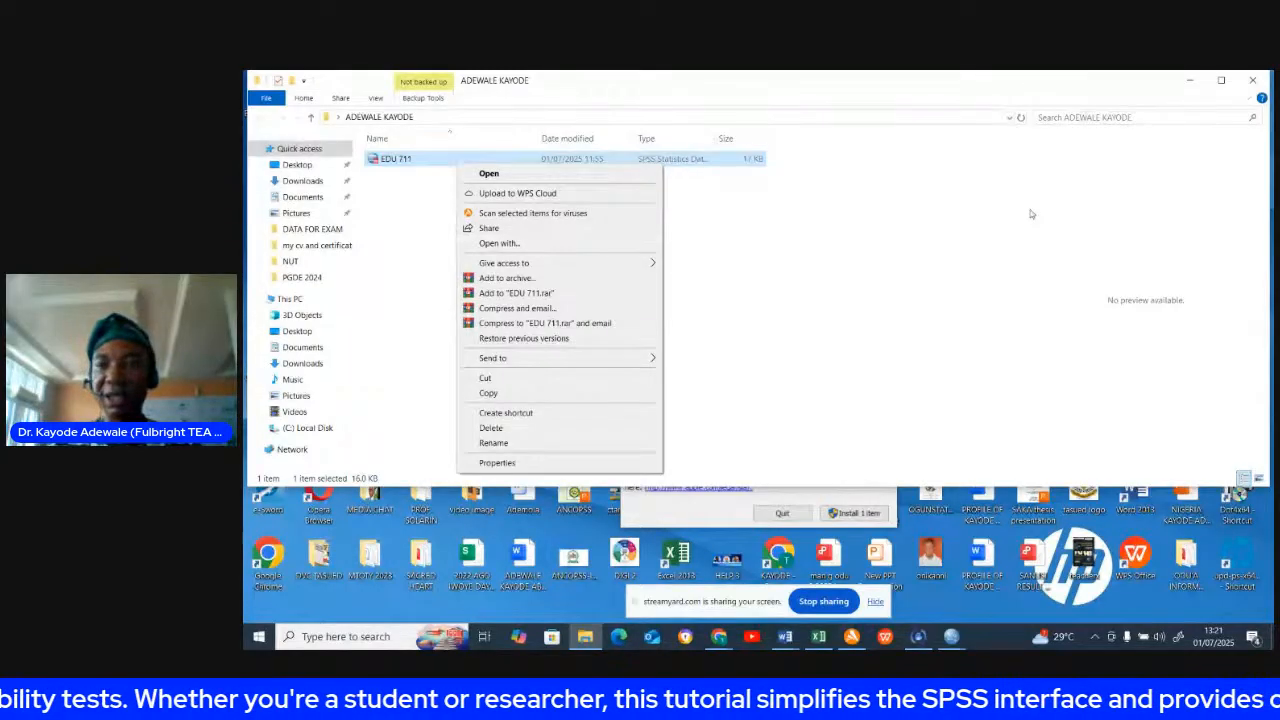
click(1186, 79)
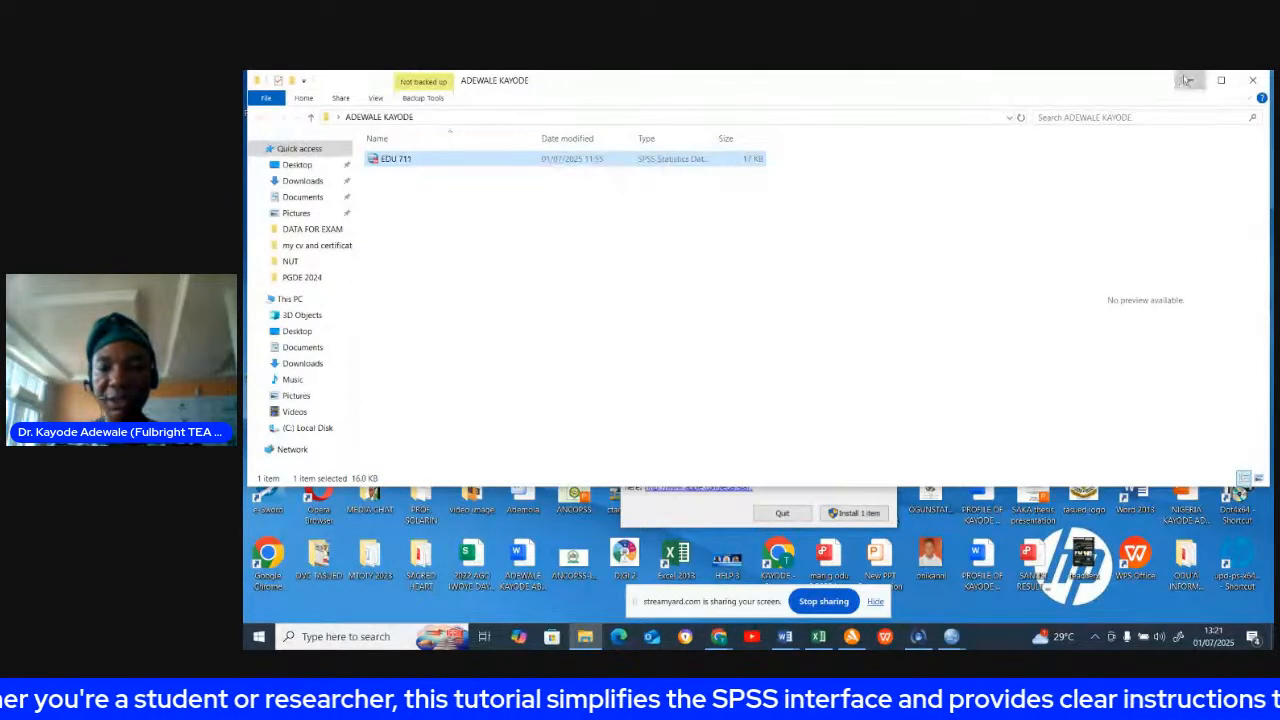
click(1186, 79)
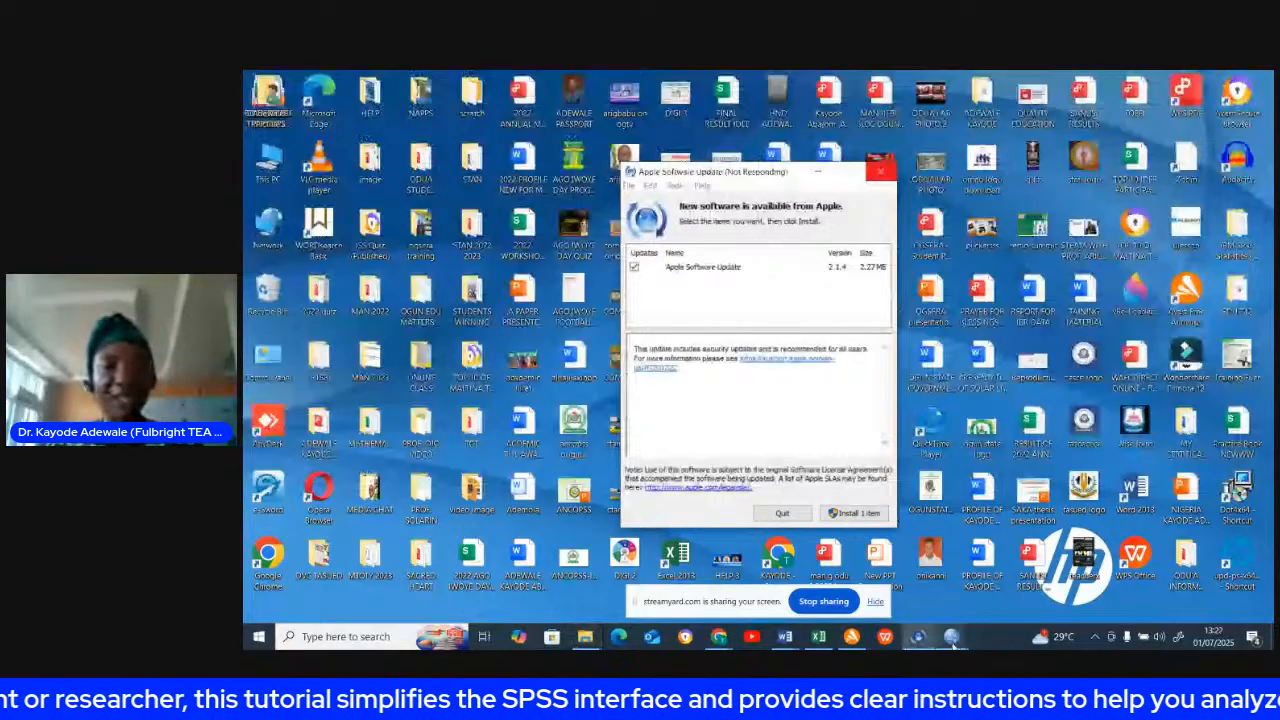
click(952, 640)
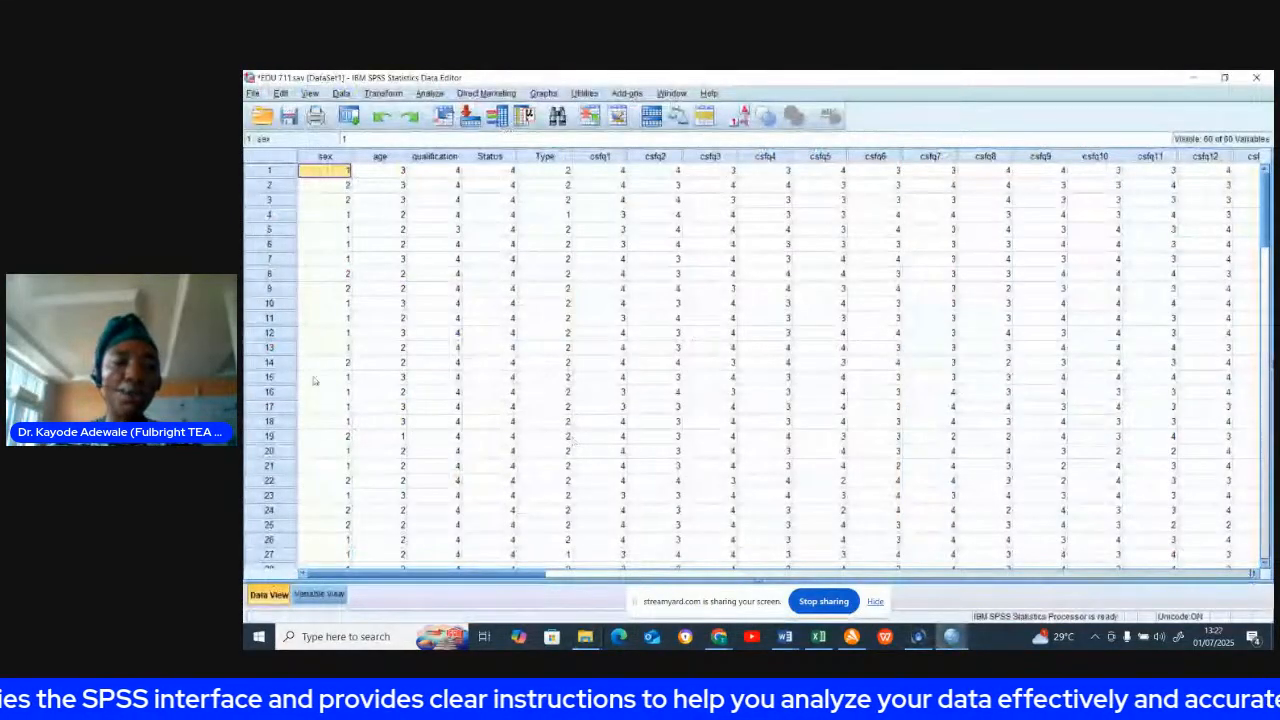
Show the variable definitions and check the value labels defined for the sex and age variables.
click(313, 596)
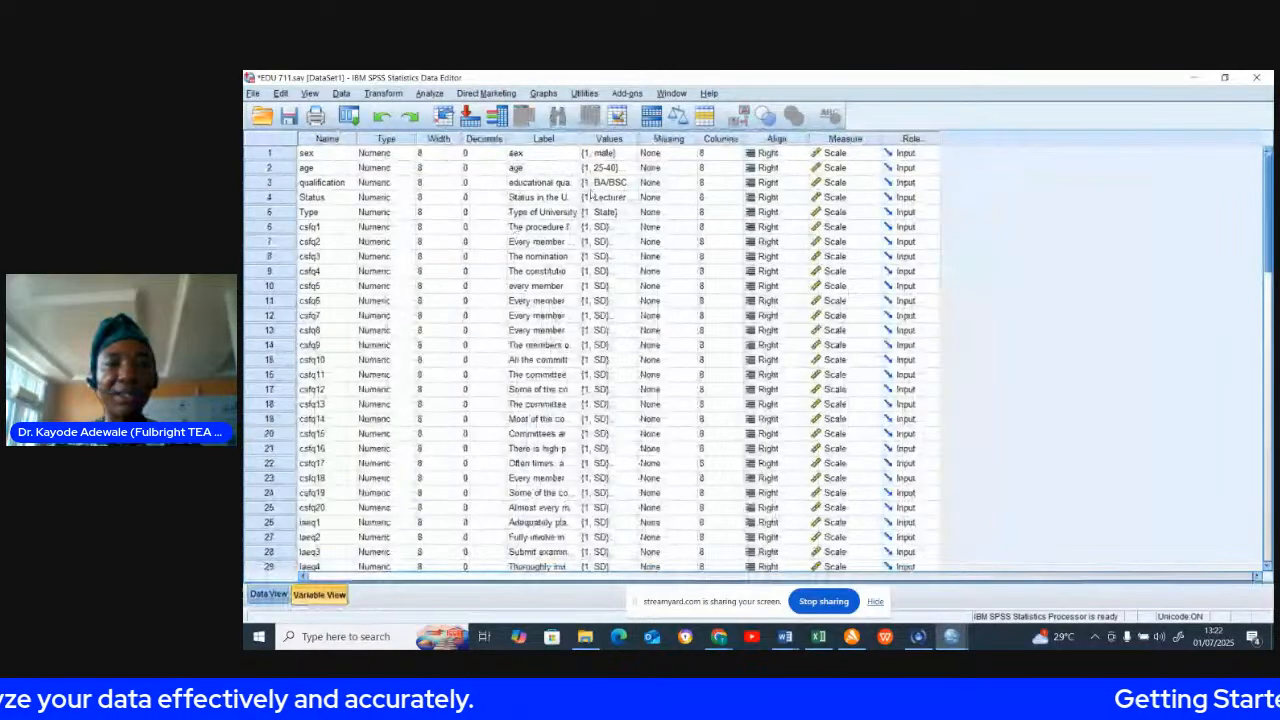
click(630, 156)
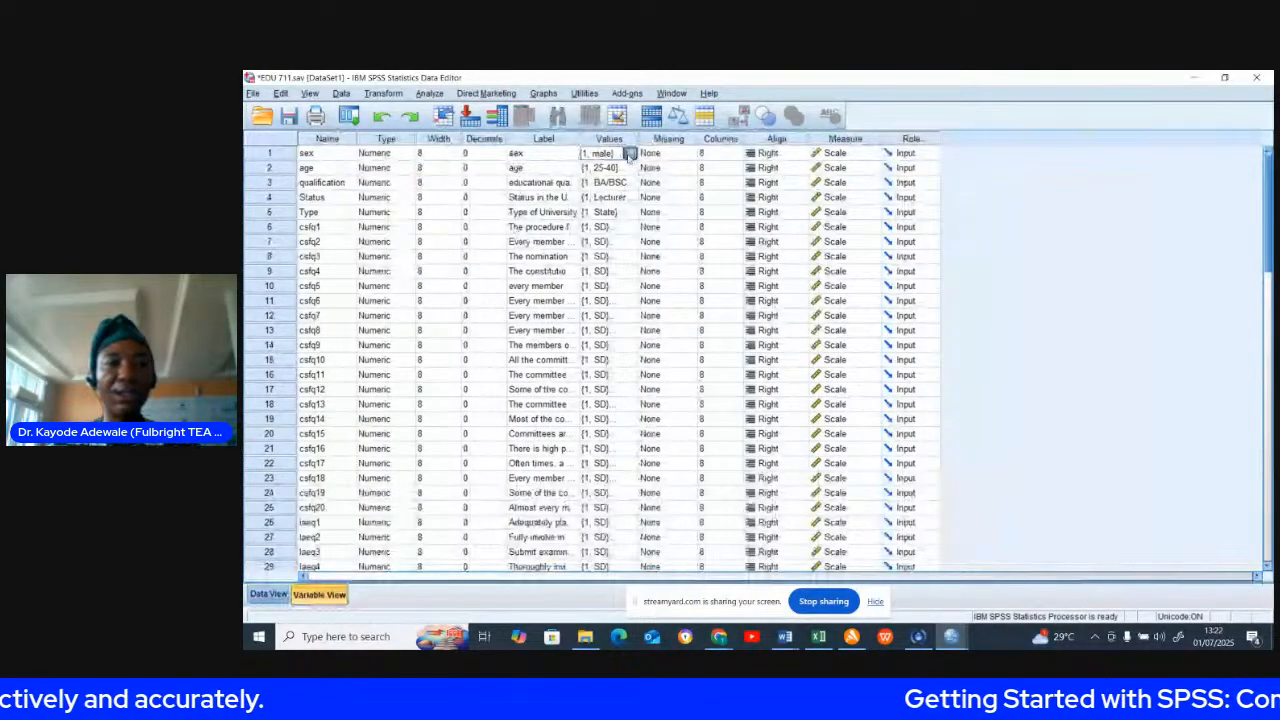
click(630, 153)
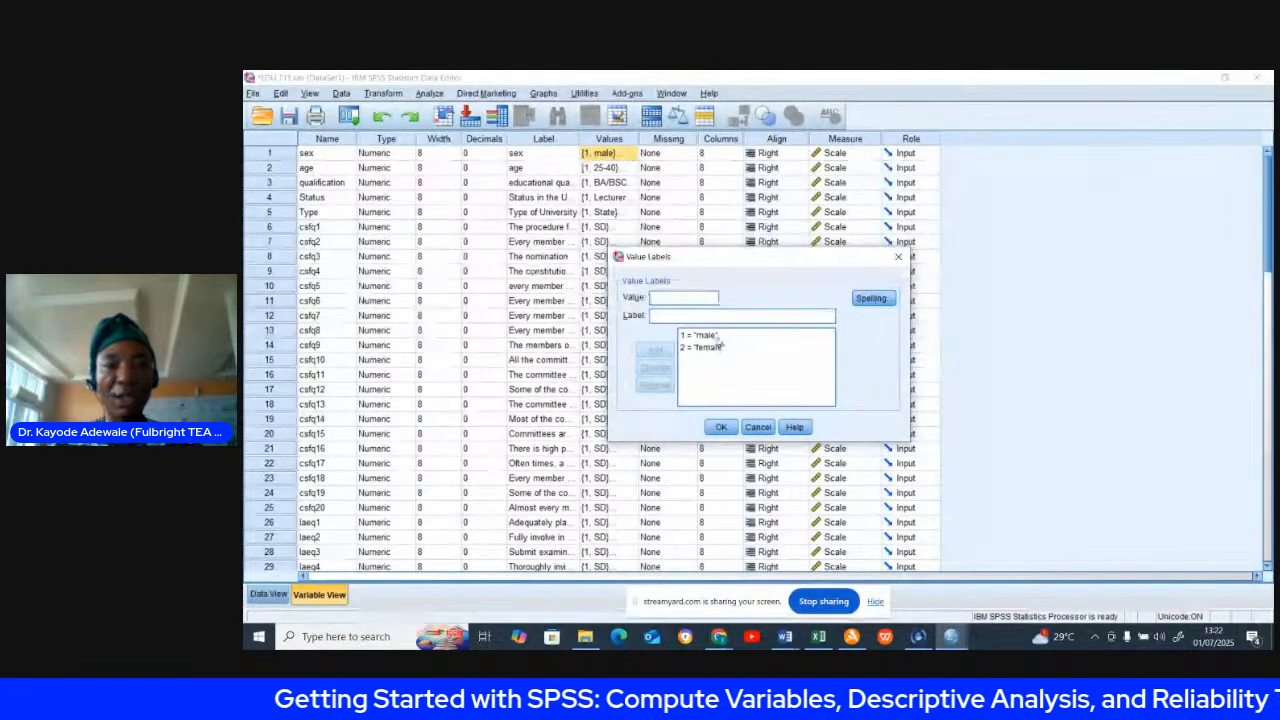
click(898, 257)
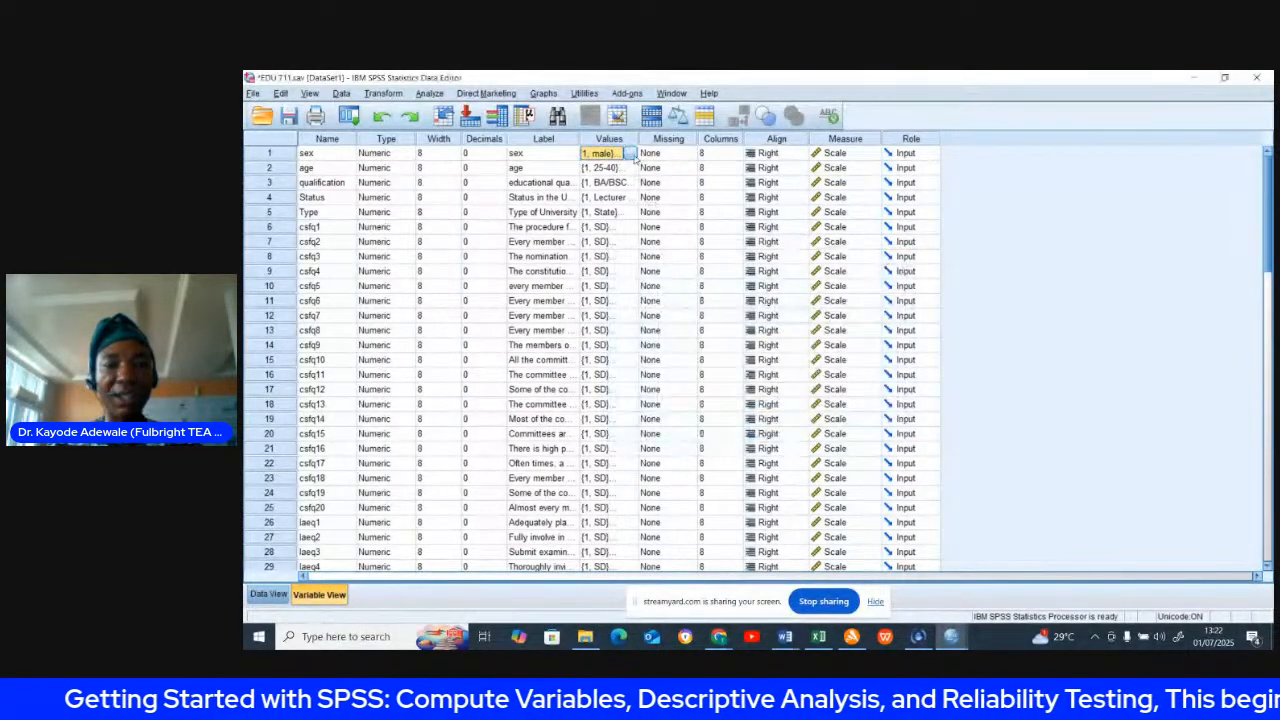
click(605, 167)
click(630, 167)
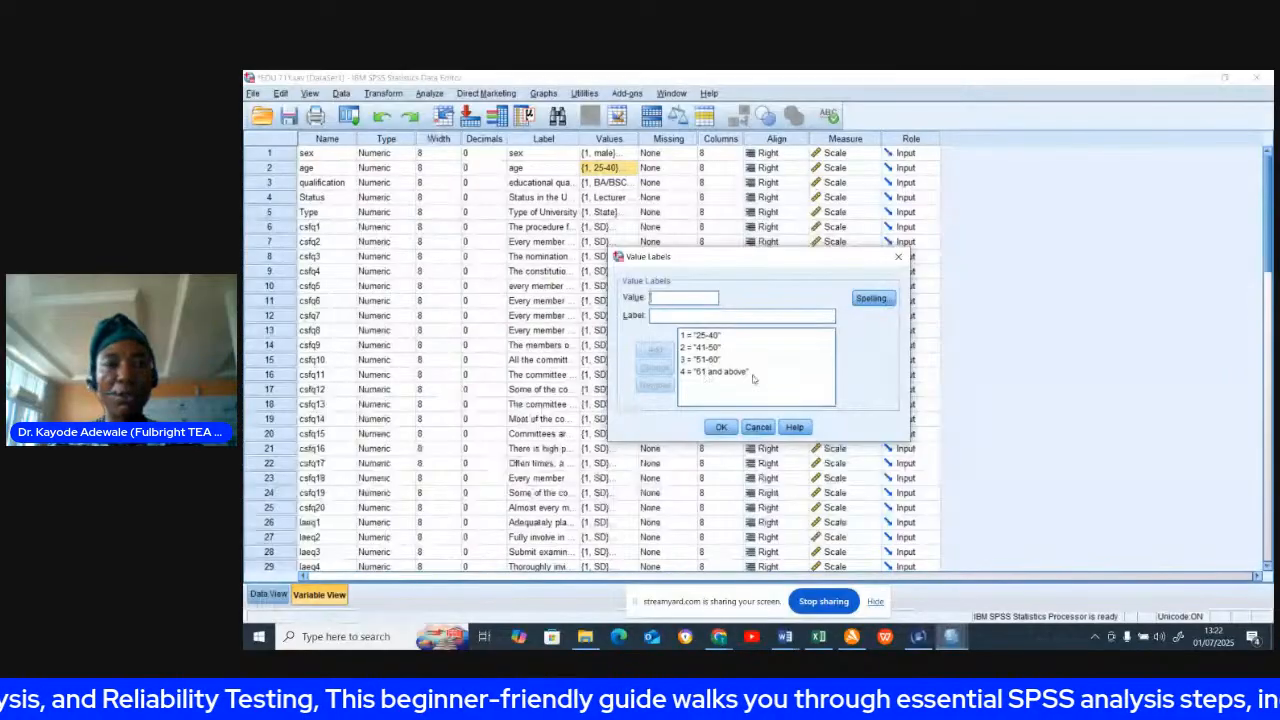
click(894, 261)
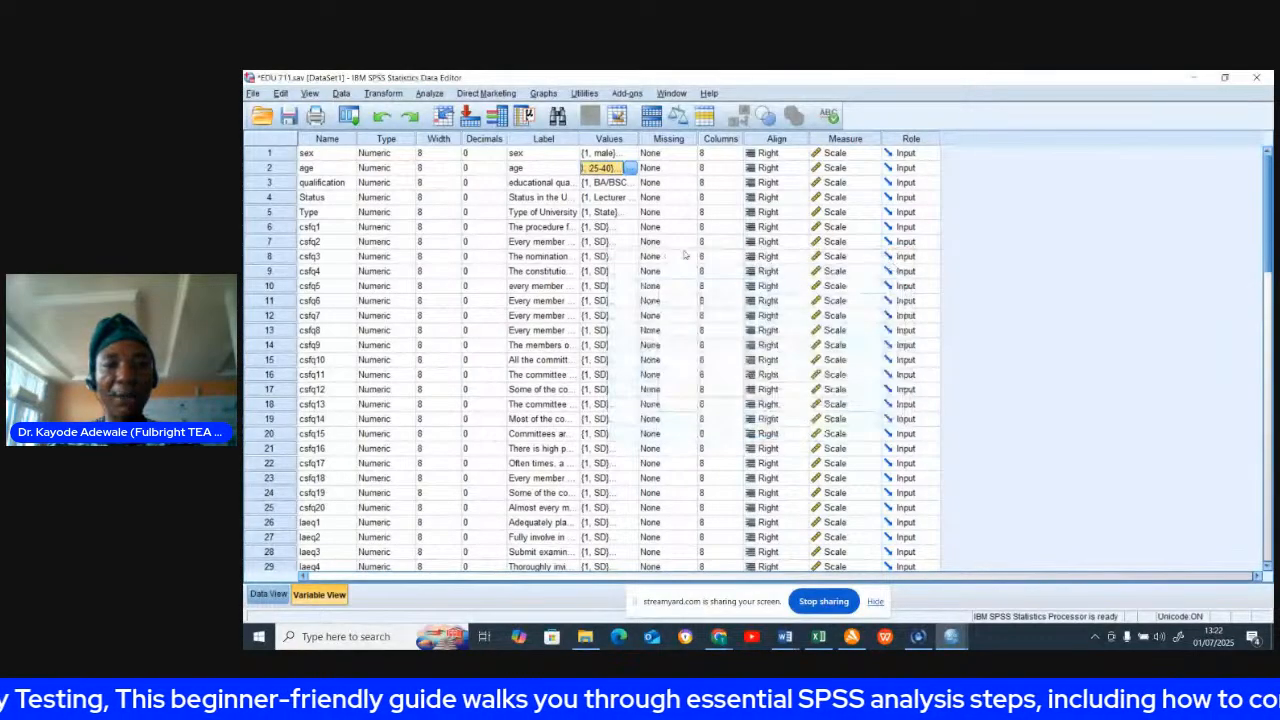
Check the value labels defined for the qualification variable.
double_click(632, 186)
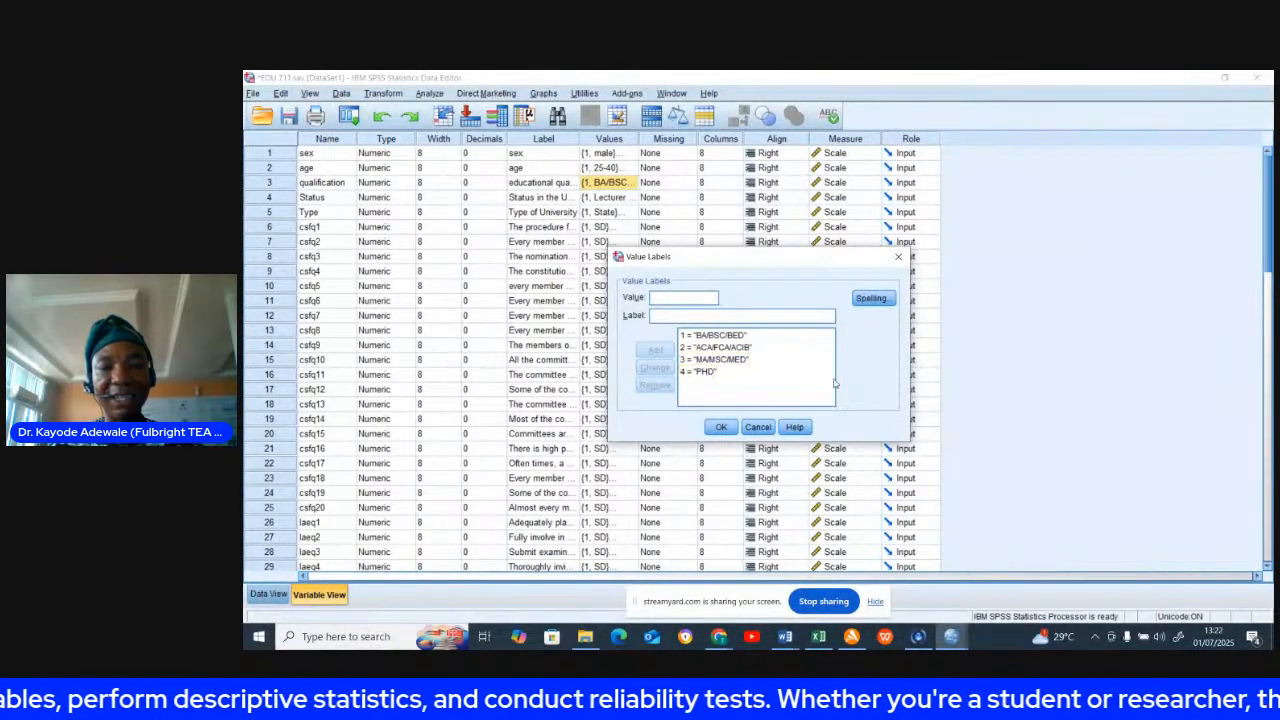
click(898, 259)
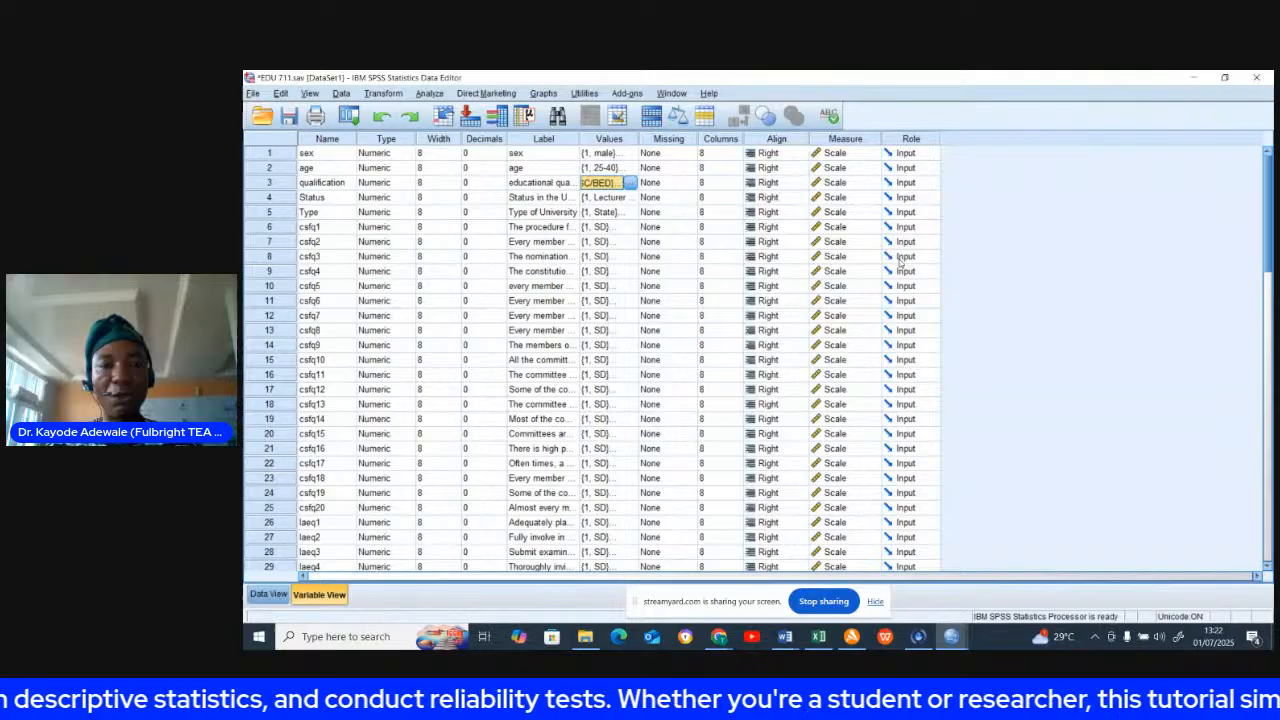
click(632, 184)
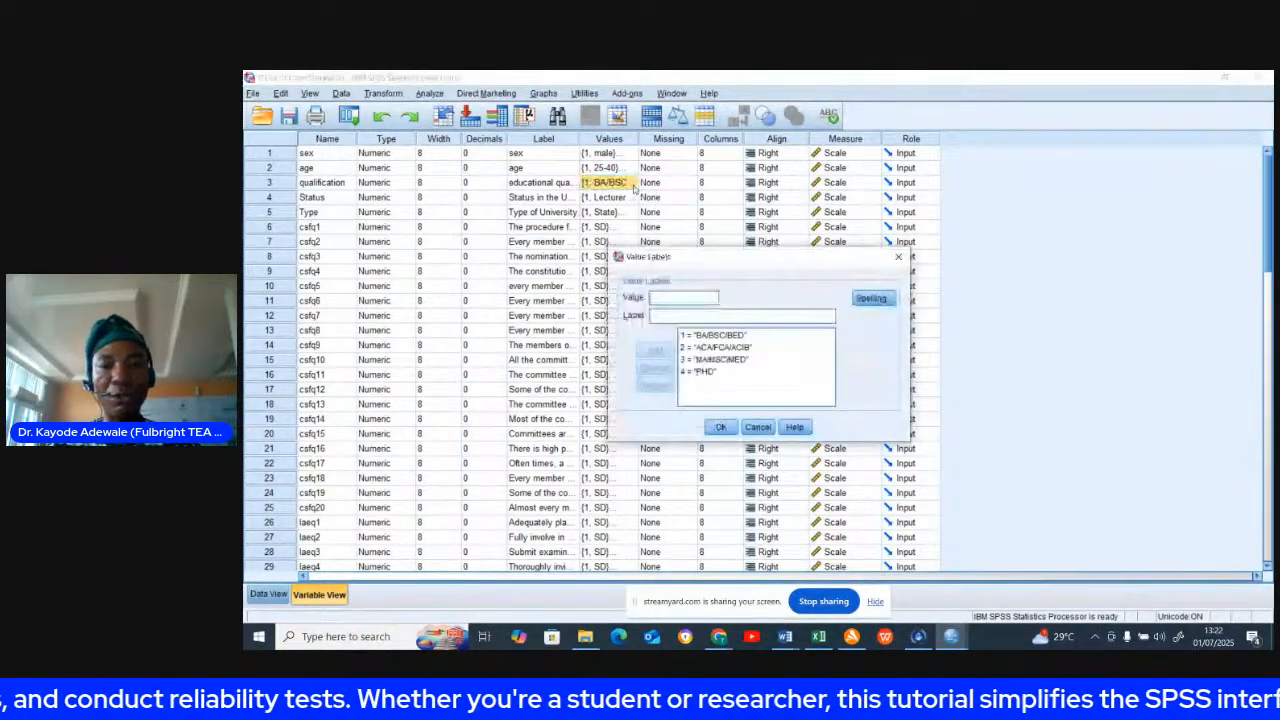
click(898, 257)
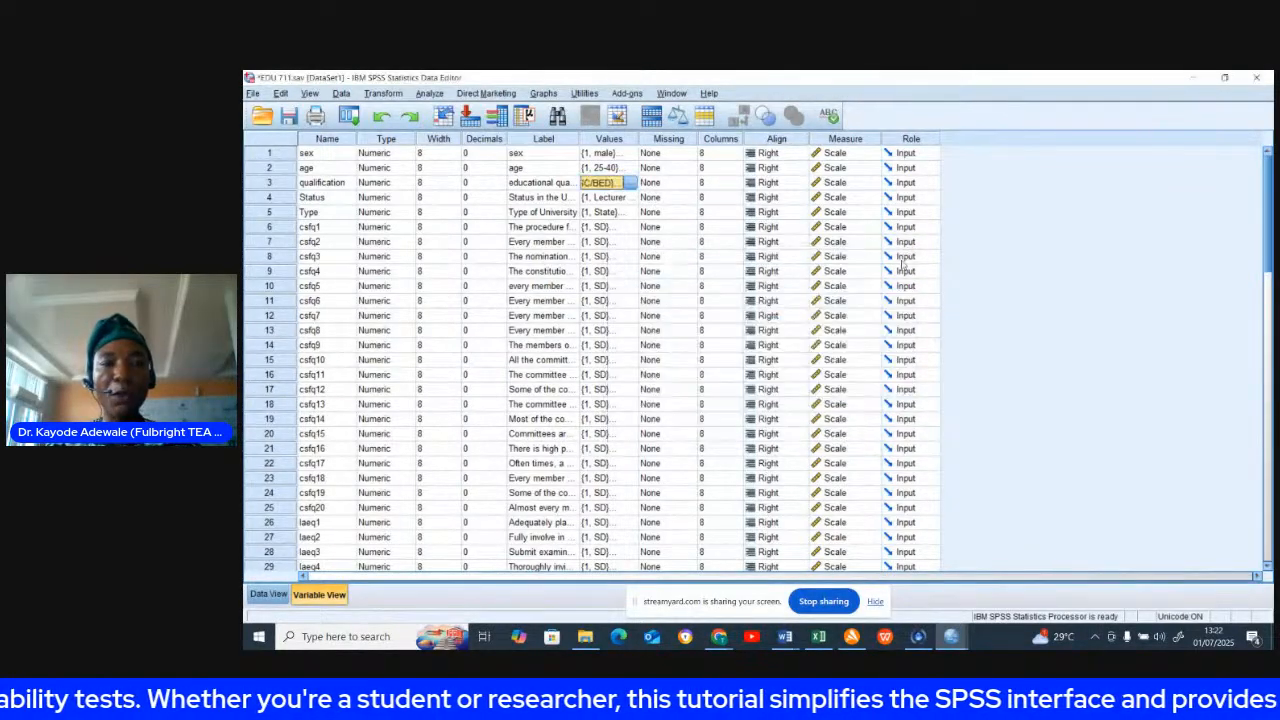
Check the value labels defined for the Status and Type variables.
click(612, 197)
click(632, 197)
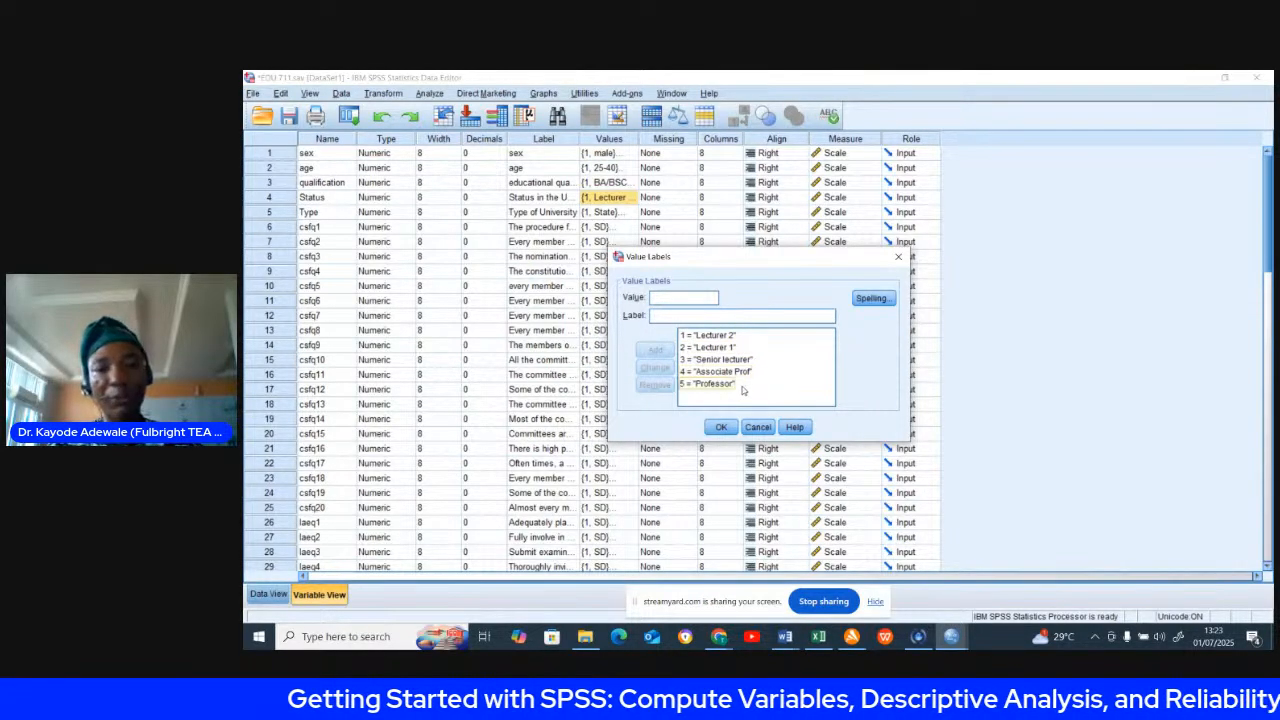
click(898, 256)
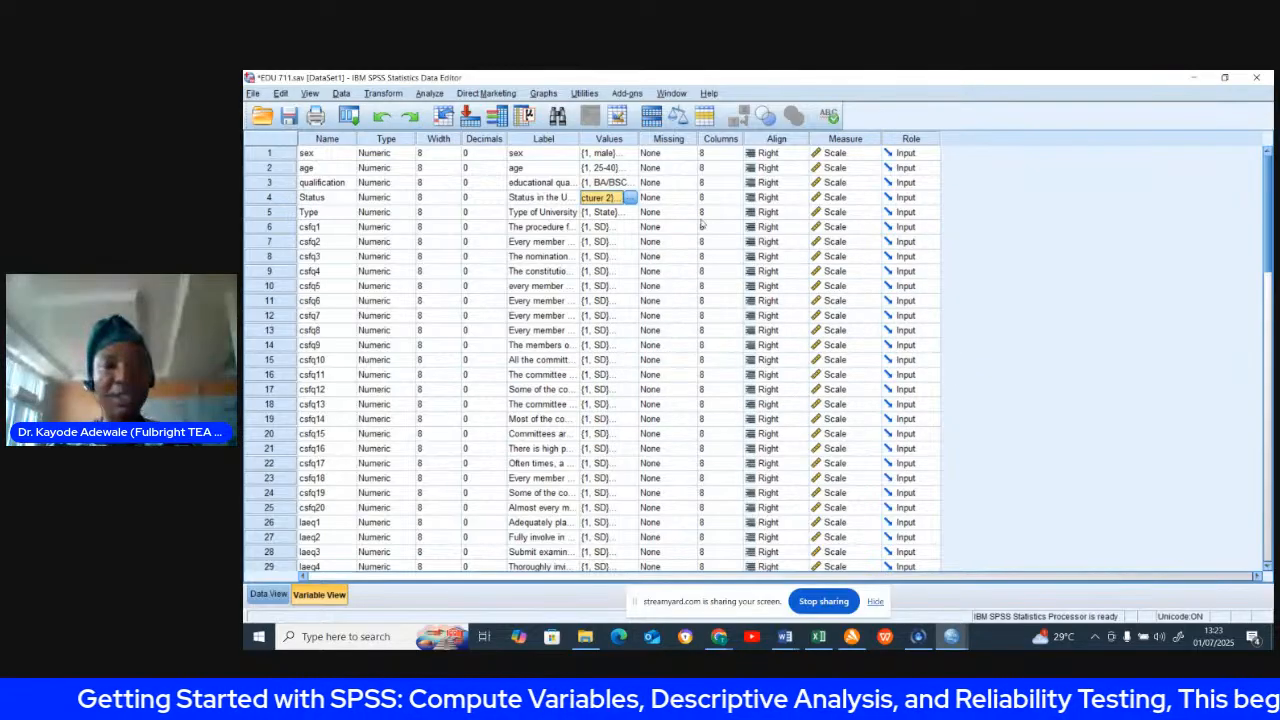
click(633, 212)
click(630, 212)
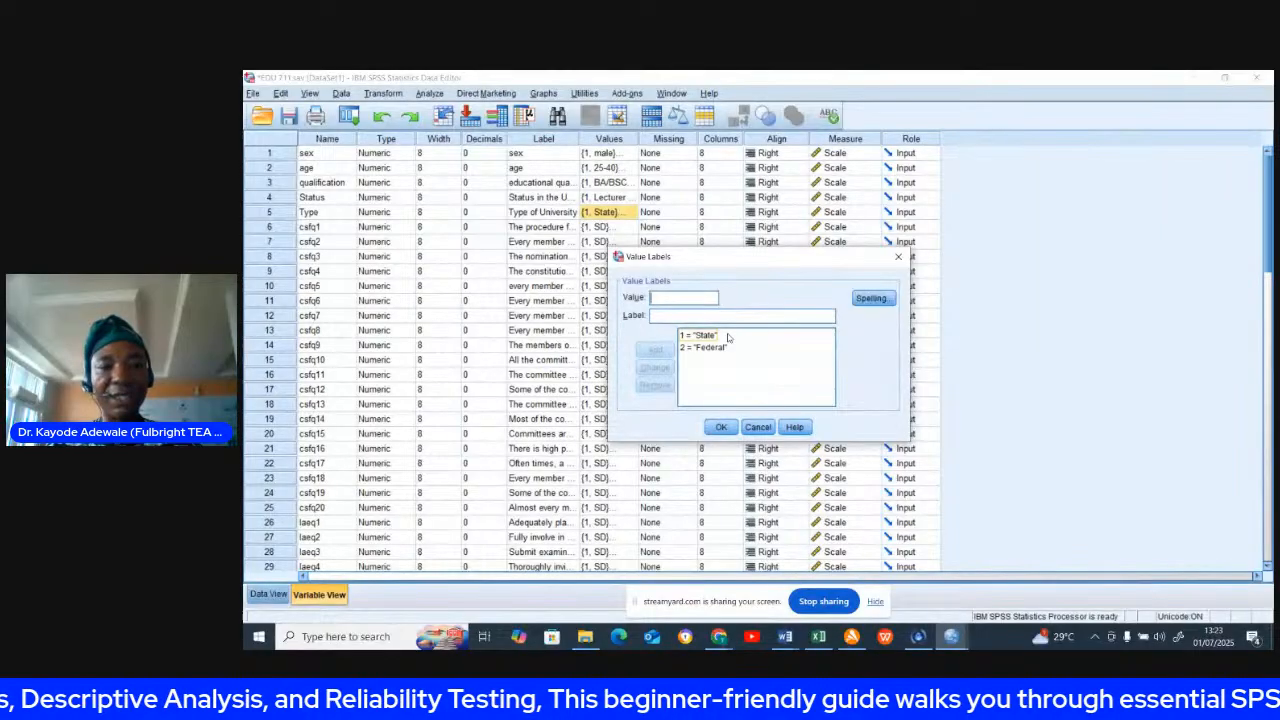
click(898, 257)
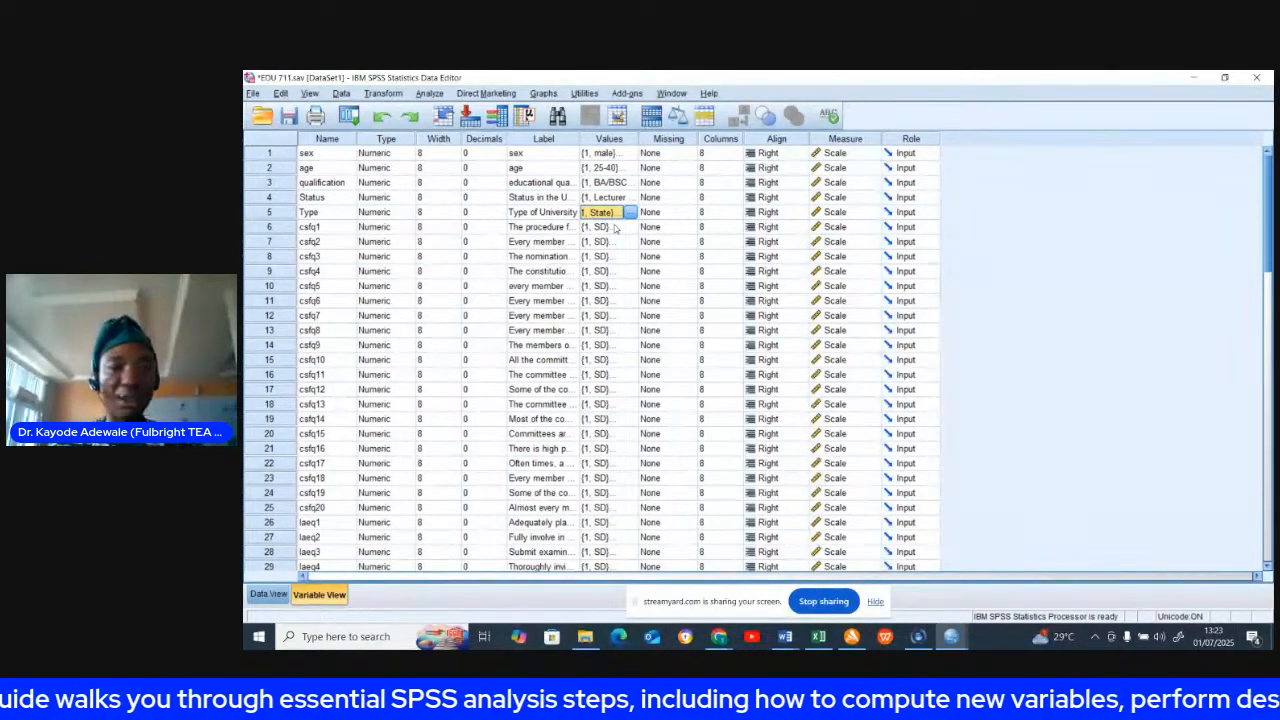
Return to the data records and look through the first case's responses from sex to the last questionnaire item, msq15.
click(268, 594)
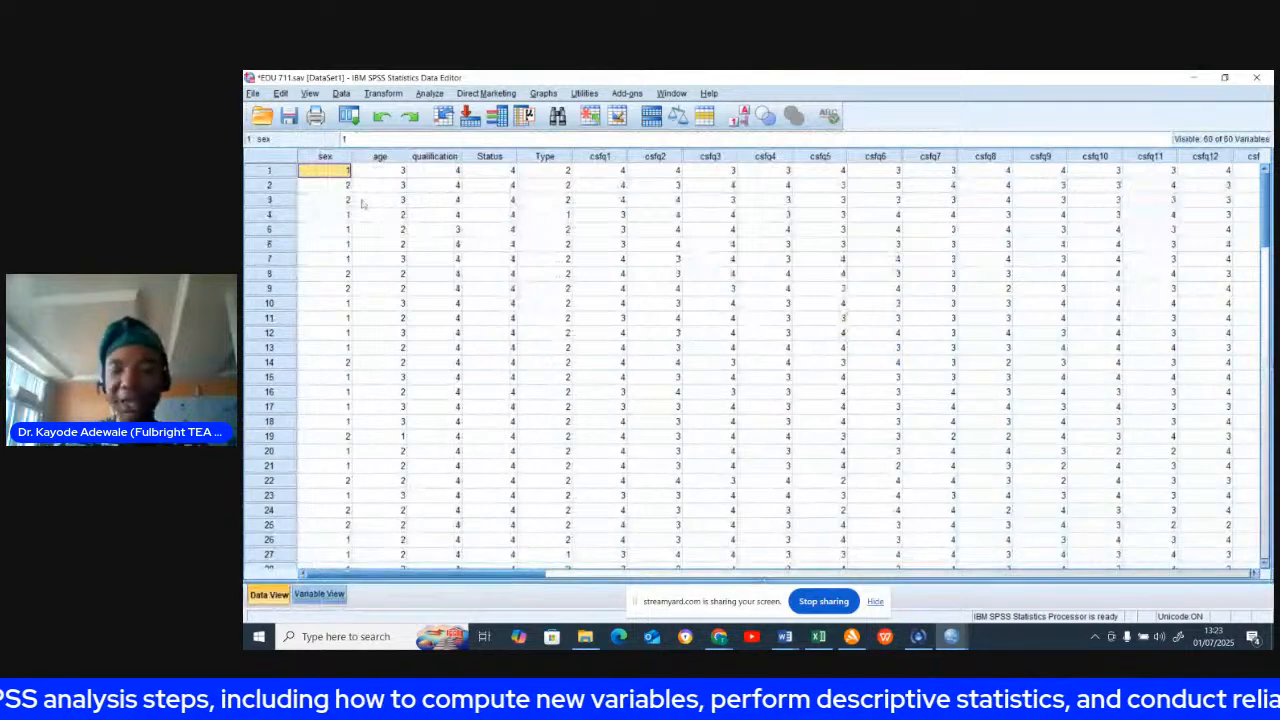
key(Right)
key(Right)
key(Right)
key(Right)
key(Right)
key(Right)
key(Right)
key(Right)
key(Right)
key(Right)
key(Right)
key(Right)
key(Right)
key(Right)
key(Right)
key(Right)
key(Right)
key(Right)
key(Right)
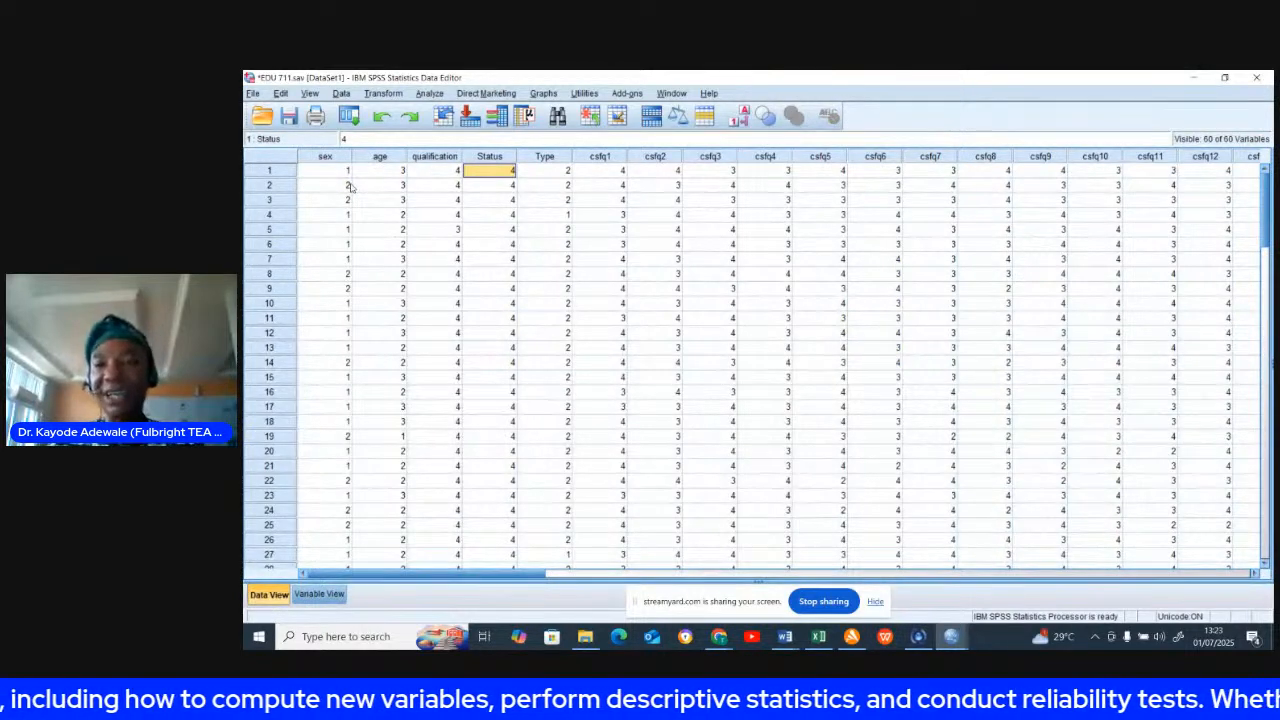
key(Right)
key(Right)
key(Right)
key(Right)
key(Right)
key(Right)
key(Right)
key(Right)
key(Right)
key(Right)
key(Right)
key(Right)
key(Right)
key(Right)
key(Right)
key(Right)
key(Right)
key(Right)
key(Right)
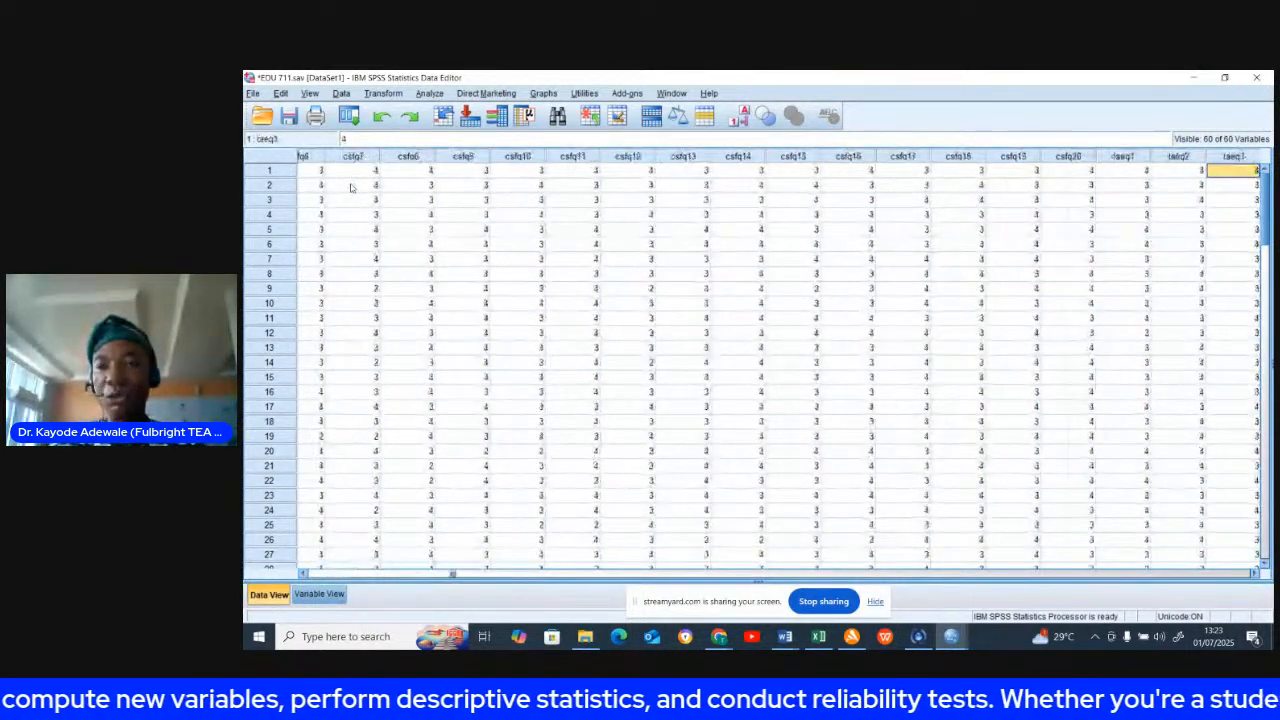
key(Right)
key(Right)
key(Right)
key(Right)
key(Right)
key(Right)
key(Right)
key(Right)
key(Right)
key(Right)
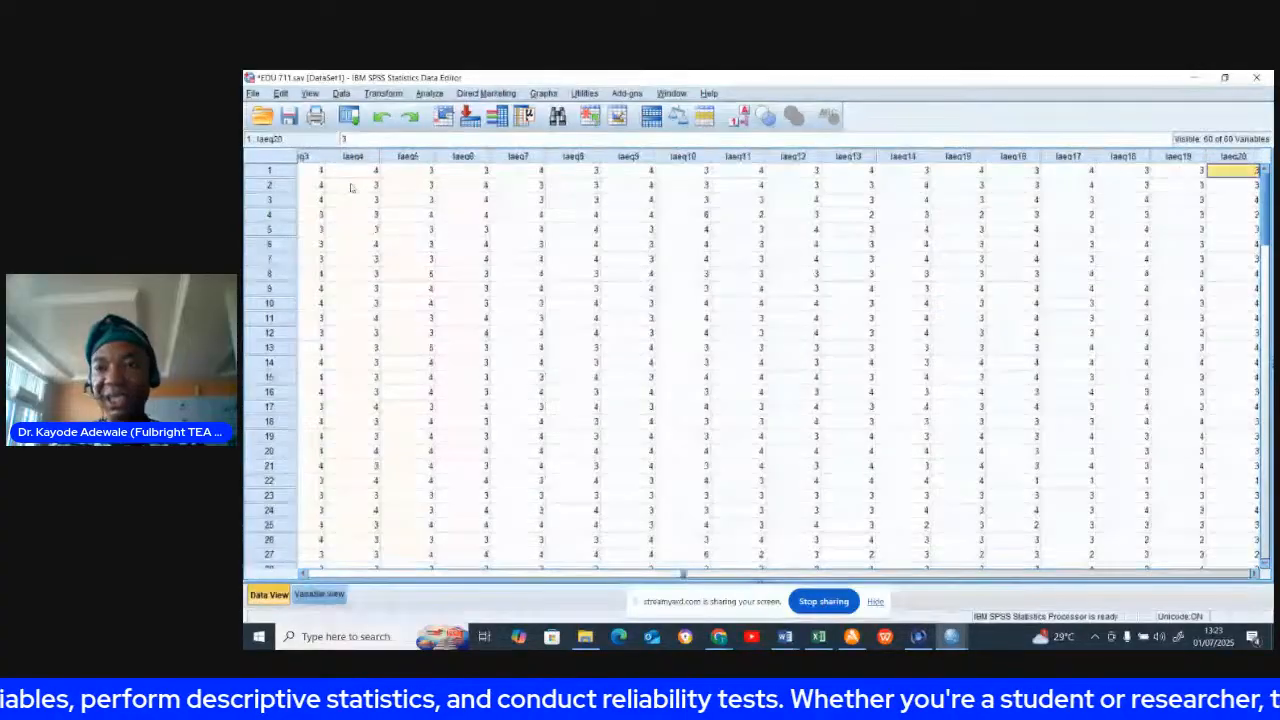
key(Right)
key(Right)
key(Right)
key(Right)
key(Right)
key(Right)
key(Right)
key(Right)
key(Right)
key(Right)
key(Right)
key(Right)
key(Right)
key(Right)
key(Right)
key(Right)
key(Right)
key(Right)
key(Right)
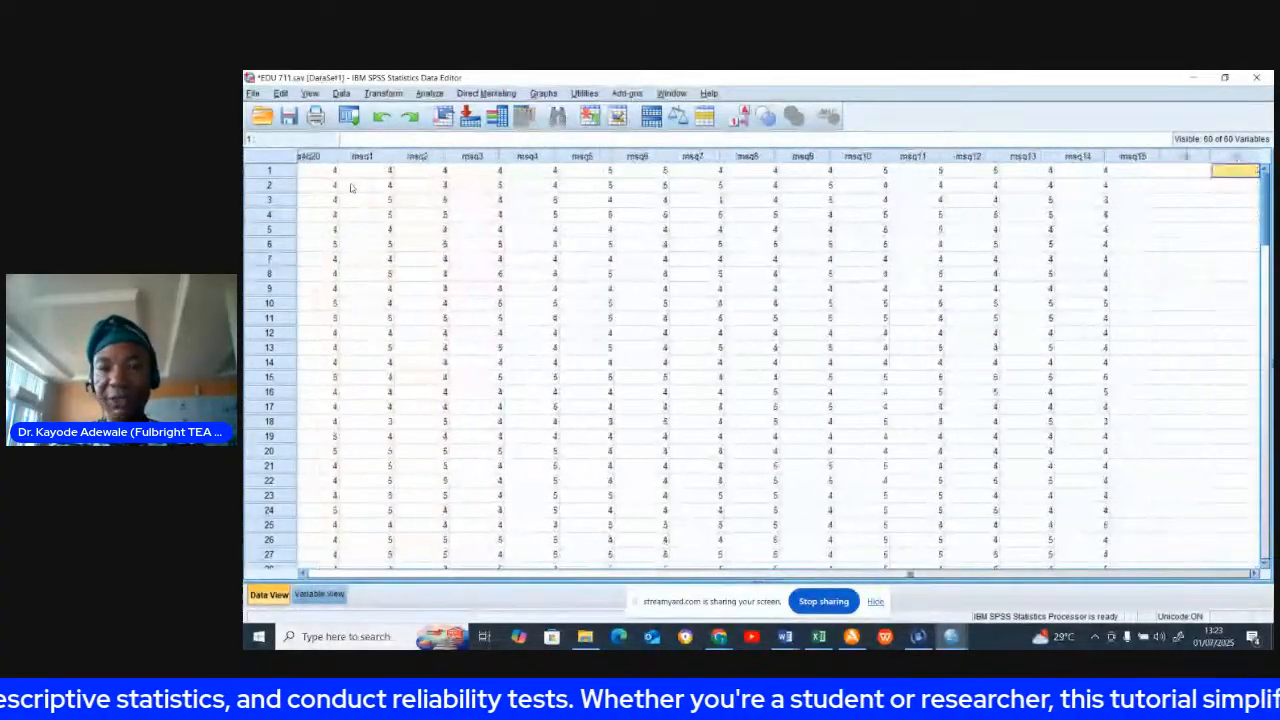
key(Left)
key(Left)
key(Left)
key(Left)
key(Left)
key(Left)
key(Left)
key(Left)
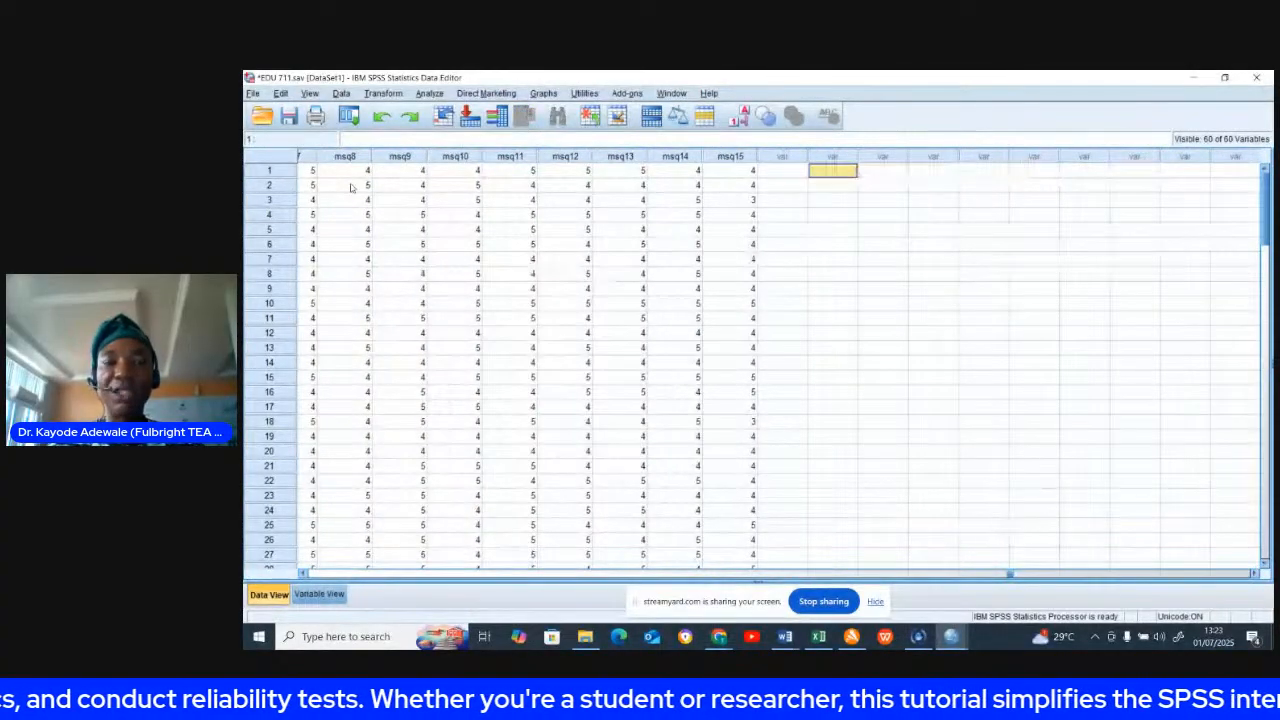
key(Right)
key(Right)
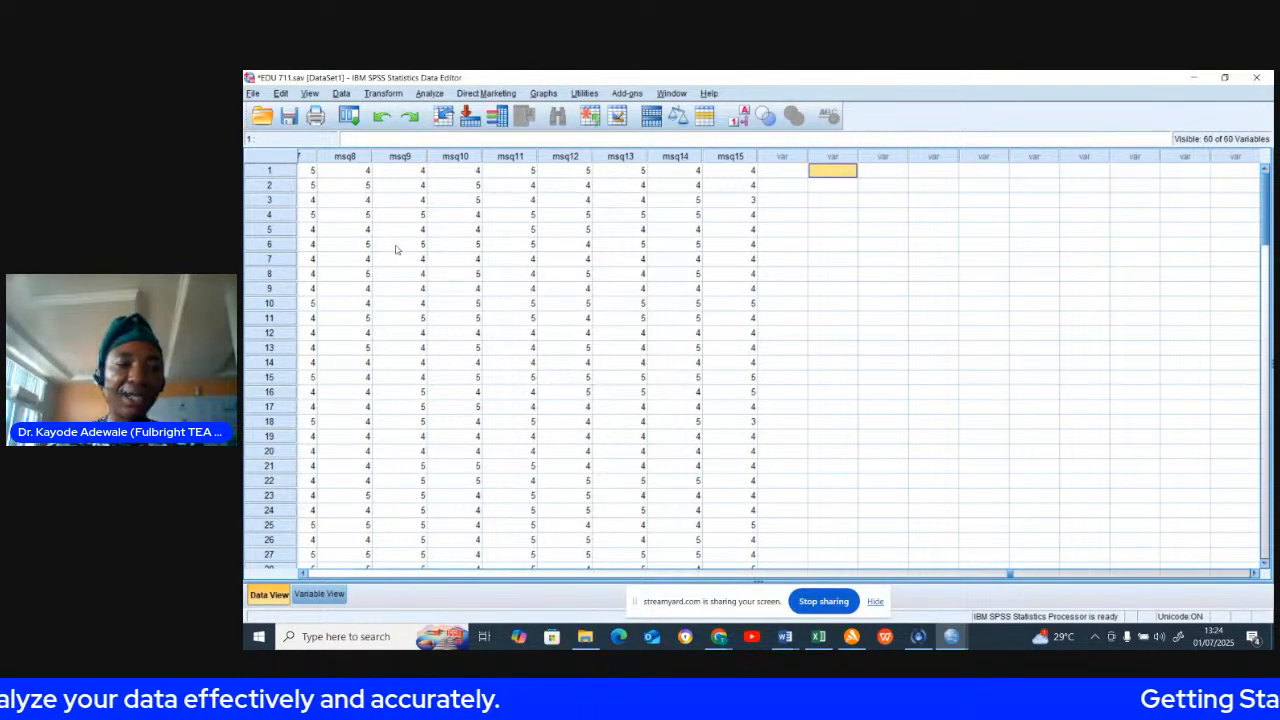
Look back across the questionnaire responses in case 19, from the msq items to the sex variable.
click(362, 437)
key(Left)
key(Left)
key(Left)
key(Left)
key(Left)
key(Left)
key(Left)
key(Left)
key(Left)
key(Left)
key(Left)
key(Left)
key(Left)
key(Left)
key(Left)
key(Left)
key(Left)
key(Left)
key(Left)
key(Left)
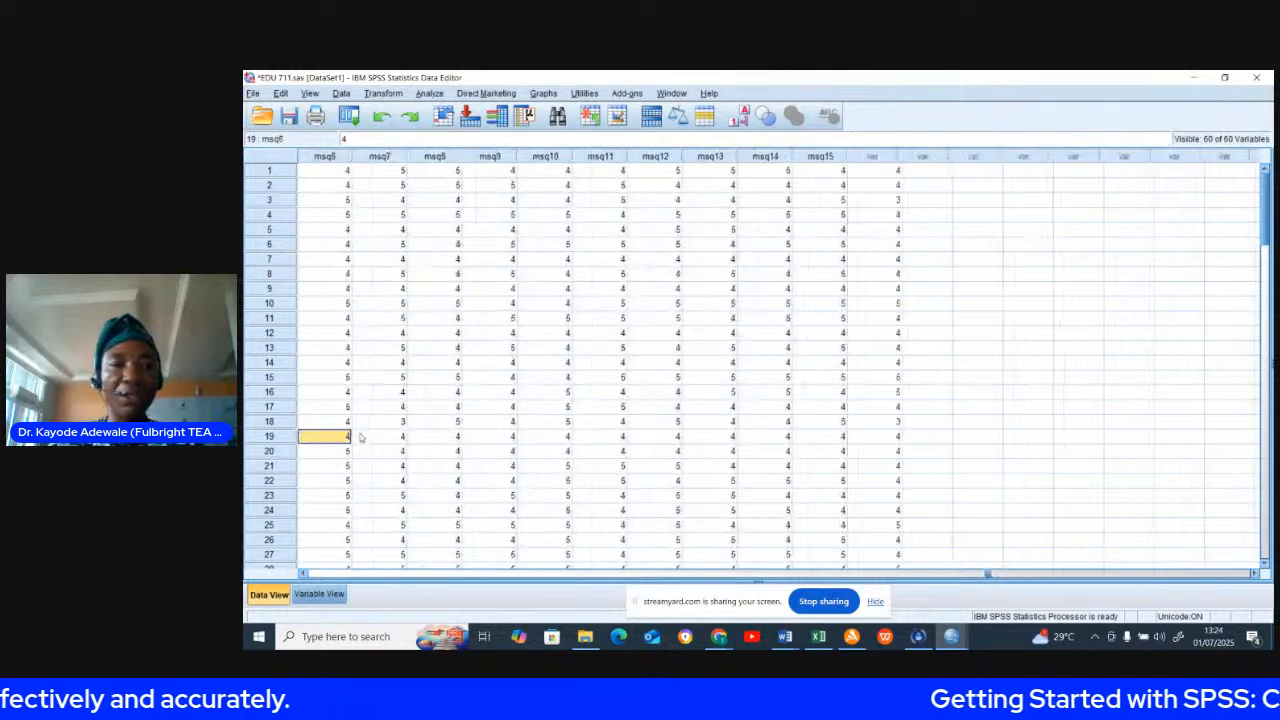
key(Left)
key(Left)
key(Left)
key(Left)
key(Left)
key(Left)
key(Left)
key(Left)
key(Left)
key(Left)
key(Left)
key(Left)
key(Left)
key(Left)
key(Left)
key(Left)
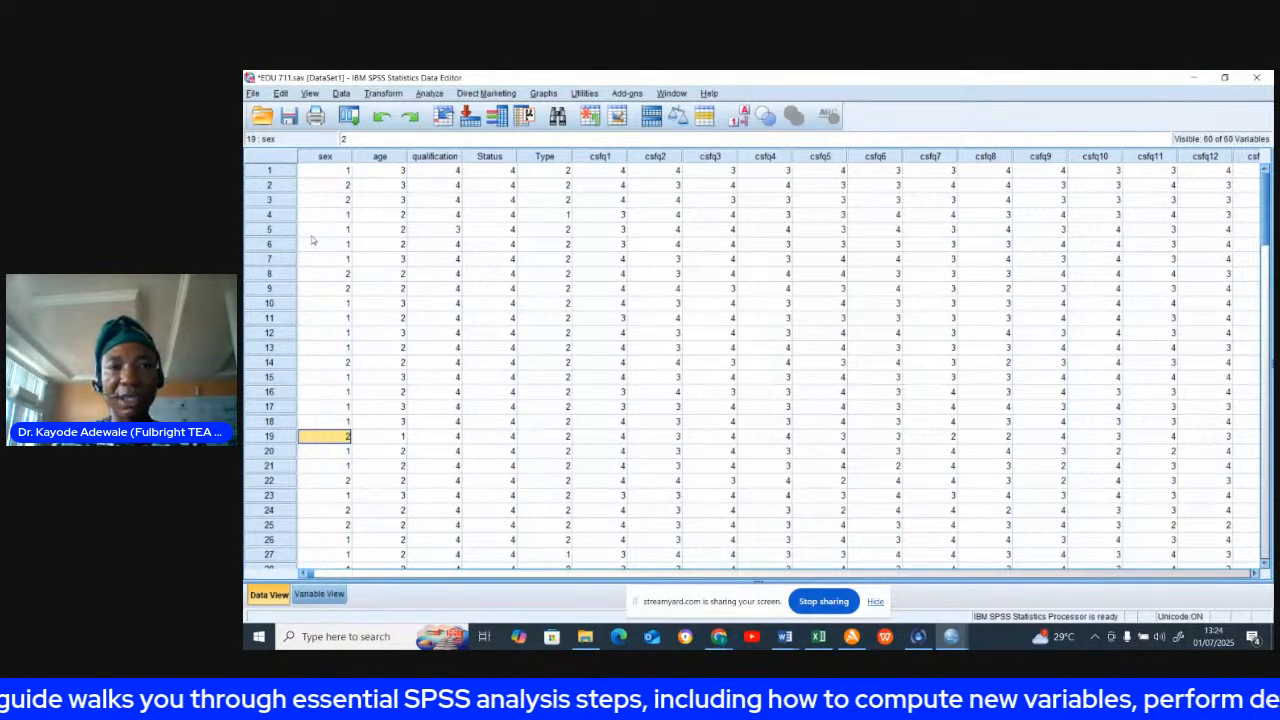
Look through the first case's responses from sex across the csfq, laeq and msq items to msq15.
click(324, 171)
key(Right)
key(Right)
key(Right)
key(Right)
key(Right)
key(Right)
key(Right)
key(Right)
key(Right)
key(Right)
key(Right)
key(Right)
key(Right)
key(Right)
key(Right)
key(Right)
key(Right)
key(Right)
key(Right)
key(Right)
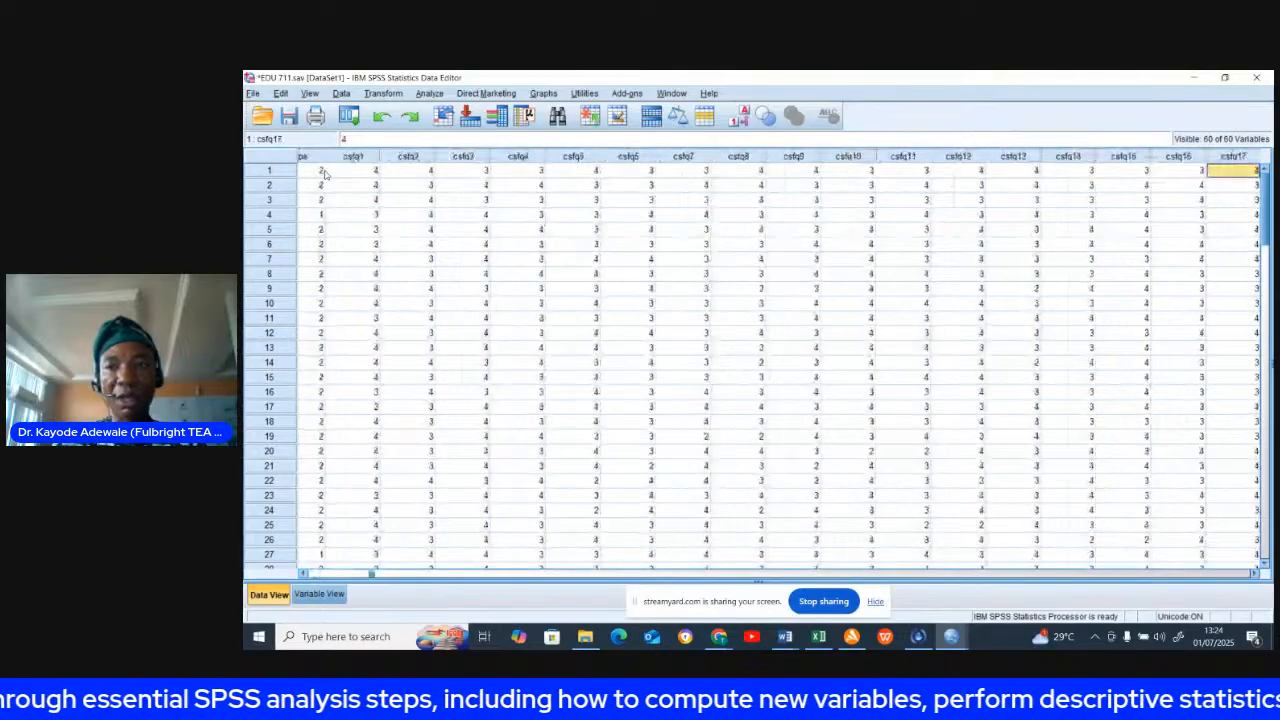
key(Right)
key(Right)
key(Right)
key(Right)
key(Right)
key(Right)
key(Right)
key(Right)
key(Right)
key(Right)
key(Right)
key(Right)
key(Right)
key(Right)
key(Right)
key(Right)
key(Right)
key(Right)
key(Right)
key(Right)
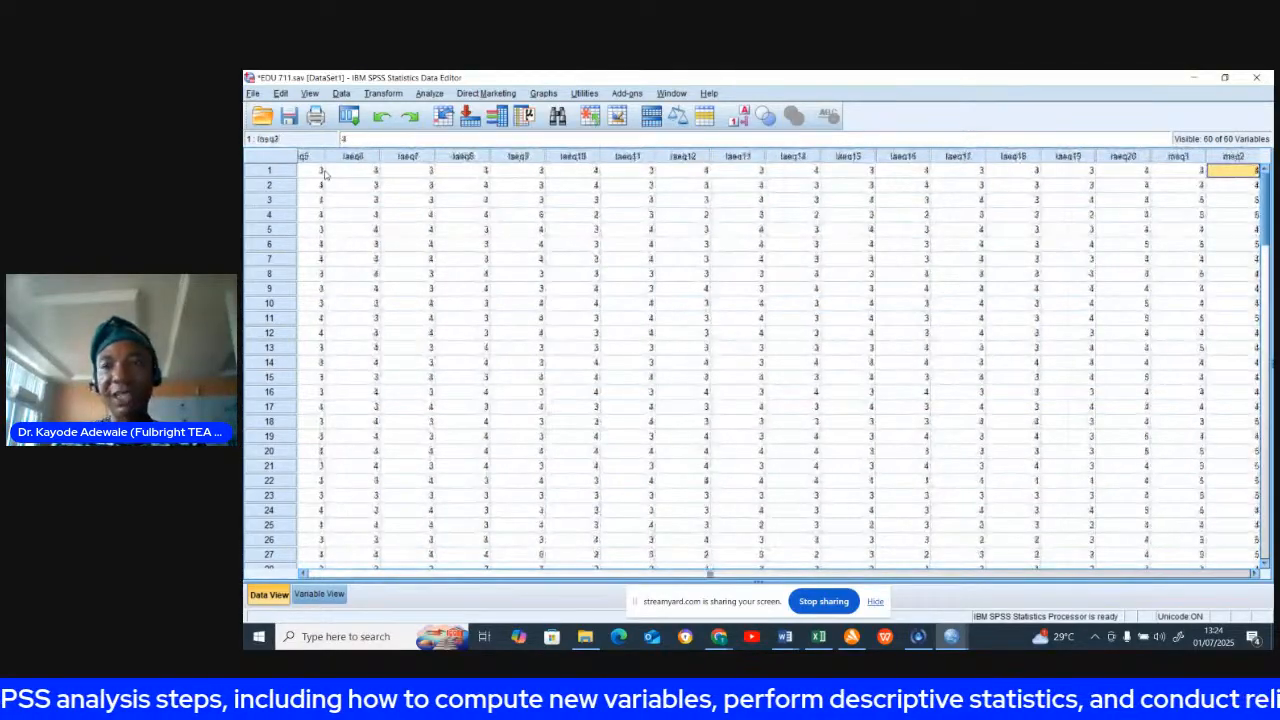
key(Right)
key(Right)
key(Right)
key(Right)
key(Right)
key(Right)
key(Right)
key(Right)
key(Right)
key(Right)
key(Right)
key(Right)
key(Right)
key(Right)
key(Right)
key(Right)
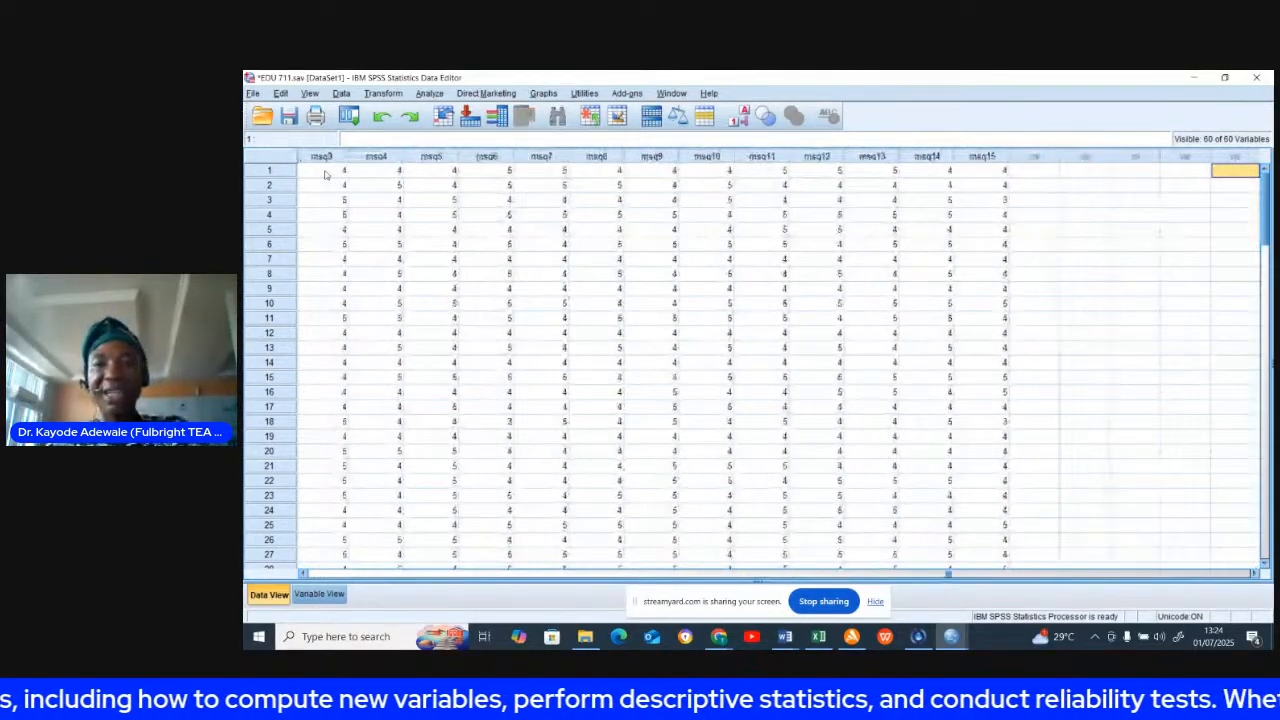
Look back across the first case's responses from msq15 to the sex variable.
key(Left)
key(Left)
key(Left)
key(Left)
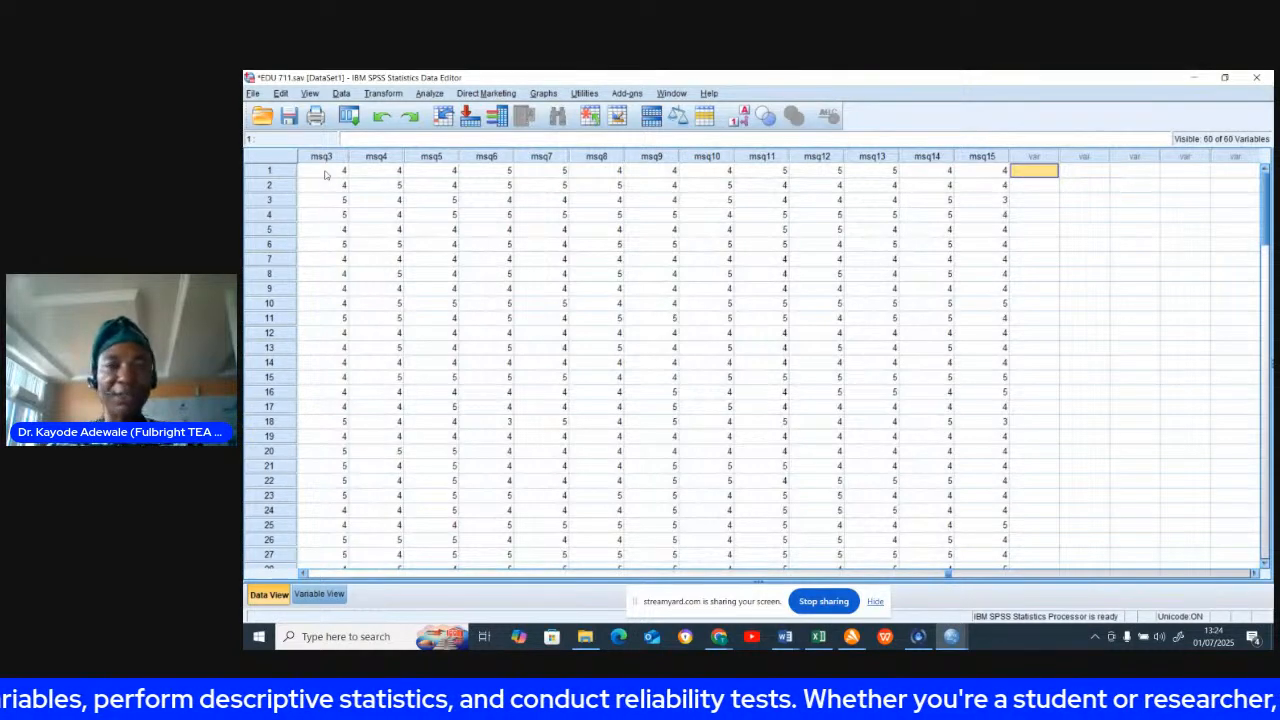
key(Left)
key(Left)
key(Left)
key(Left)
key(Left)
key(Left)
key(Left)
key(Left)
key(Left)
key(Left)
key(Left)
key(Left)
key(Left)
key(Left)
key(Left)
key(Left)
key(Left)
key(Left)
key(Left)
key(Left)
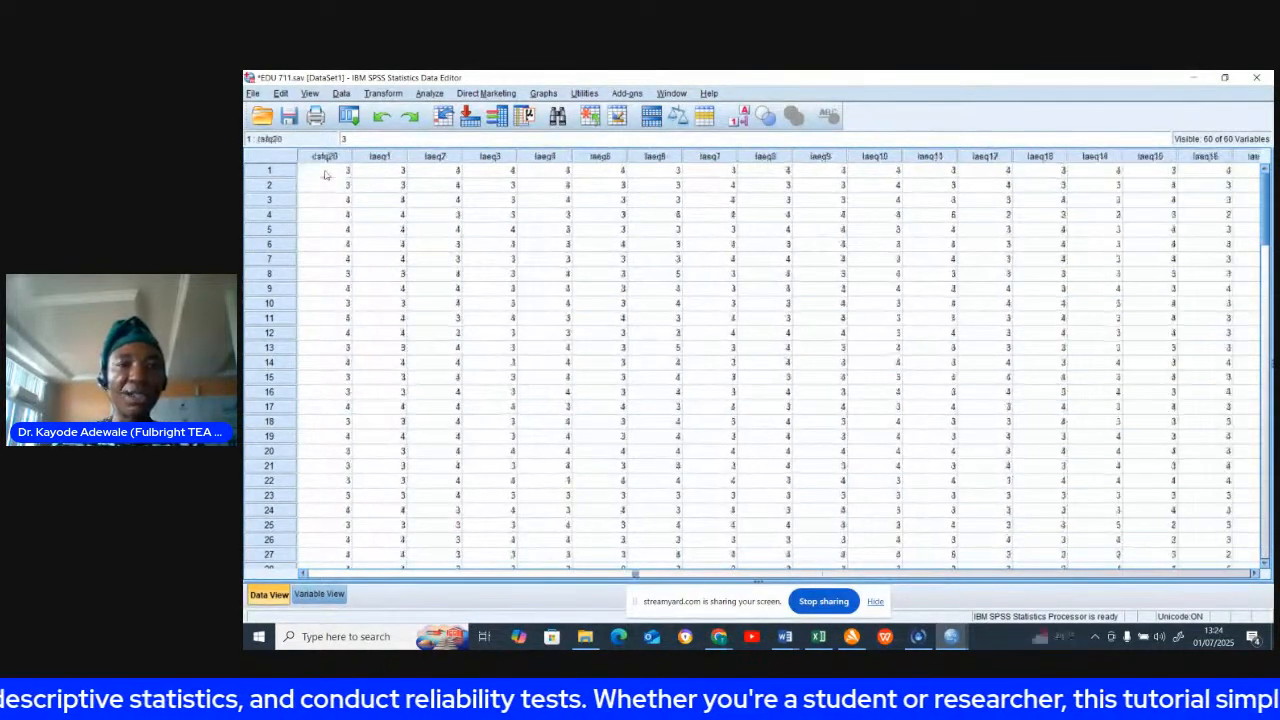
key(Left)
key(Left)
key(Left)
key(Left)
key(Left)
key(Left)
key(Left)
key(Left)
key(Left)
key(Left)
key(Left)
key(Left)
key(Left)
key(Left)
key(Left)
key(Left)
key(Left)
key(Left)
key(Left)
key(Left)
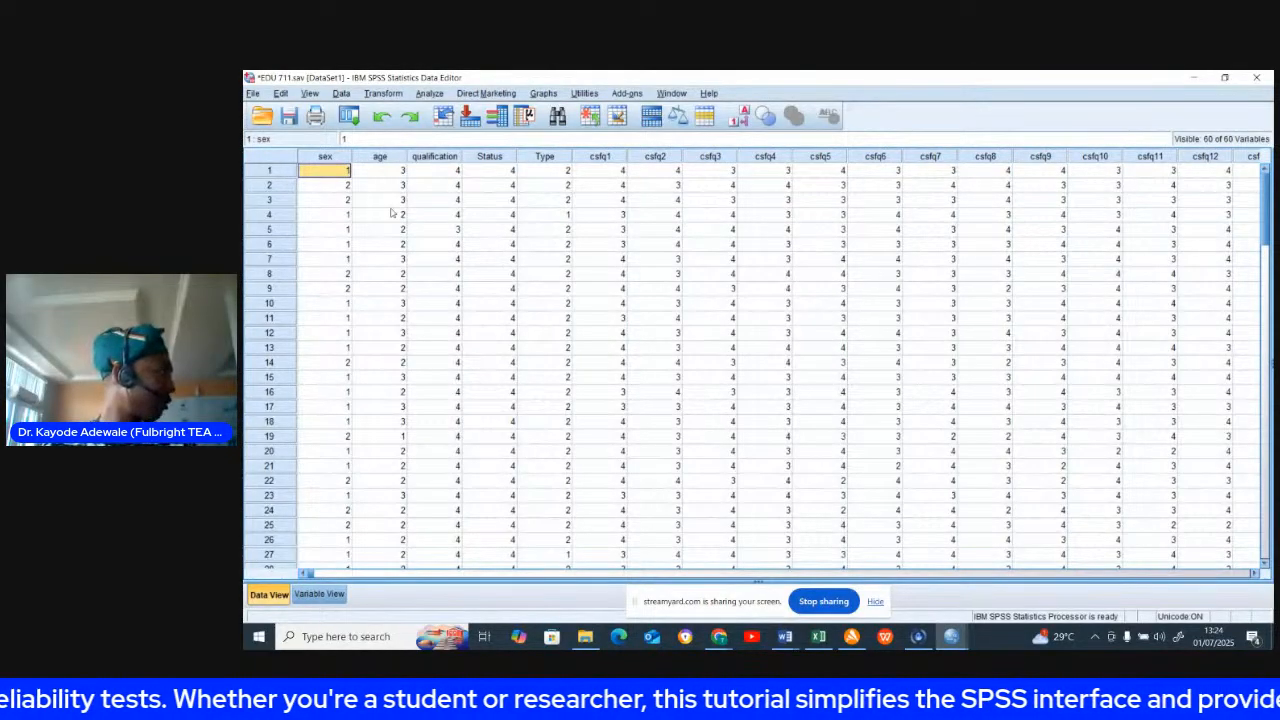
click(394, 97)
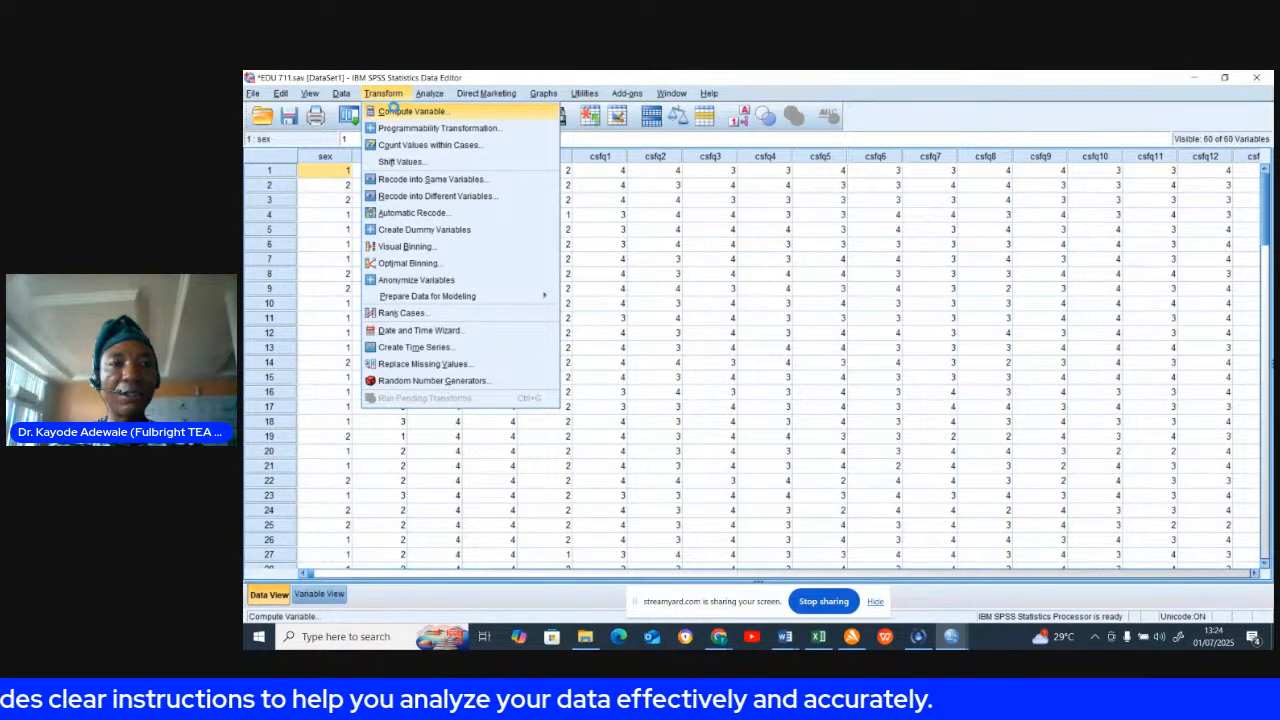
click(395, 111)
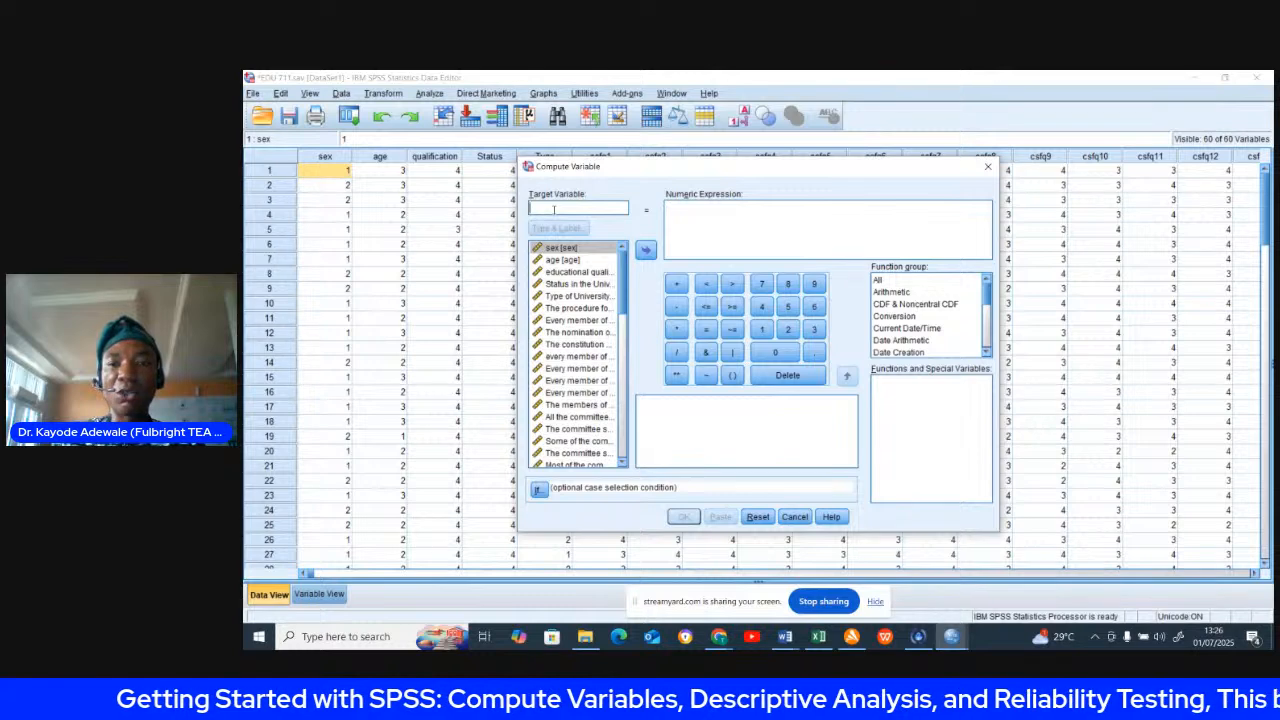
click(985, 167)
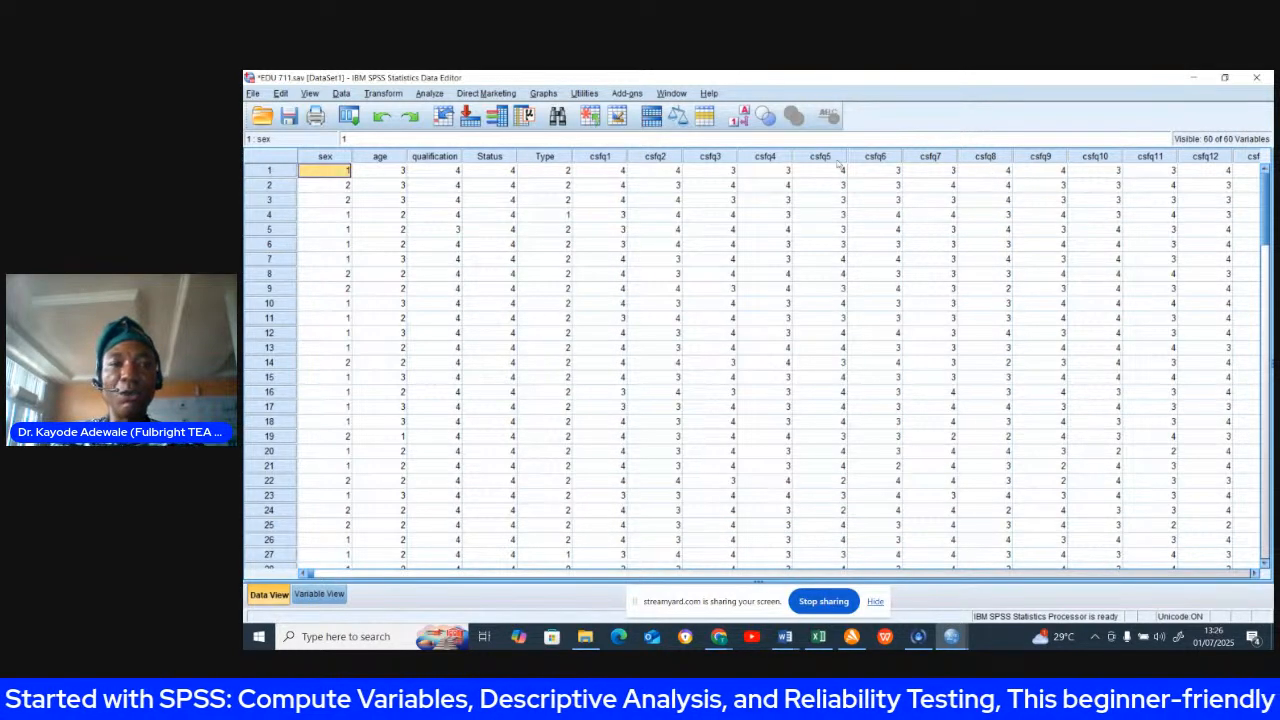
Examine the first case's responses to the csfq items, from csfq1 to csfq20.
click(603, 172)
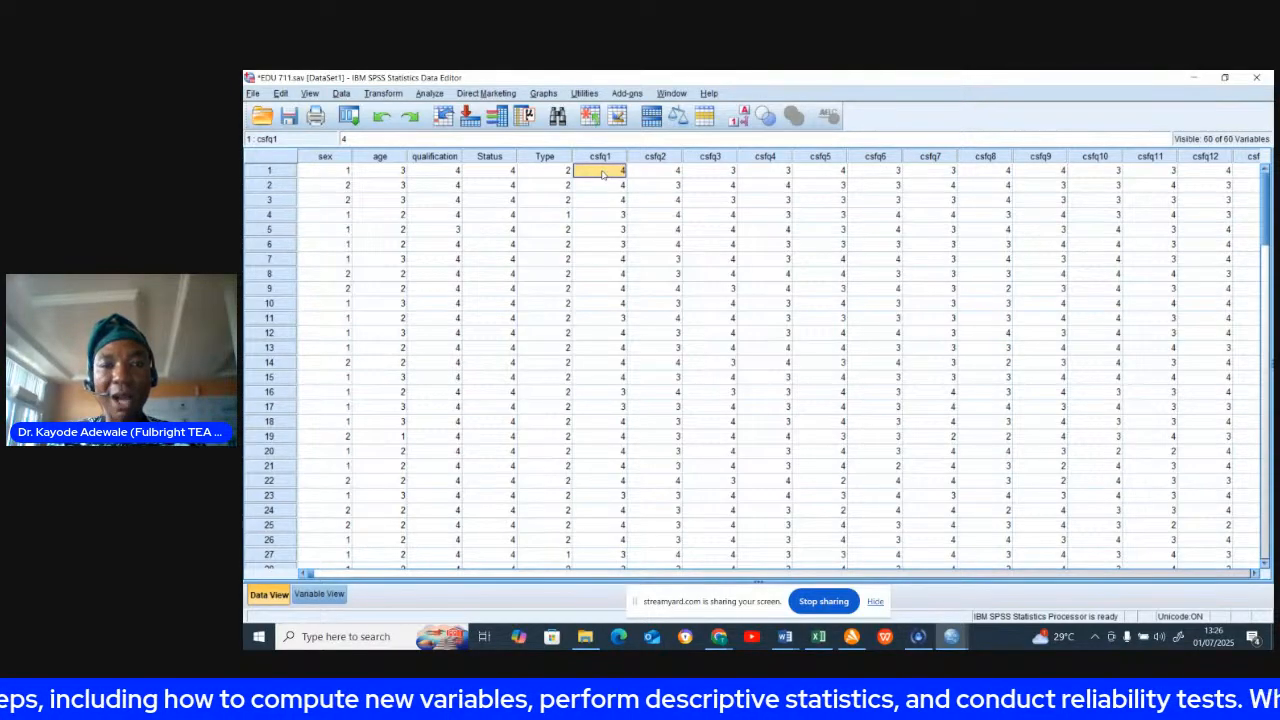
key(Right)
key(Right)
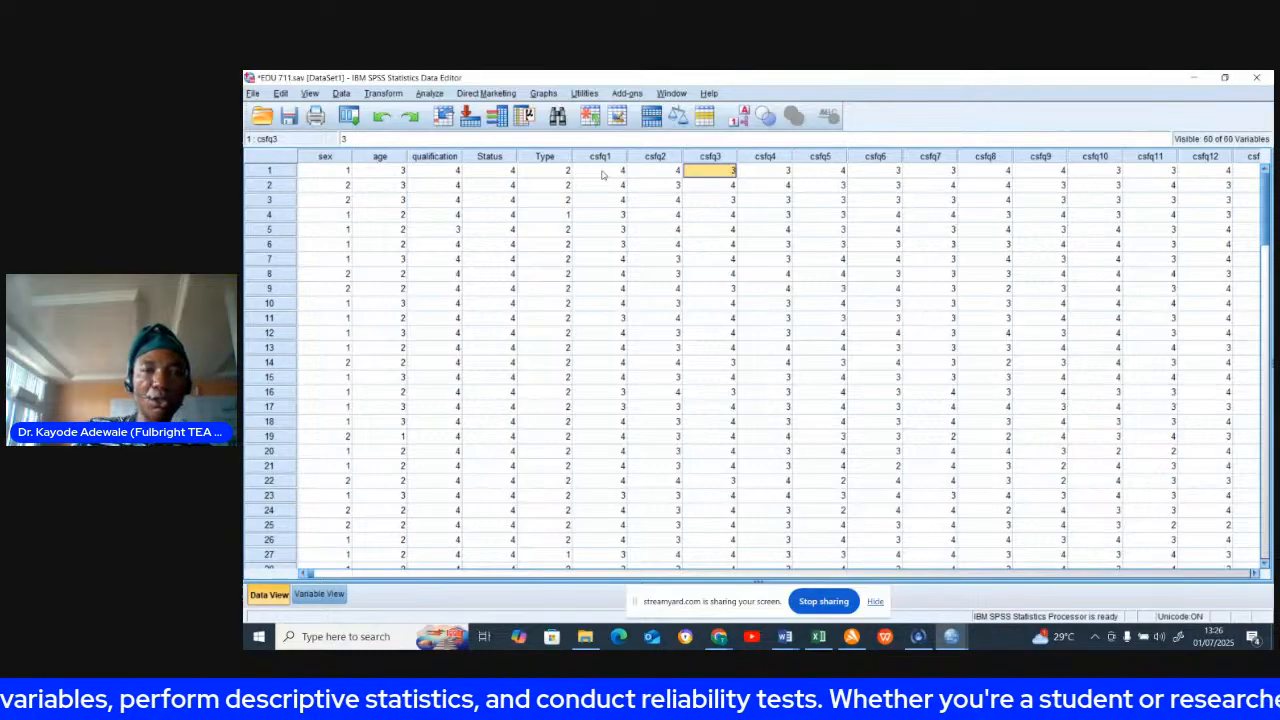
key(Left)
key(Left)
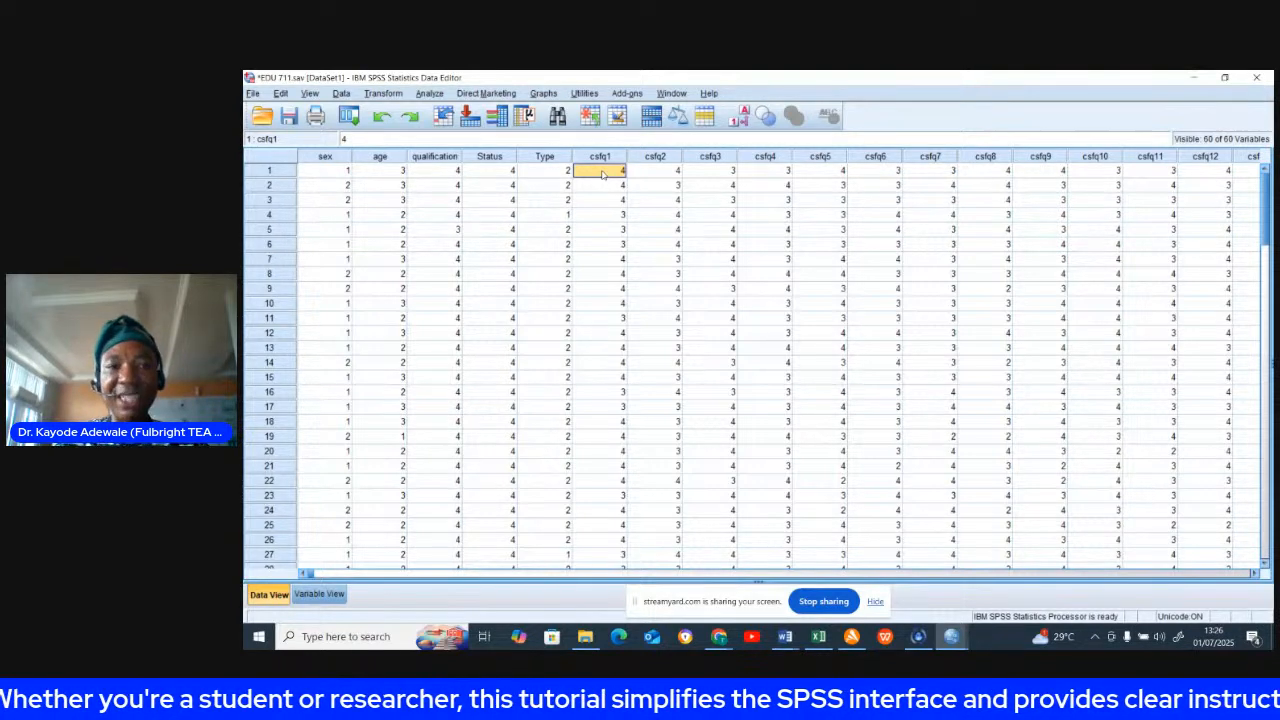
key(Right)
key(Right)
key(Right)
key(Right)
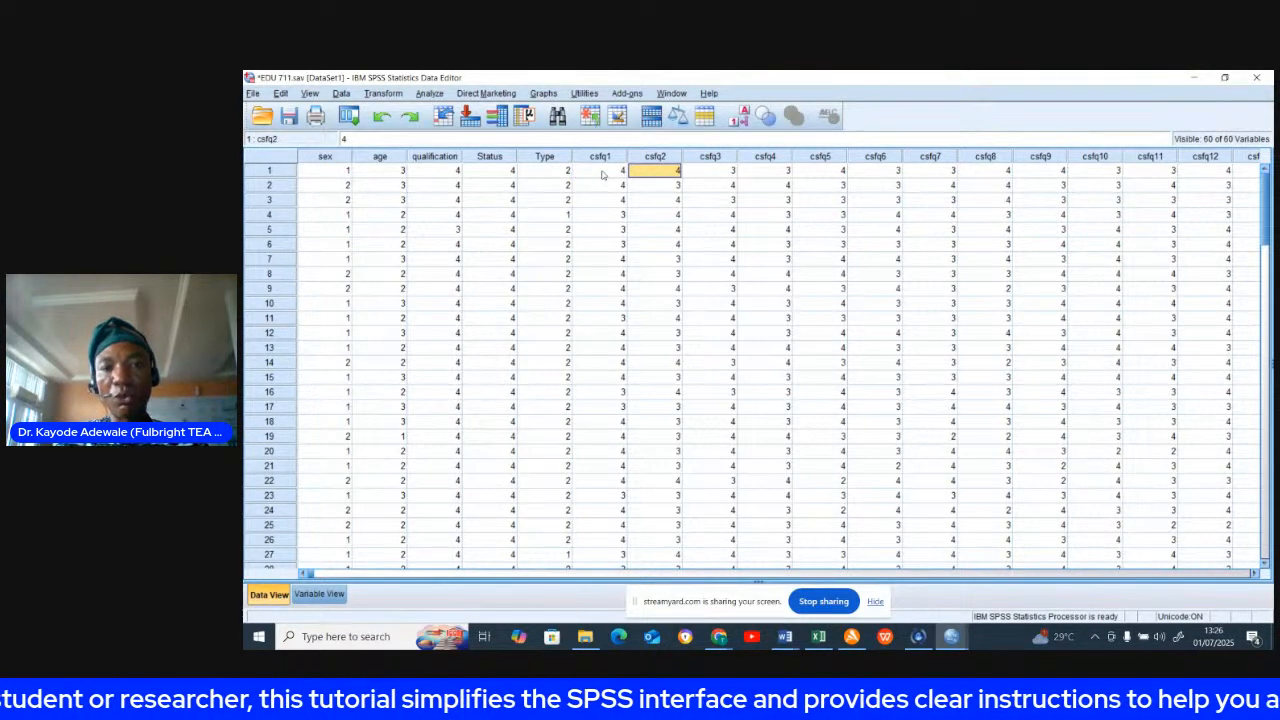
key(Right)
key(Right)
key(Right)
key(Right)
key(Right)
key(Right)
key(Right)
key(Right)
key(Right)
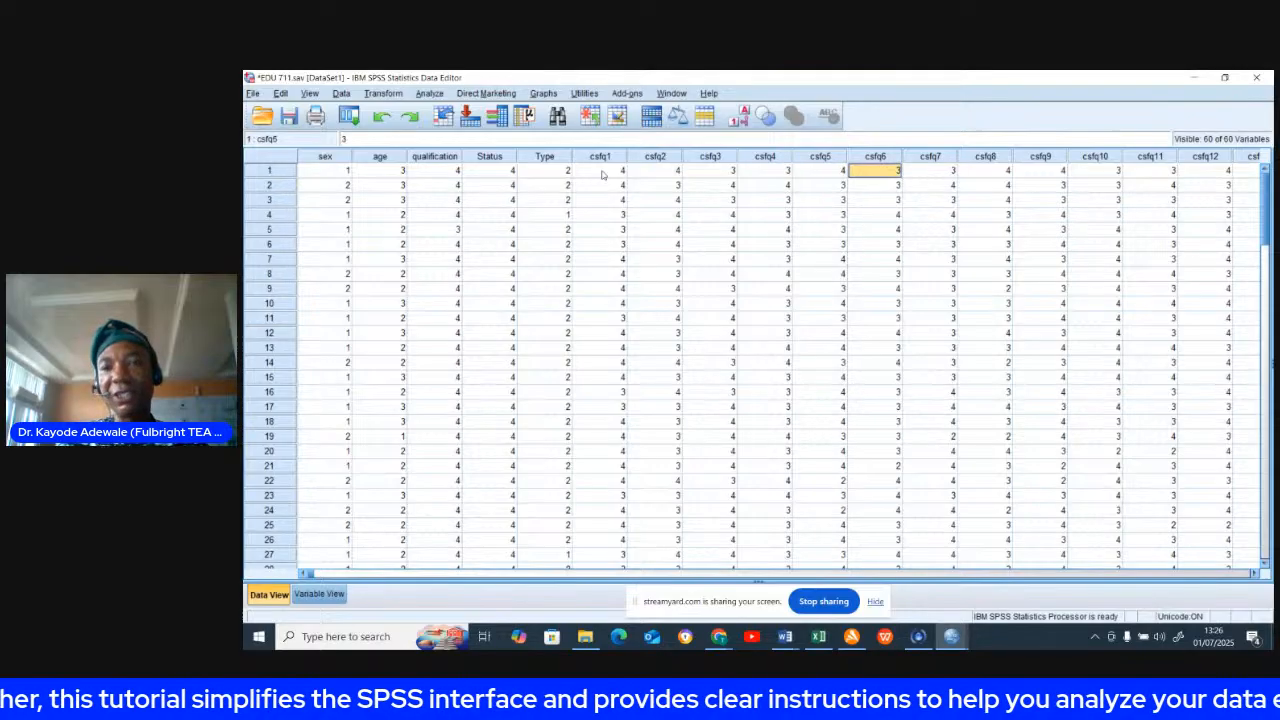
key(Right)
key(Right)
key(Right)
key(Right)
key(Right)
key(Right)
key(Right)
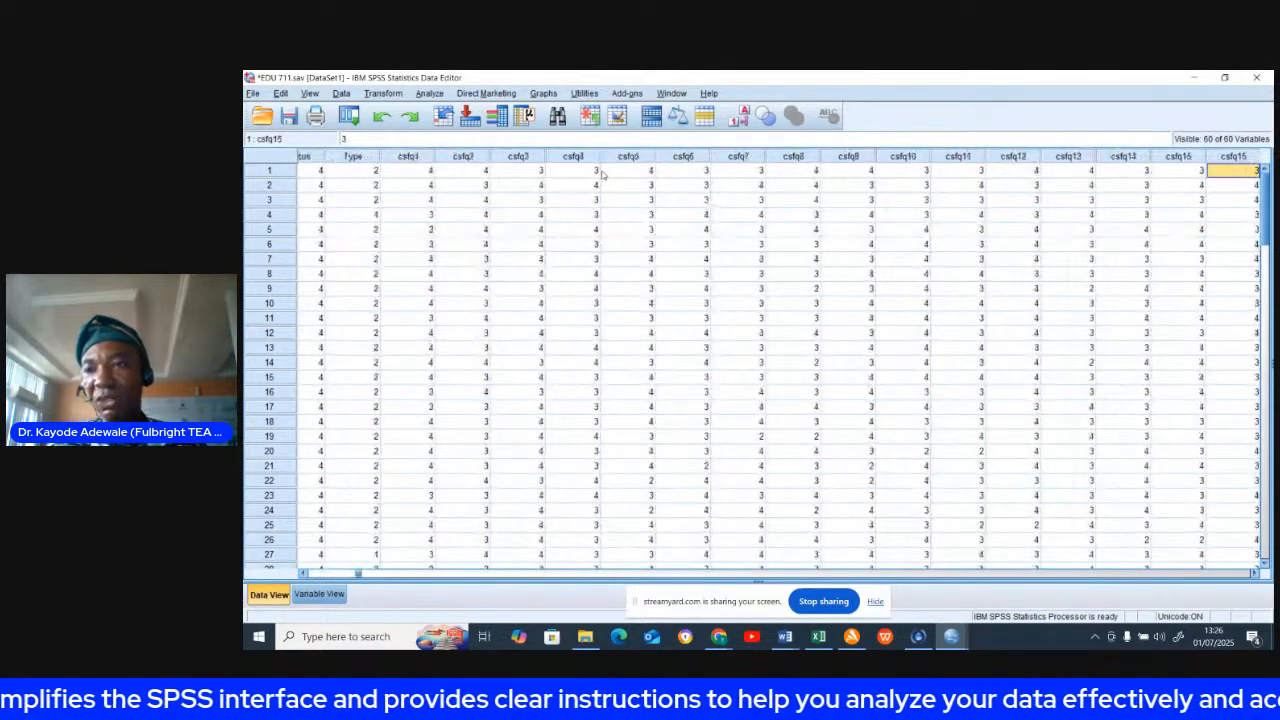
key(Left)
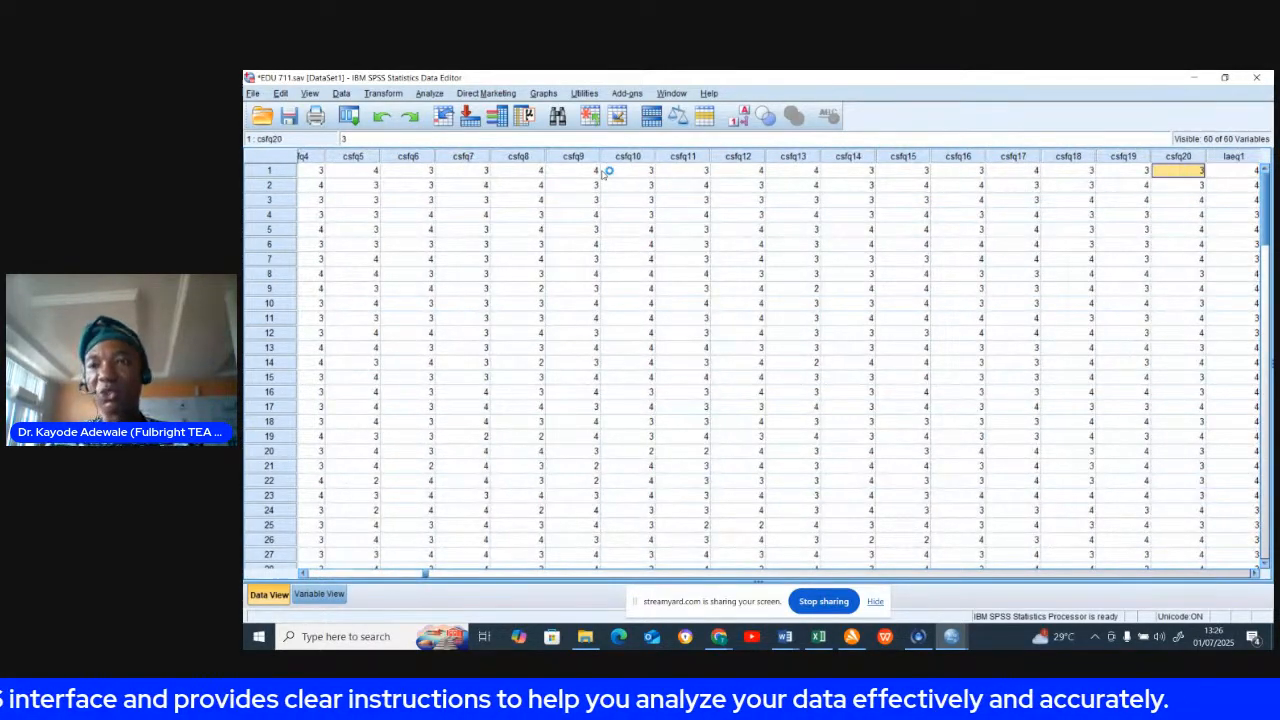
click(383, 94)
click(408, 111)
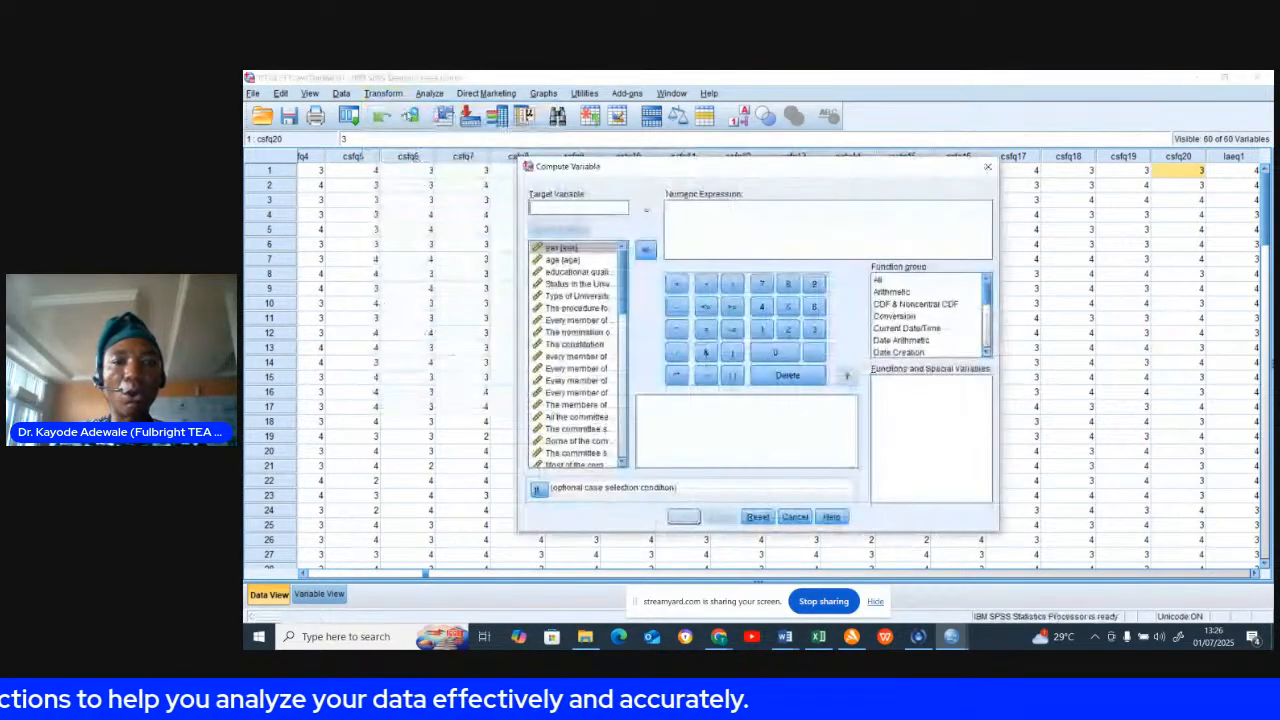
click(559, 212)
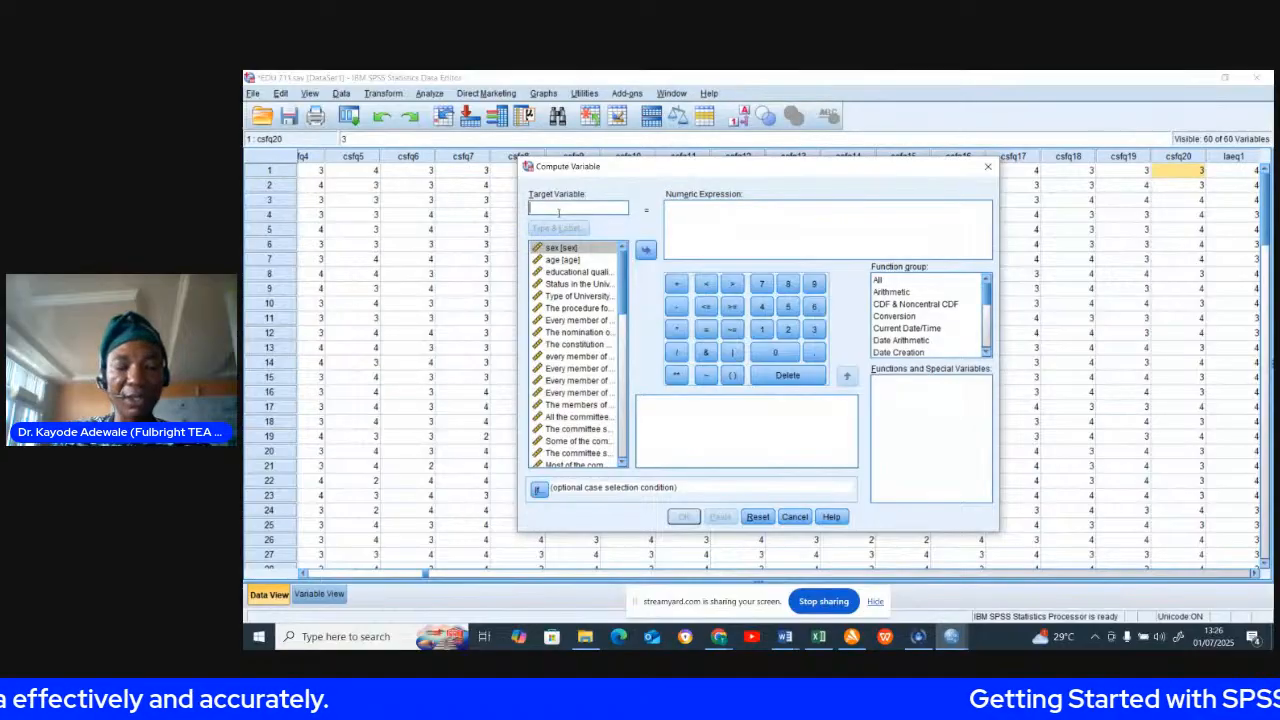
text(C)
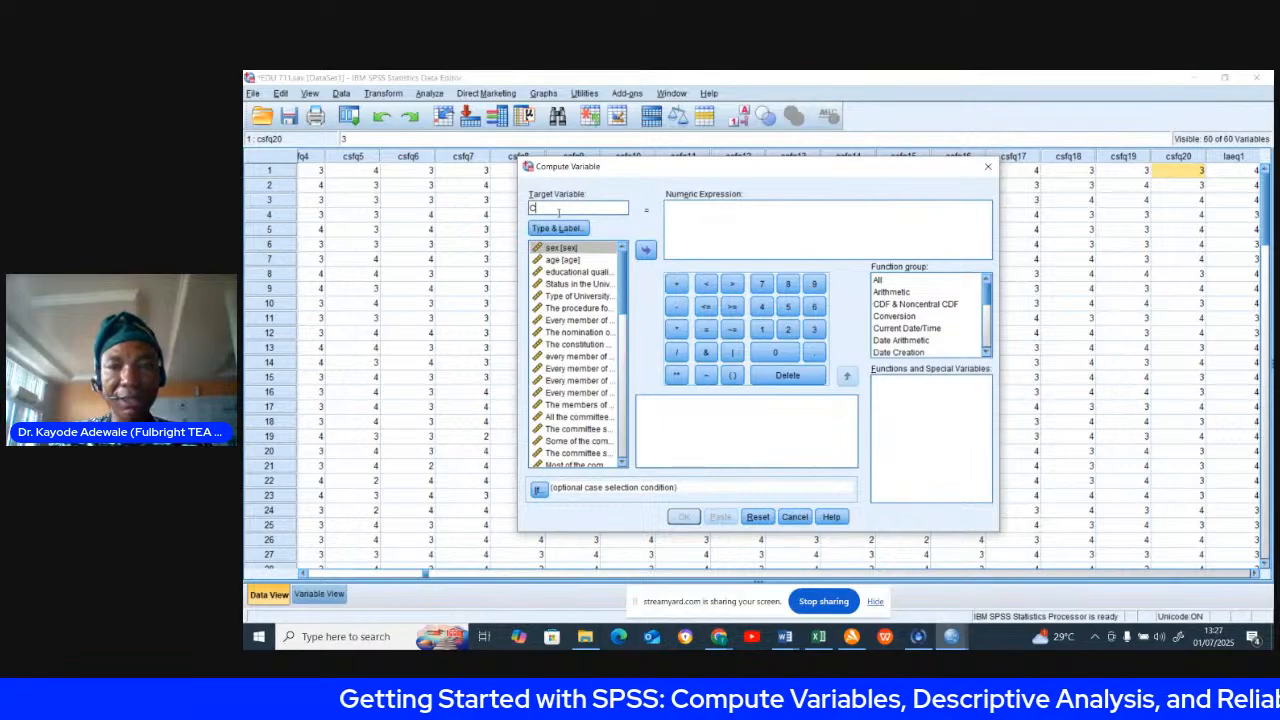
text(S)
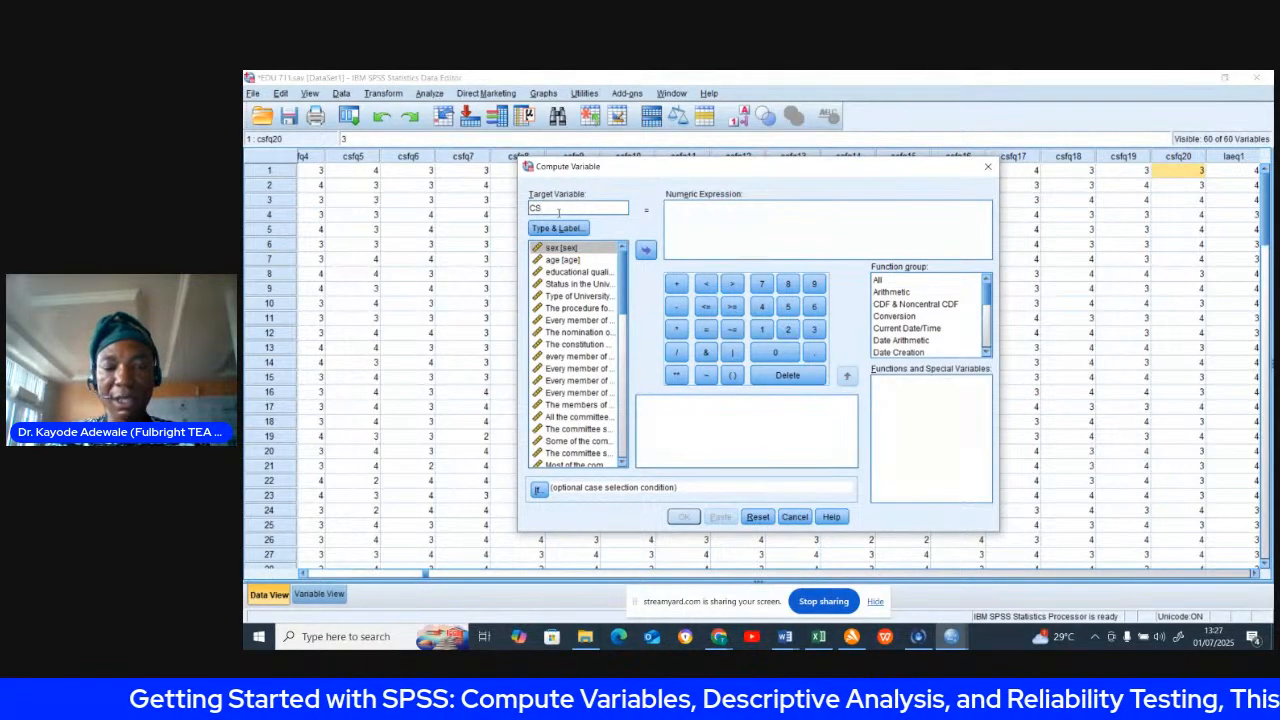
text(FQ)
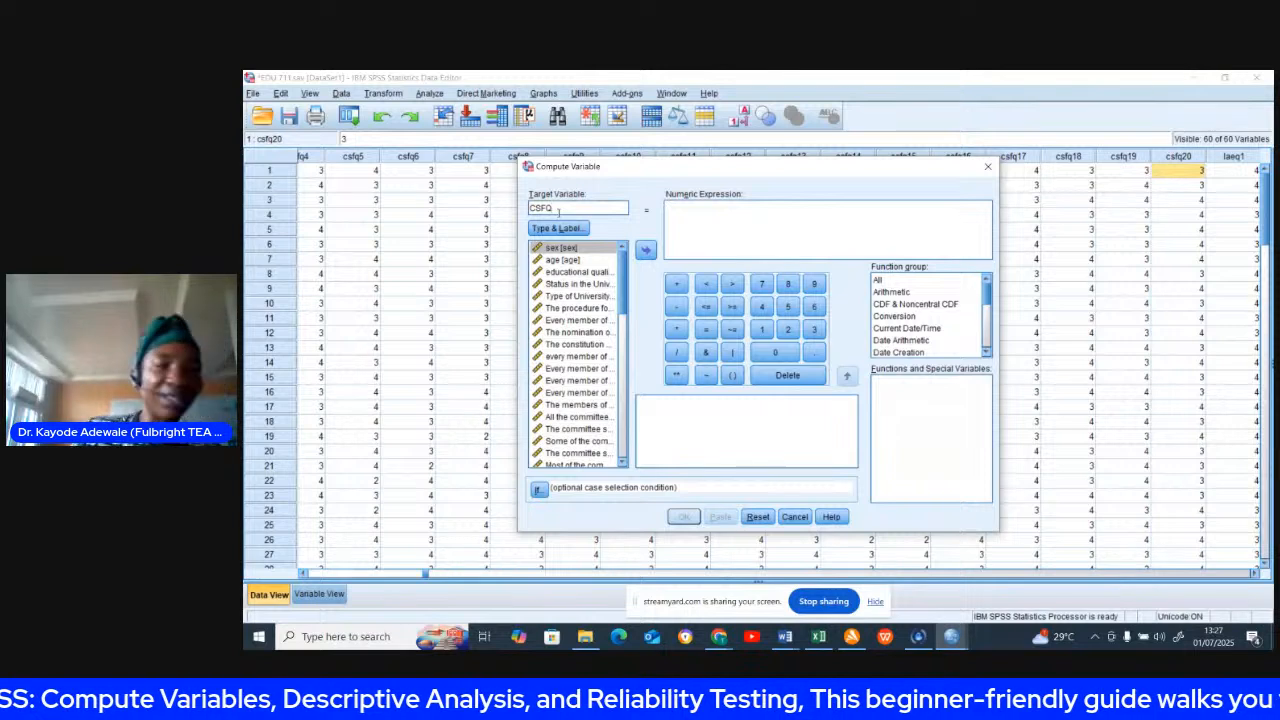
click(697, 216)
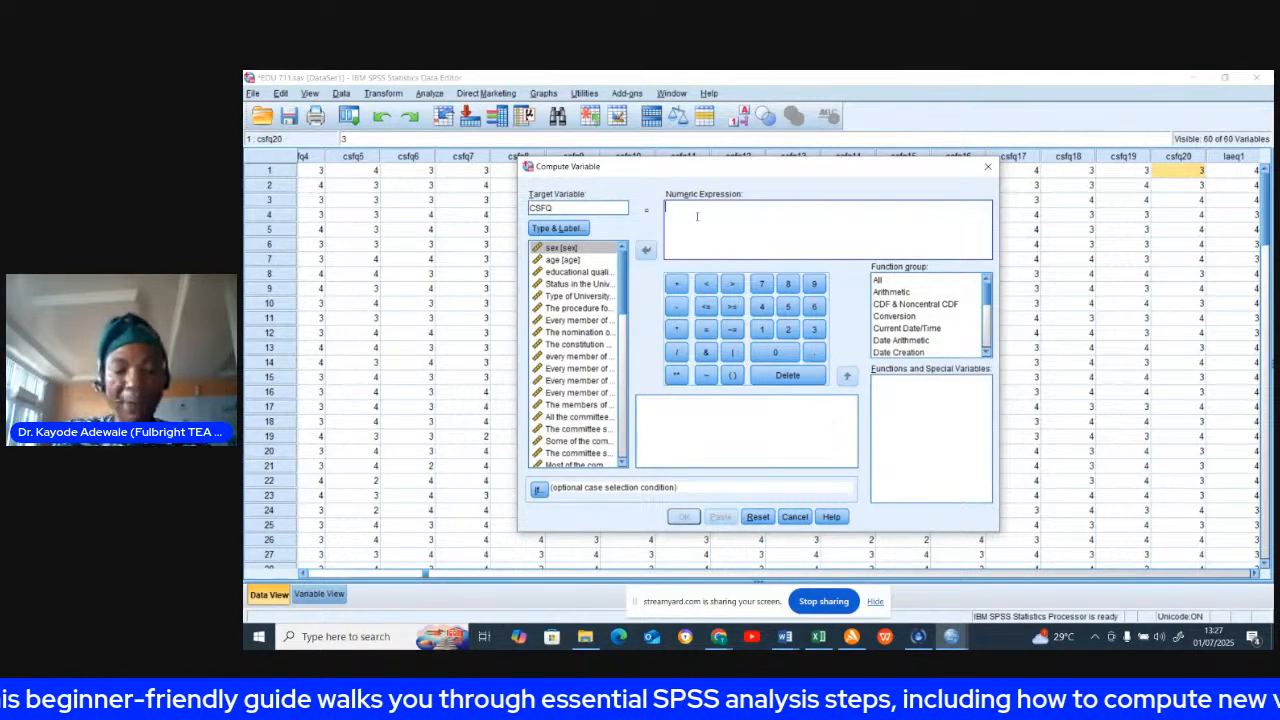
text(SUM)
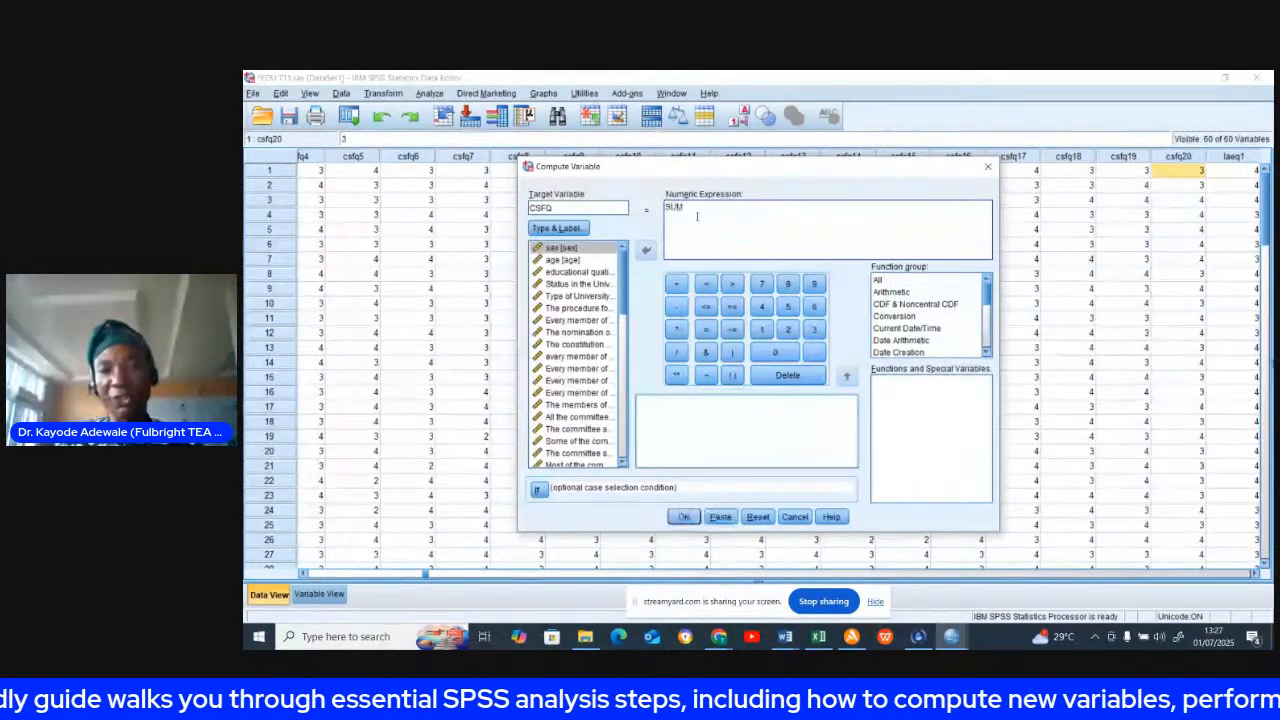
click(732, 376)
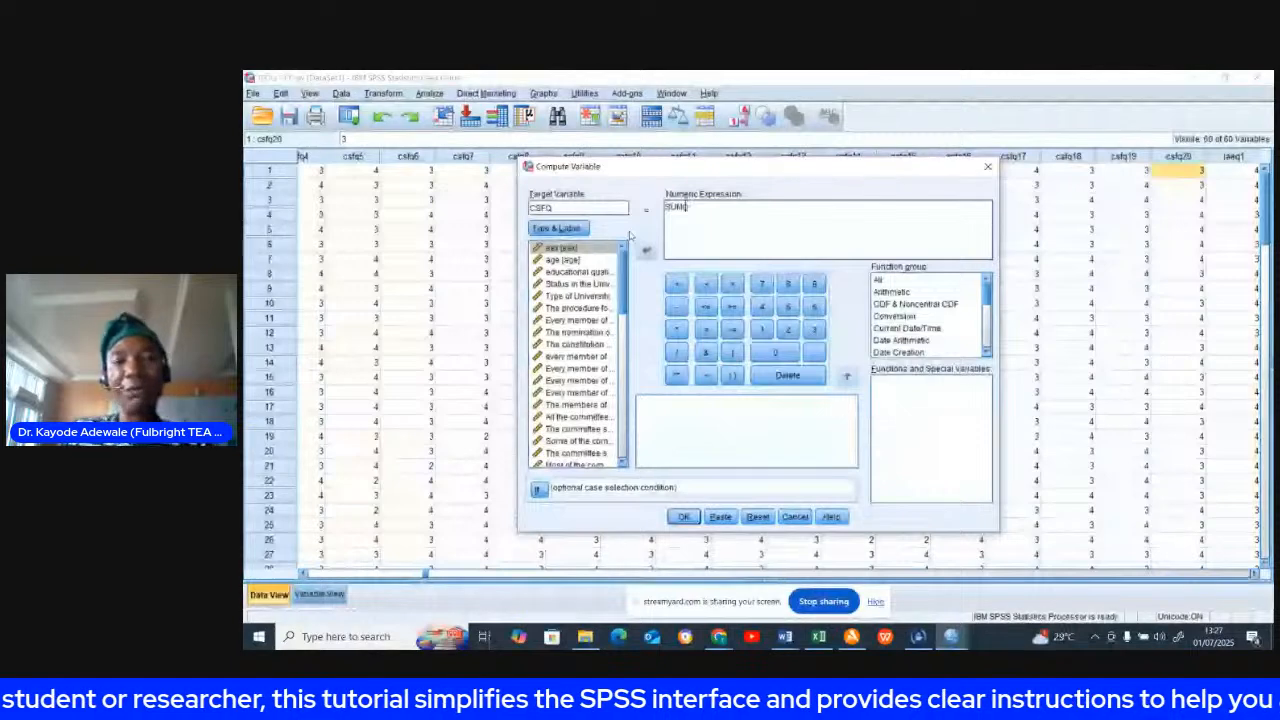
drag(623, 276, 622, 248)
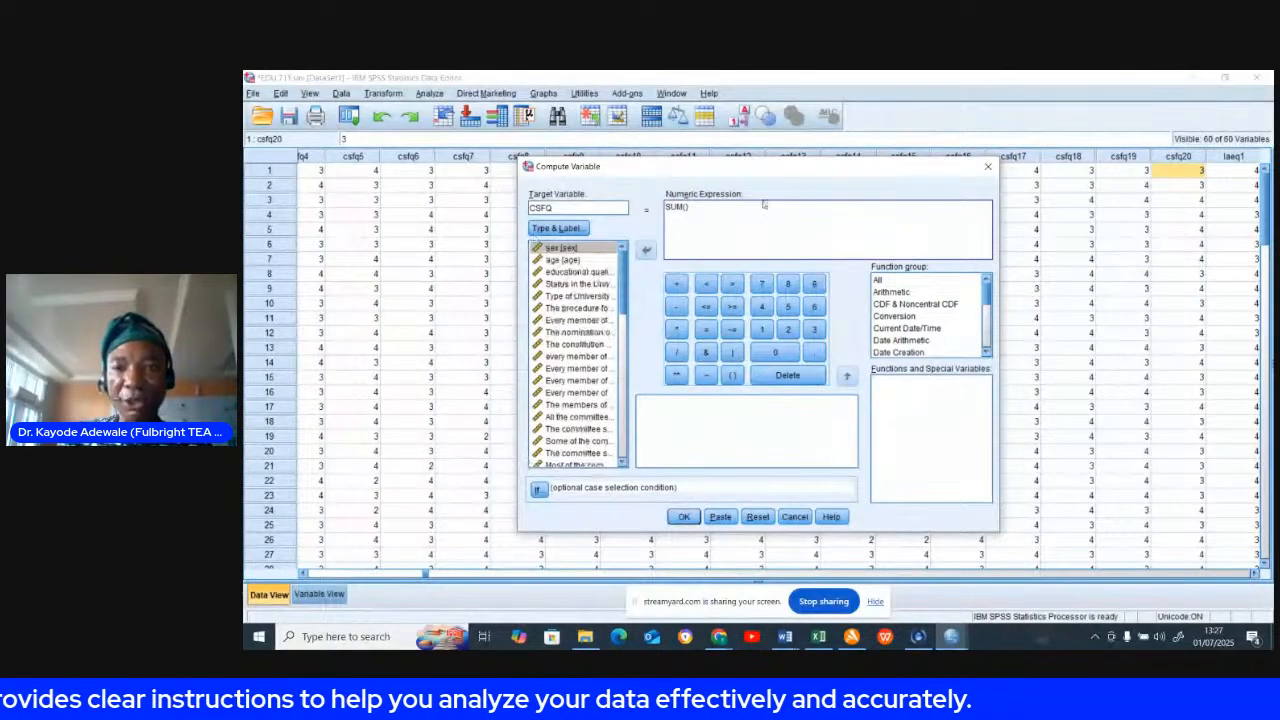
click(988, 167)
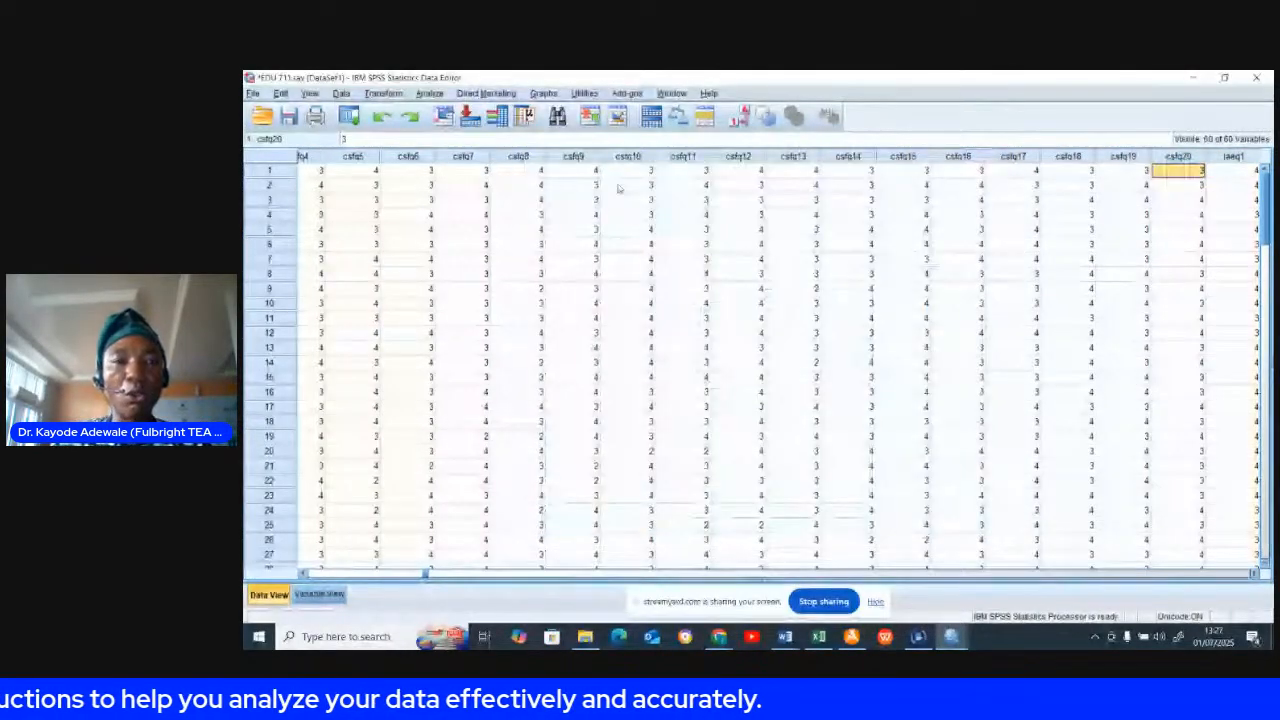
Return to the start of the first case's record and locate the first questionnaire item, csfq1.
click(408, 176)
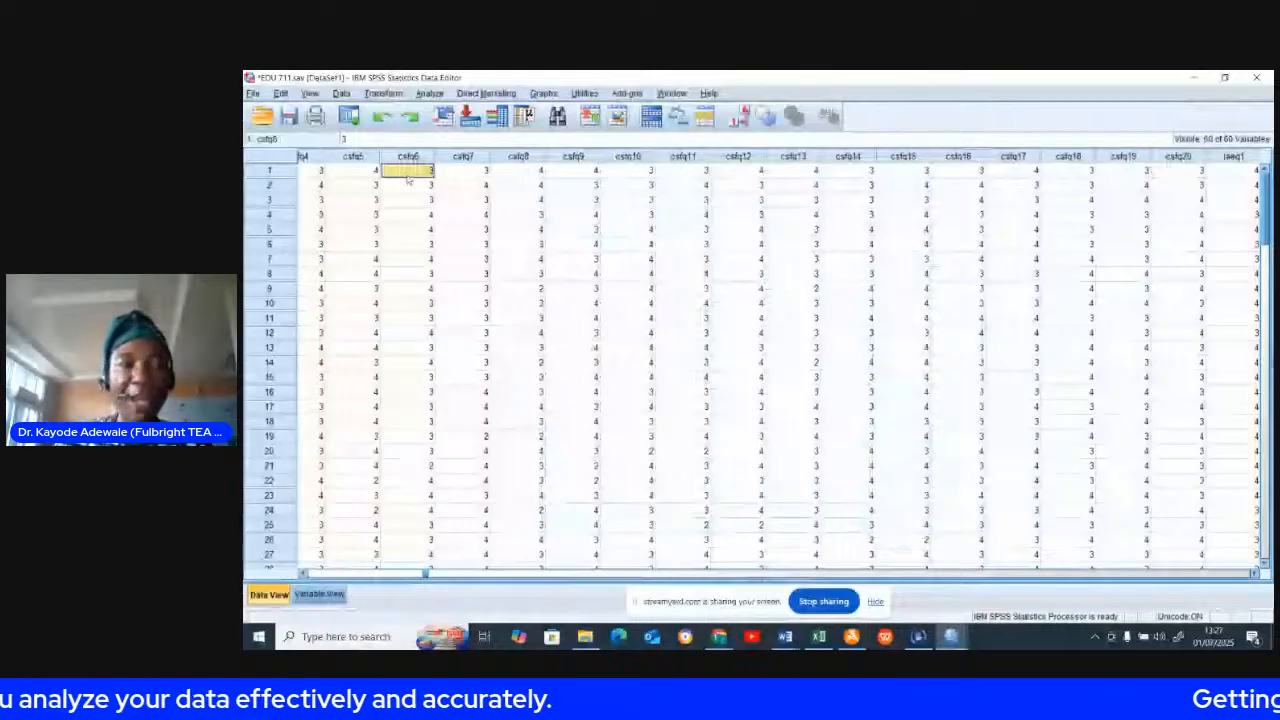
key(Home)
key(Left)
key(Left)
key(Left)
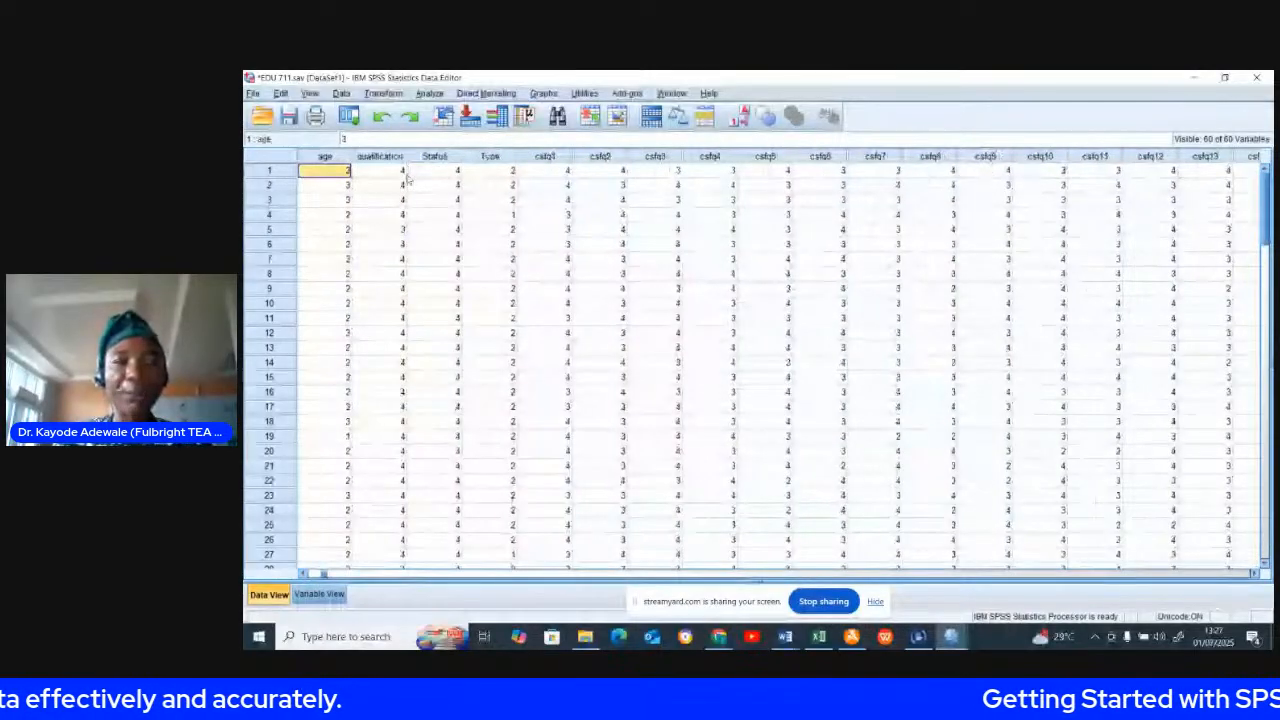
key(Right)
key(Right)
key(Right)
key(Right)
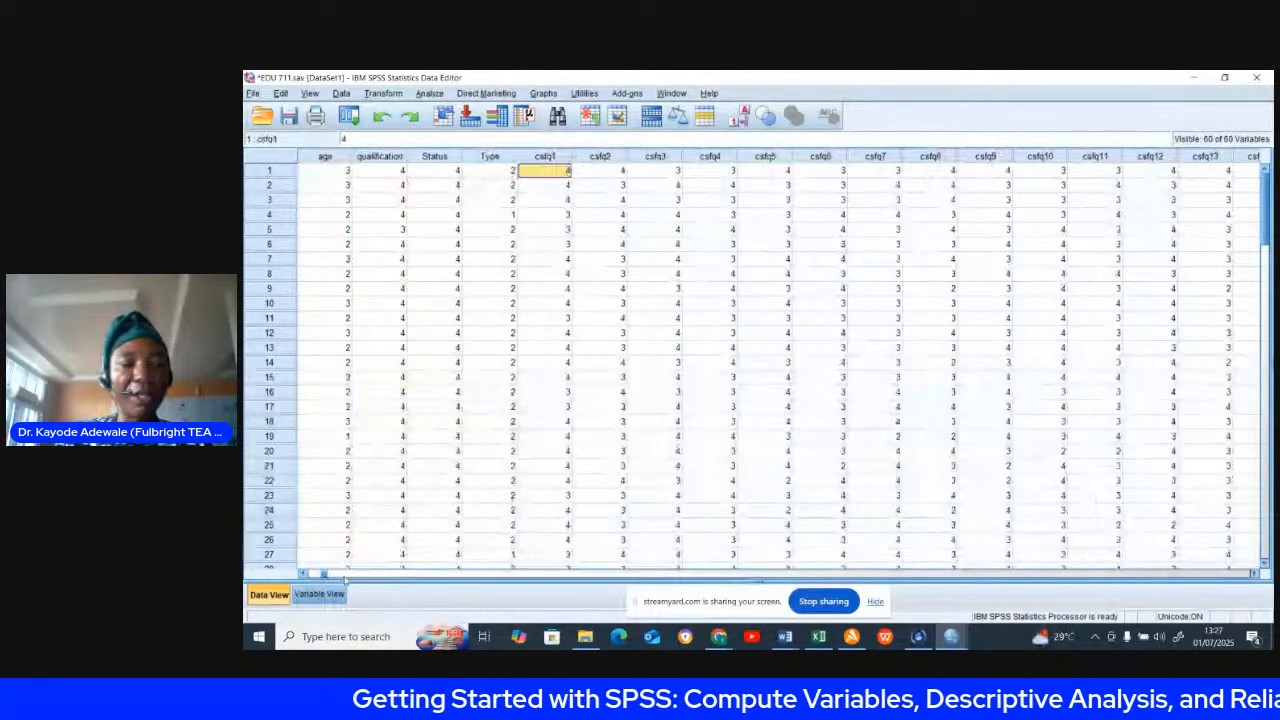
Look through the variable labels of the csfq items in the variable definitions, from csfq1 to csfq20.
click(319, 594)
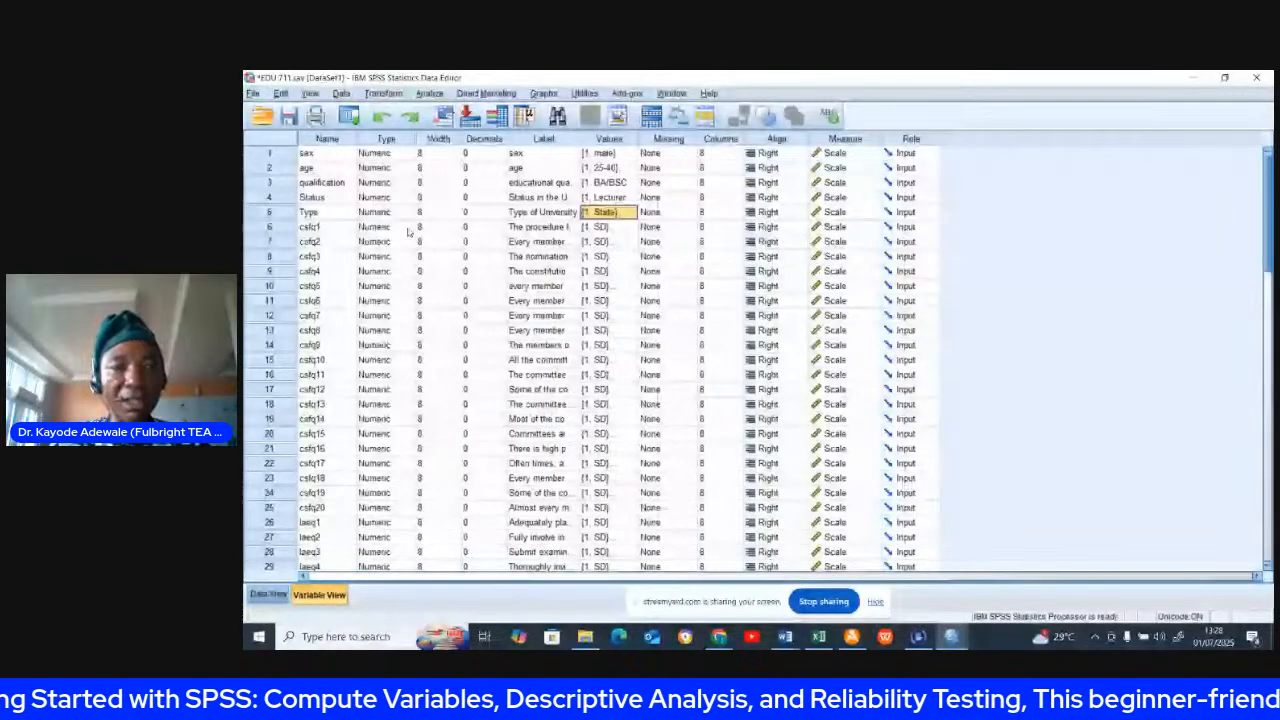
click(565, 227)
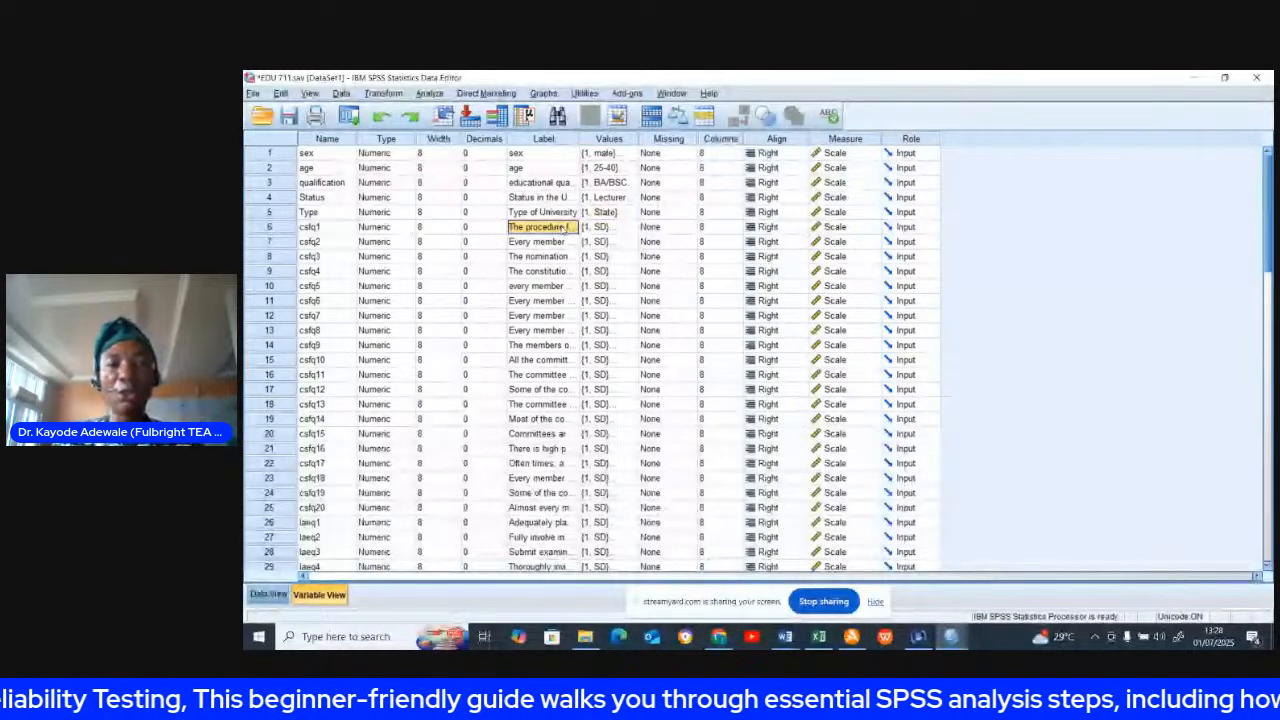
key(Down)
key(Down)
key(Down)
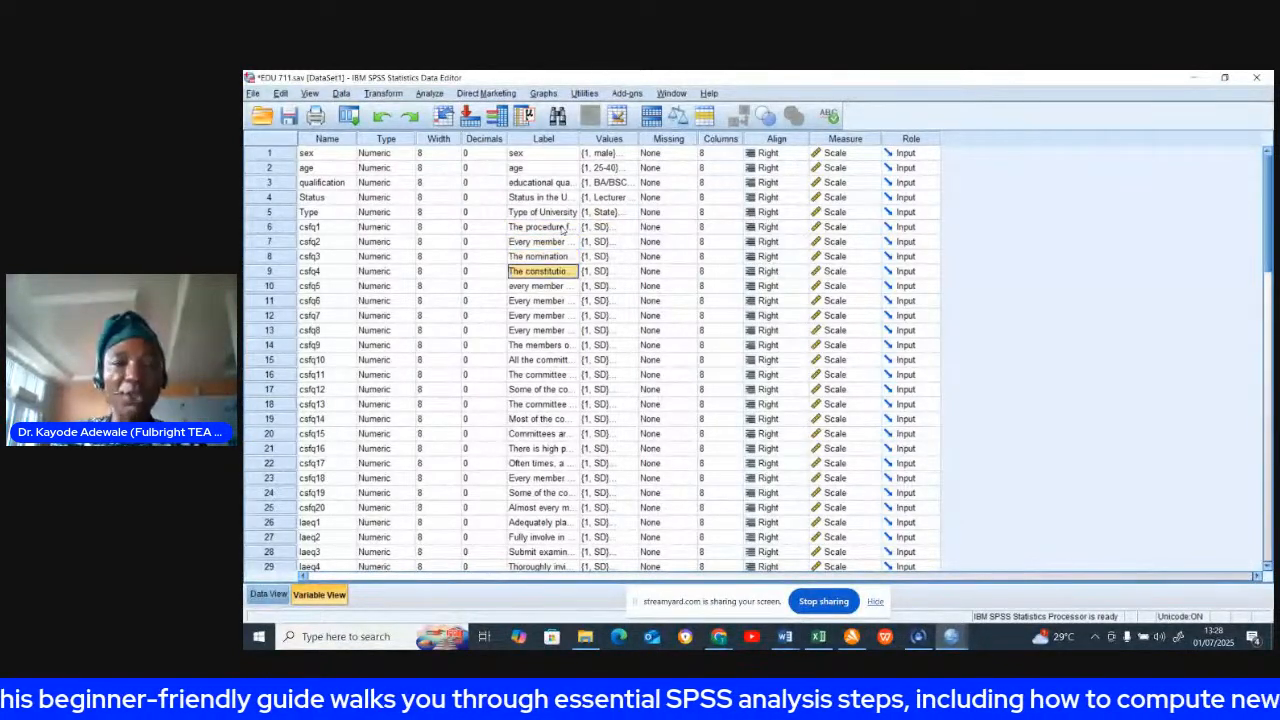
key(Down)
key(Down)
key(Down)
key(Down)
key(Down)
key(Down)
key(Down)
key(Down)
key(Down)
key(Down)
key(Down)
key(Down)
key(Down)
key(Down)
key(Down)
key(Down)
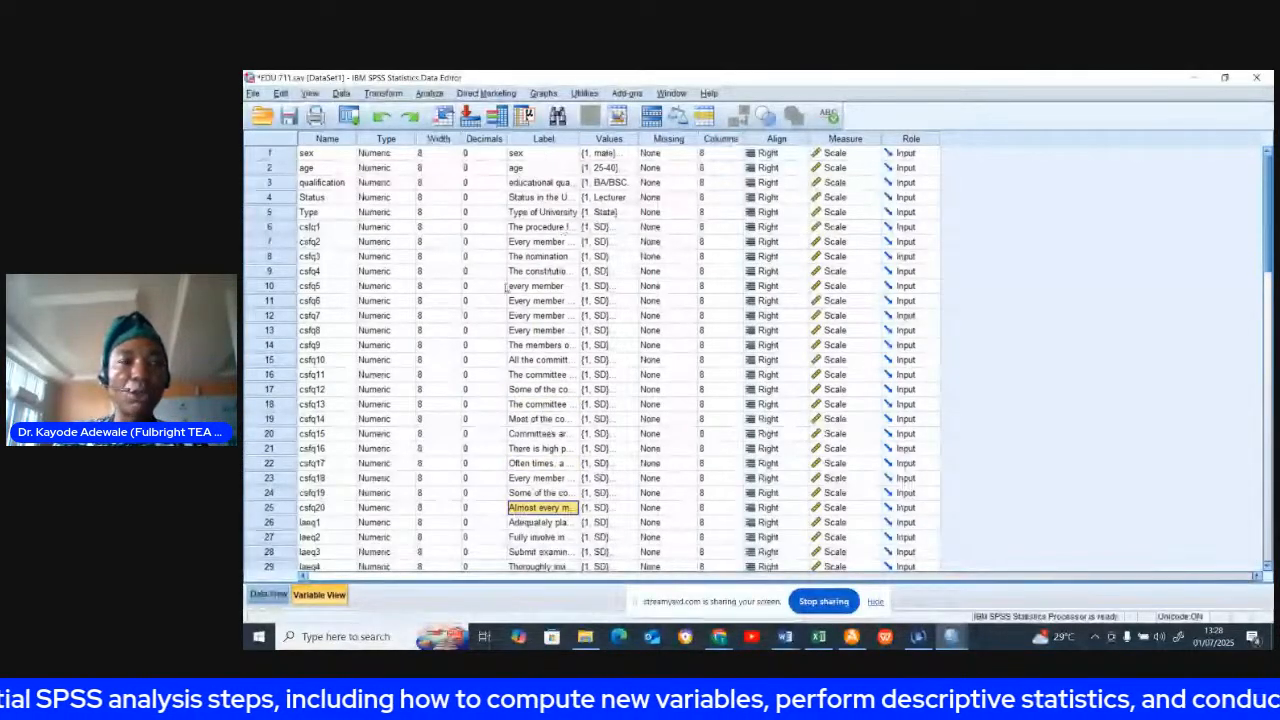
click(385, 93)
click(410, 112)
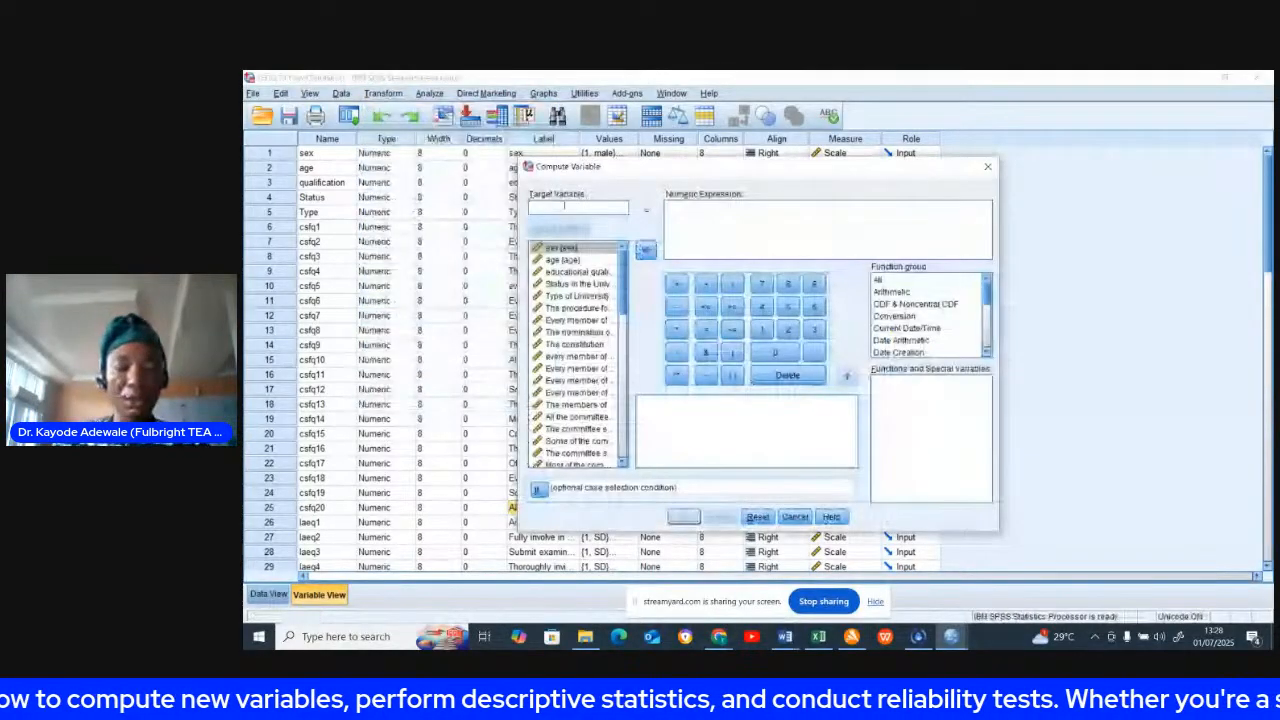
click(563, 210)
text(C)
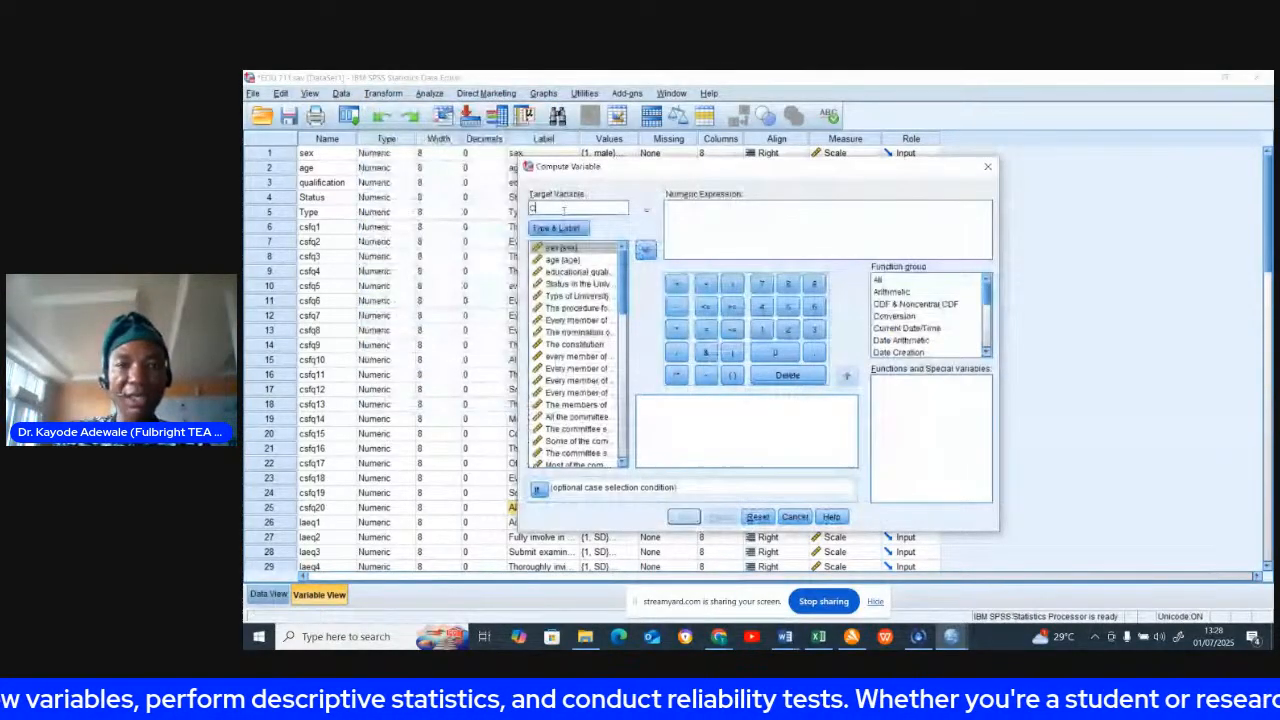
click(989, 166)
From the data view, start a Compute Variable operation with CSFQ as the target variable.
click(268, 594)
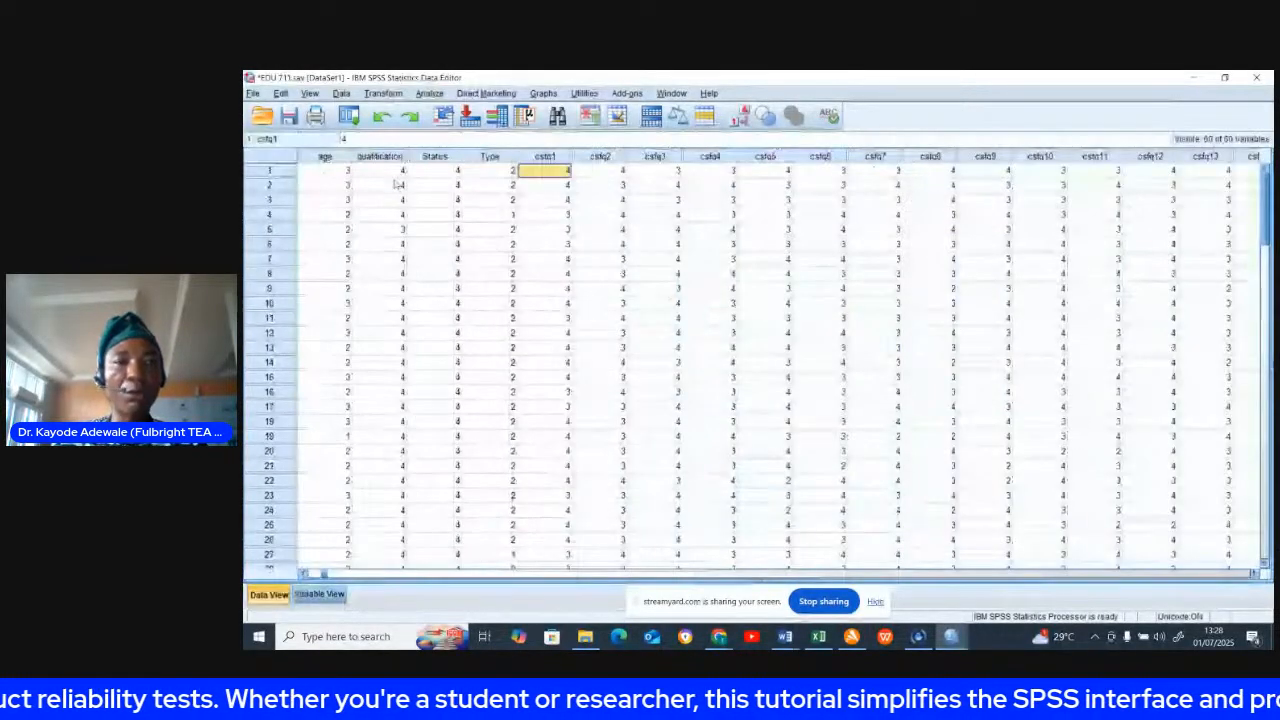
click(383, 93)
click(405, 111)
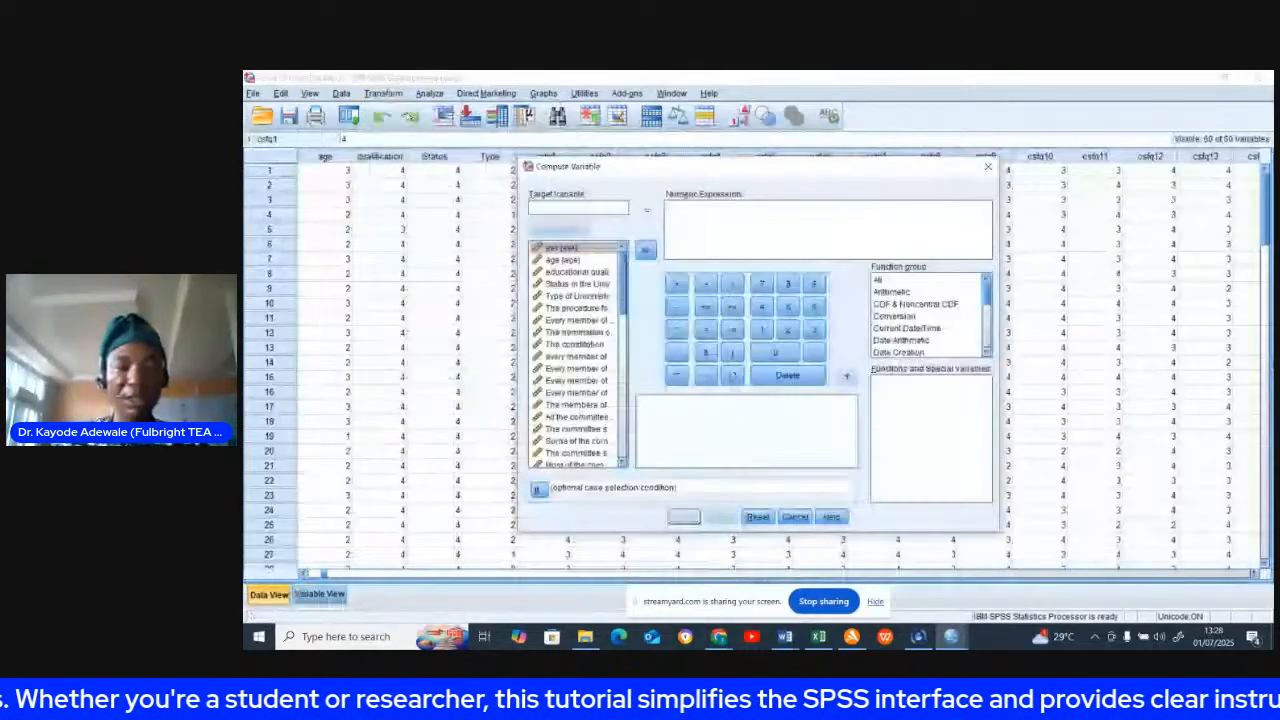
click(533, 206)
text(c)
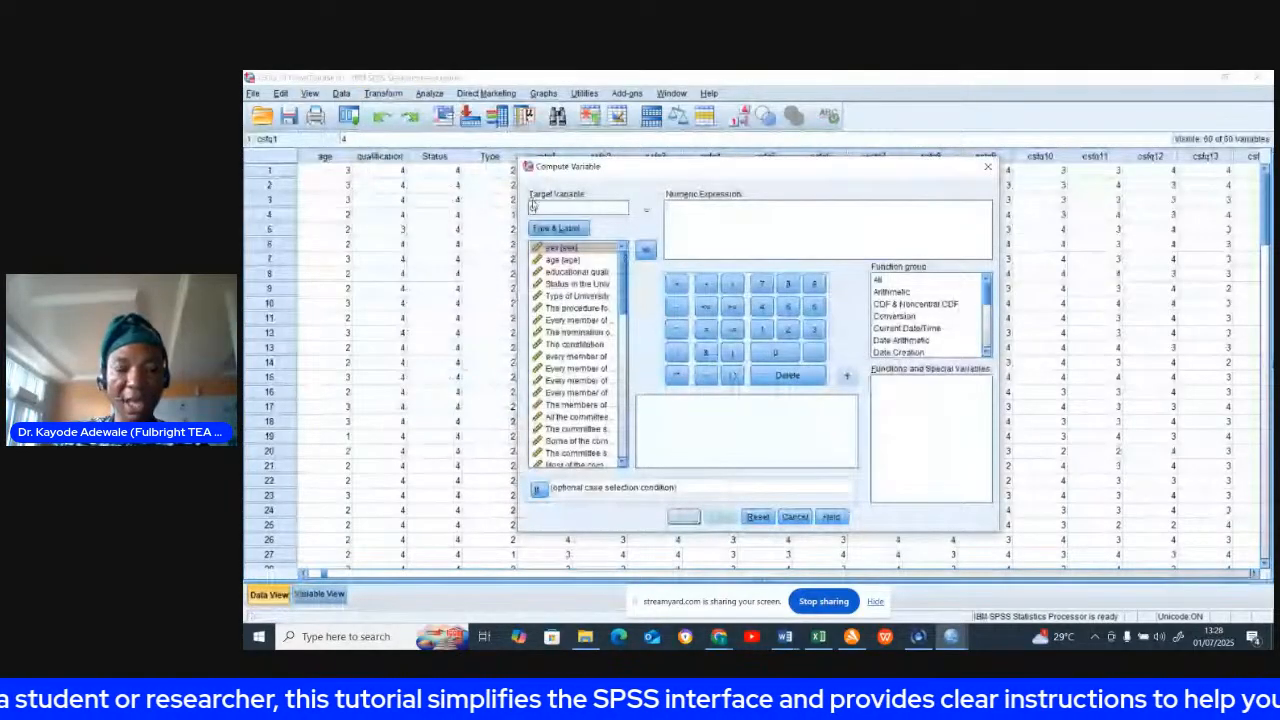
text(sfq)
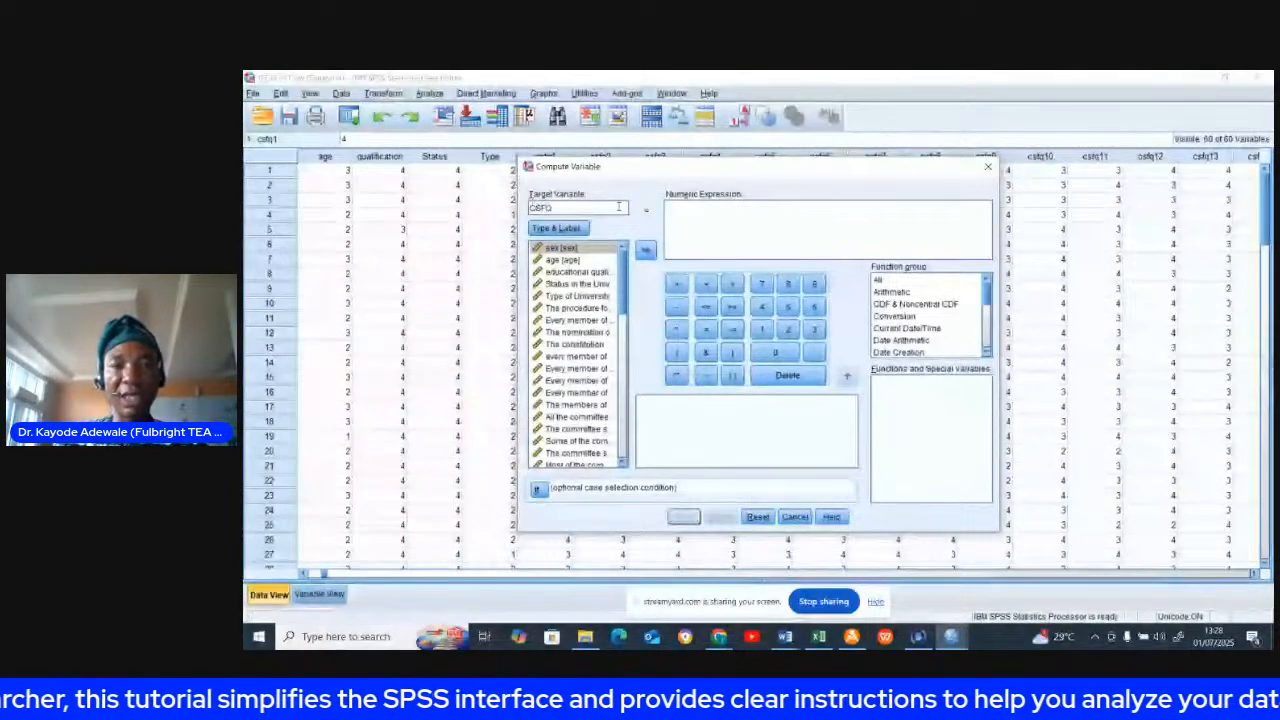
Begin the numeric expression with the SUM function and put csfq1 inside its parentheses.
click(668, 210)
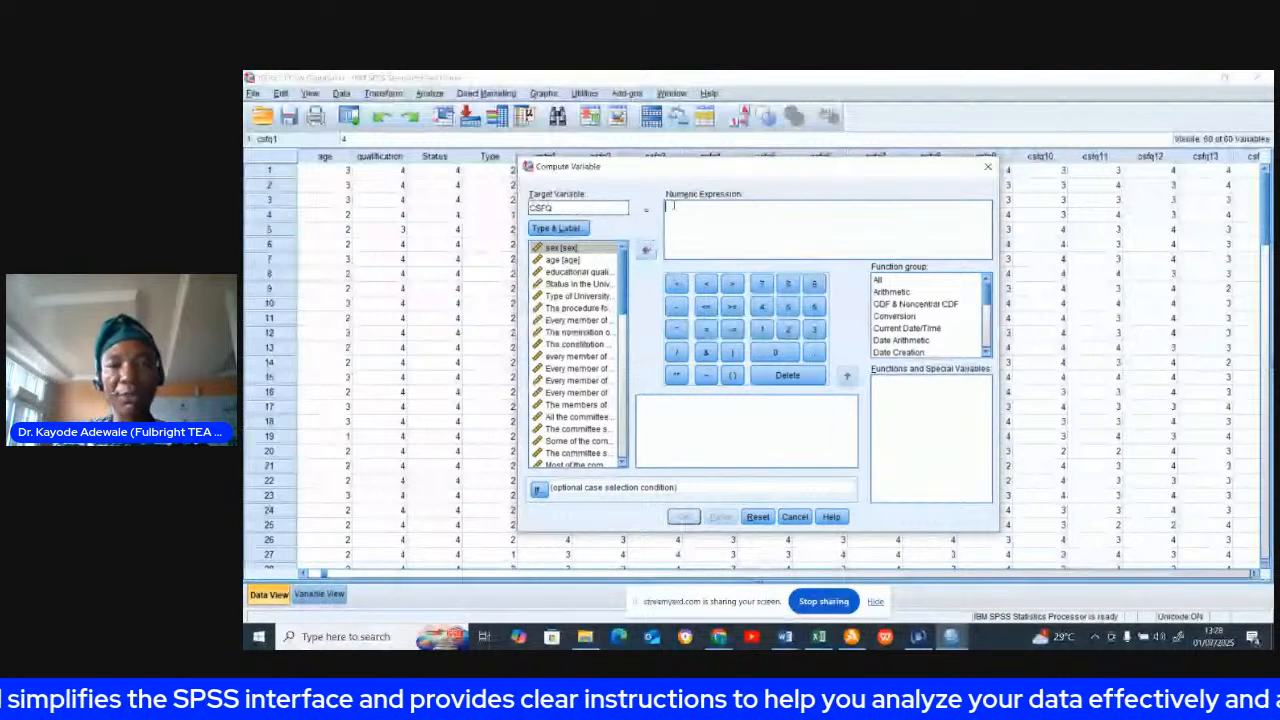
text(suM)
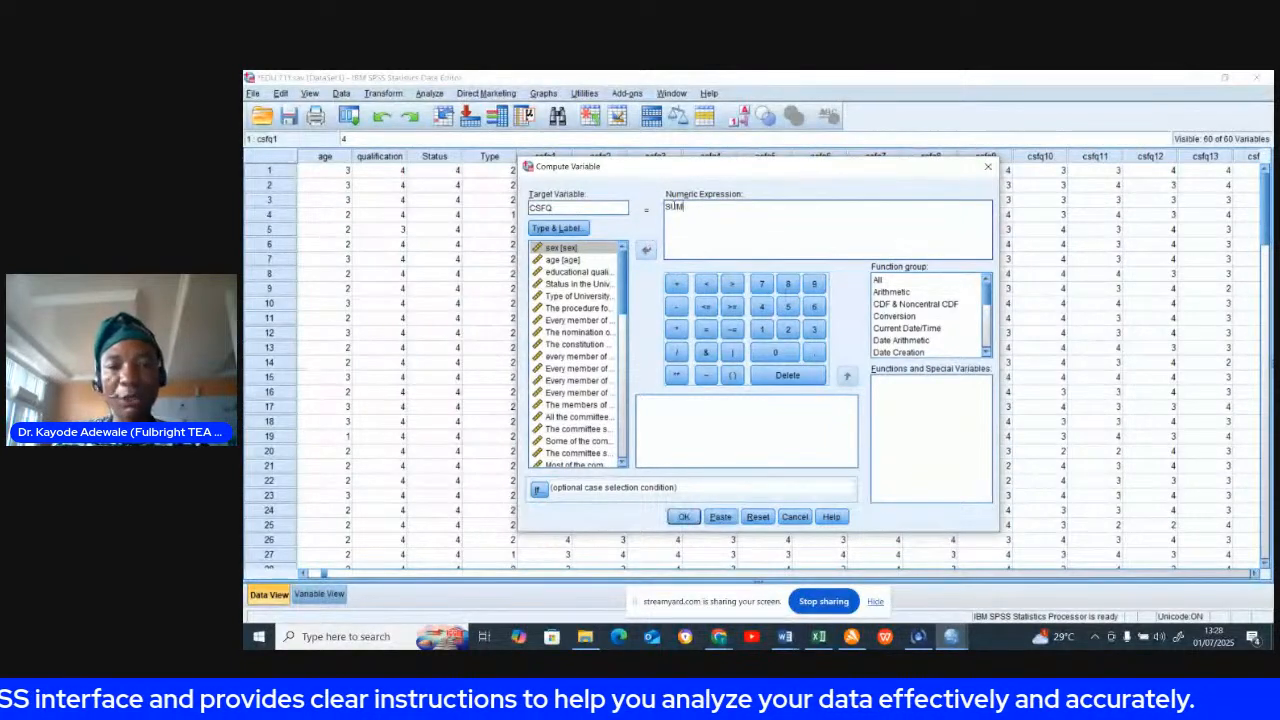
click(734, 377)
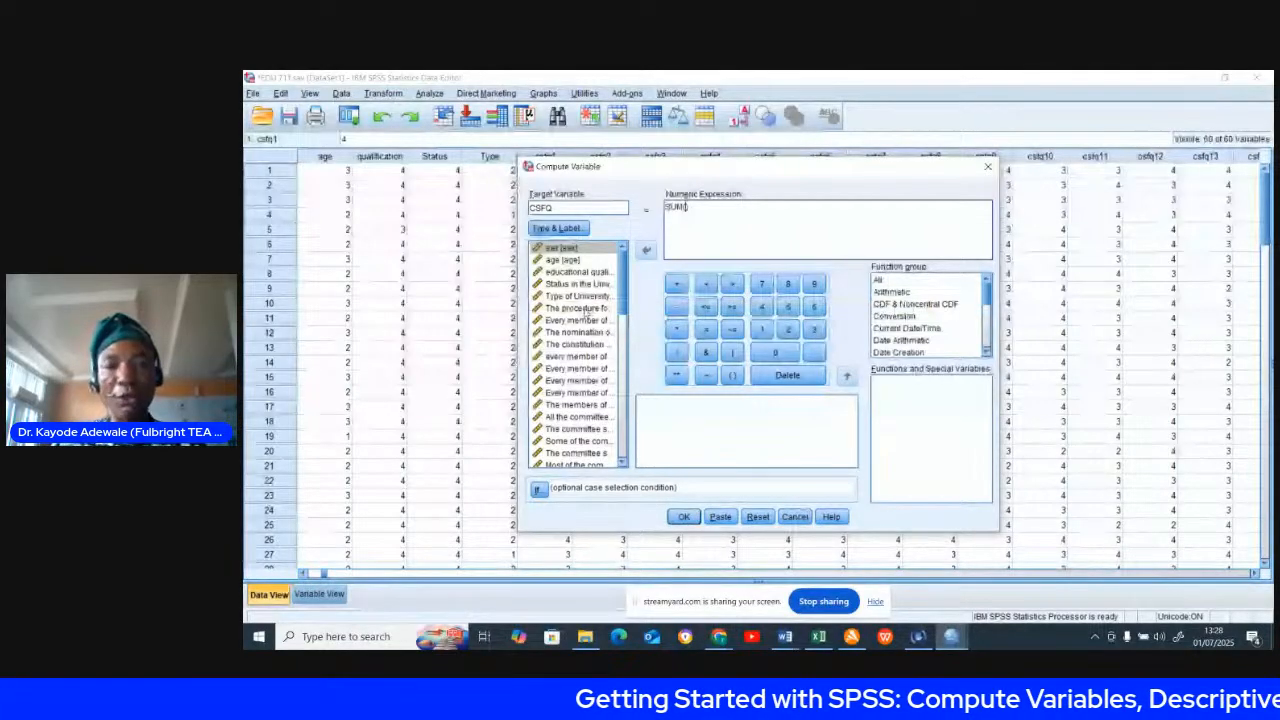
double_click(585, 312)
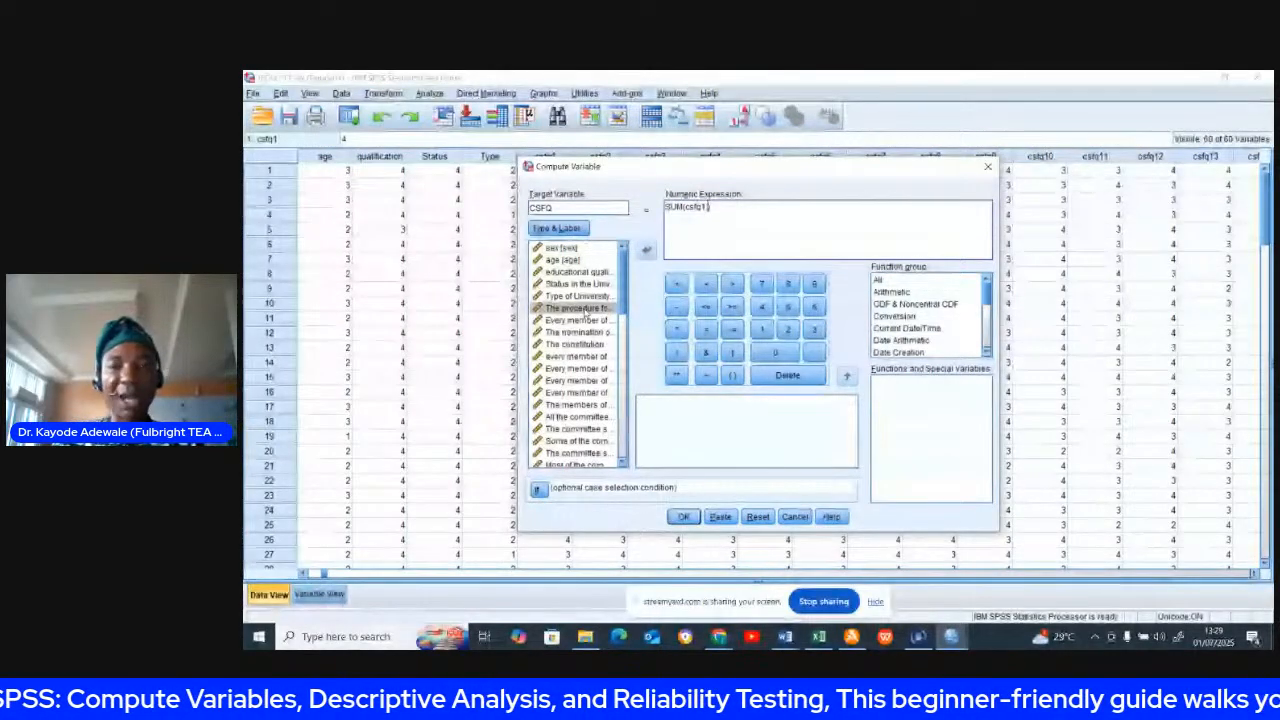
Complete the expression as SUM(csfq1 TO csfq20), run the computation and put the output window away.
text(TO)
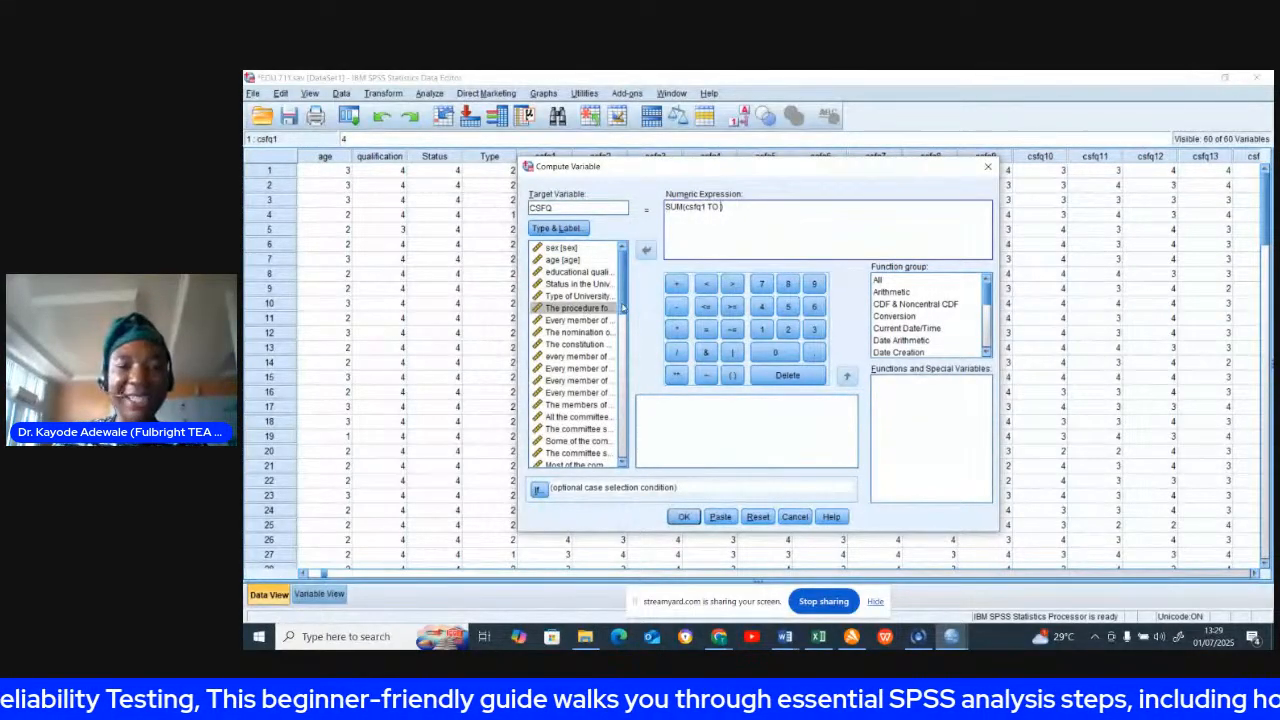
scroll(620, 317, down, 1)
scroll(622, 317, down, 1)
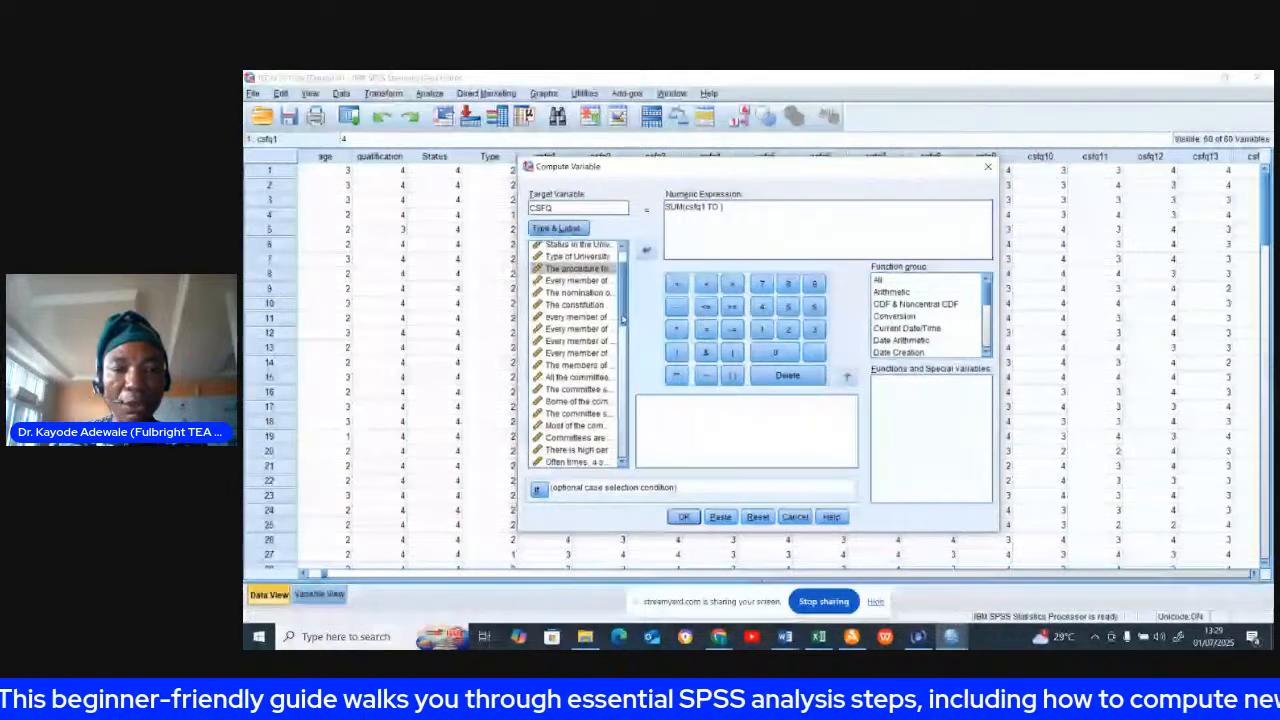
drag(622, 317, 624, 356)
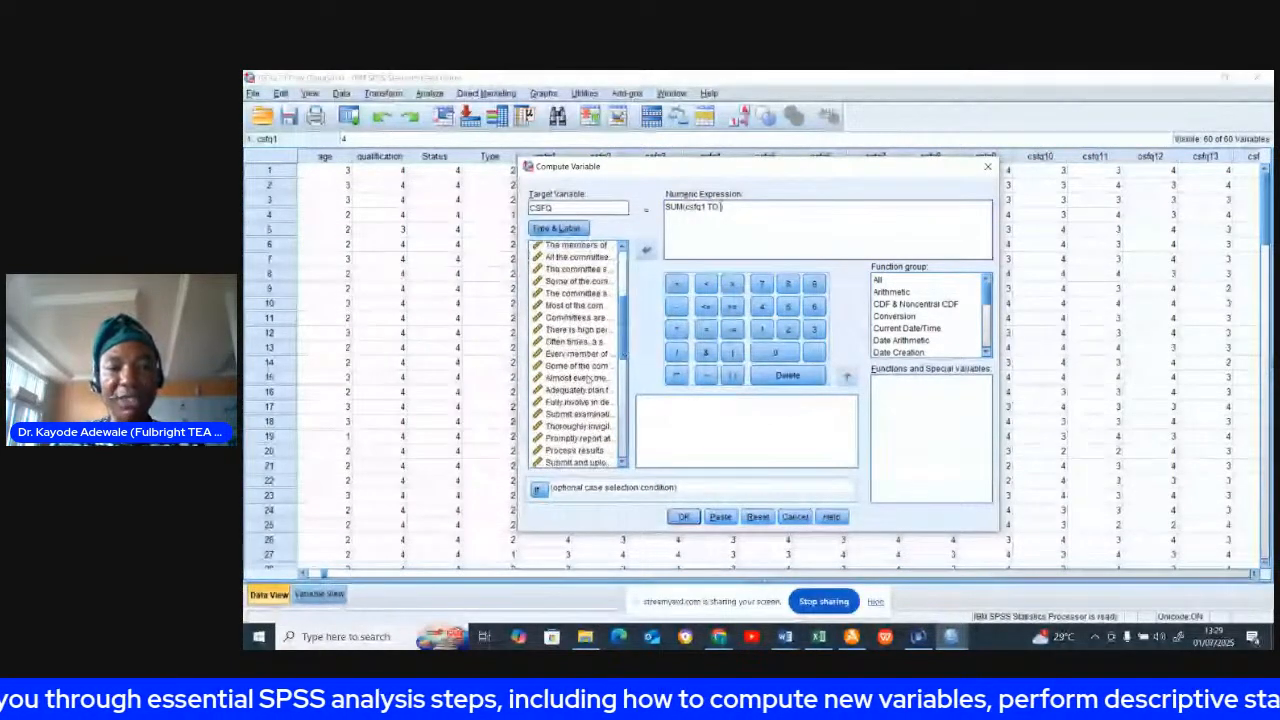
click(590, 378)
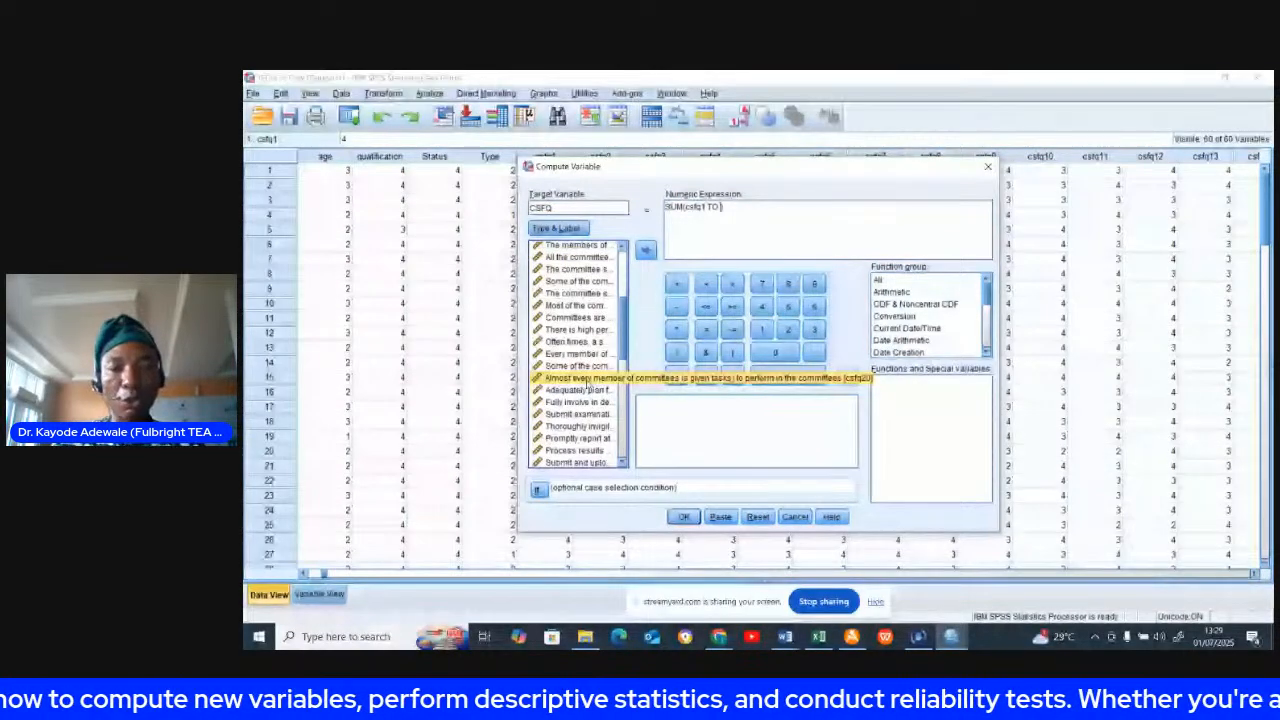
text(csfq20)
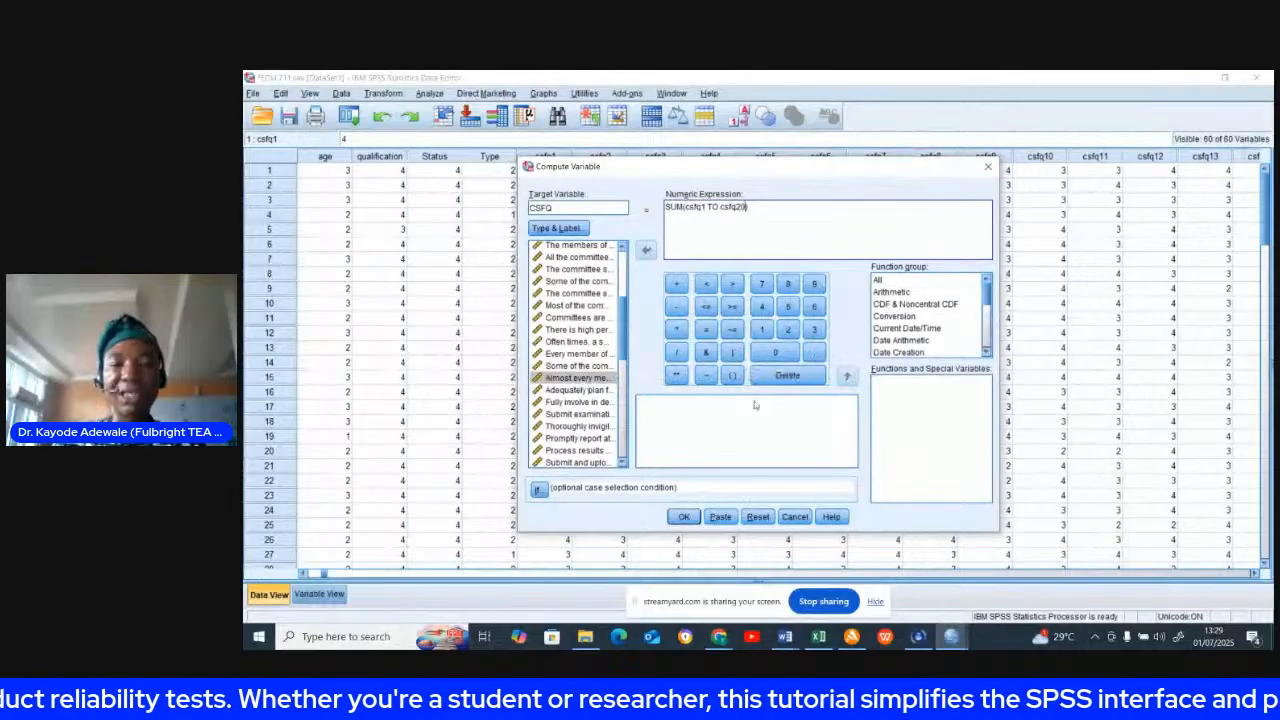
click(685, 517)
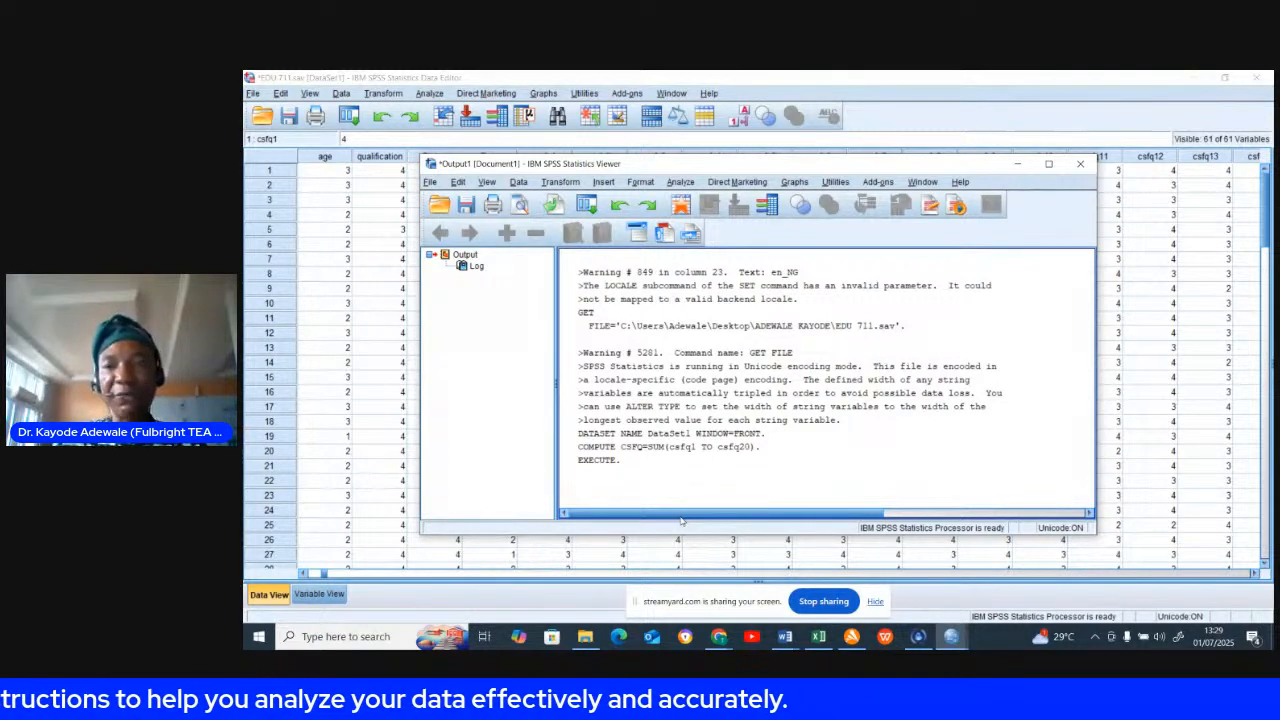
click(1018, 164)
Go along the first case's record to the computed CSFQ variable after msq15 and examine its scores.
click(1020, 172)
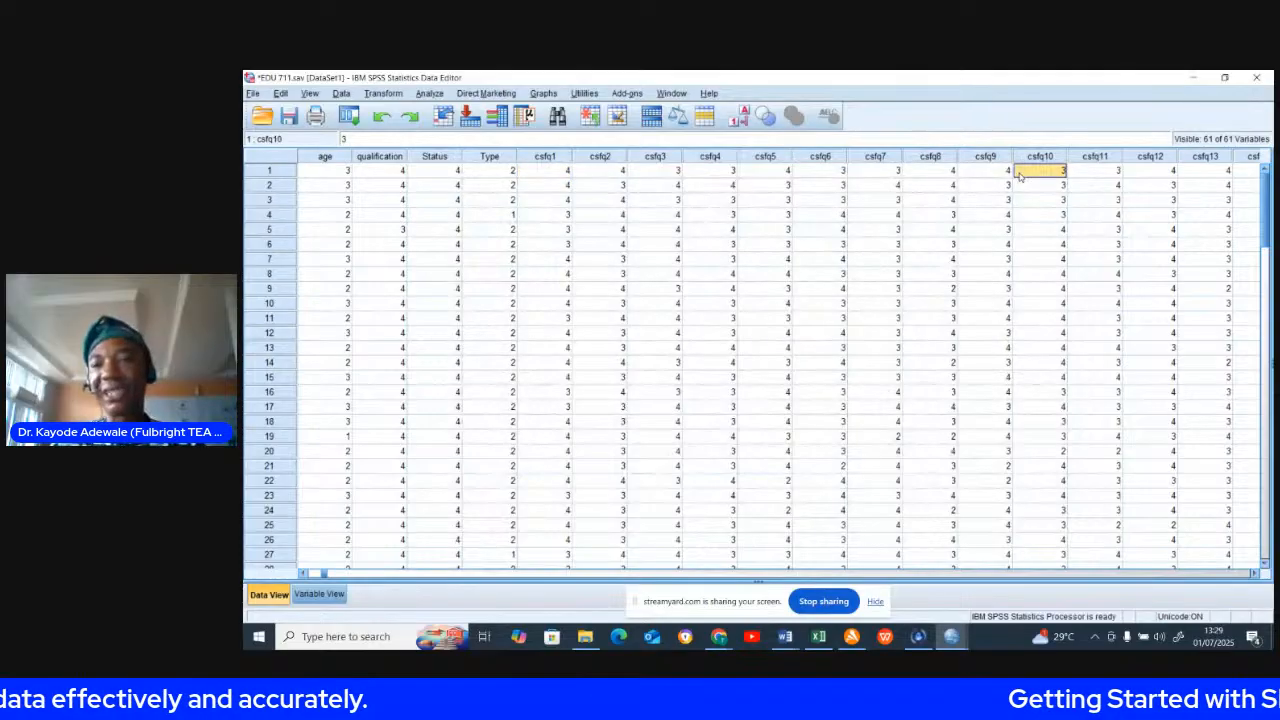
key(Right)
key(Right)
key(Right)
key(Right)
key(Right)
key(Right)
key(Right)
key(Right)
key(Right)
key(Right)
key(Right)
key(Right)
key(Right)
key(Right)
key(Right)
key(Right)
key(Right)
key(Right)
key(Right)
key(Right)
key(Right)
key(Right)
key(Right)
key(Right)
key(Right)
key(Right)
key(Right)
key(Right)
key(Right)
key(Right)
key(Right)
key(Right)
key(Right)
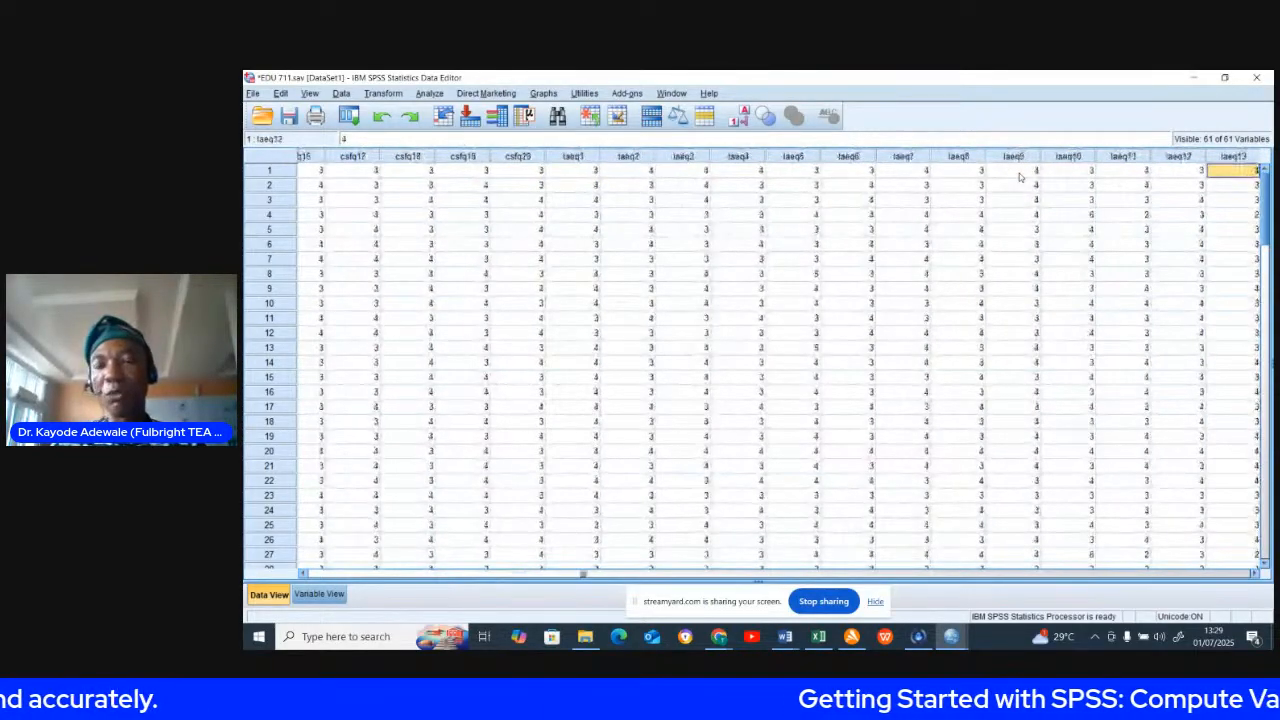
key(Right)
key(Right)
key(Right)
key(Right)
key(Right)
key(Right)
key(Right)
key(Right)
key(Right)
key(Right)
key(Right)
key(Right)
key(Right)
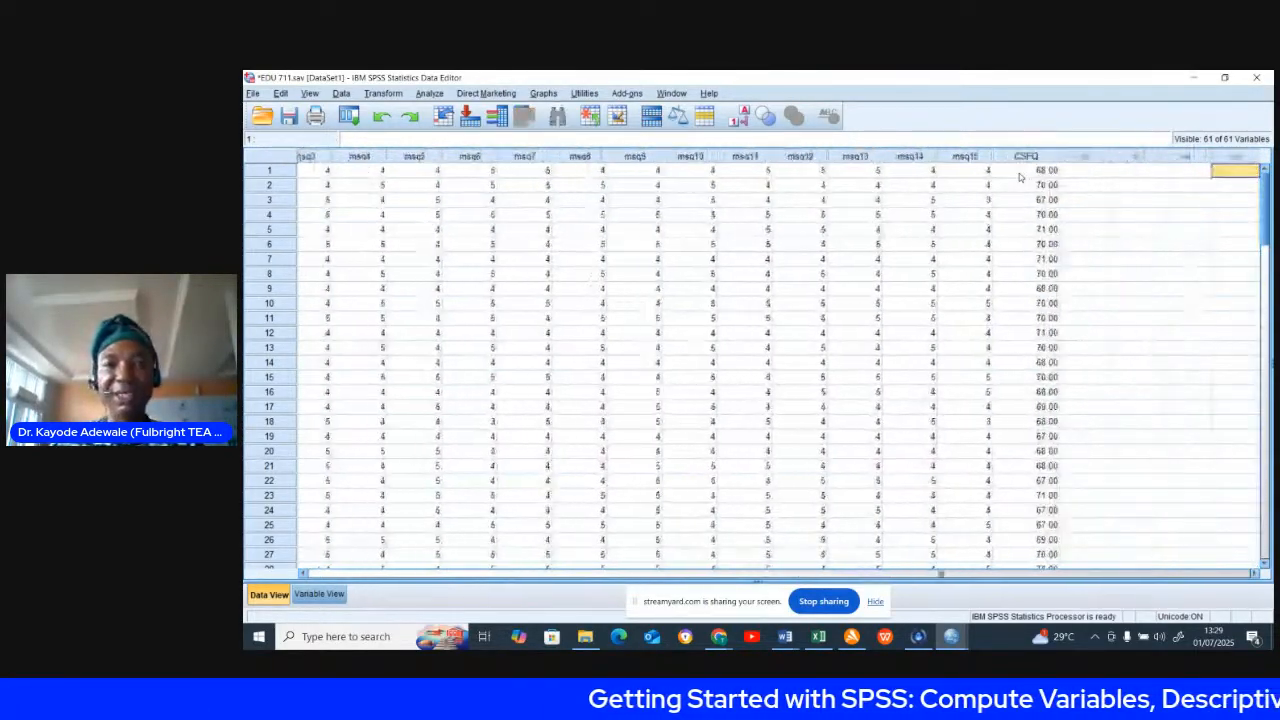
key(Left)
key(Left)
key(Left)
key(Left)
key(Left)
key(Left)
key(Left)
key(Left)
key(Left)
key(Left)
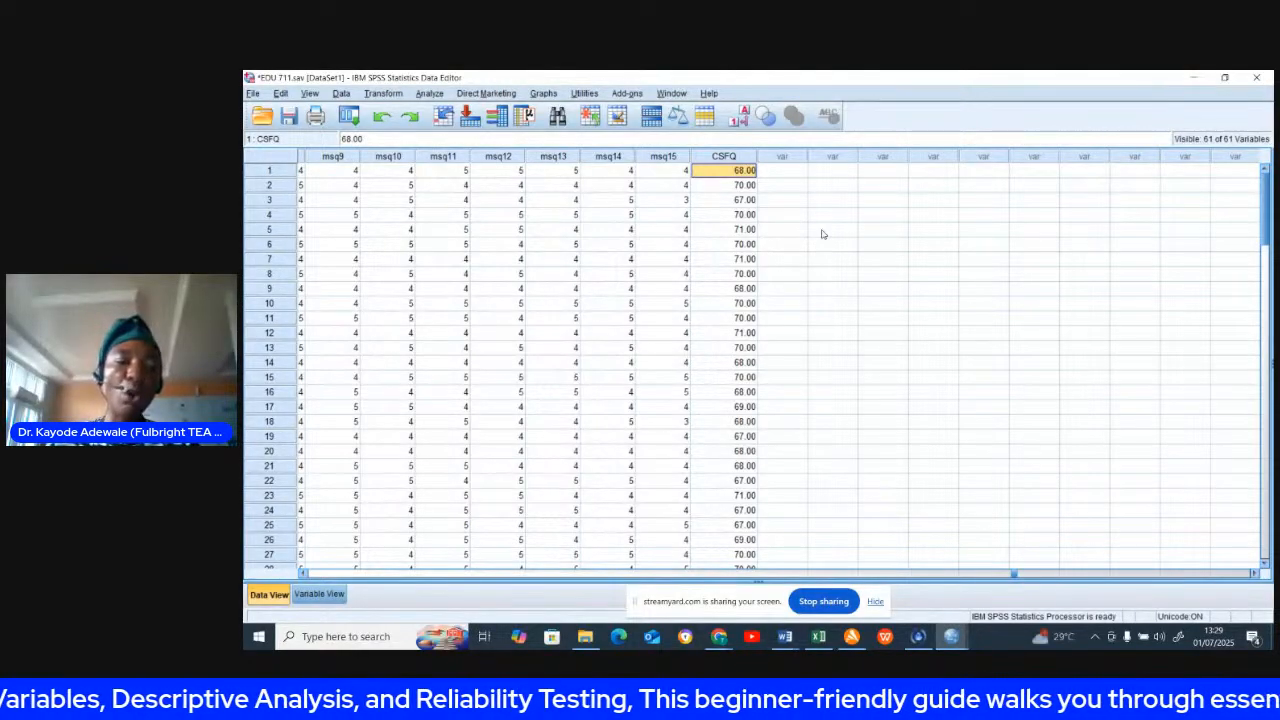
Set the CSFQ variable's decimals to 0 in the variable definitions and return to the data view.
click(312, 594)
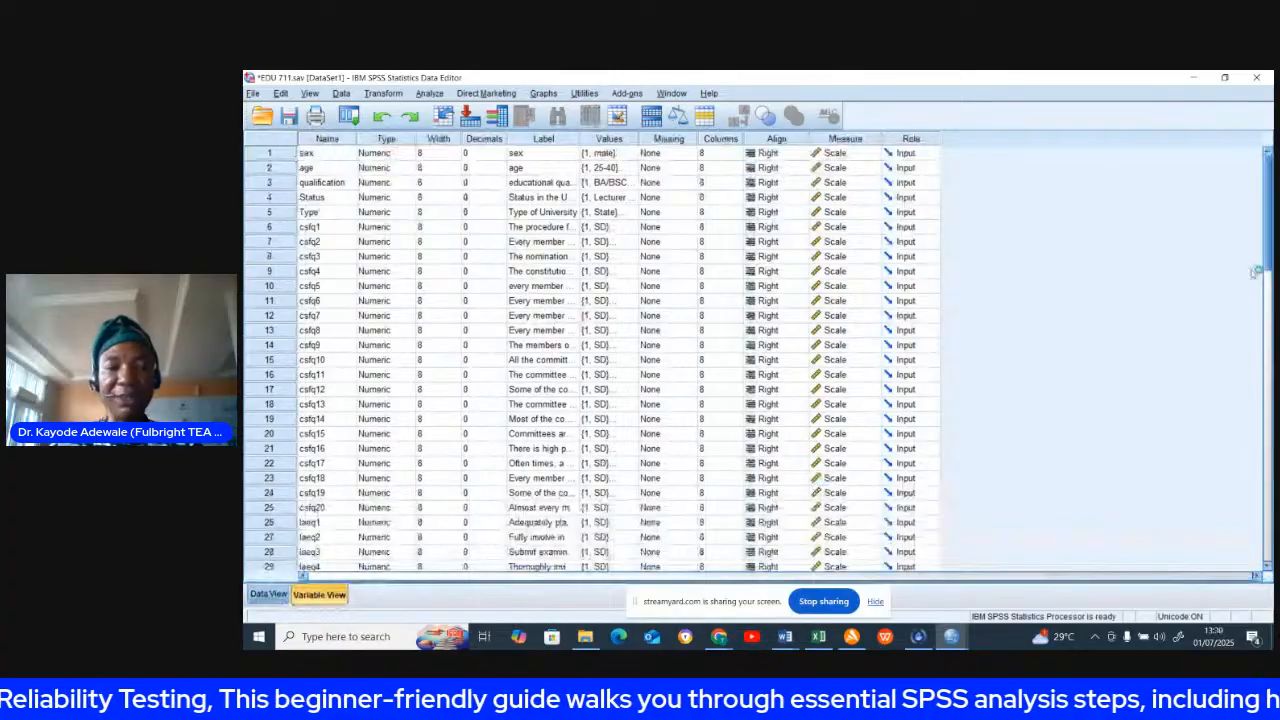
drag(1266, 256, 1268, 437)
click(482, 436)
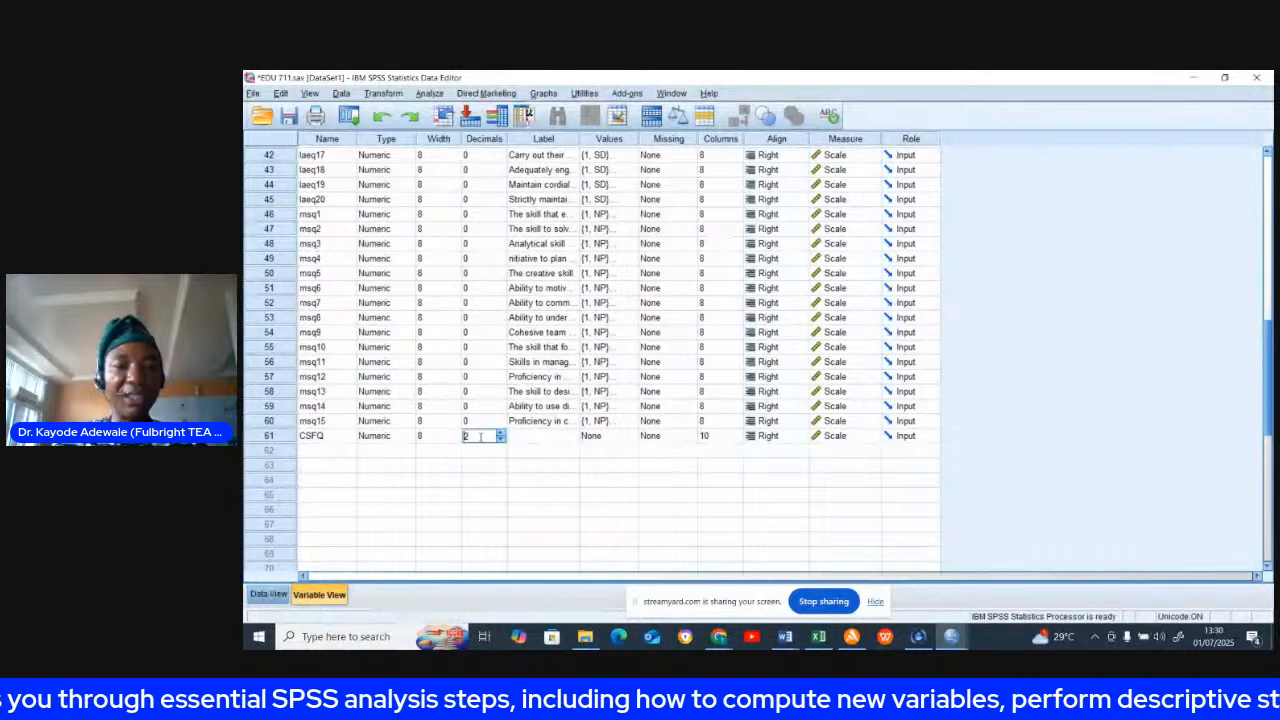
click(501, 433)
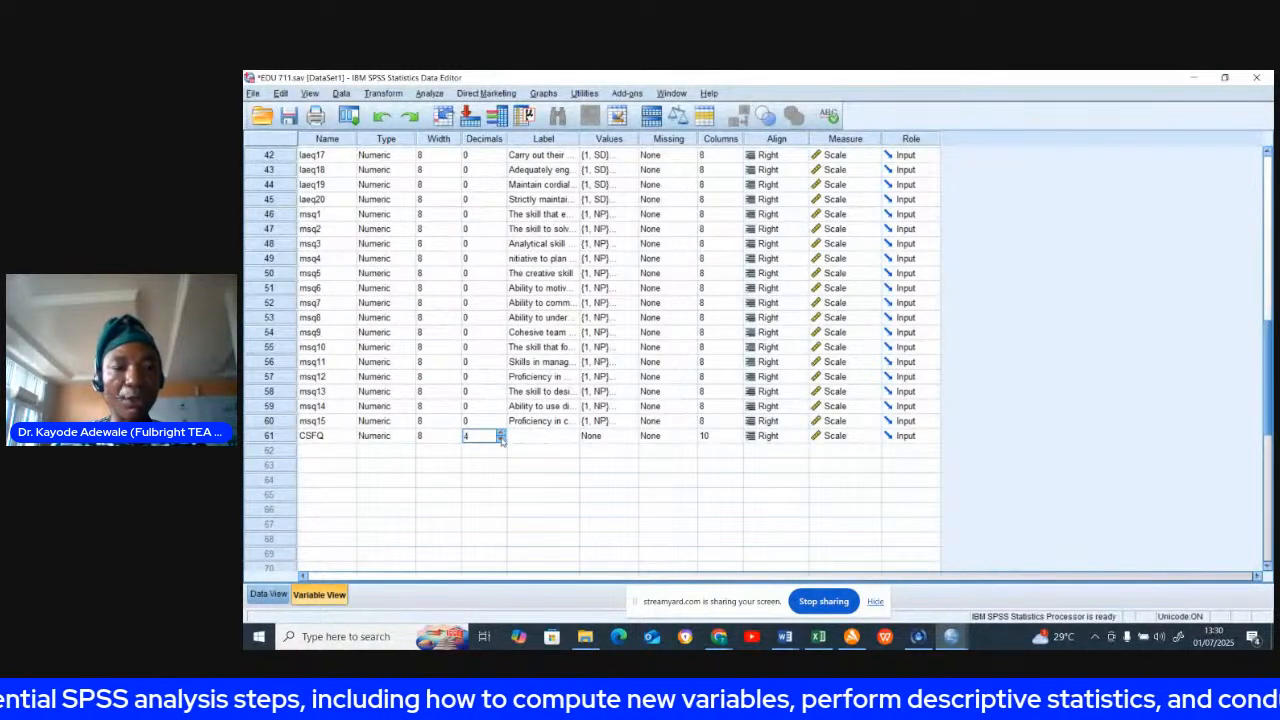
click(501, 440)
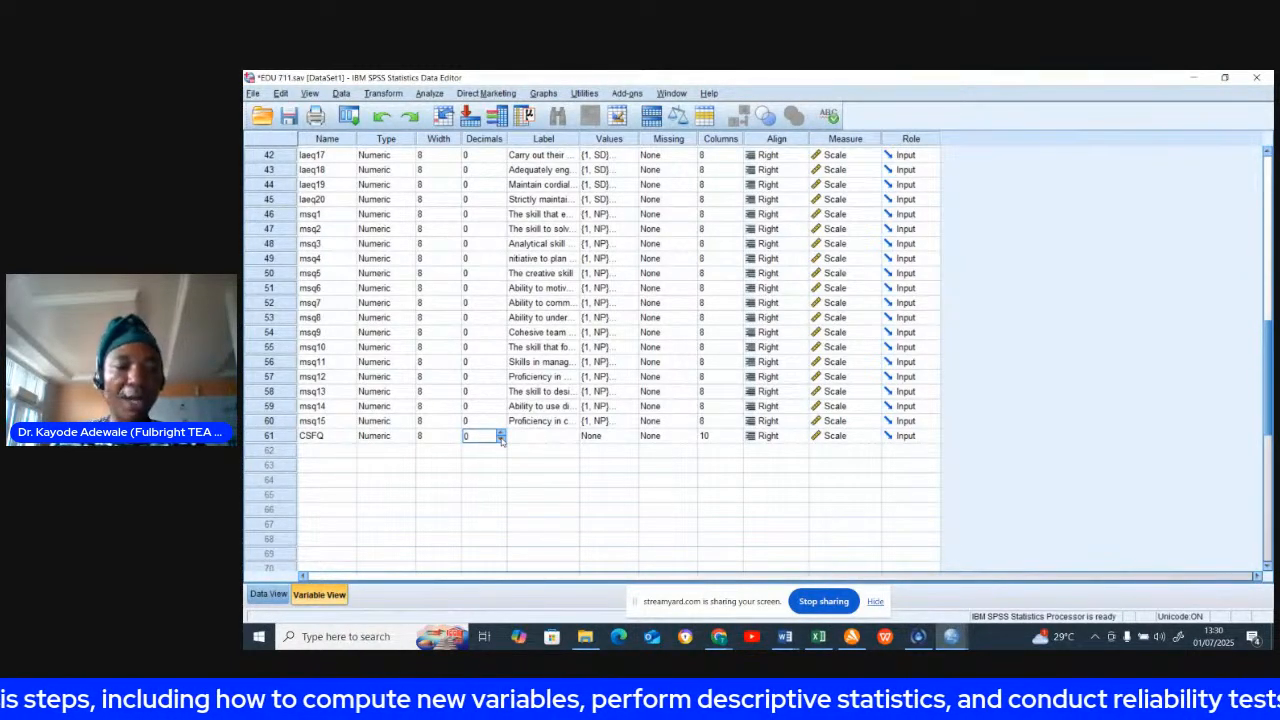
click(268, 594)
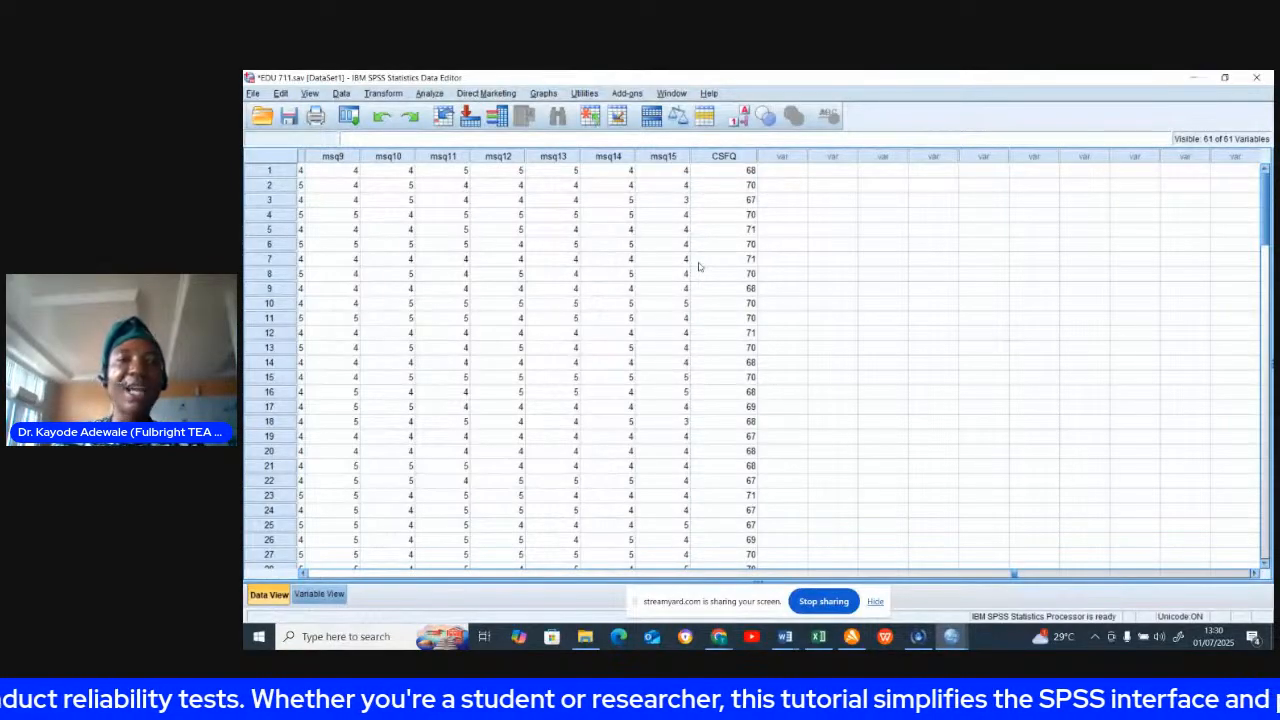
Look back across the first case's responses from msq13 to the sex variable at the start of the record.
click(553, 175)
key(Left)
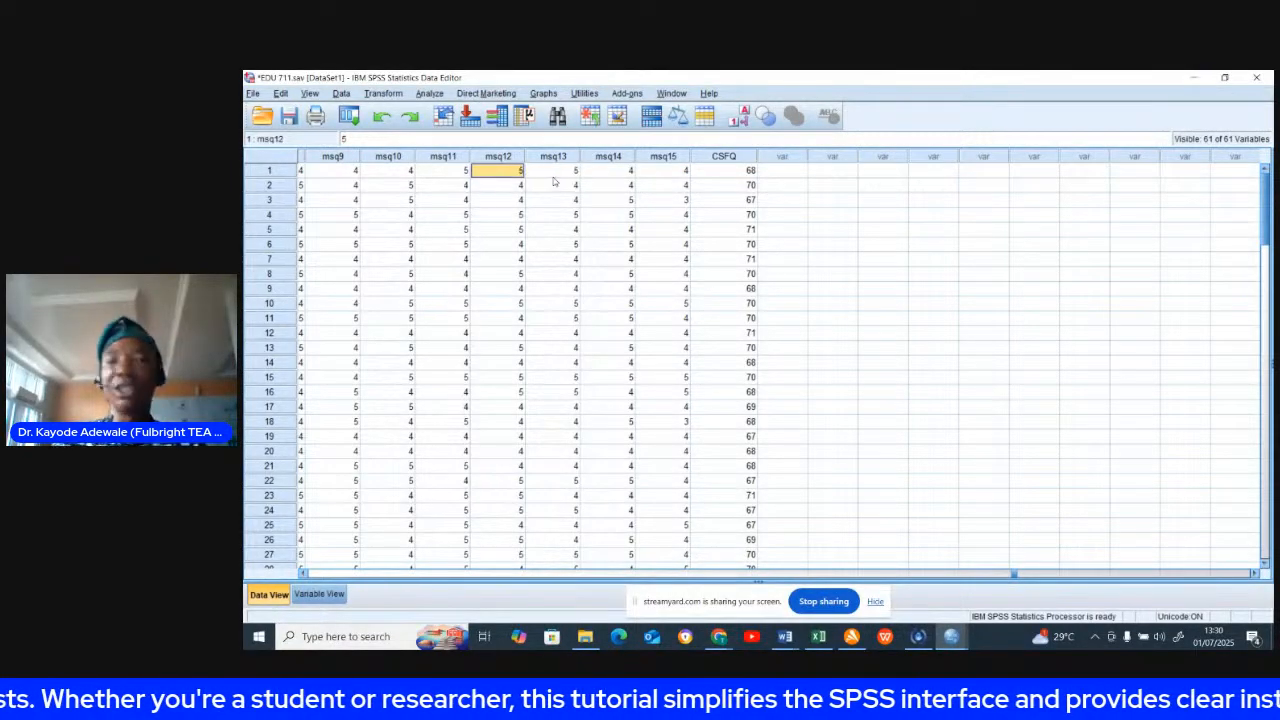
key(Left)
key(Left)
key(Left)
key(Left)
key(Left)
key(Left)
key(Left)
key(Left)
key(Left)
key(Left)
key(Left)
key(Left)
key(Left)
key(Left)
key(Left)
key(Left)
key(Left)
key(Left)
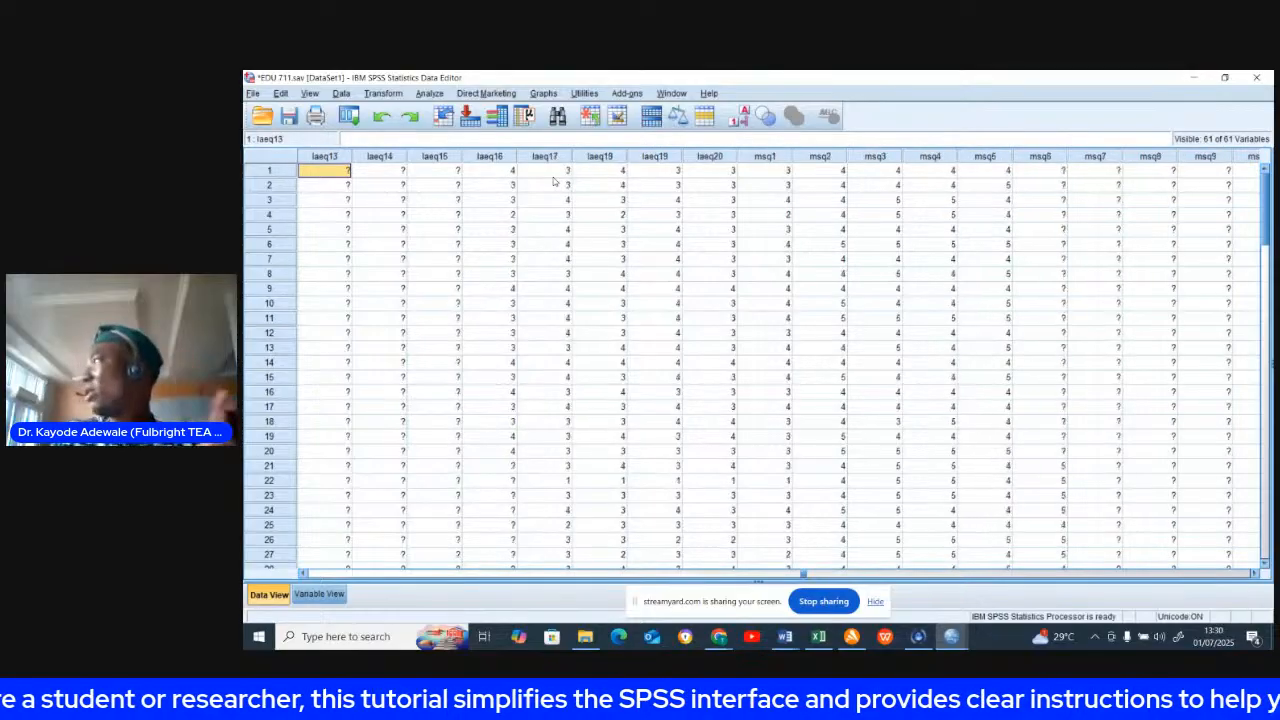
key(Left)
key(Left)
key(Left)
key(Left)
key(Left)
key(Left)
key(Left)
key(Left)
key(Left)
key(Left)
key(Left)
key(Left)
key(Left)
key(Left)
key(Left)
key(Left)
key(Left)
key(Left)
key(Left)
key(Left)
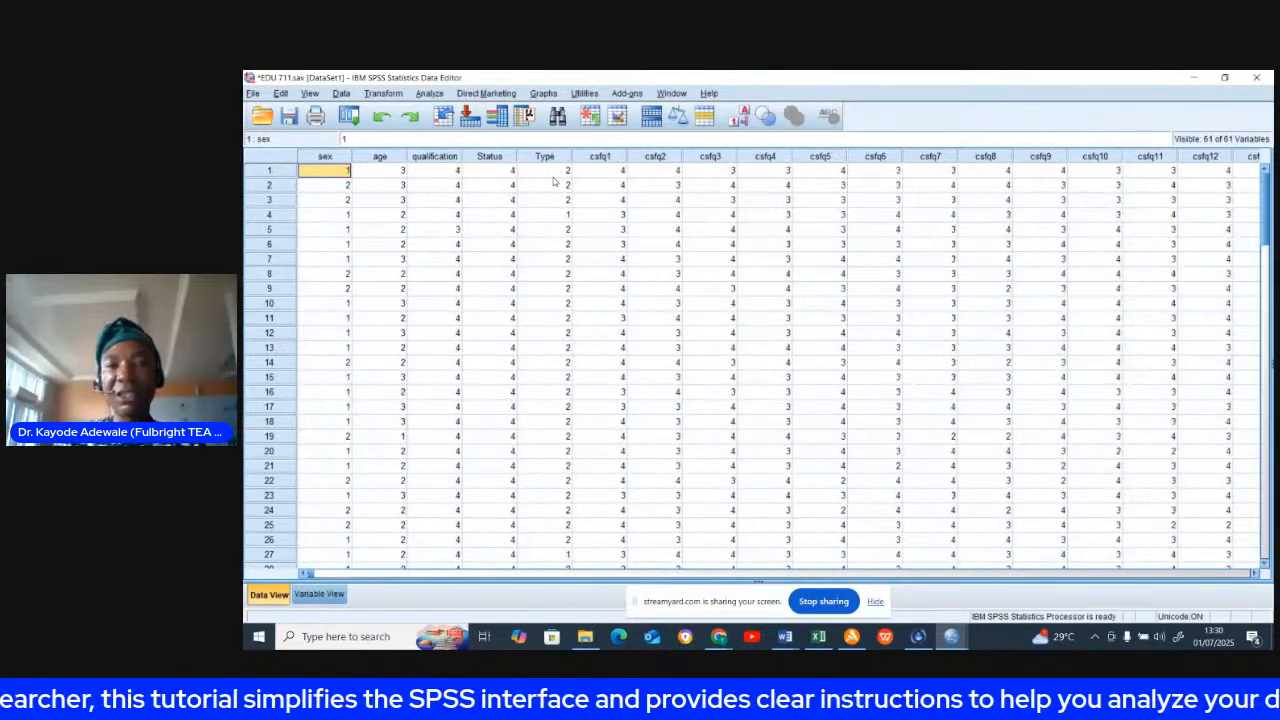
Look along the first case's responses from sex to csfq17, then back to csfq13.
key(Right)
key(Right)
key(Right)
key(Right)
key(Right)
key(Right)
key(Right)
key(Right)
key(Right)
key(Right)
key(Right)
key(Right)
key(Right)
key(Right)
key(Right)
key(Right)
key(Right)
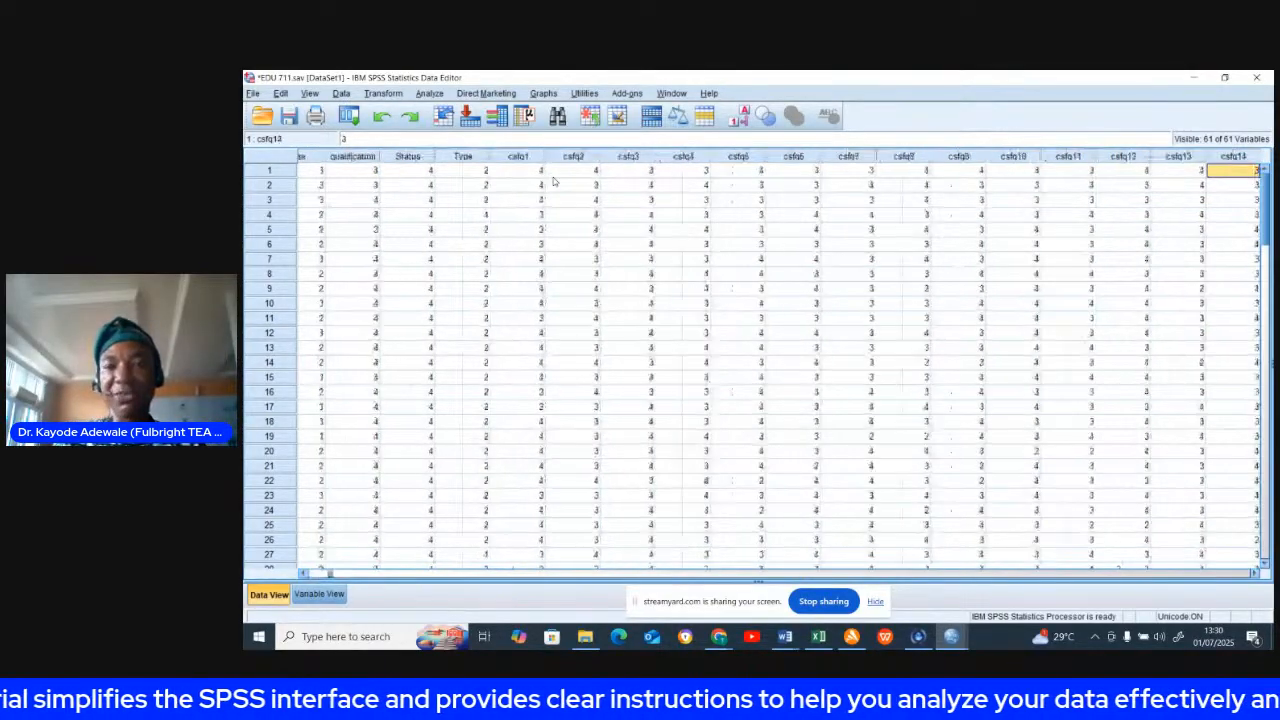
key(Right)
key(Right)
key(Right)
key(Right)
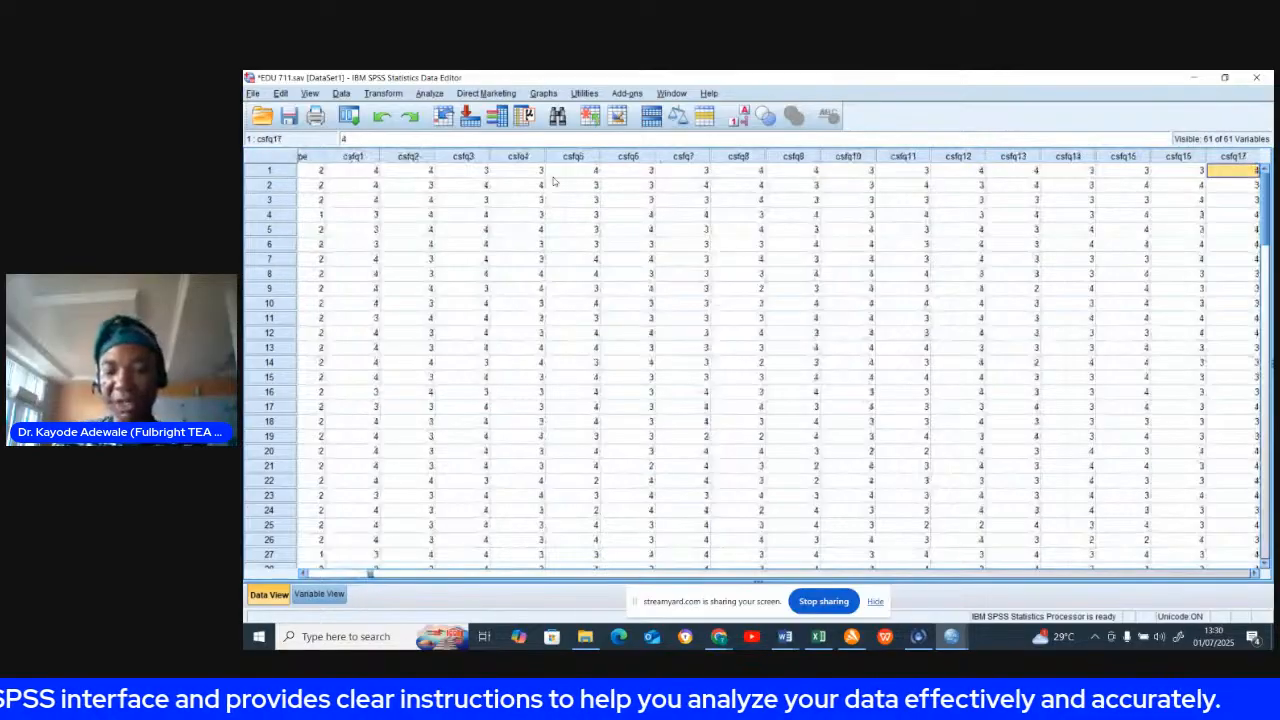
key(Left)
key(Left)
key(Left)
key(Left)
key(Left)
key(Left)
key(Left)
key(Left)
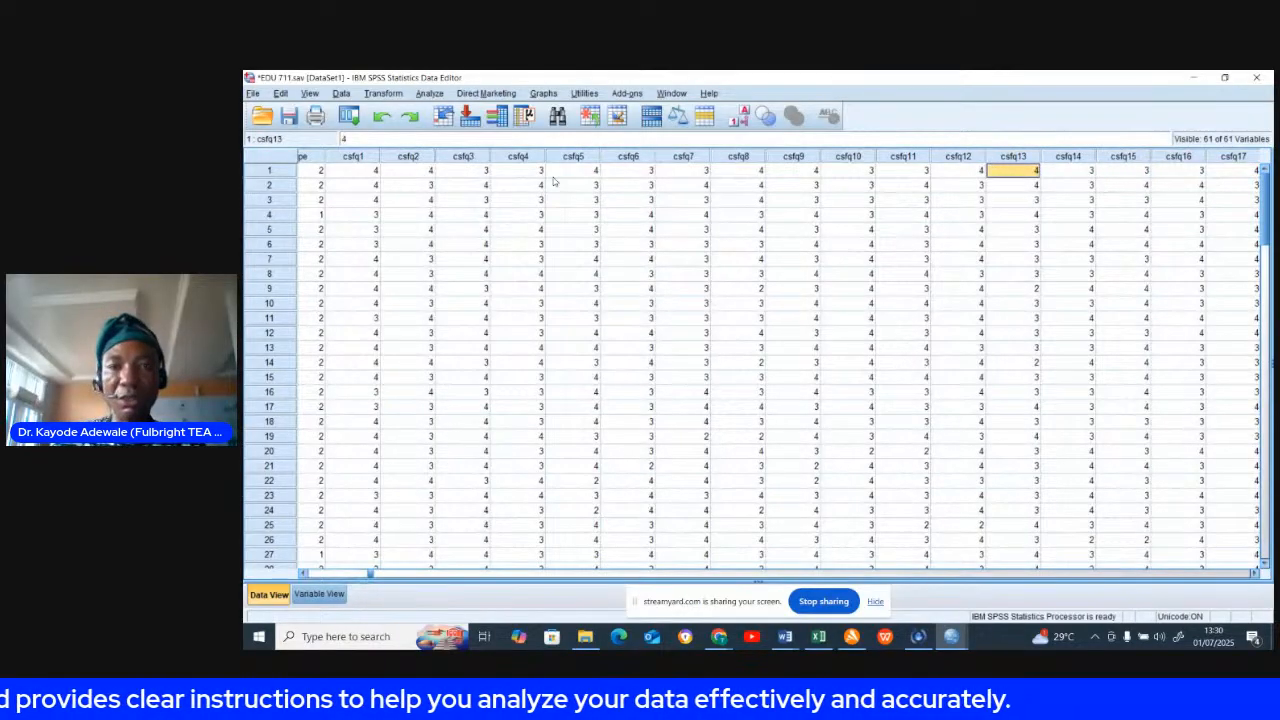
Continue along the first case's record past csfq20 and locate laeq1, the start of the laeq items.
key(Right)
key(Right)
key(Right)
key(Right)
key(Right)
key(Right)
key(Right)
key(Right)
key(Right)
key(Right)
key(Right)
key(Right)
key(Right)
key(Right)
key(Right)
key(Right)
key(Right)
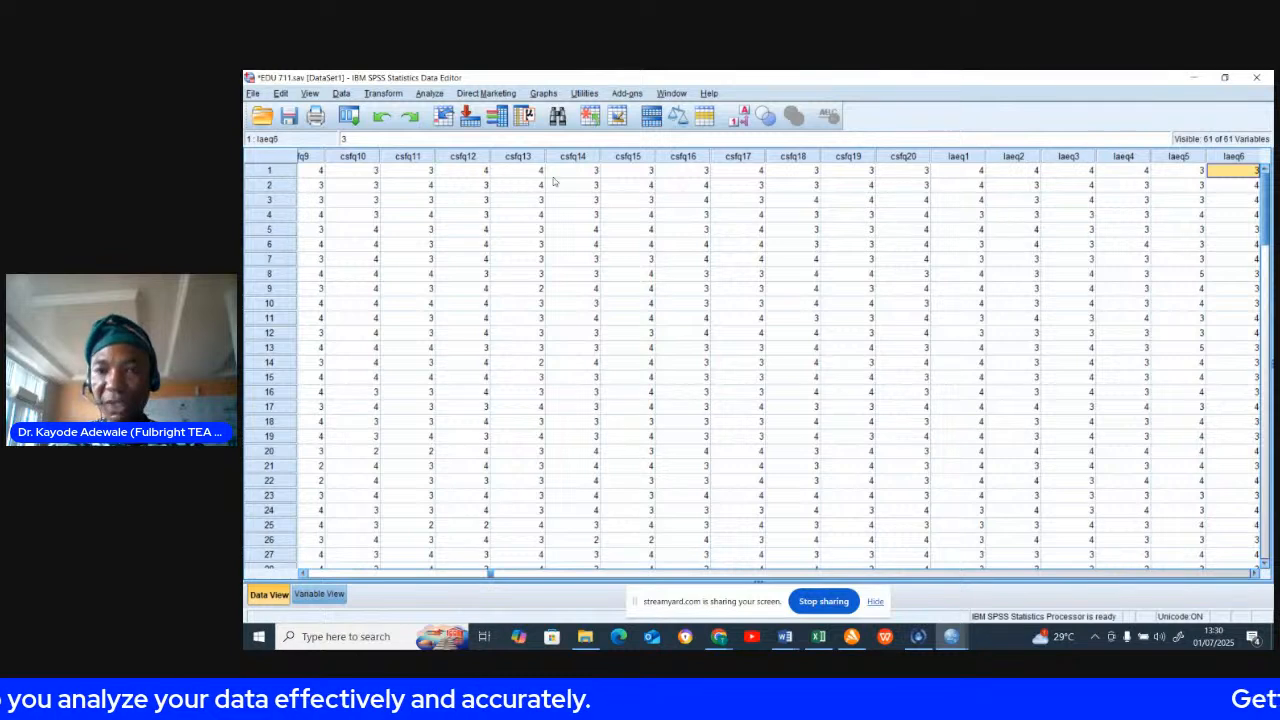
key(Left)
key(Left)
key(Left)
key(Left)
key(Left)
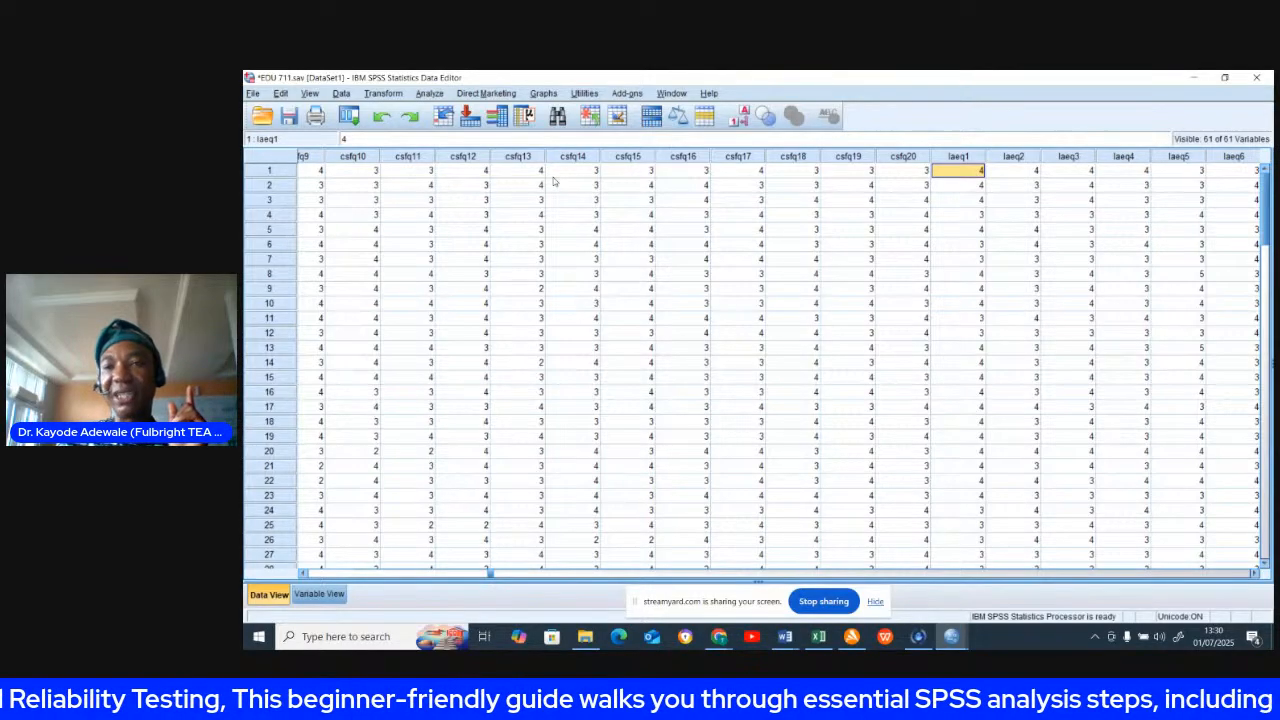
Follow the first case's laeq responses from laeq1 to laeq20, where the msq items begin.
key(Right)
key(Right)
key(Right)
key(Right)
key(Right)
key(Right)
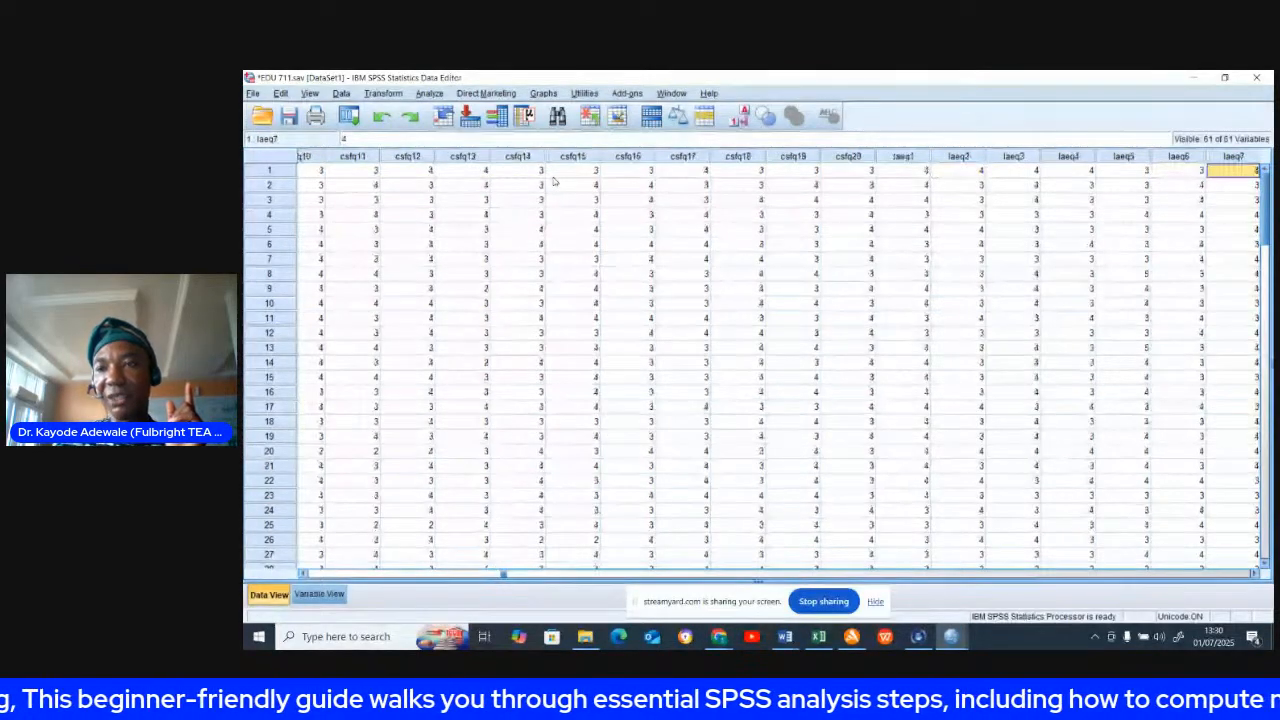
key(Right)
key(Right)
key(Right)
key(Right)
key(Right)
key(Right)
key(Right)
key(Right)
key(Right)
key(Right)
key(Right)
key(Right)
key(Right)
key(Right)
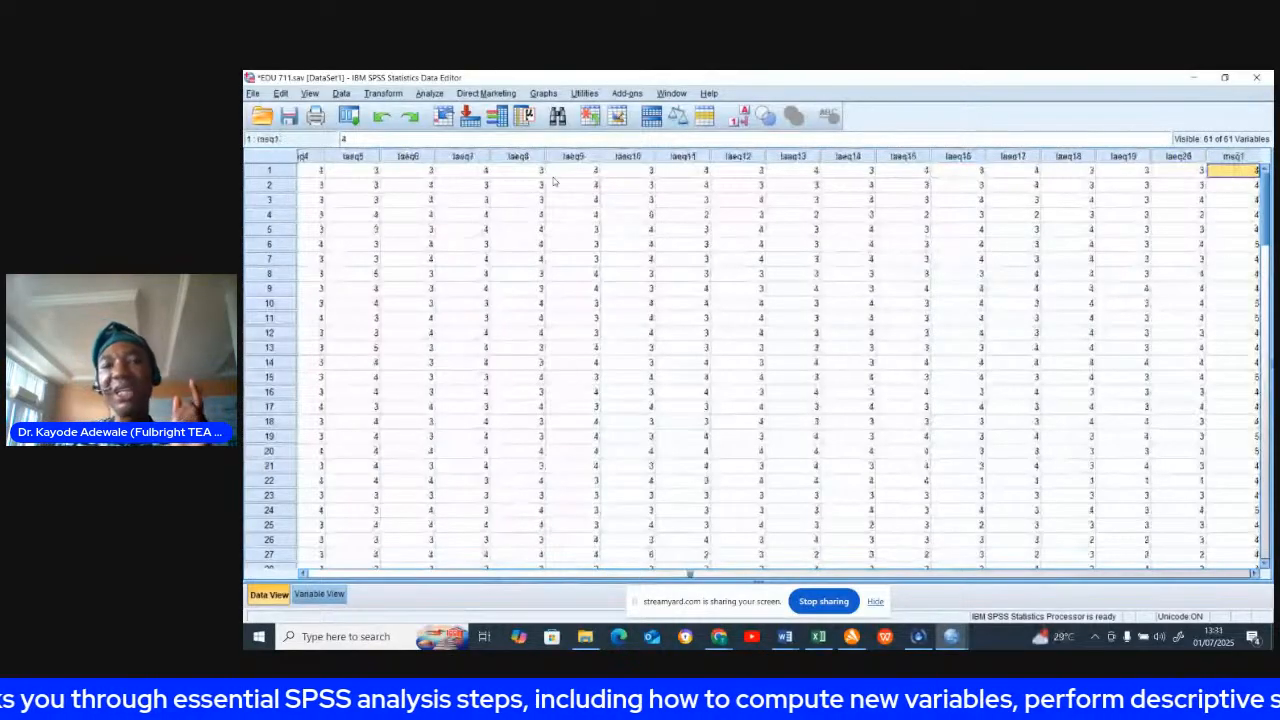
key(Left)
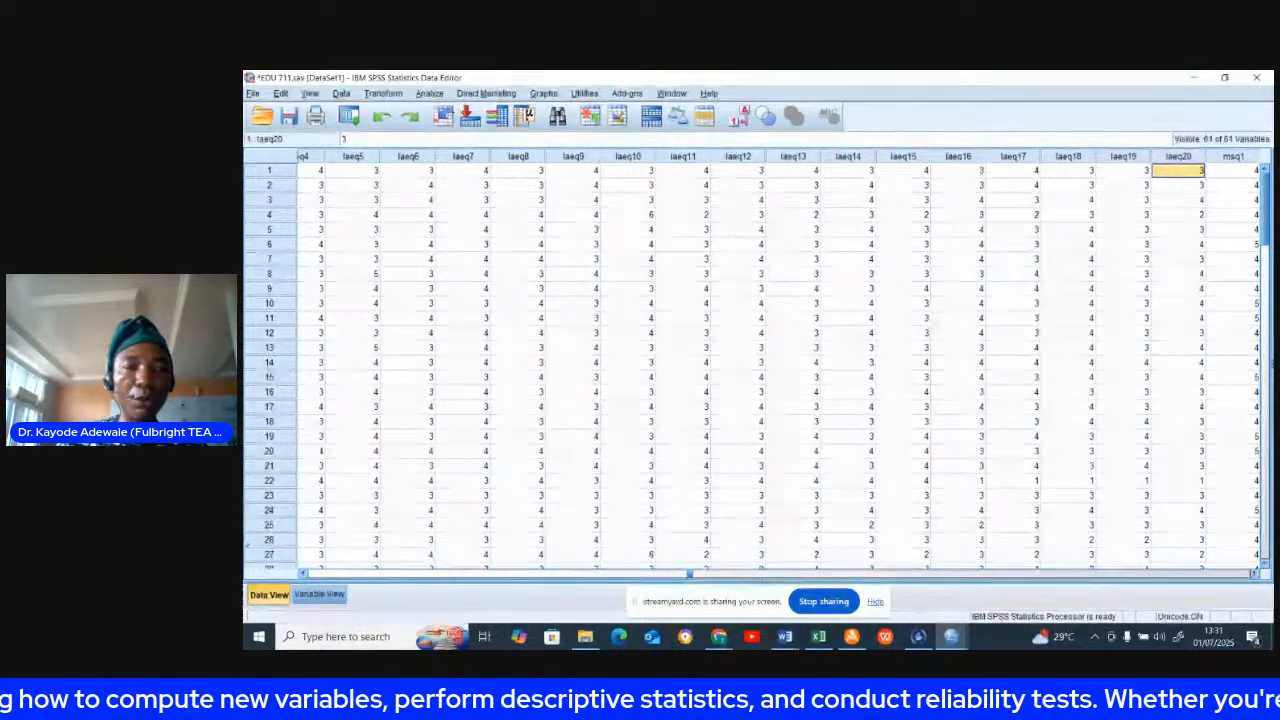
Switch to the variable definitions and look upward from msq1 through the laeq items into the csfq items.
click(319, 595)
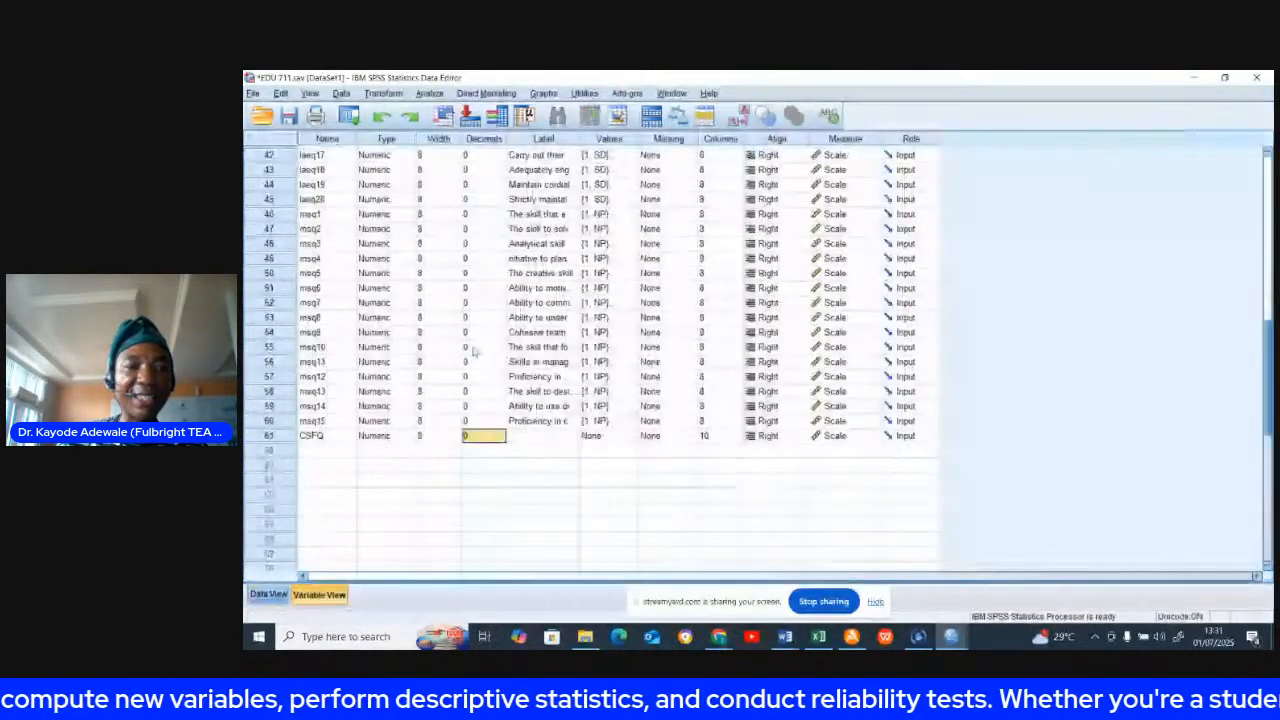
click(456, 274)
click(322, 214)
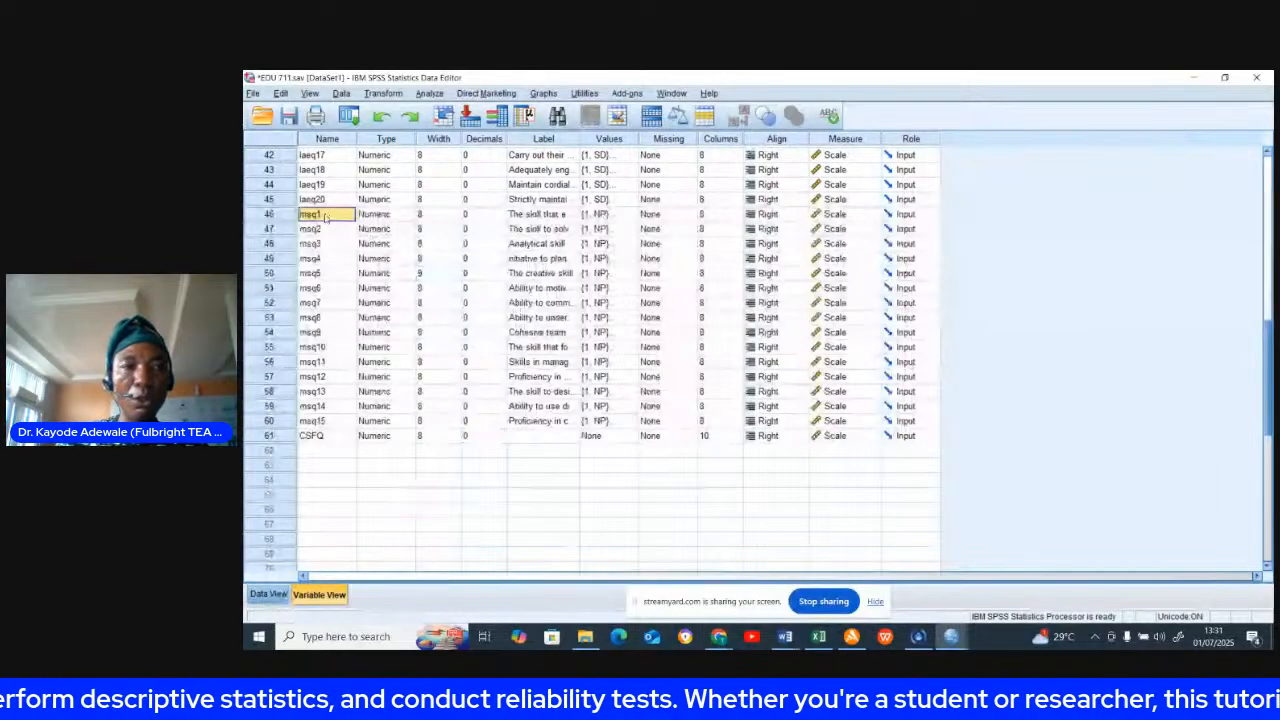
key(Up)
key(Up)
key(Up)
key(Up)
key(Up)
key(Up)
key(Up)
key(Up)
key(Up)
key(Up)
key(Up)
key(Up)
key(Up)
key(Up)
key(Up)
key(Up)
key(Up)
key(Up)
key(Up)
key(Up)
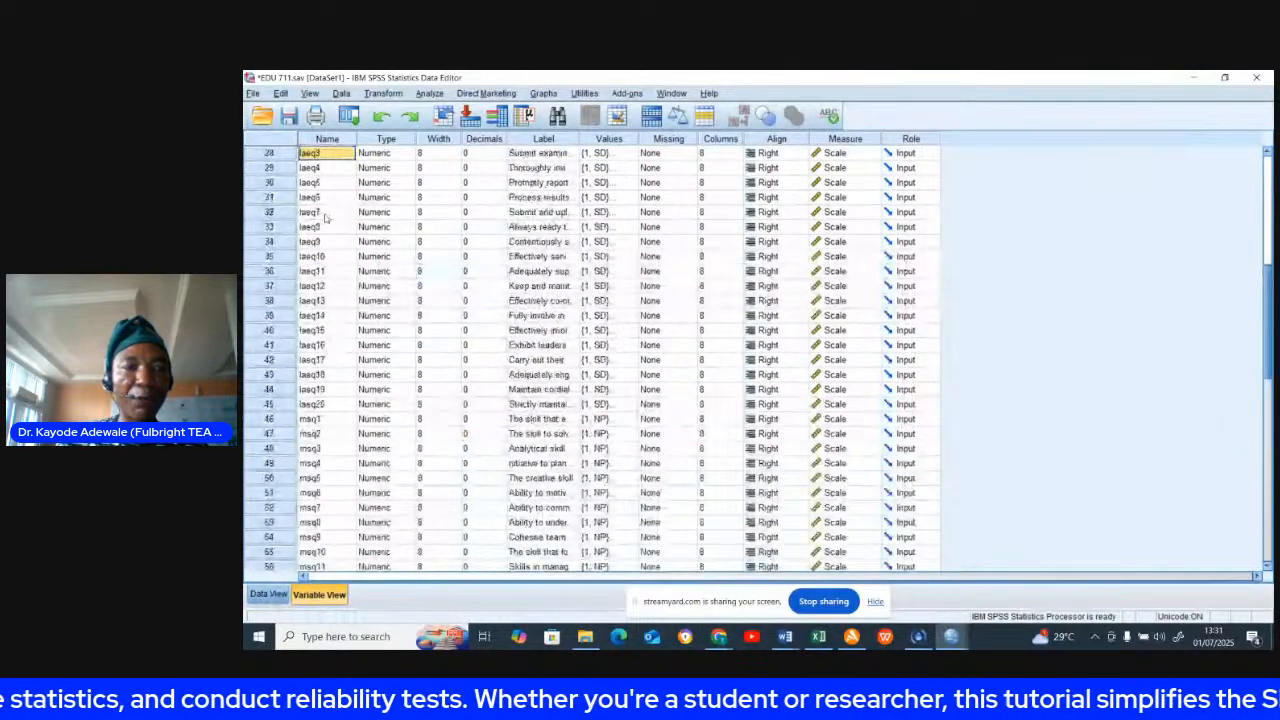
key(Up)
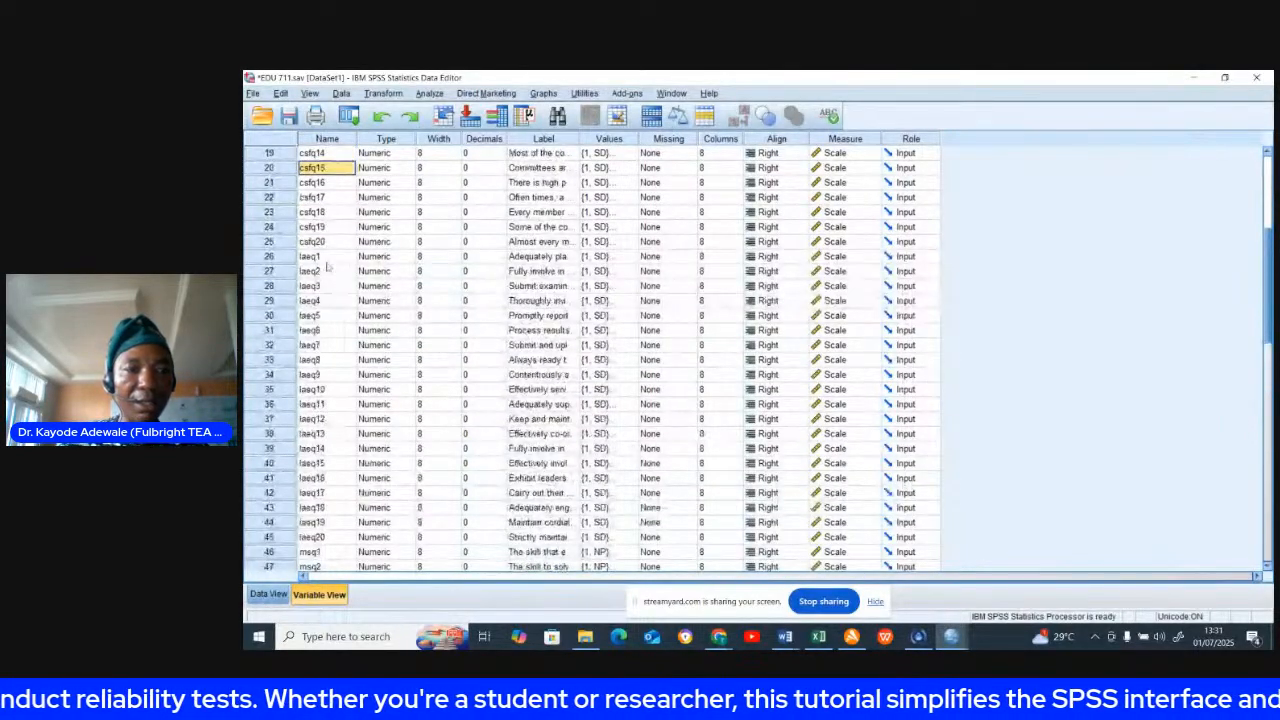
Go down the variable definitions from laeq1 to laeq20 and examine the label of laeq20.
click(326, 262)
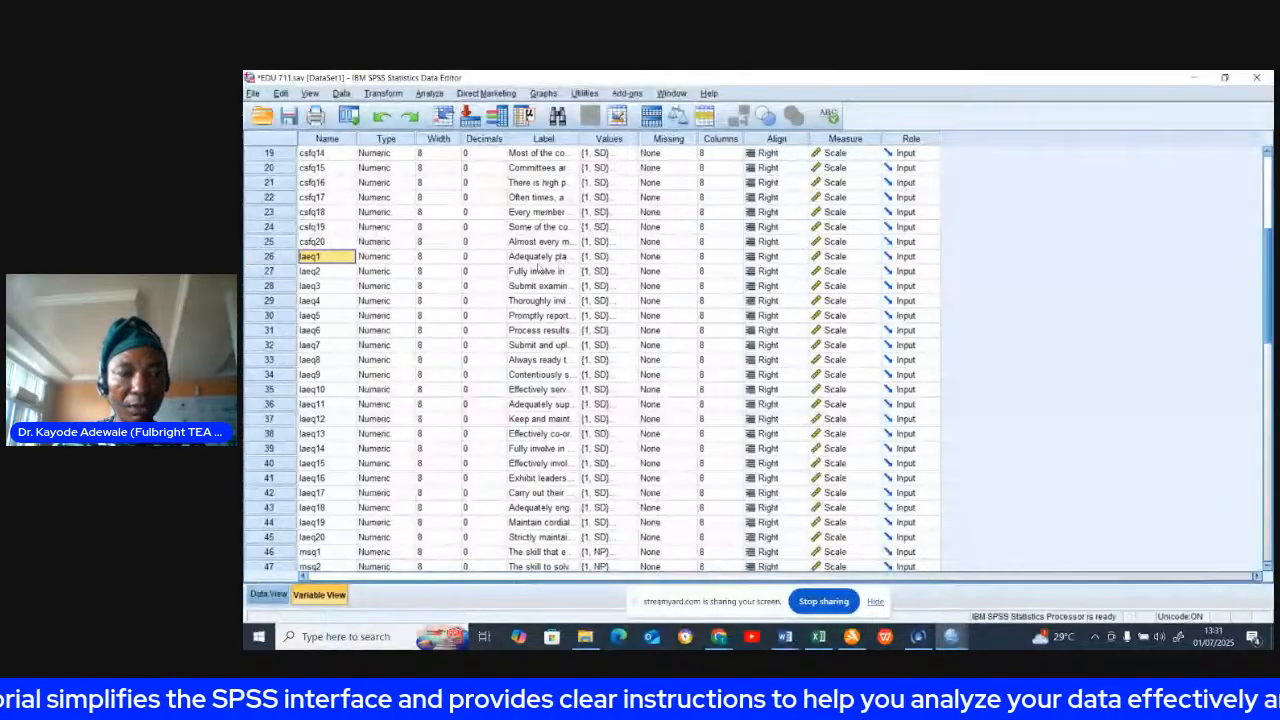
key(Down)
key(Down)
key(Down)
key(Down)
key(Down)
key(Down)
key(Down)
key(Down)
key(Down)
key(Down)
key(Down)
key(Down)
key(Down)
key(Down)
key(Down)
key(Down)
key(Down)
key(Down)
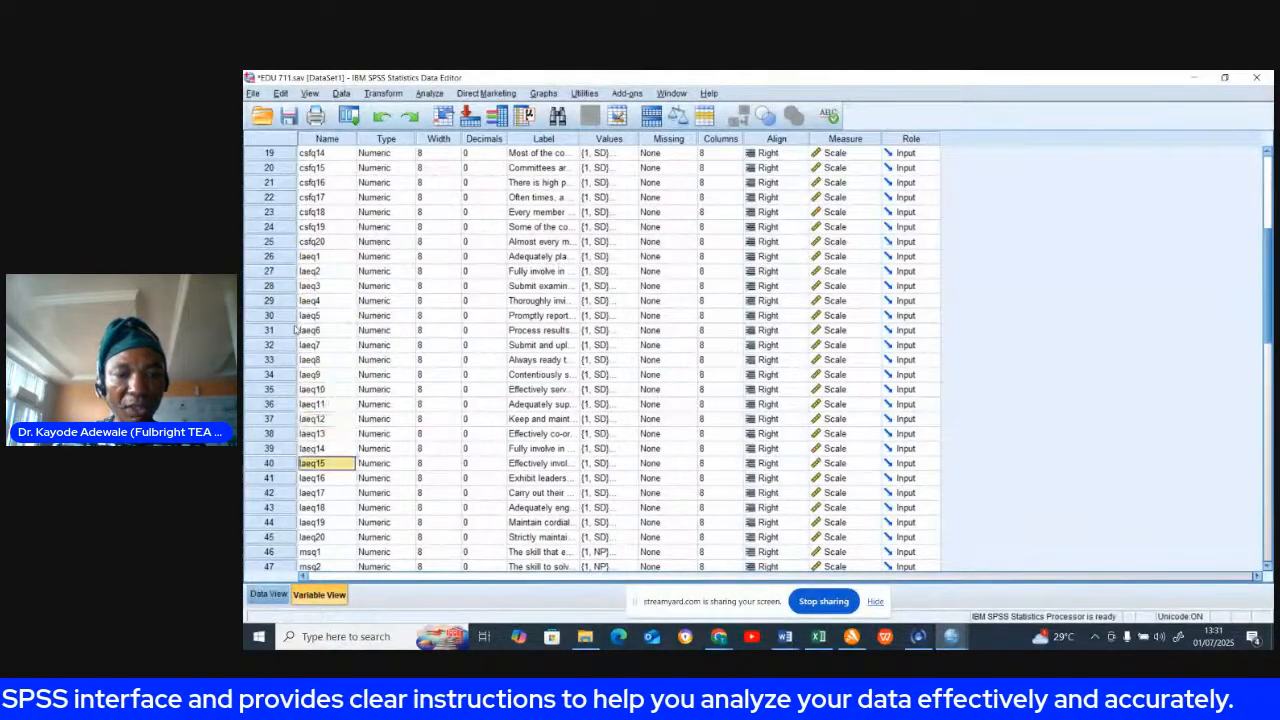
key(Down)
key(Right)
key(Right)
key(Right)
key(Right)
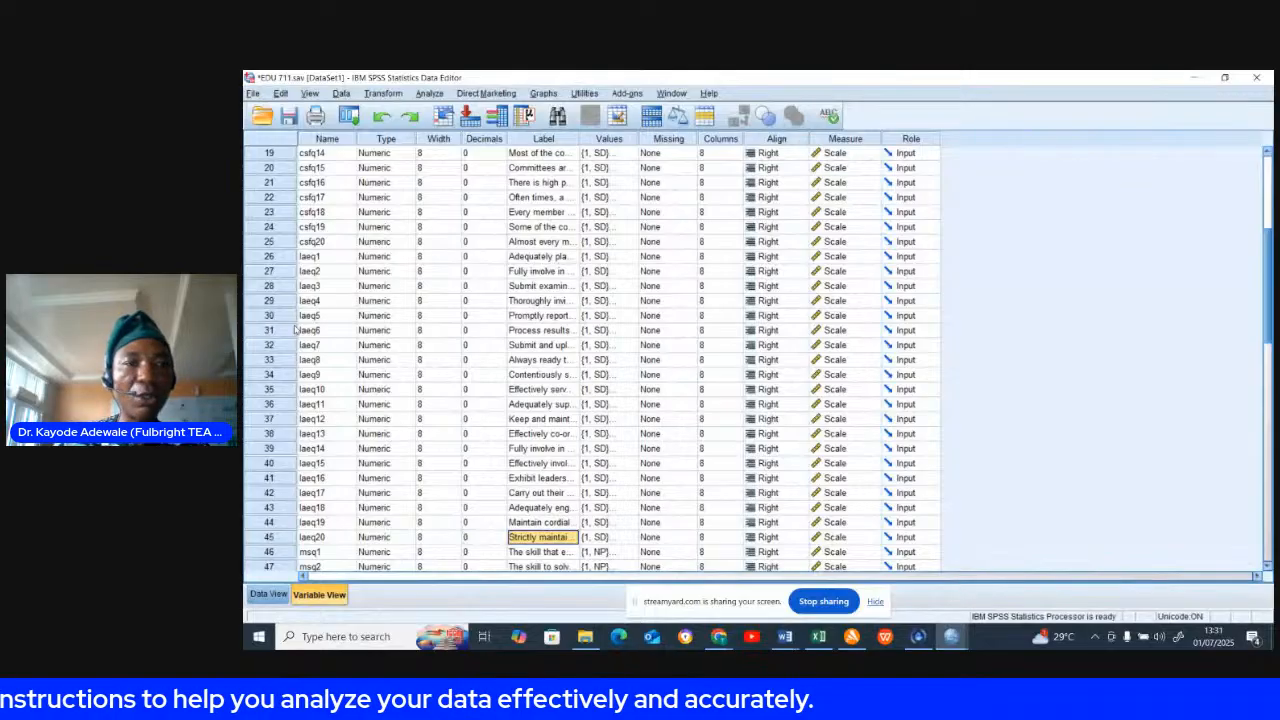
Open Compute Variable and reset it to clear the previous CSFQ target and expression.
click(383, 93)
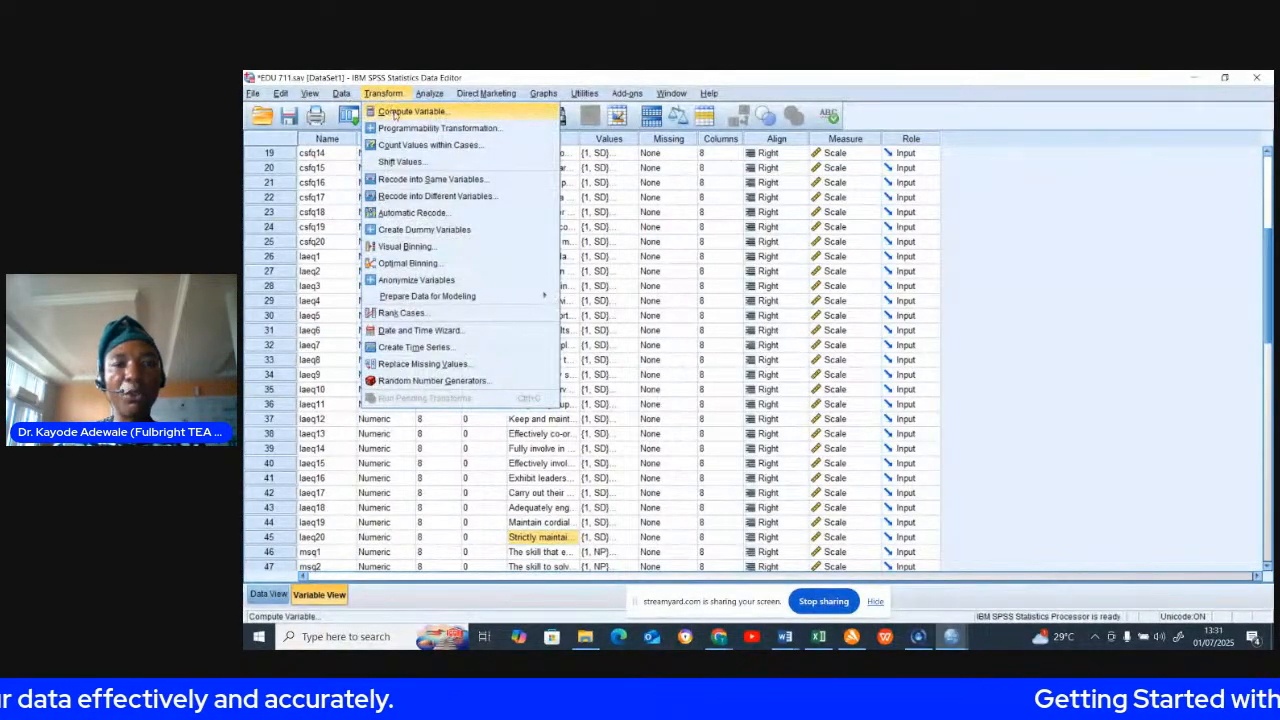
click(390, 110)
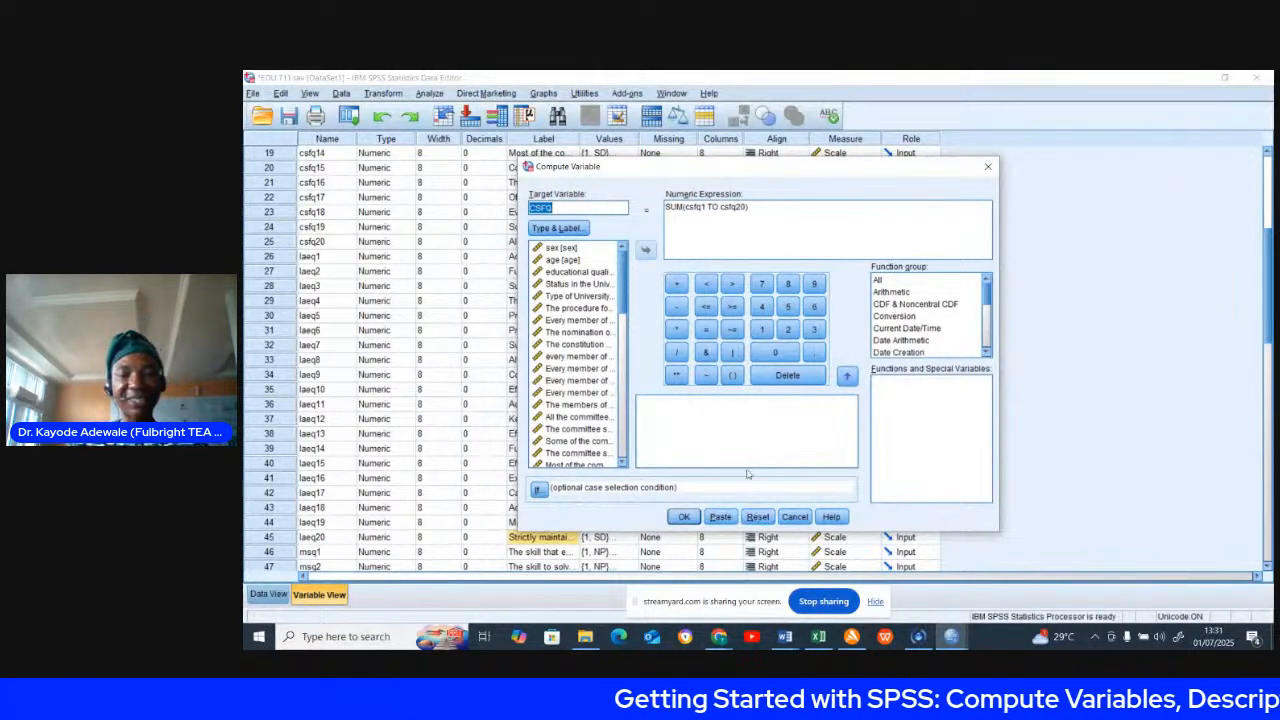
click(757, 517)
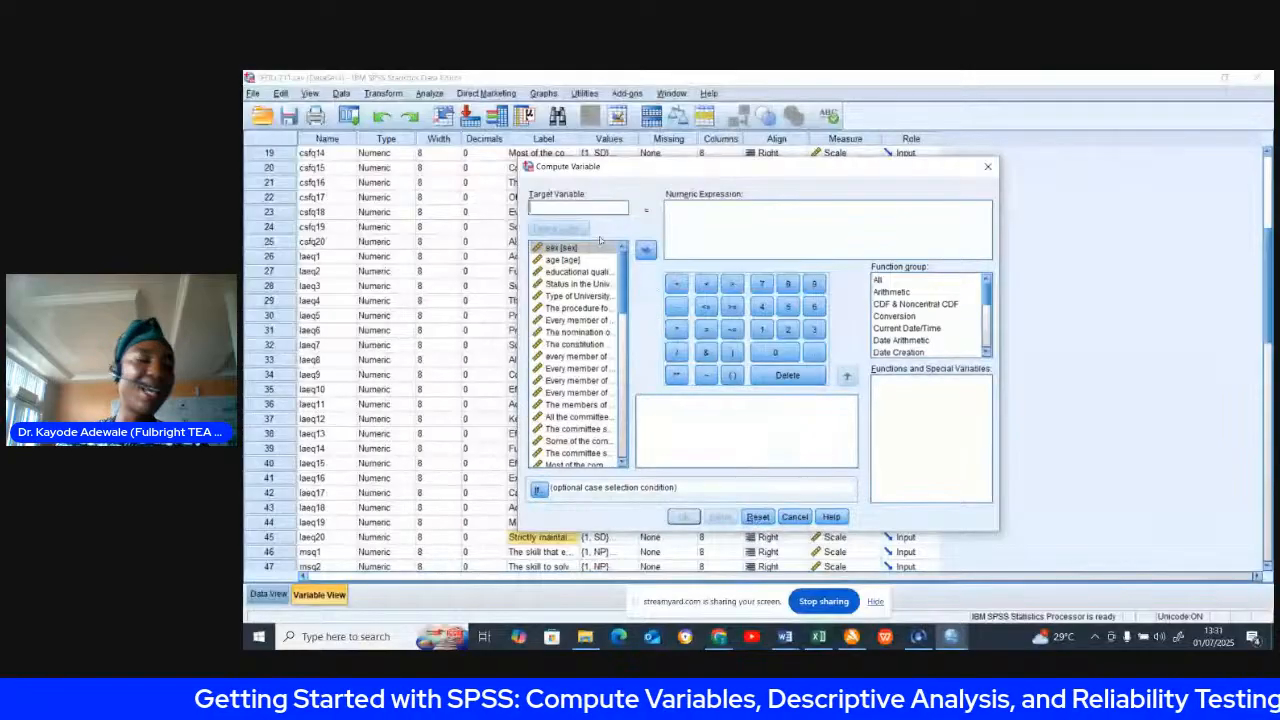
Name the new target variable LECTURALADMQUESTIONNAIRE(LAEQ).
click(598, 208)
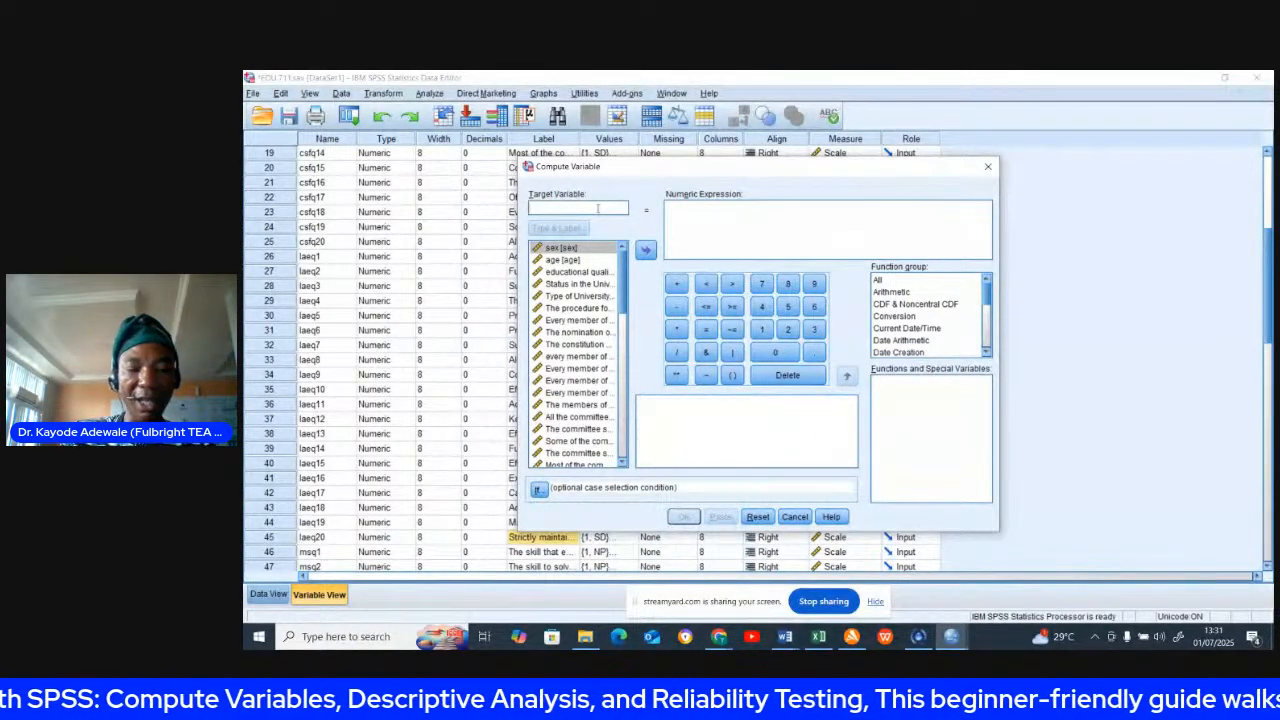
text(LEC)
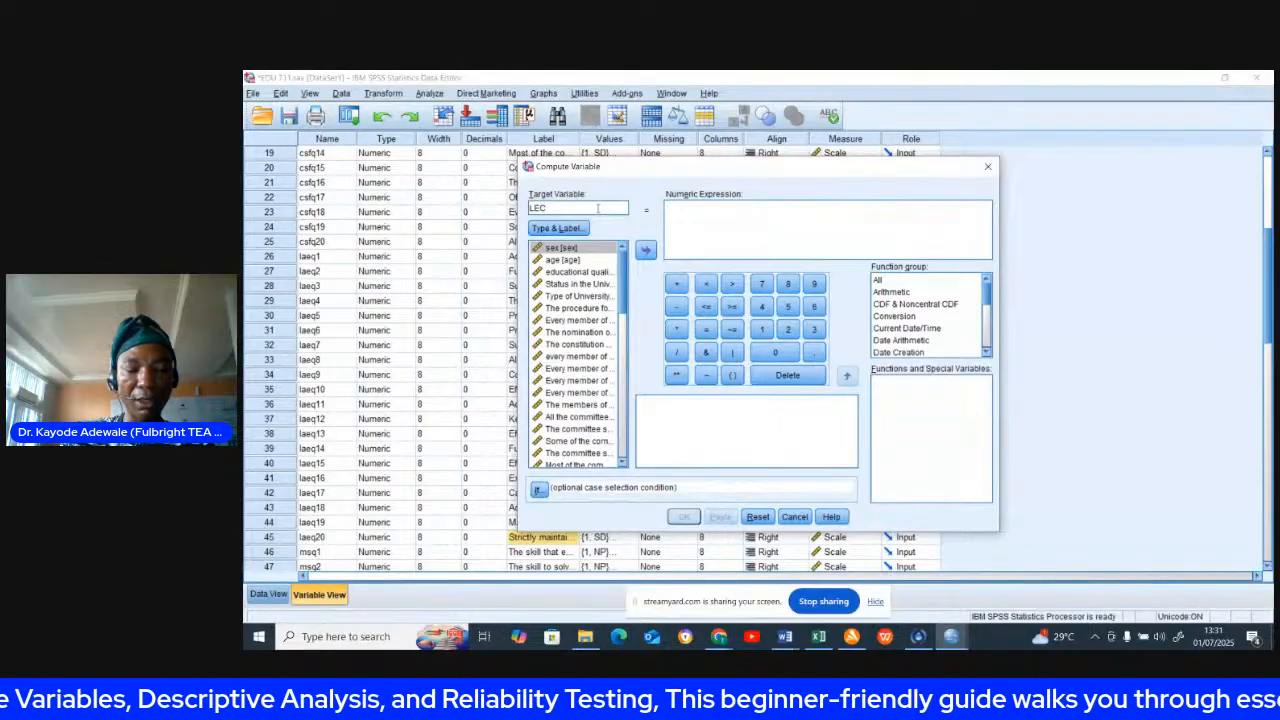
text(TU)
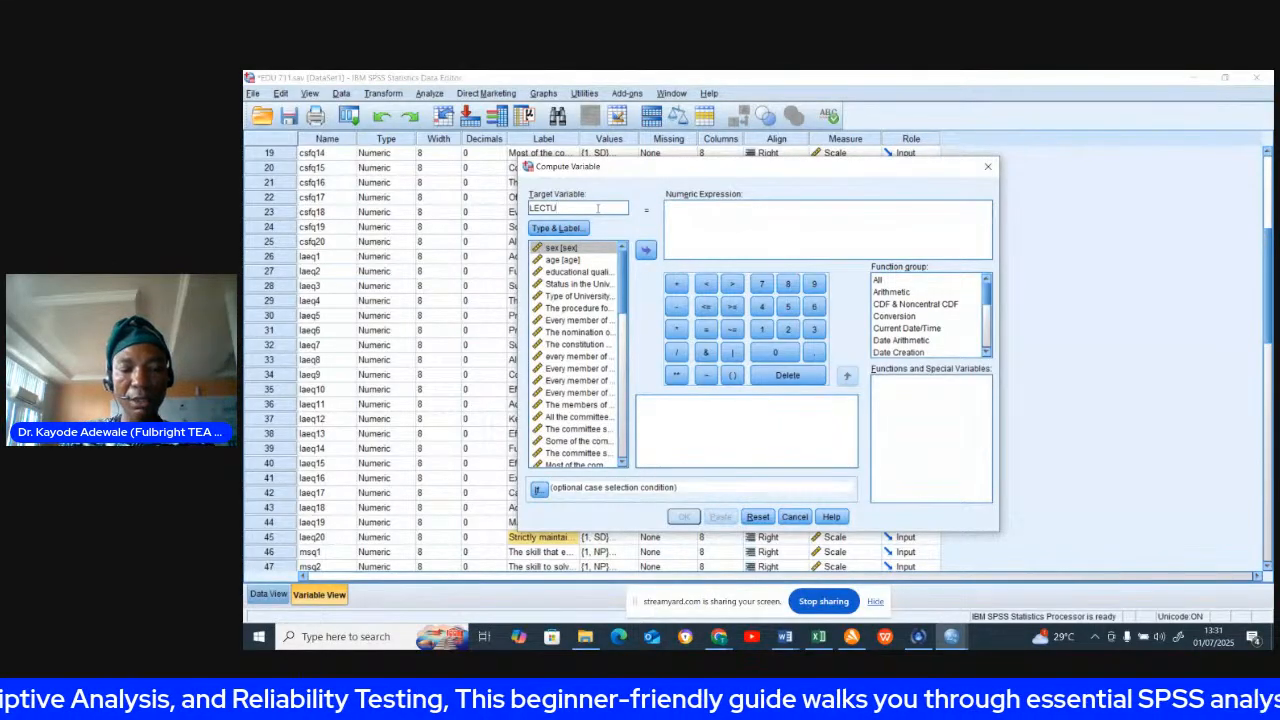
text(RAL)
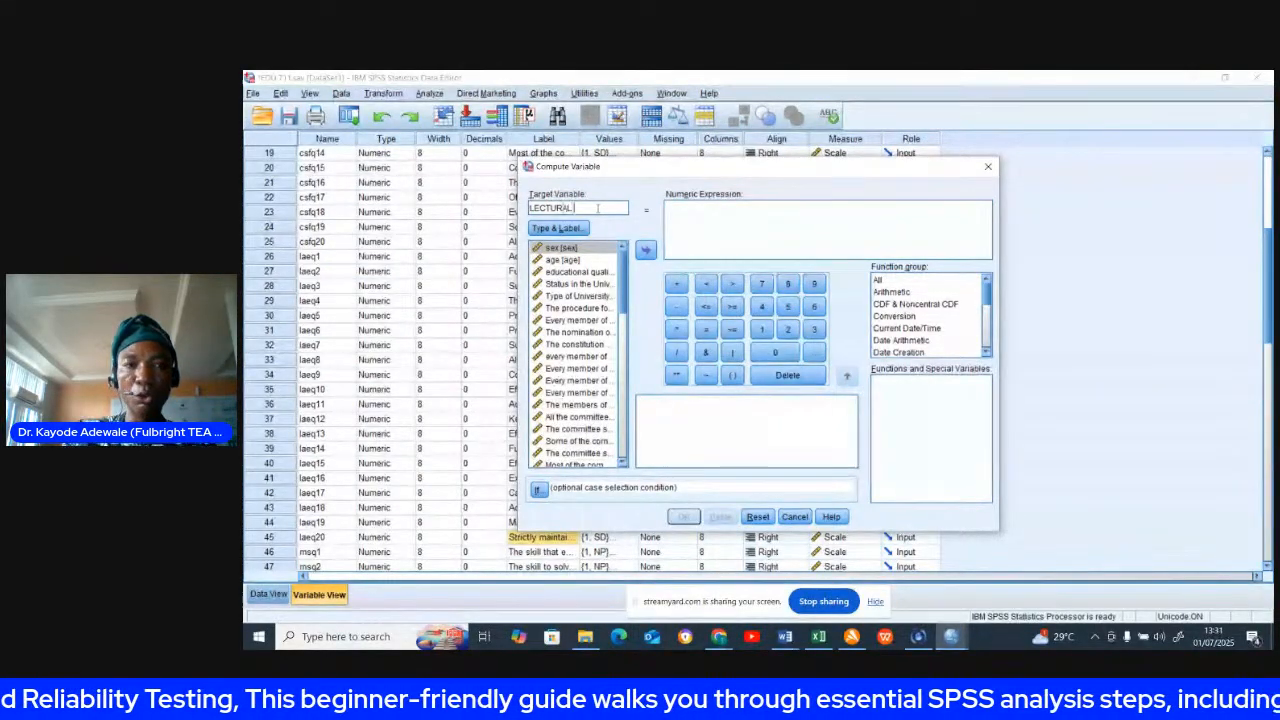
text(ADM)
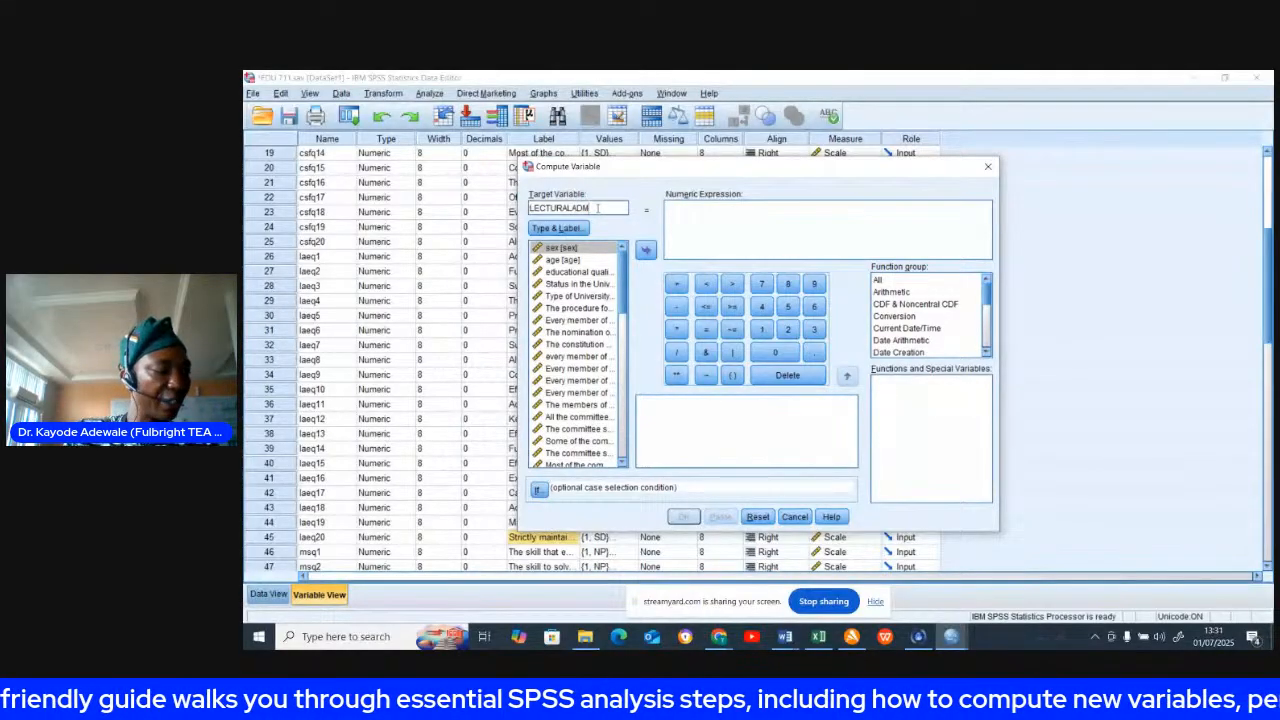
text(I)
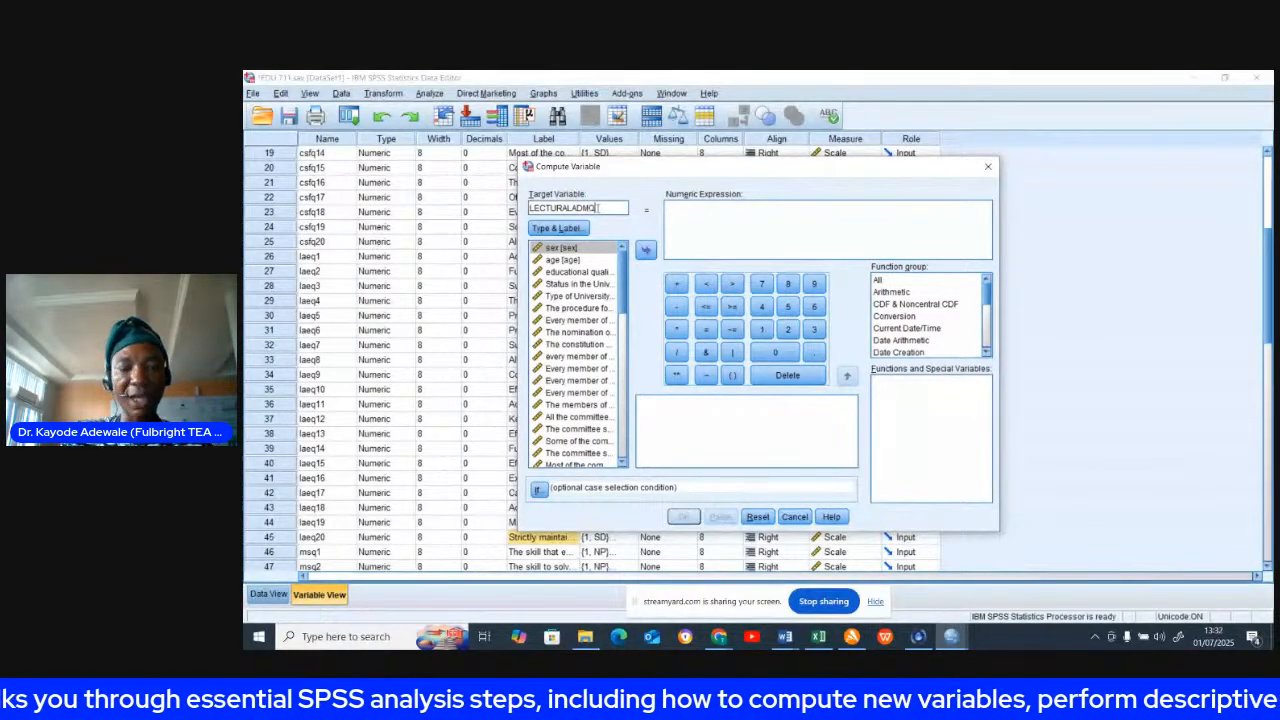
text(N)
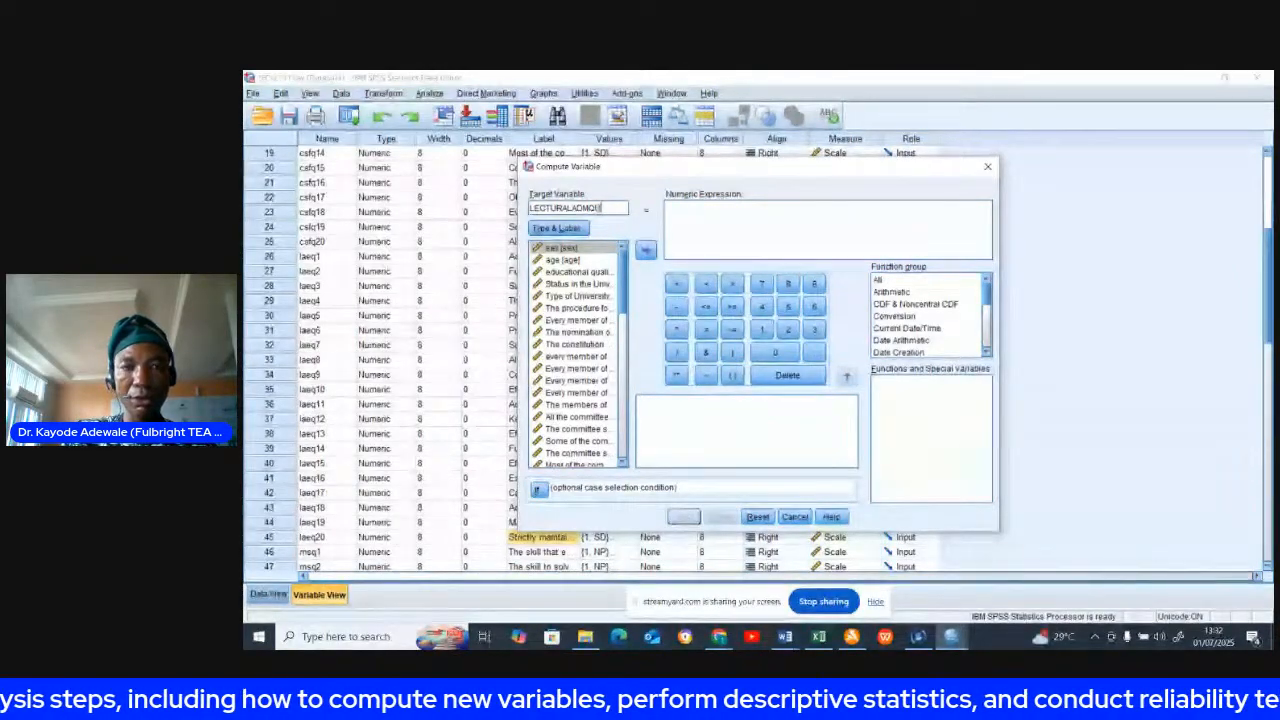
text(EST)
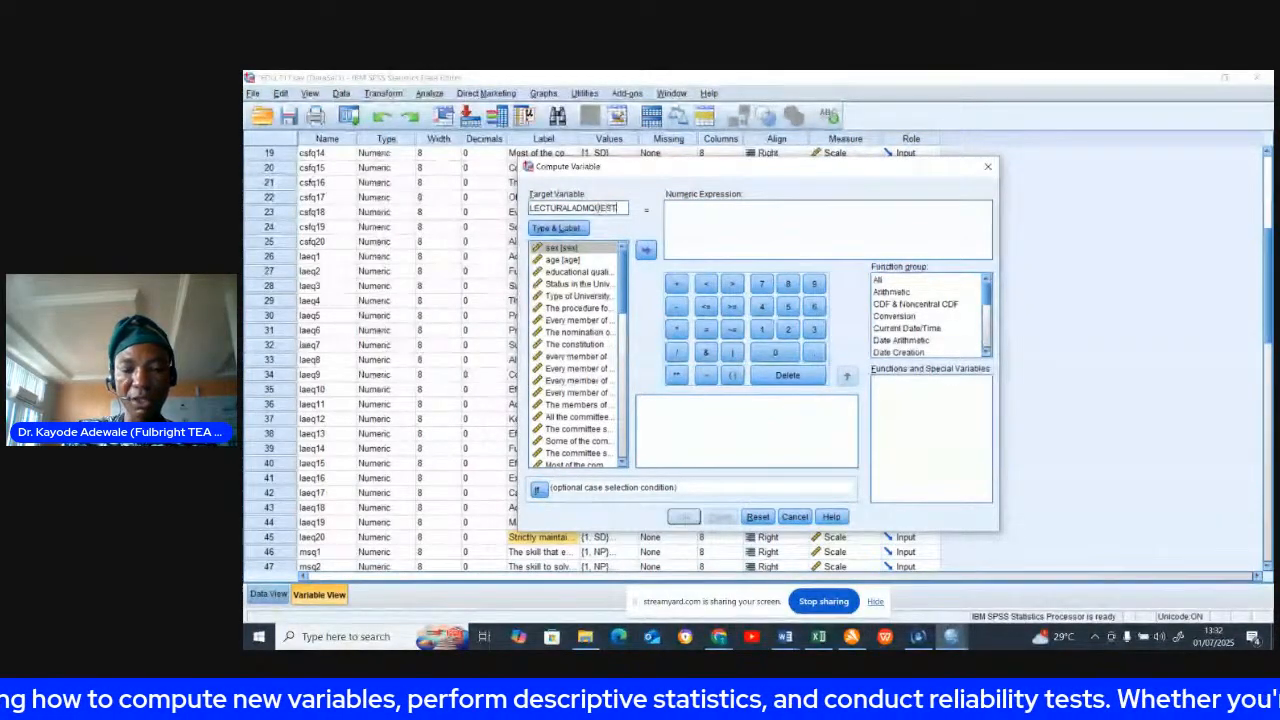
text(IONNAIR)
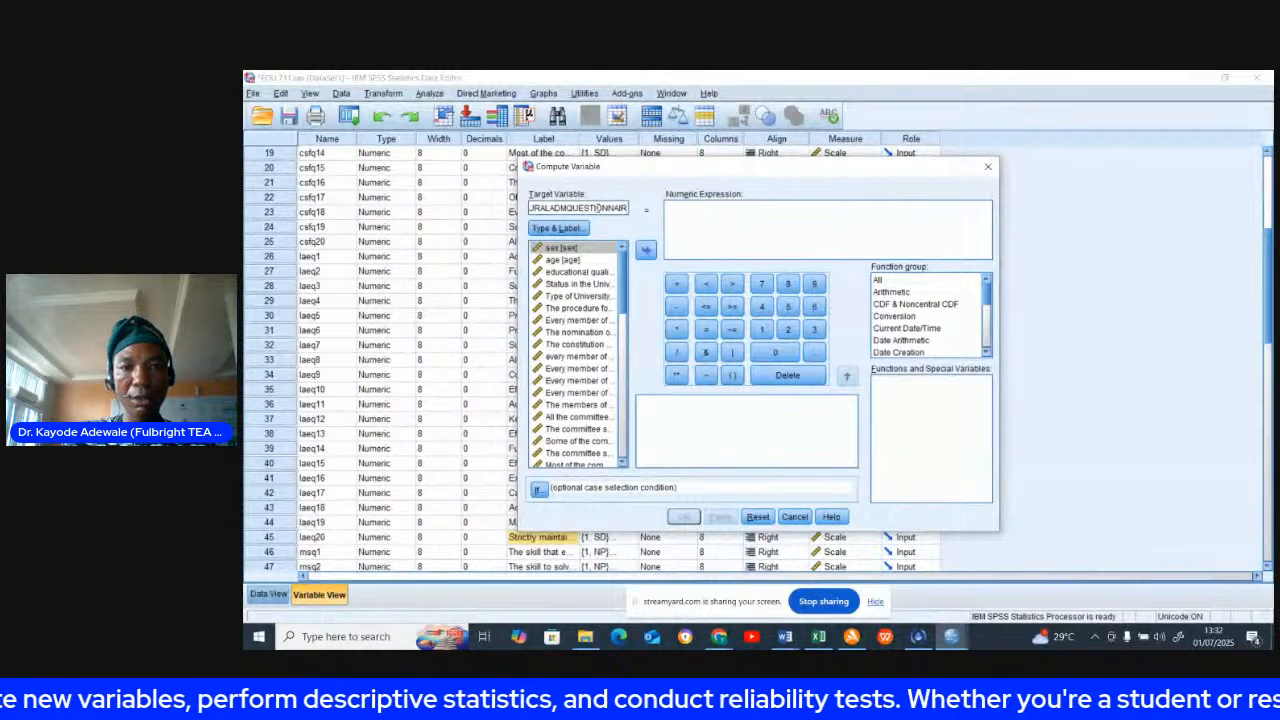
text(E)
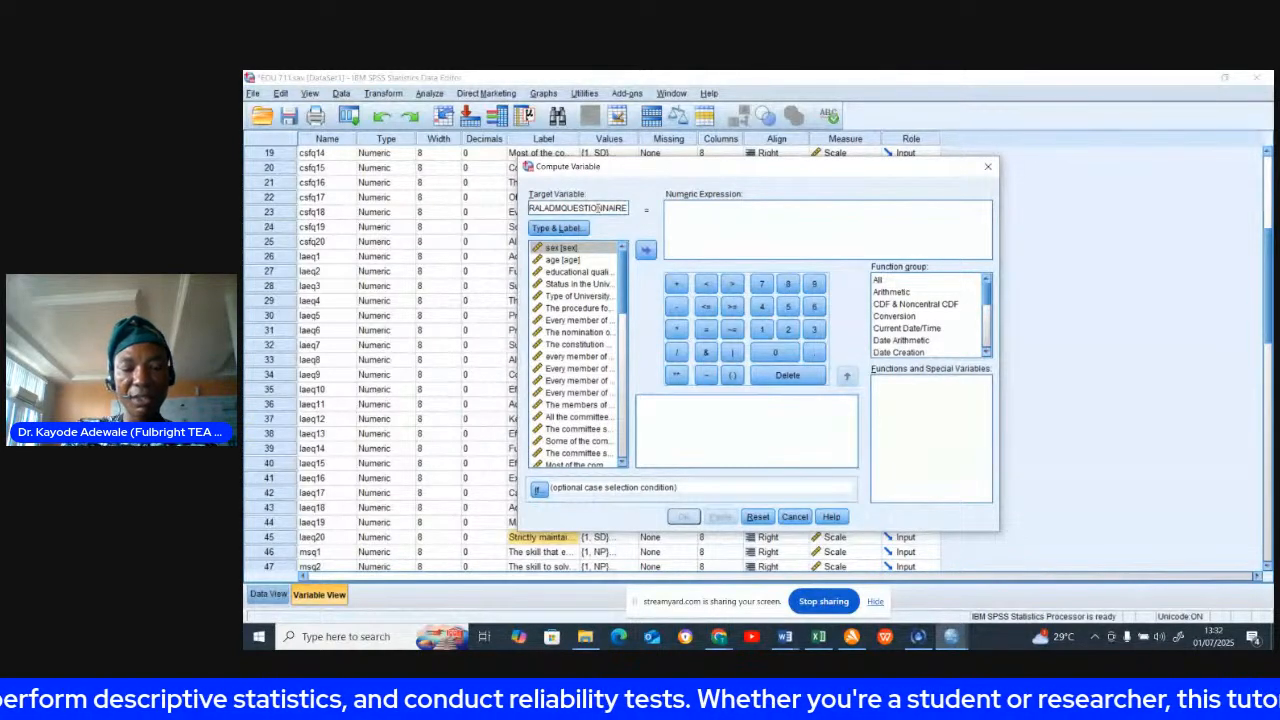
text(()
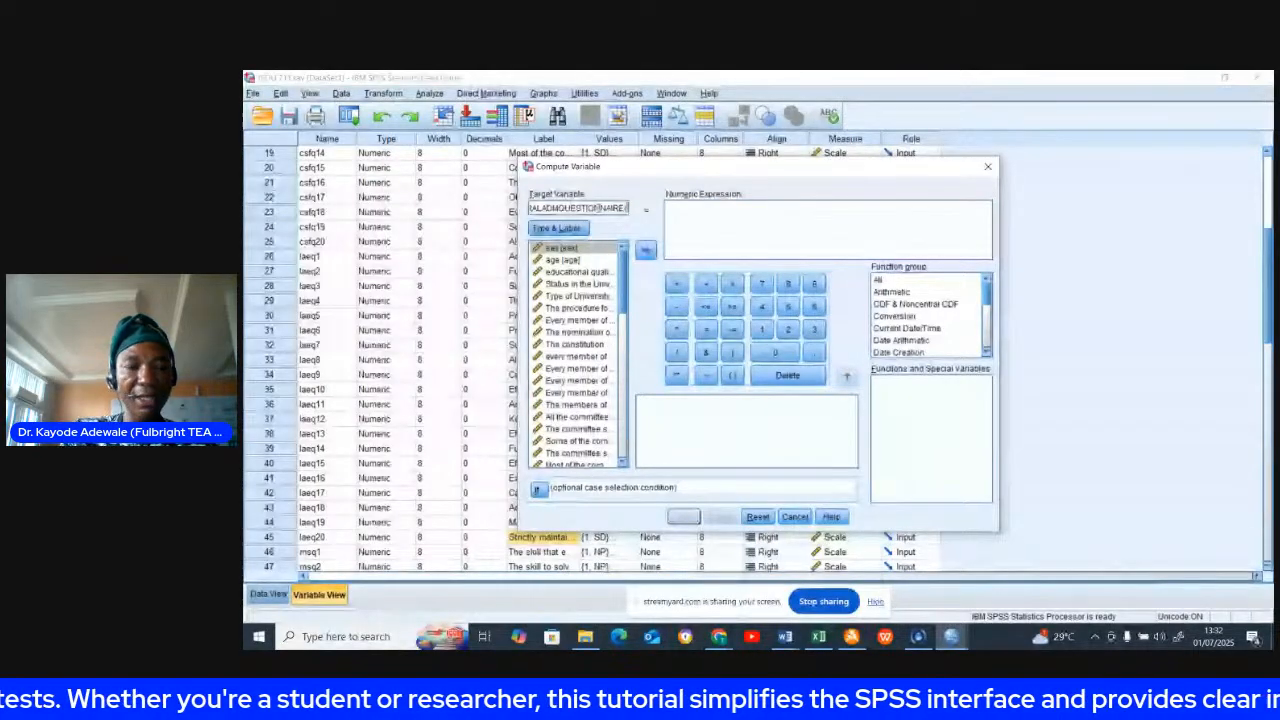
text(LAEQ)
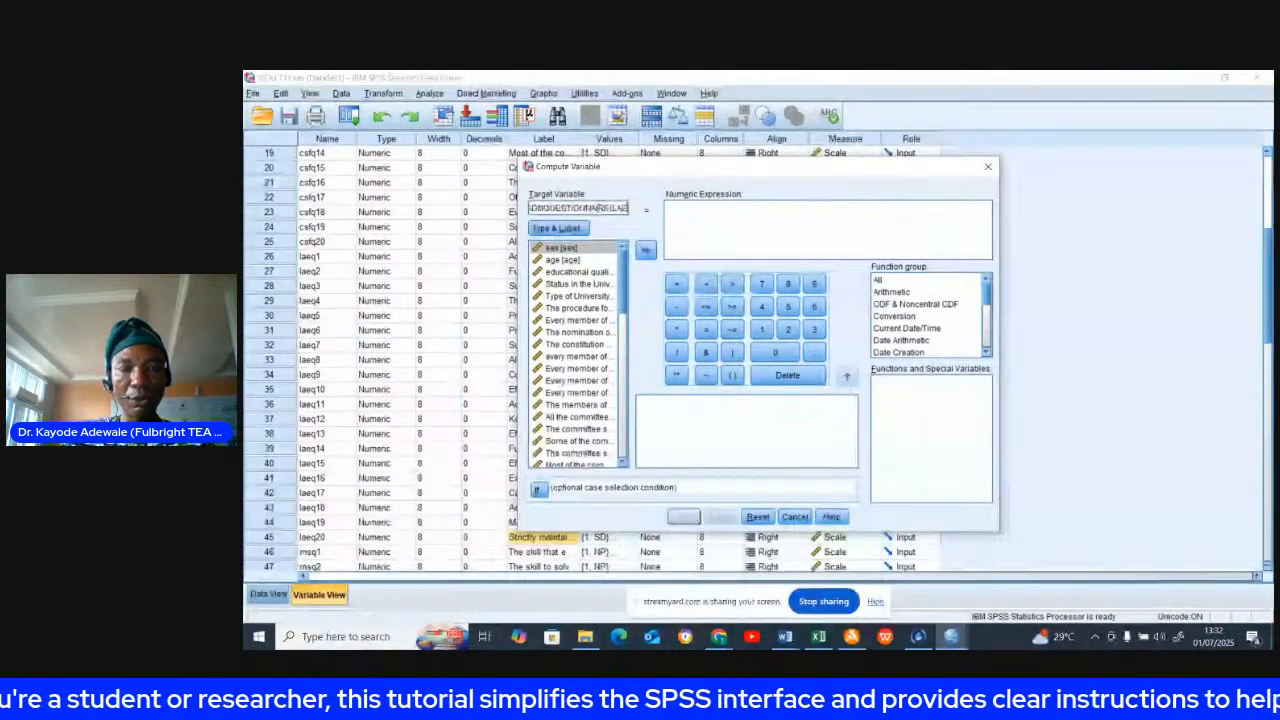
text())
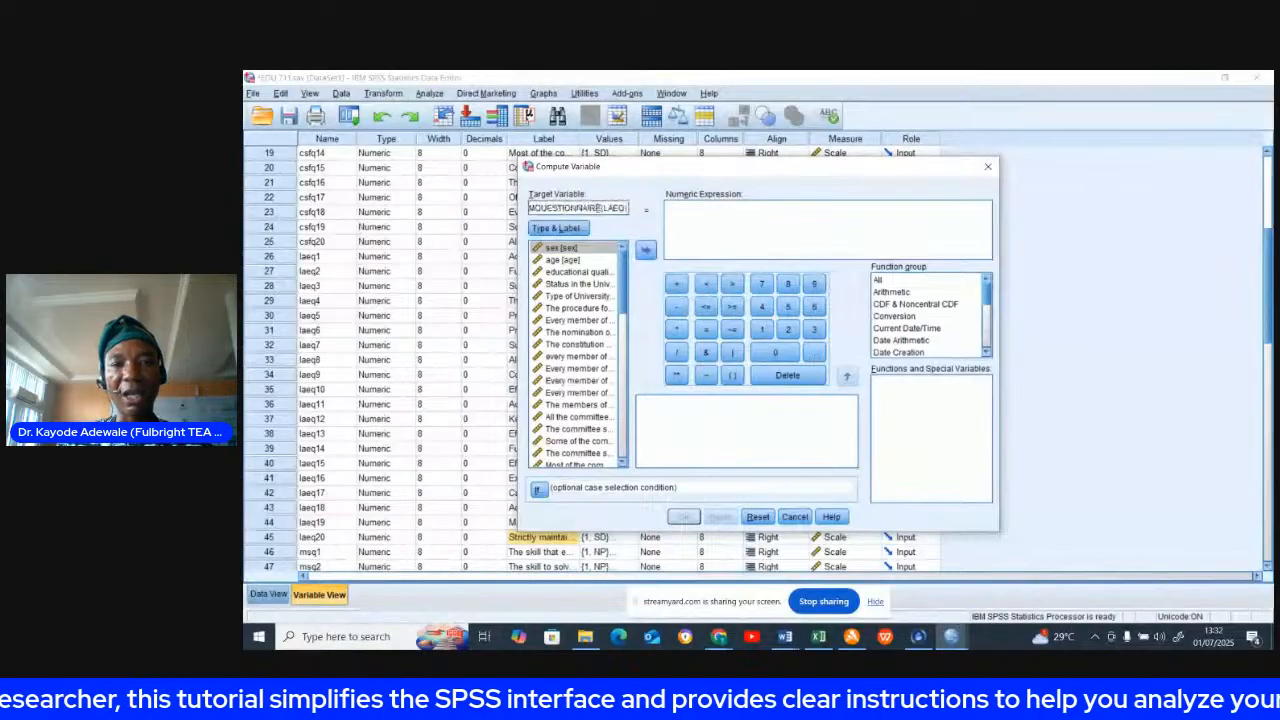
Build the numeric expression SUM(laeq1 TO laeq20) for the target variable and try to run the computation.
click(704, 216)
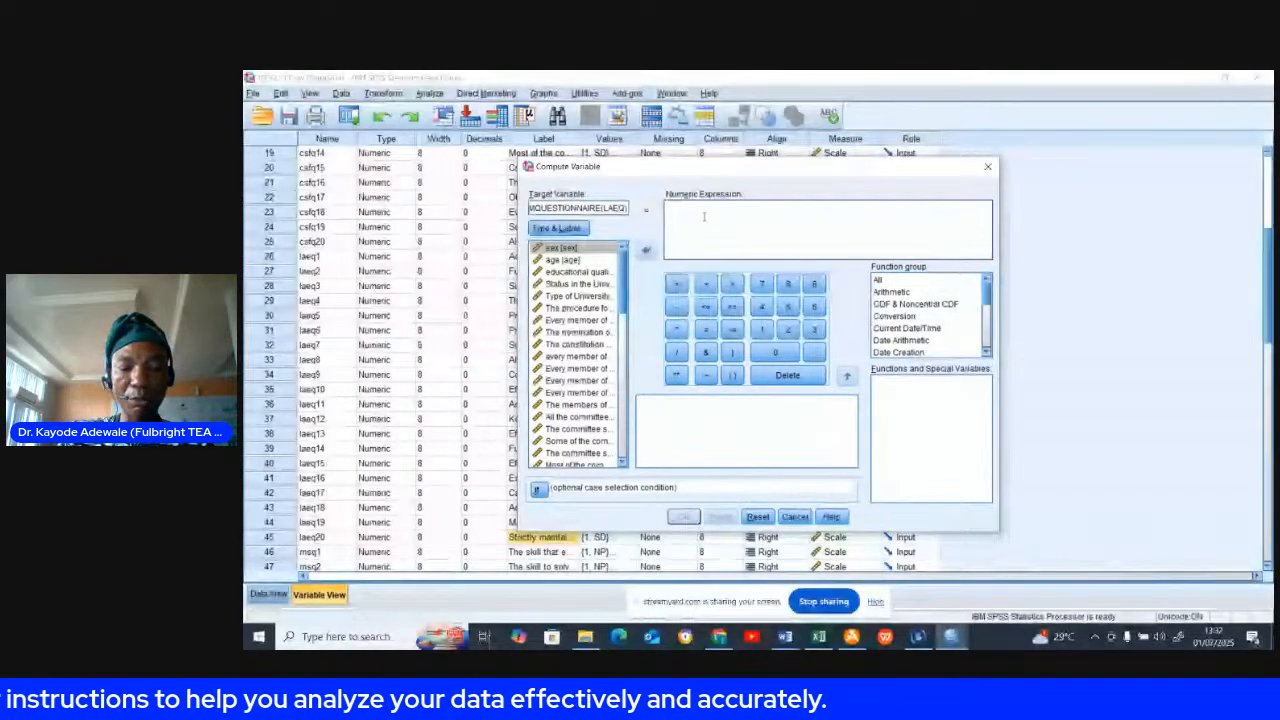
text(SUM)
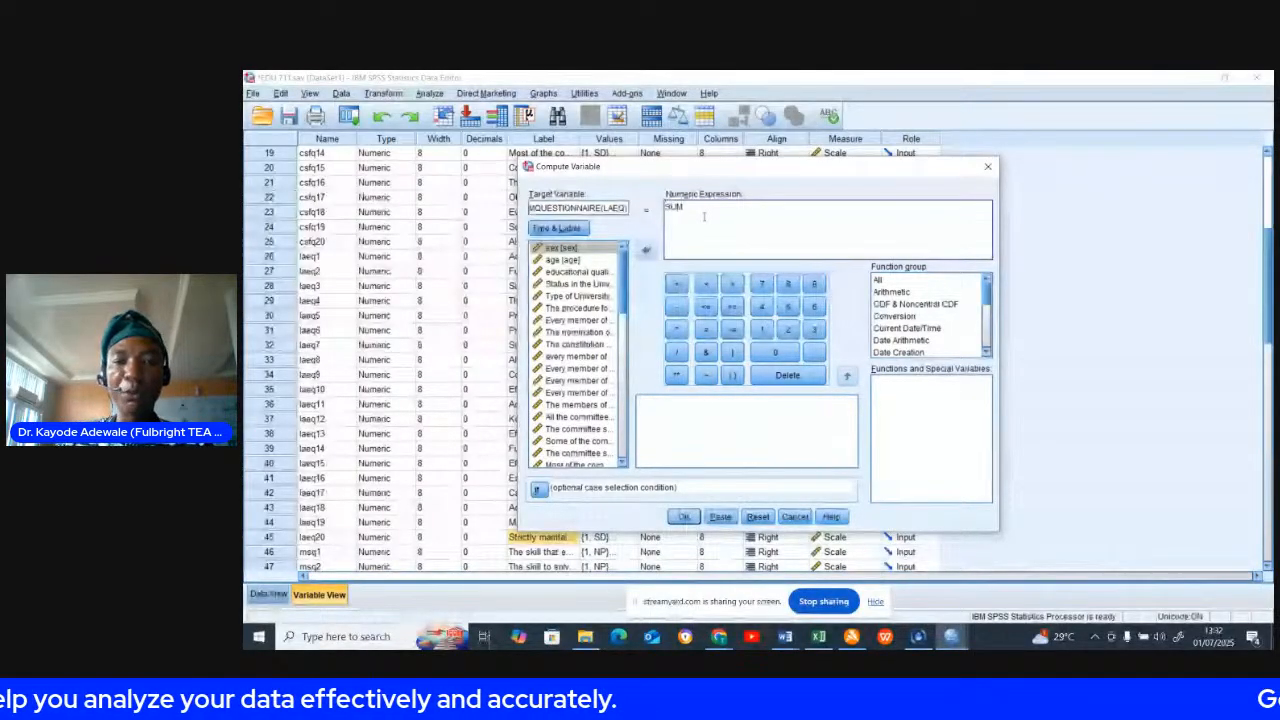
click(734, 377)
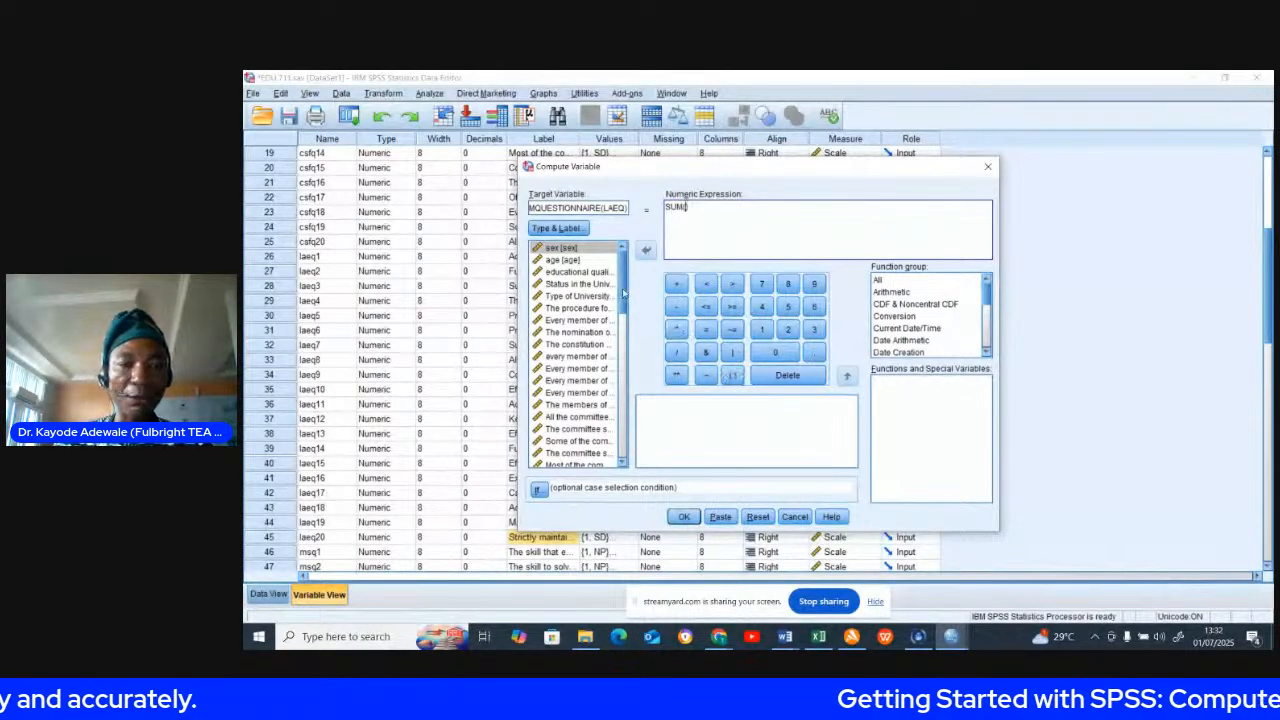
drag(622, 292, 622, 322)
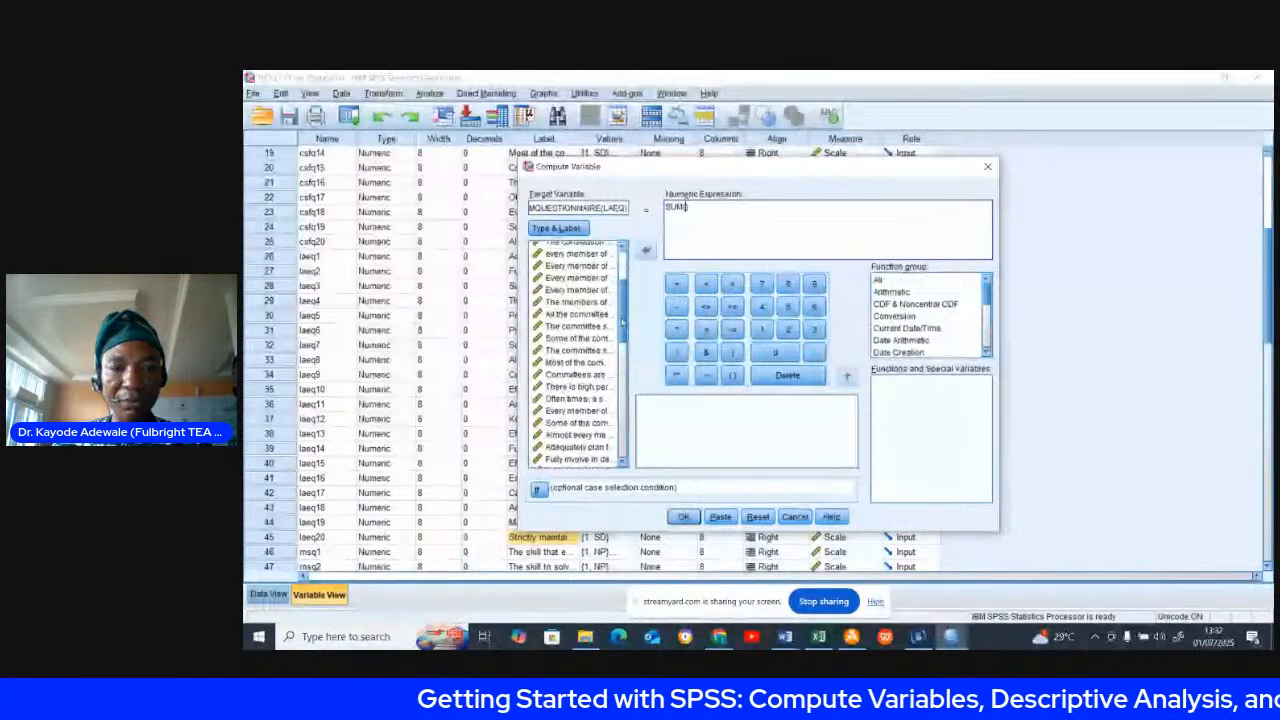
double_click(560, 447)
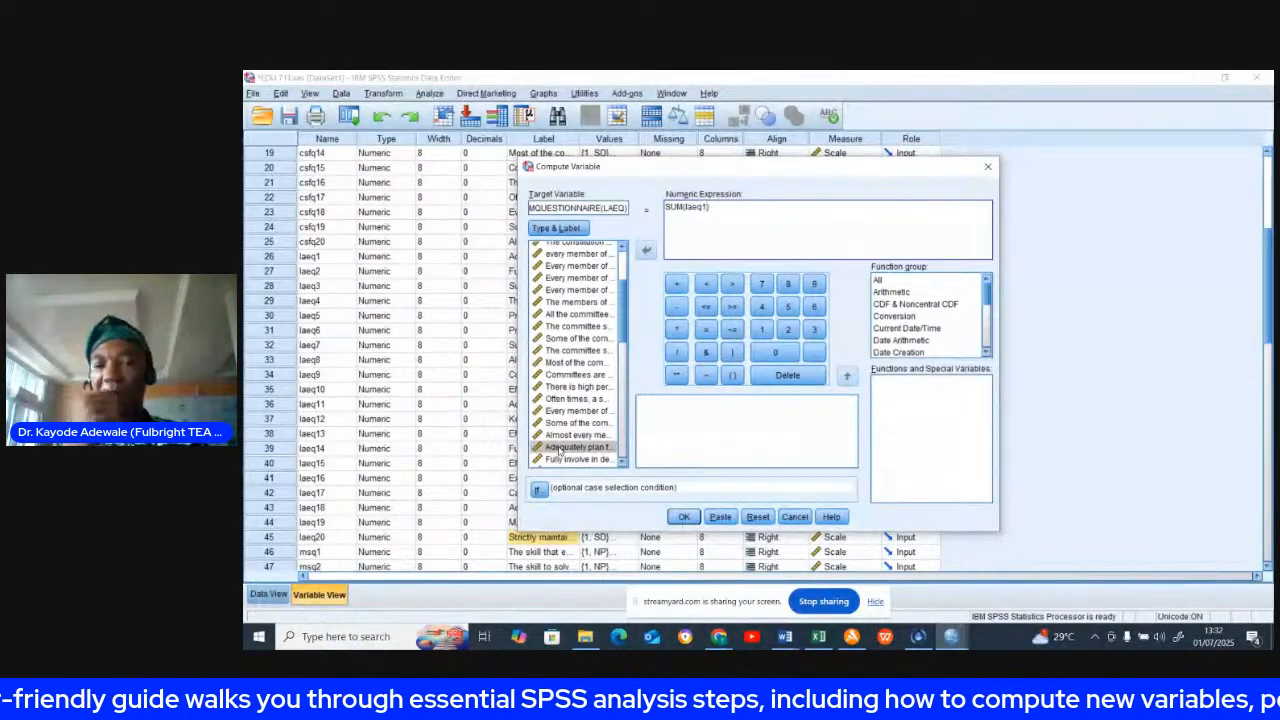
text(,)
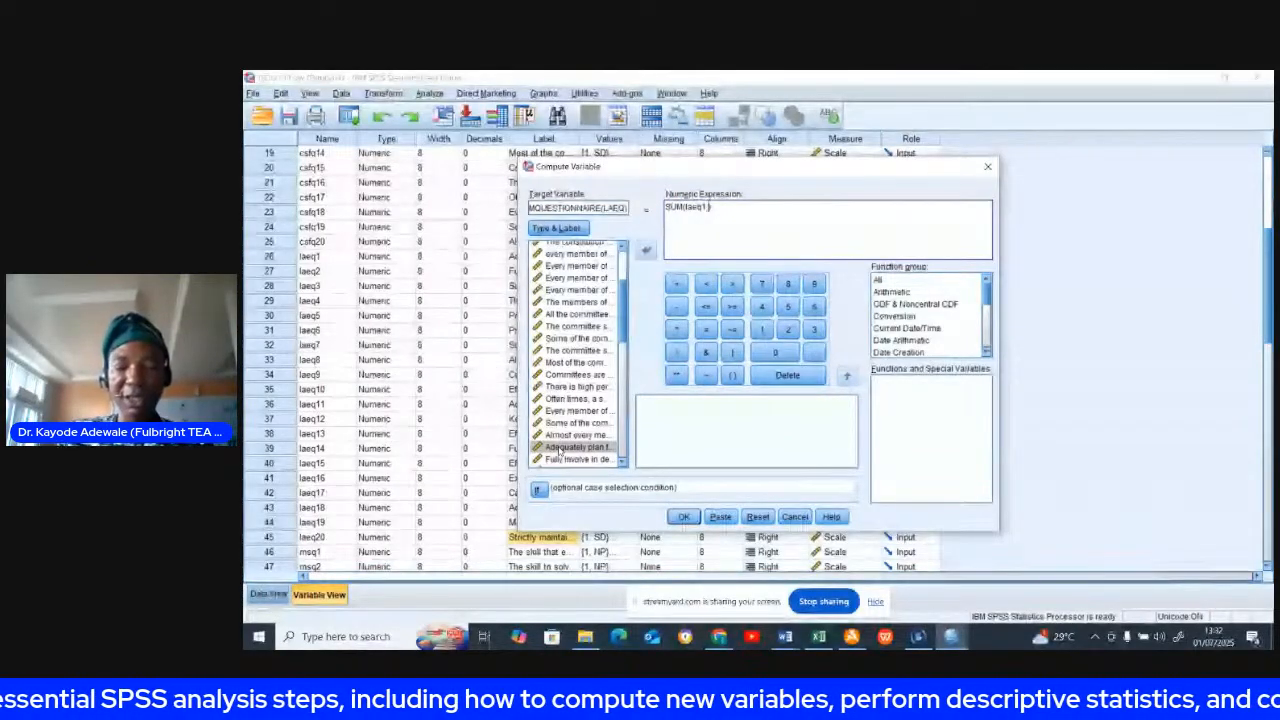
key(BackSpace)
text(TO)
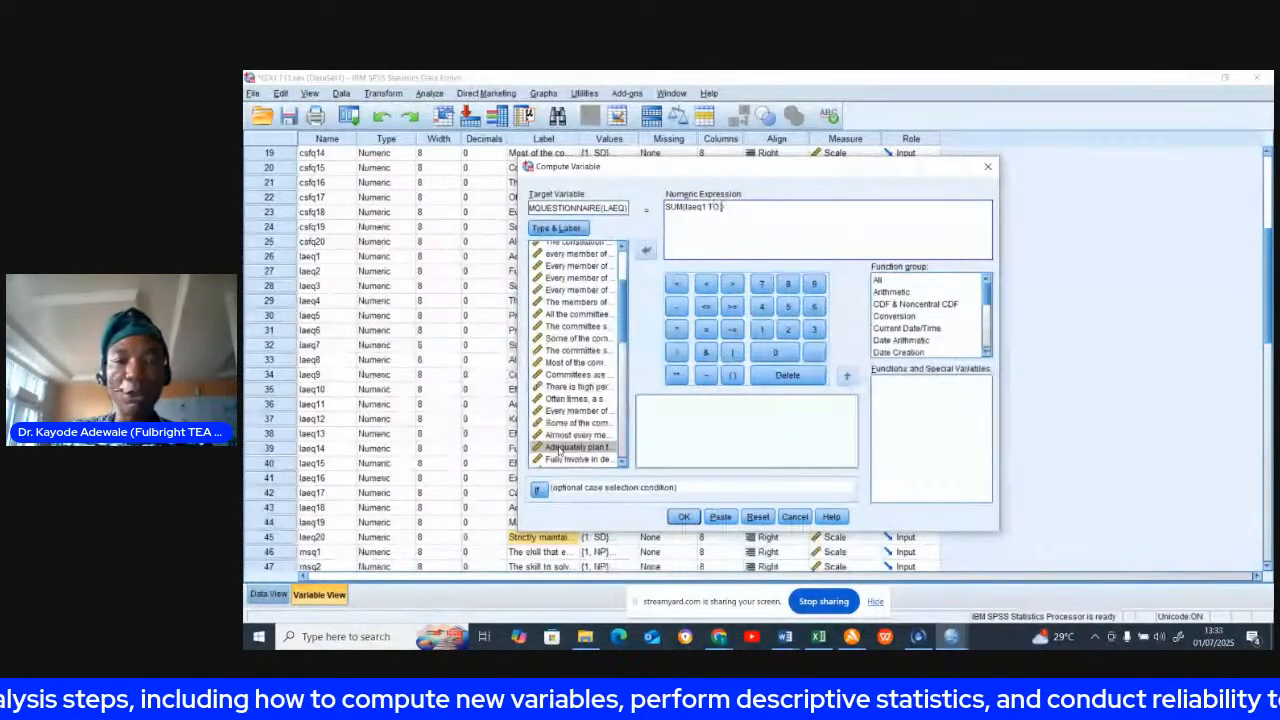
drag(621, 334, 631, 399)
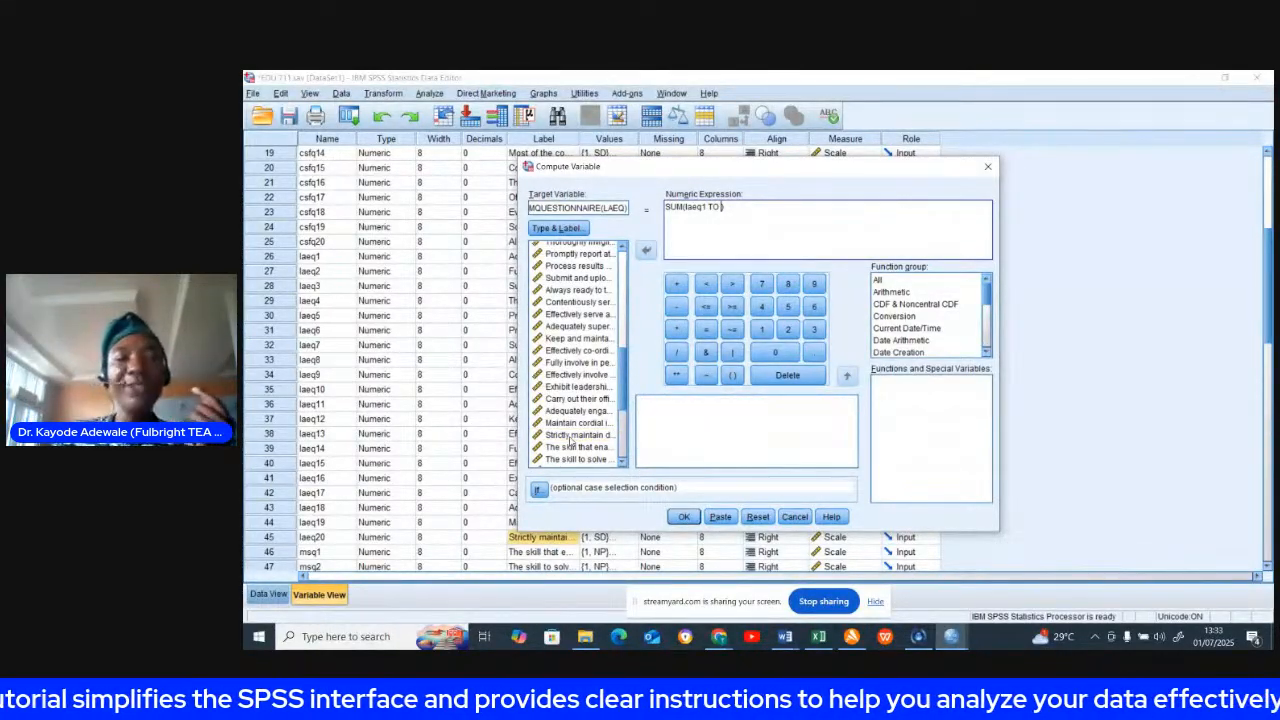
double_click(571, 437)
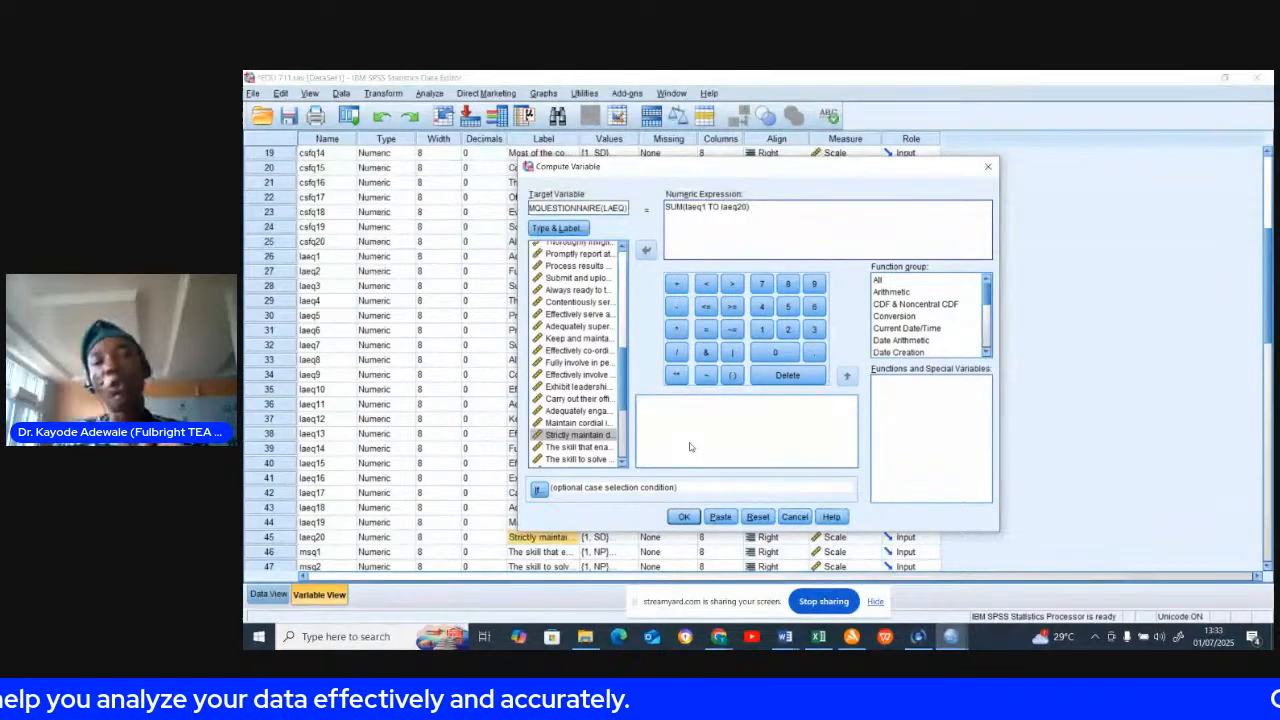
click(686, 514)
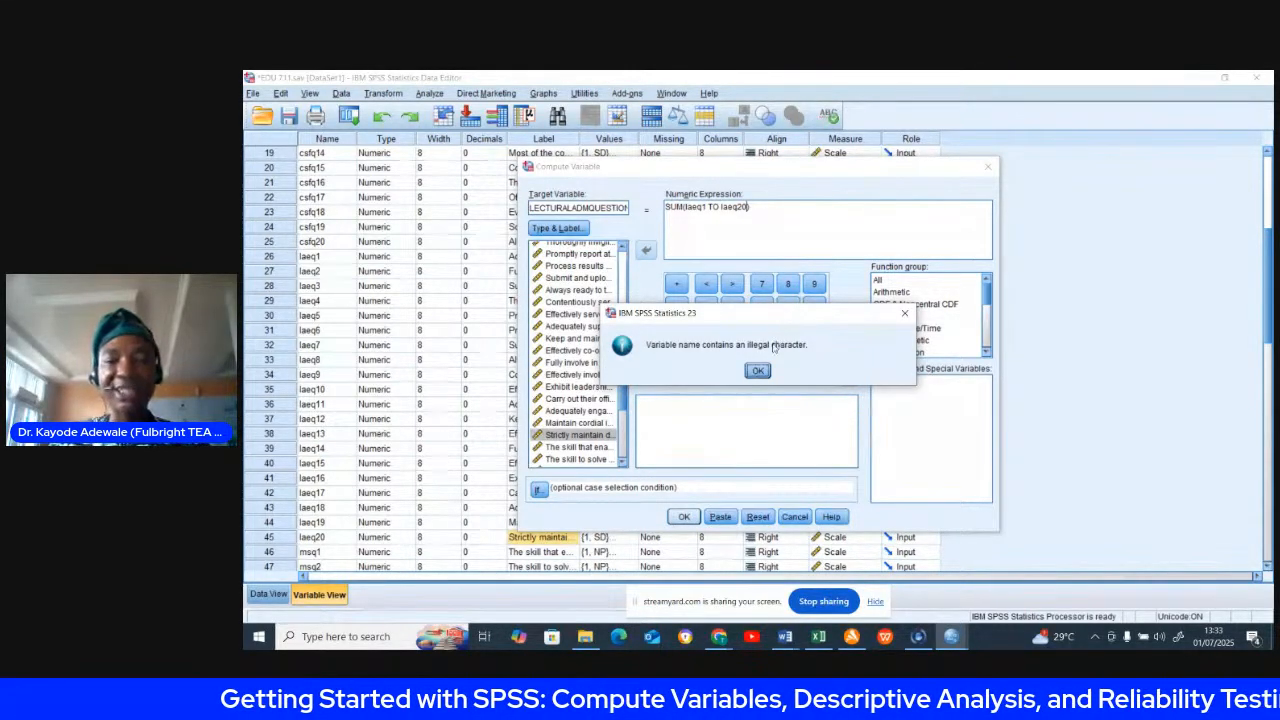
click(757, 370)
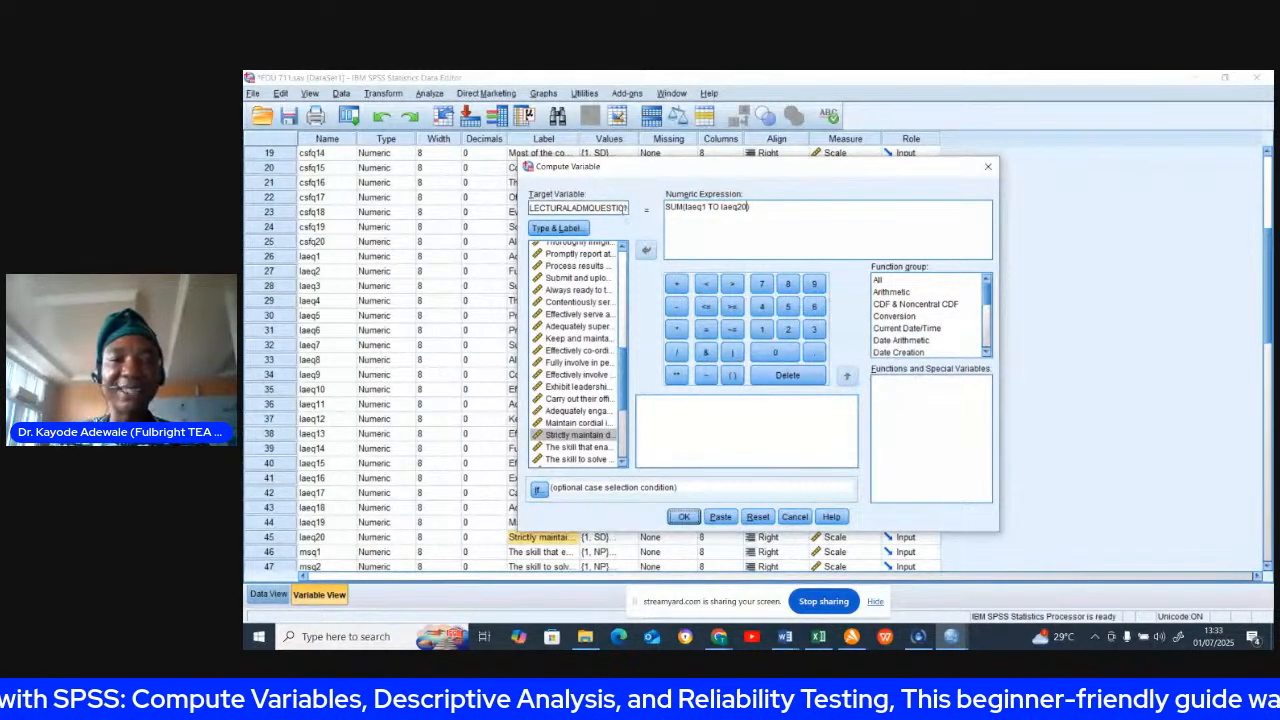
Remove the parentheses from the target name, leaving LECTURALADMQUESTIONNAIRELAEQ, run the computation and minimize the output window.
click(625, 208)
key(Right)
key(Right)
key(Right)
key(Right)
key(Right)
key(Right)
key(Right)
key(Right)
key(Right)
key(Right)
key(Right)
key(Right)
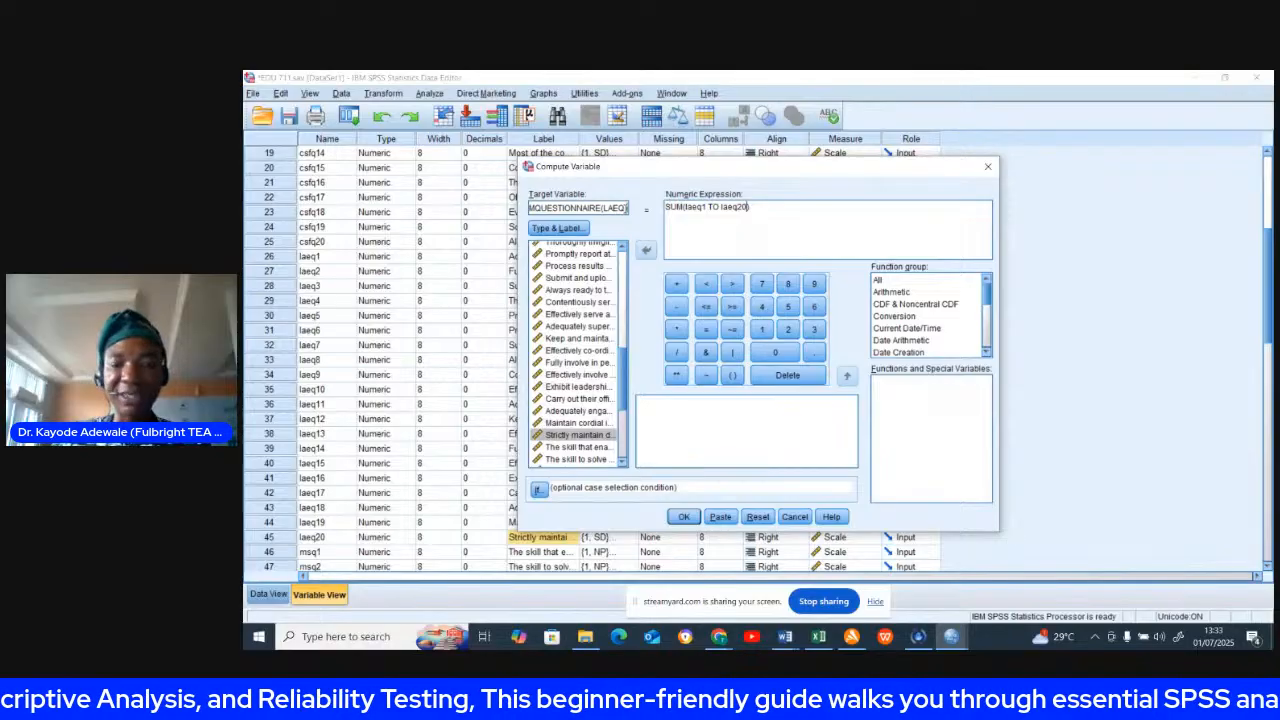
key(BackSpace)
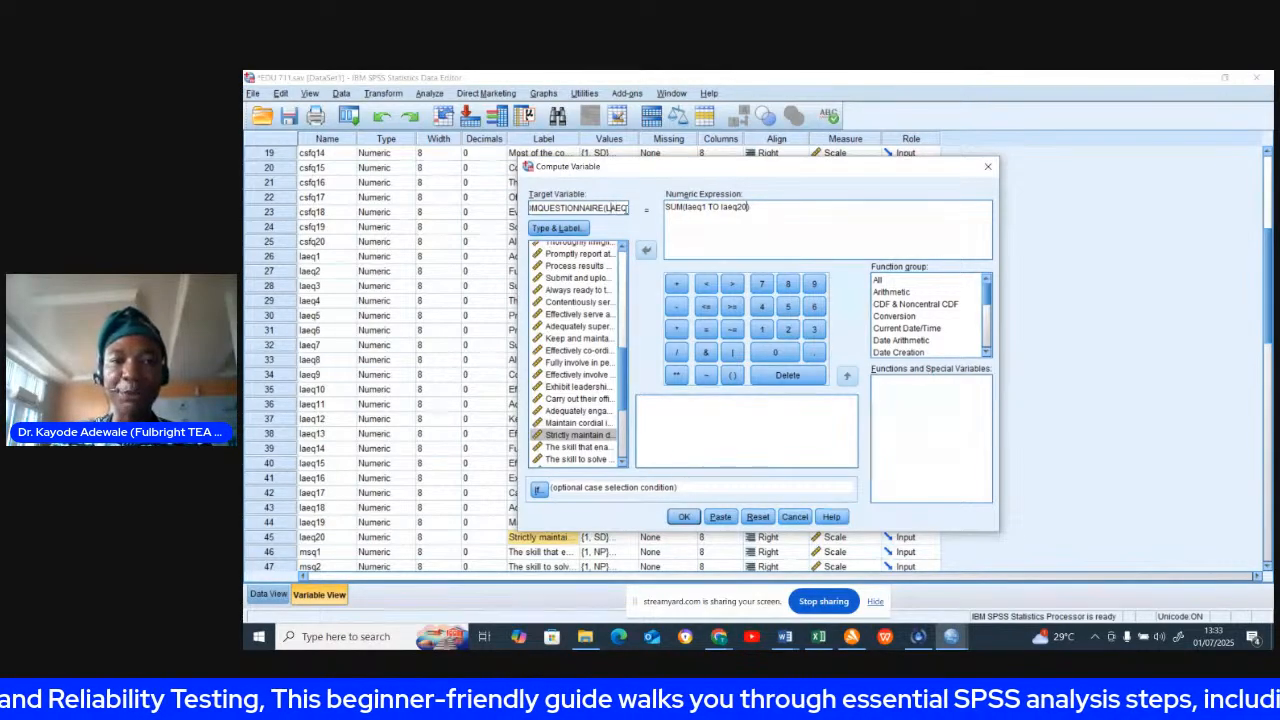
key(Left)
key(Left)
key(Left)
key(Left)
key(BackSpace)
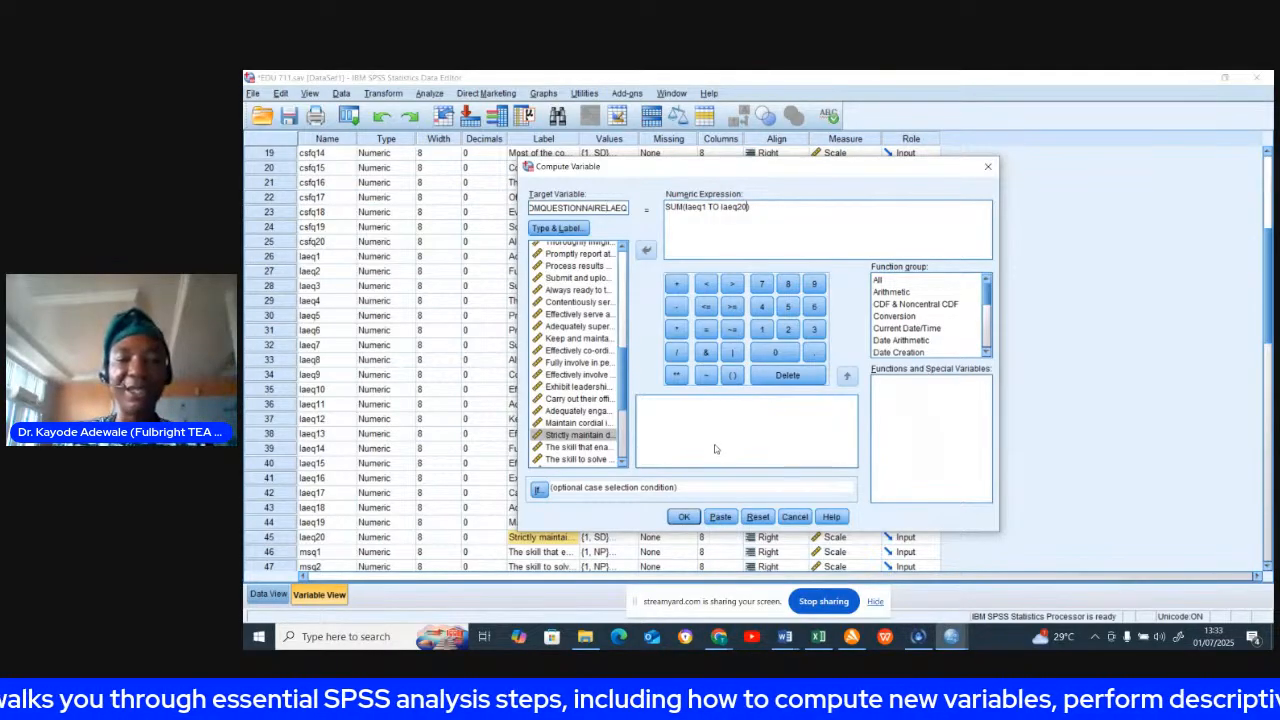
click(684, 516)
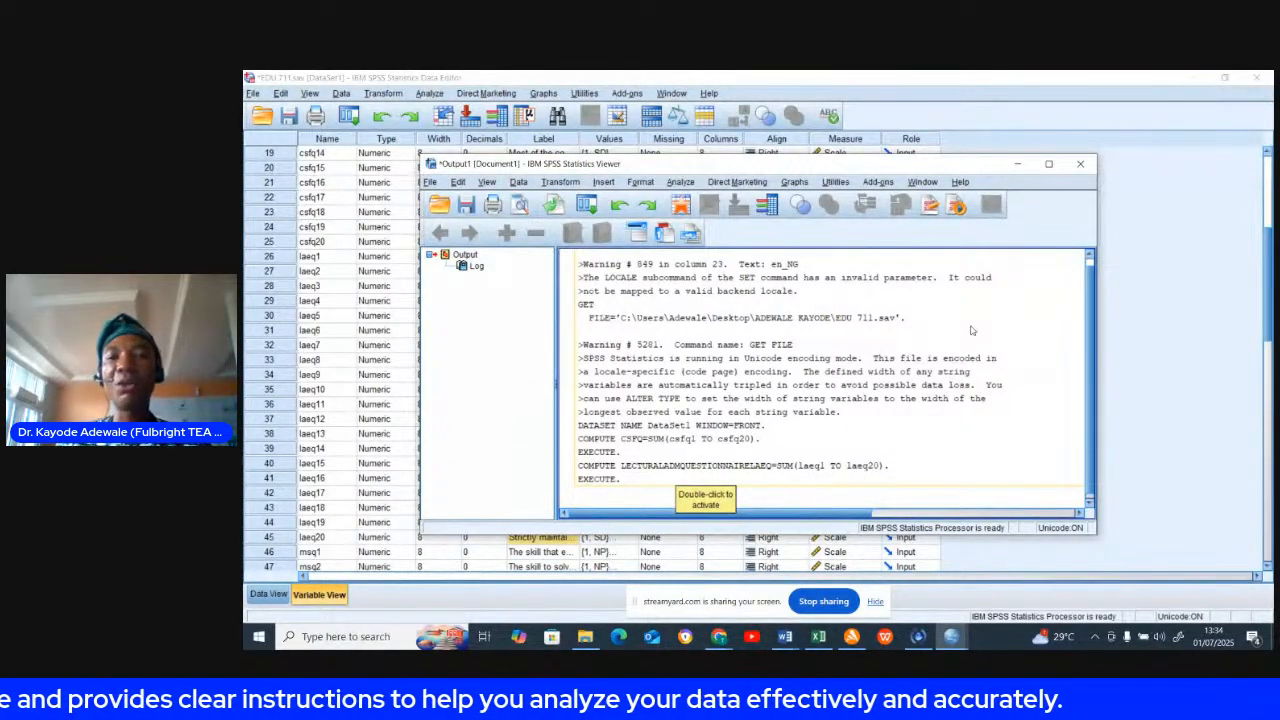
scroll(1015, 258, up, 1)
click(1017, 165)
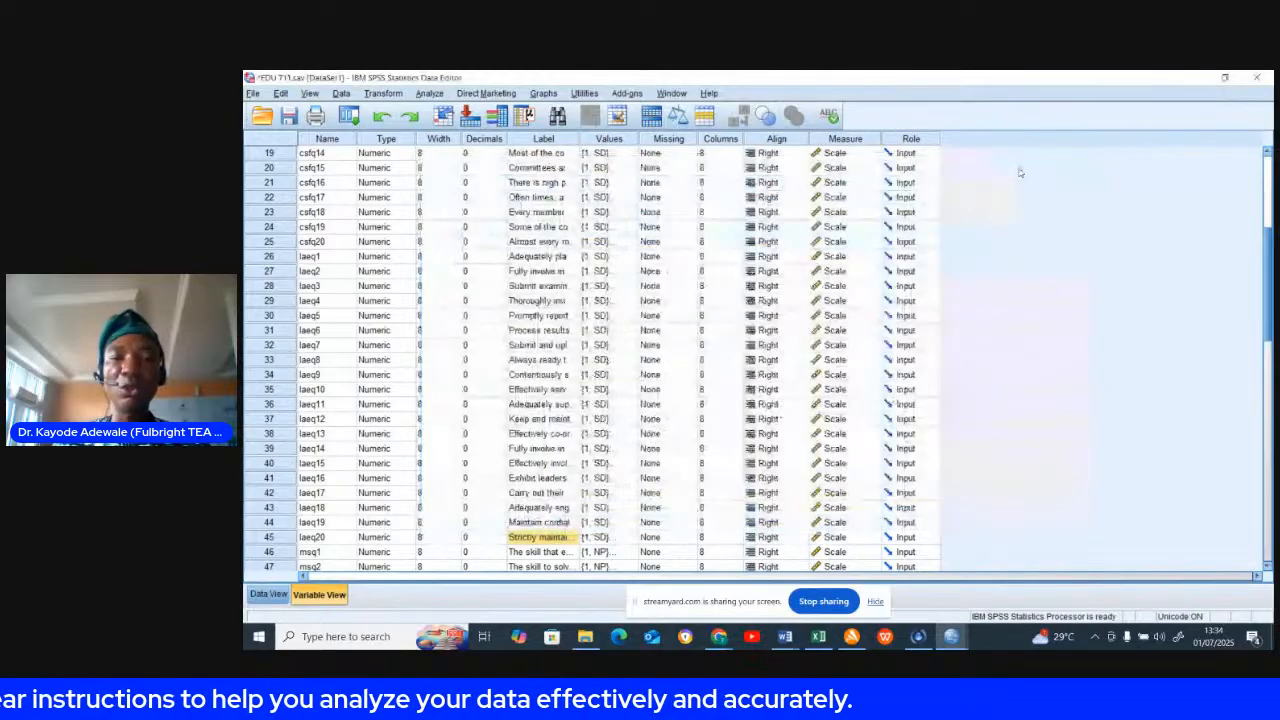
Switch to the data values and go across the msq items to examine the new LECTURALADMQUESTIONNAIRELAEQ column.
click(268, 594)
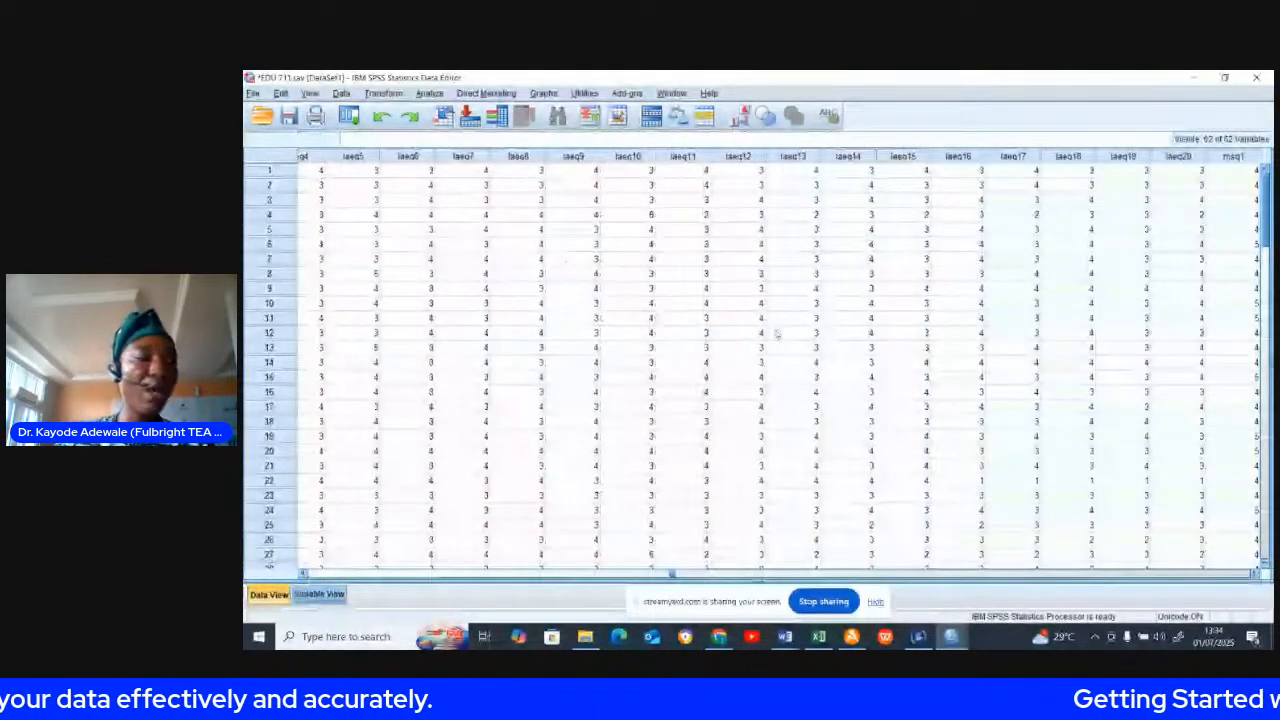
click(975, 176)
key(Right)
key(Right)
key(Right)
key(Right)
key(Right)
key(Right)
key(Right)
key(Right)
key(Right)
key(Right)
key(Right)
key(Right)
key(Right)
key(Right)
key(Right)
key(Right)
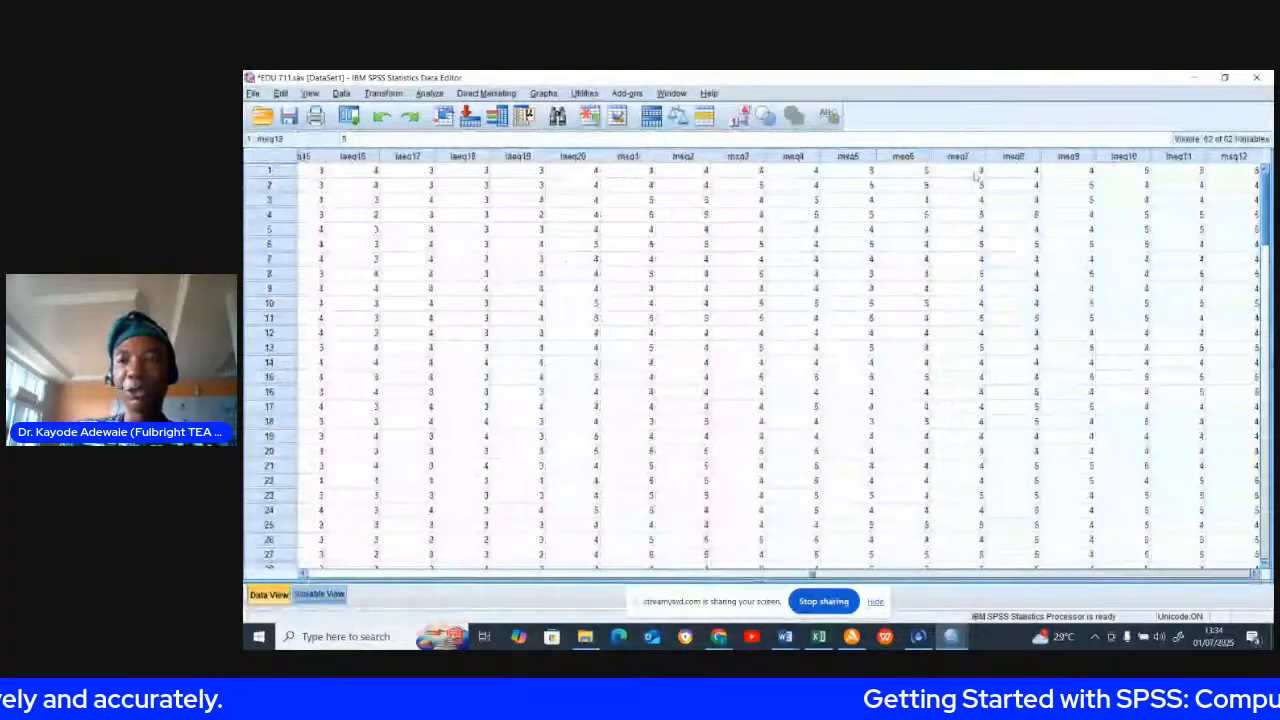
key(Right)
key(Right)
key(Right)
key(Right)
key(Right)
key(Right)
key(Right)
key(Right)
key(Right)
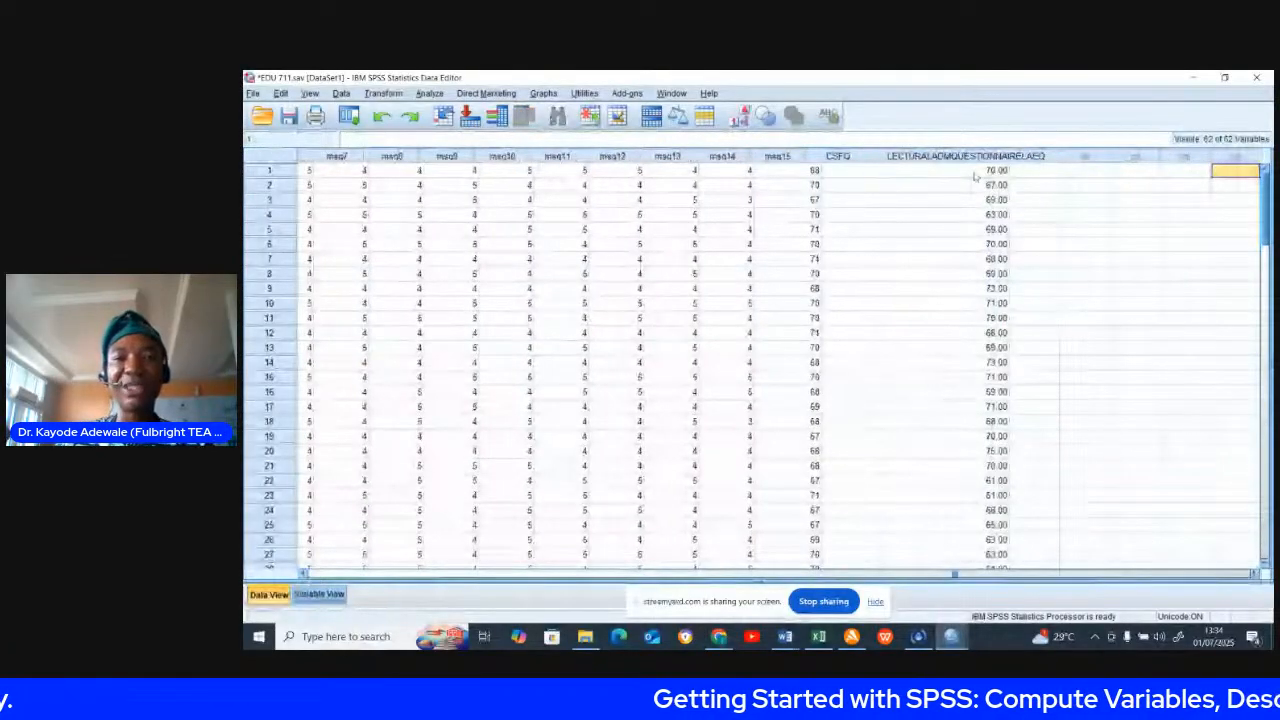
key(Right)
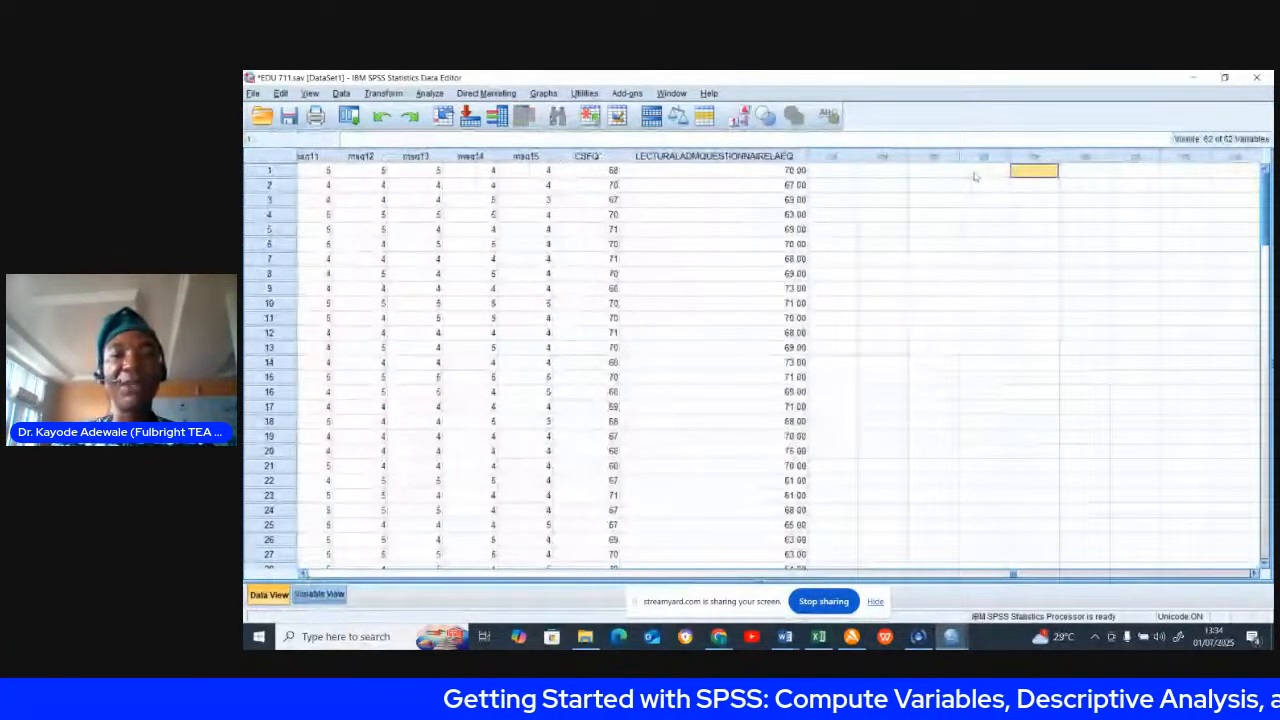
key(Left)
key(Left)
key(Left)
key(Left)
key(Left)
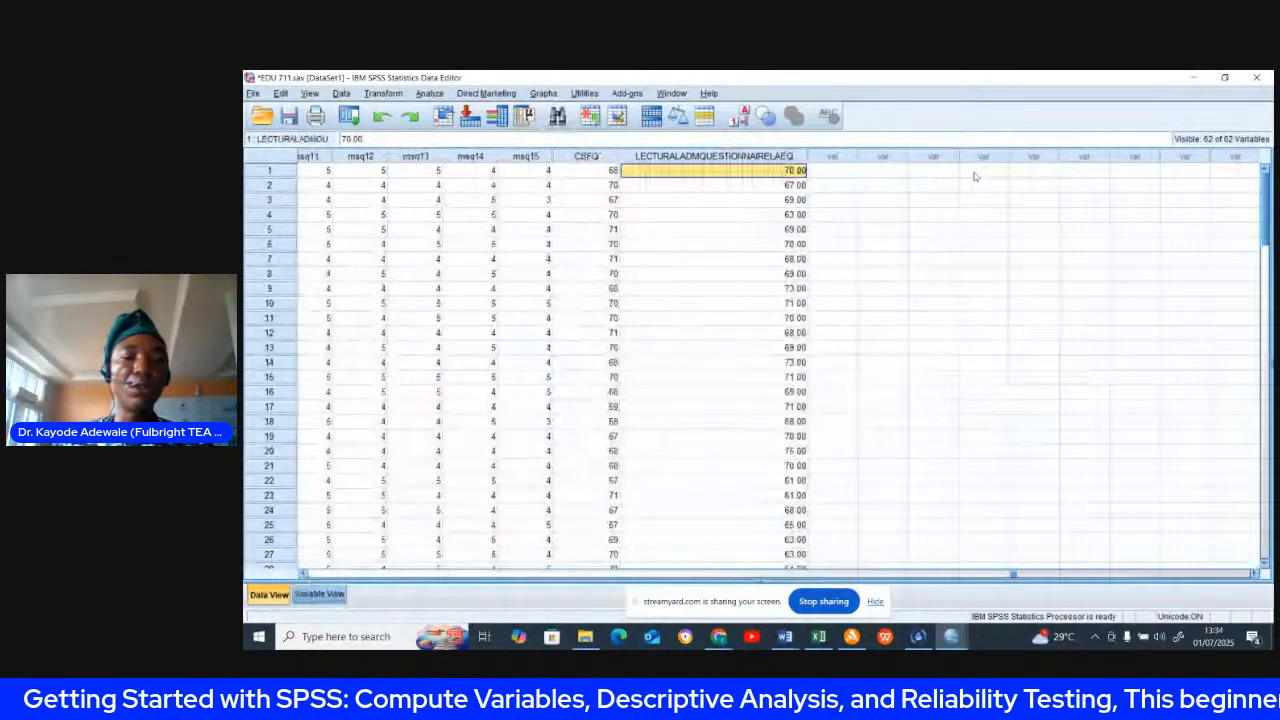
Set the decimals of LECTURALADMQUESTIONNAIRELAEQ to 0 in the variable definitions and check its column in the data.
click(330, 597)
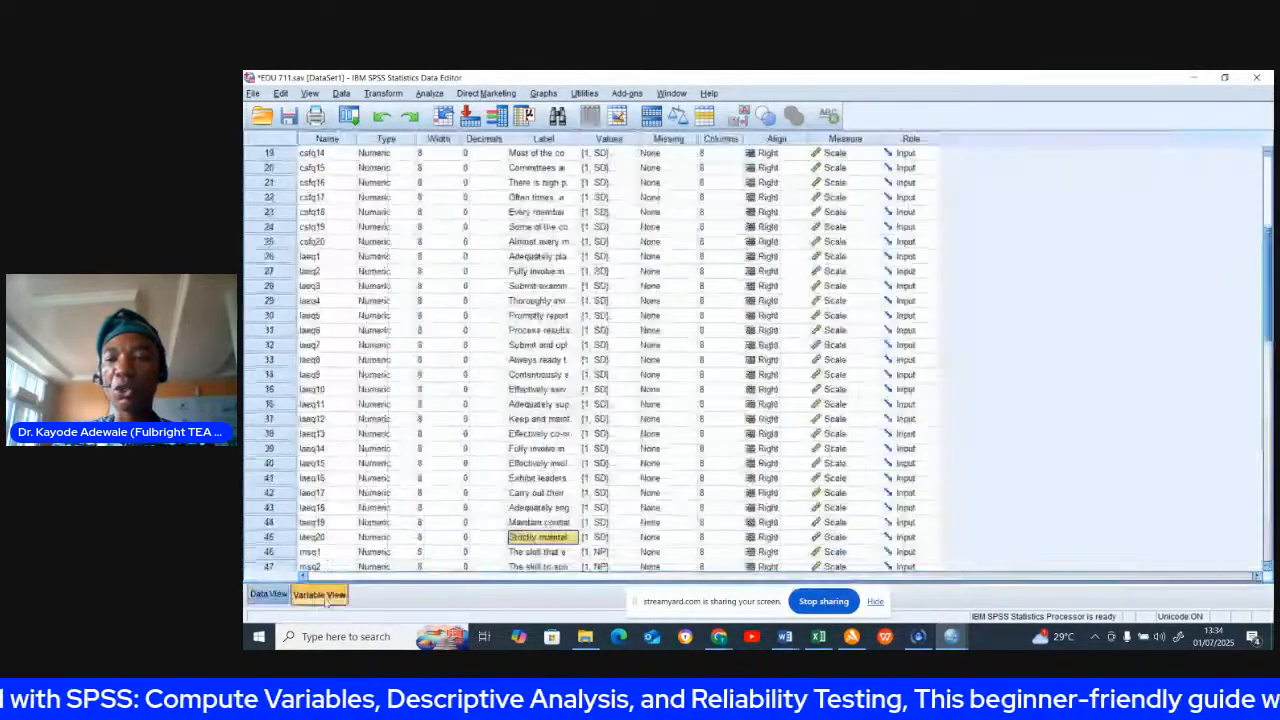
drag(1267, 310, 1273, 452)
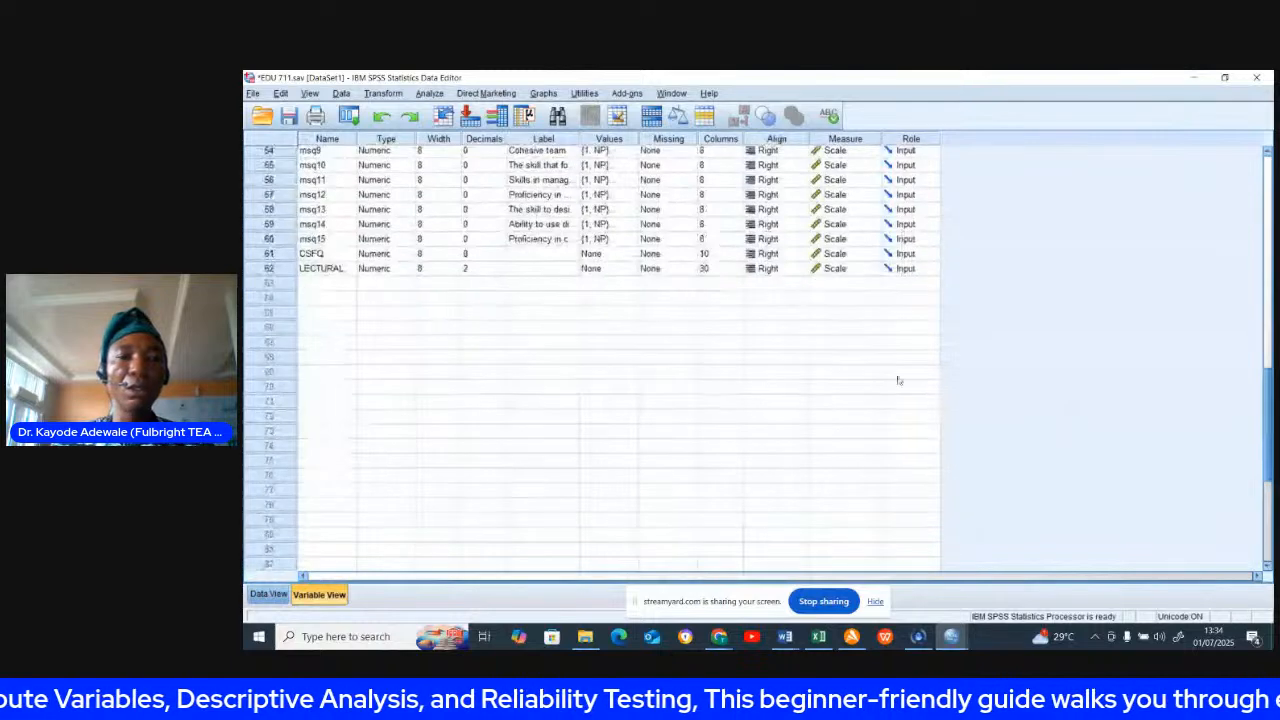
click(472, 268)
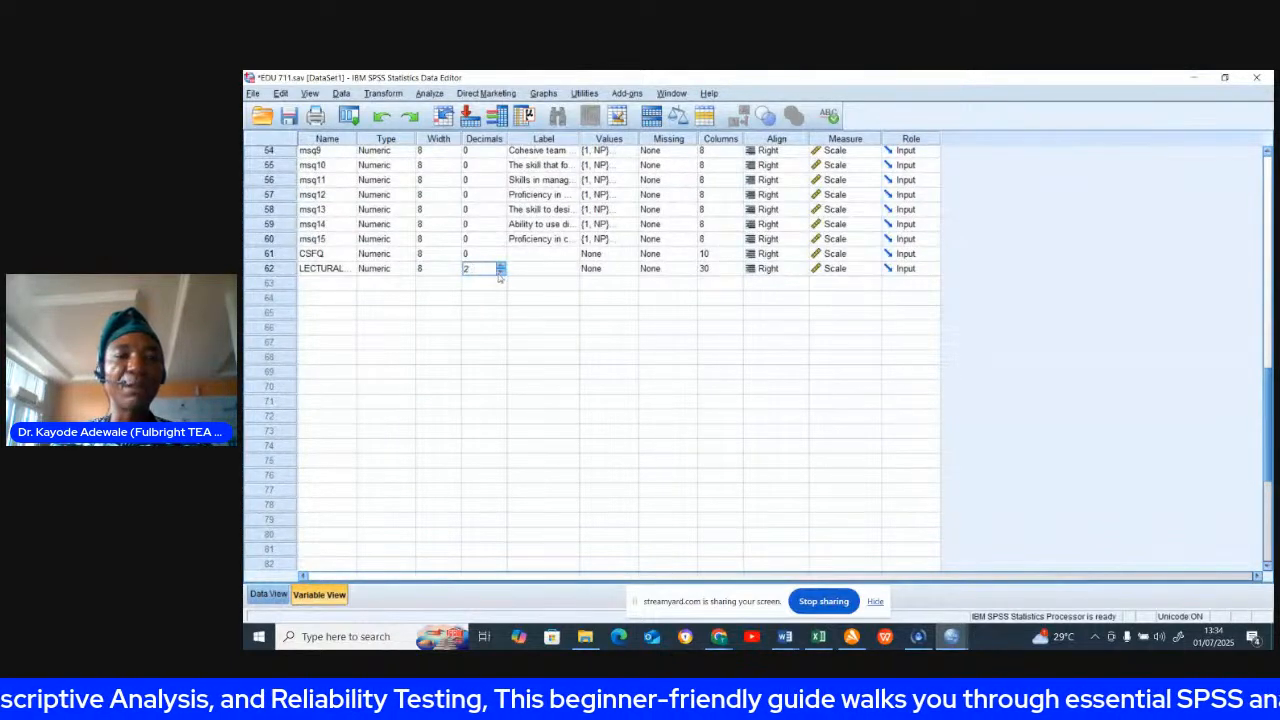
click(501, 273)
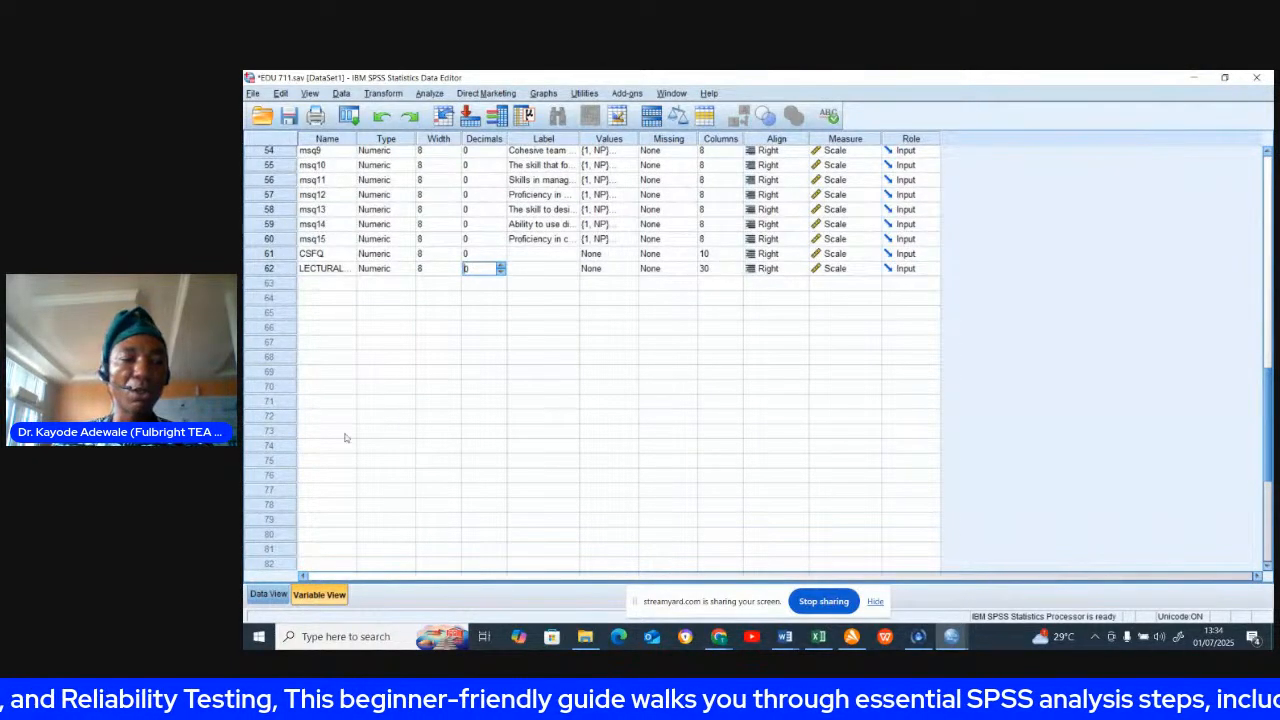
click(270, 597)
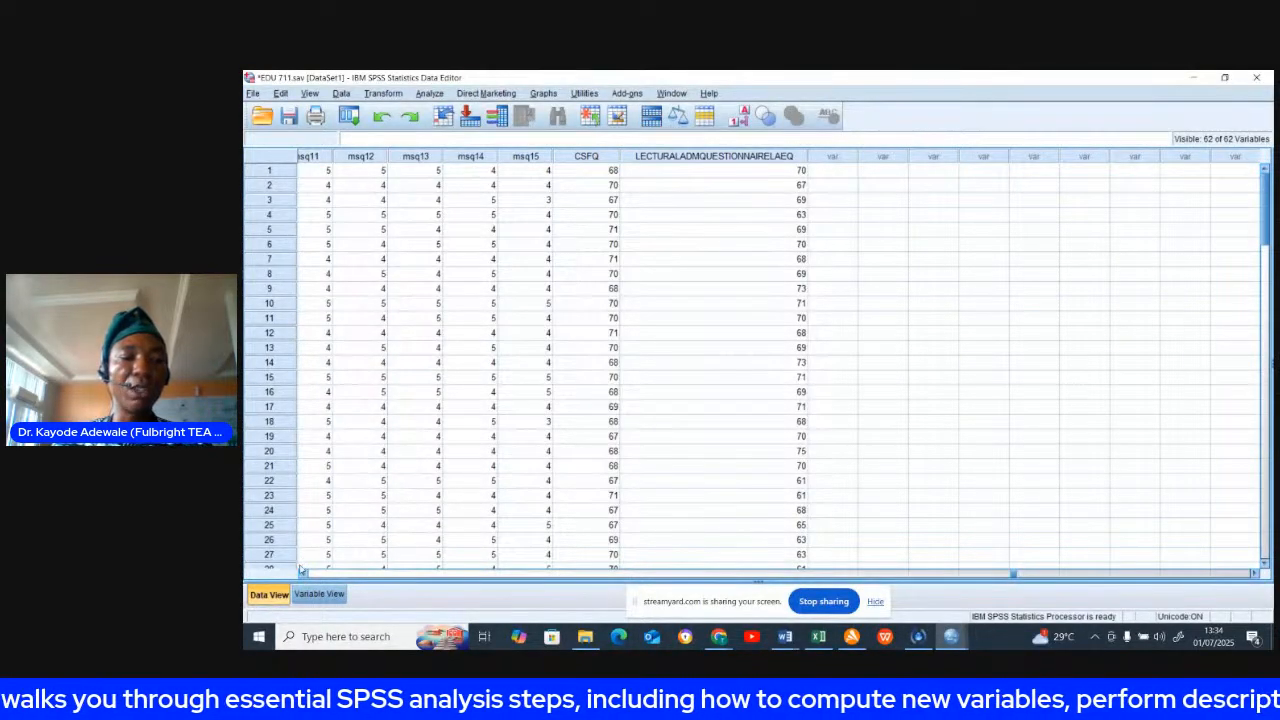
Return to the variable definitions and look upward from msq15 through the msq items to the last laeq items.
click(319, 594)
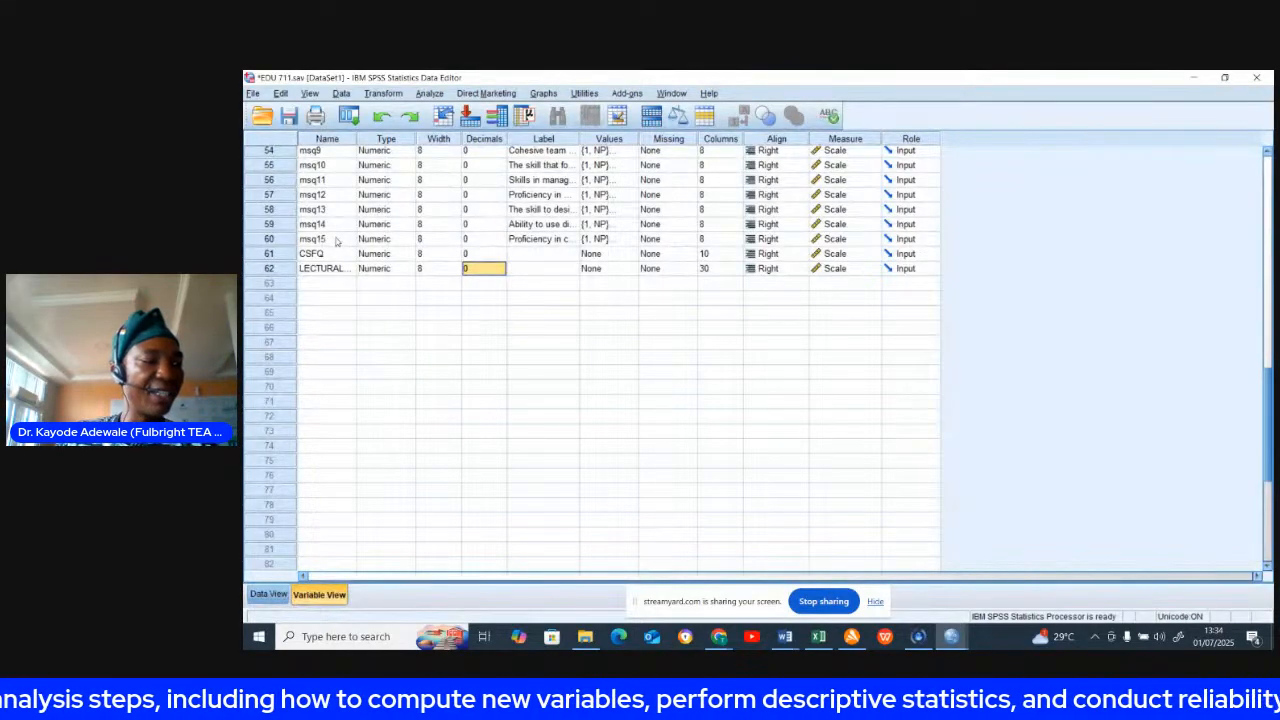
click(337, 240)
key(Up)
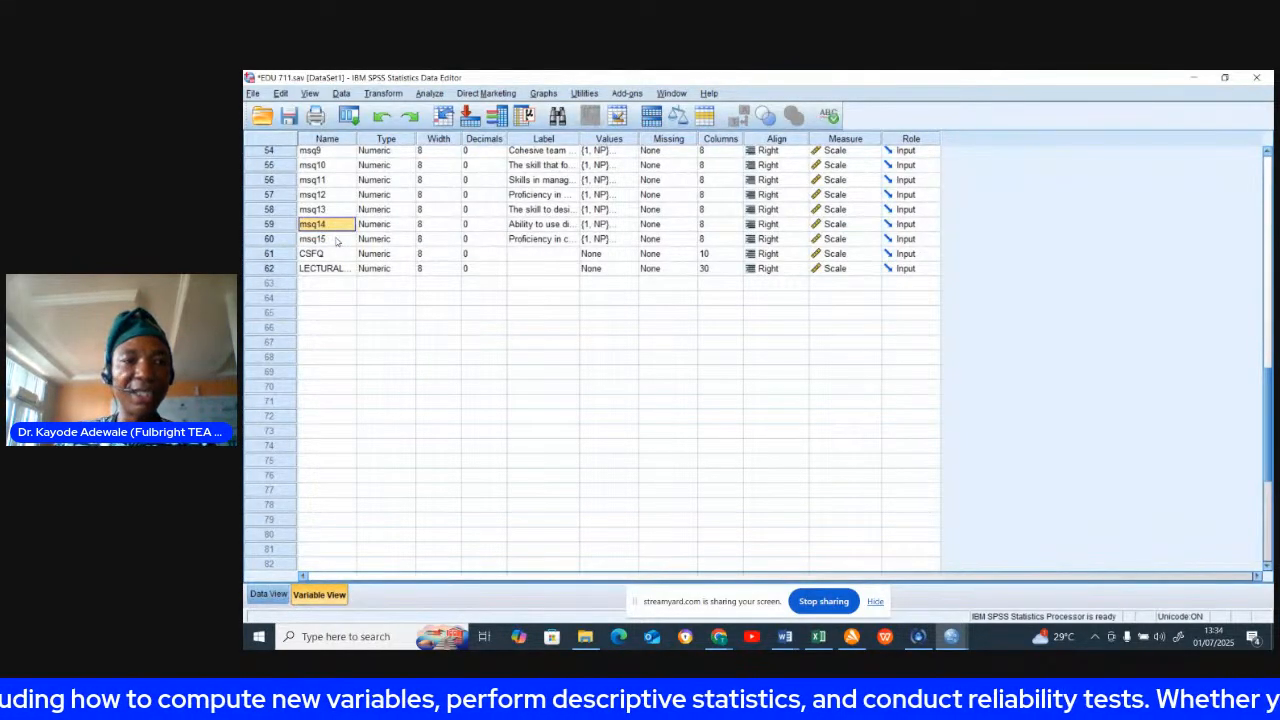
key(Up)
key(Up)
key(Up)
key(Up)
key(Up)
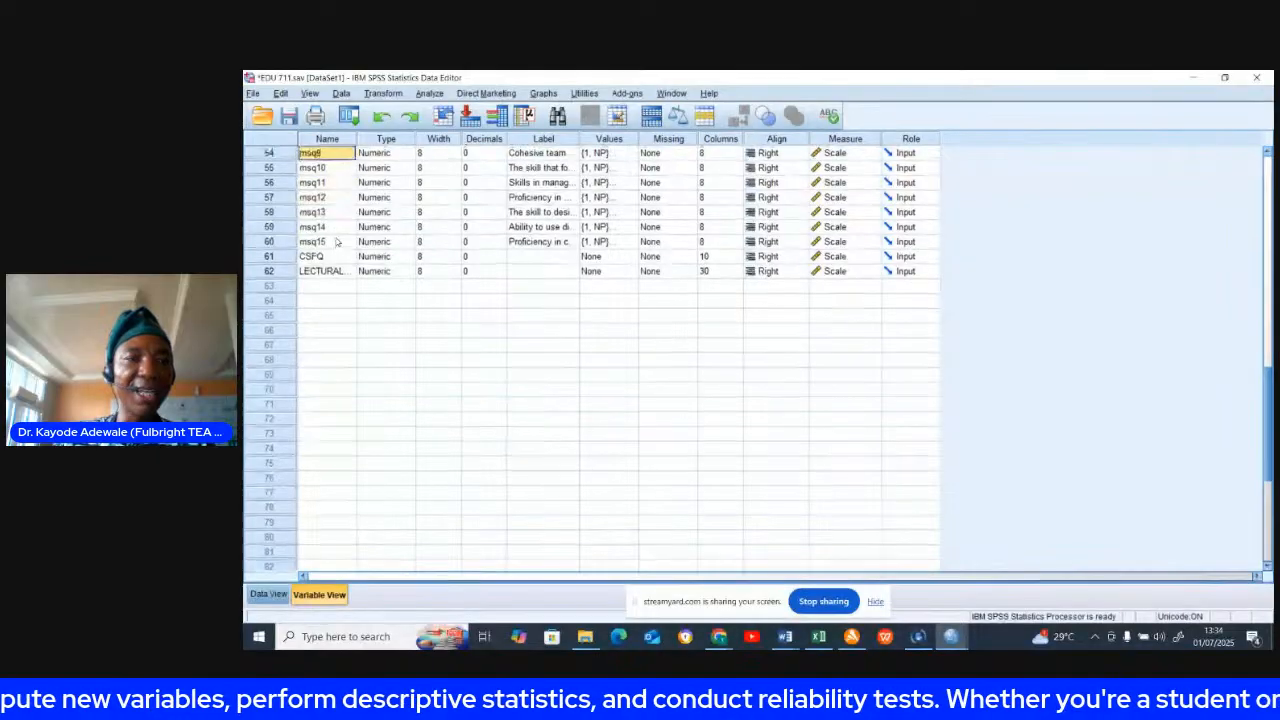
key(Up)
key(Up)
key(Up)
key(Up)
key(Up)
key(Up)
key(Up)
key(Up)
key(Up)
key(Up)
key(Up)
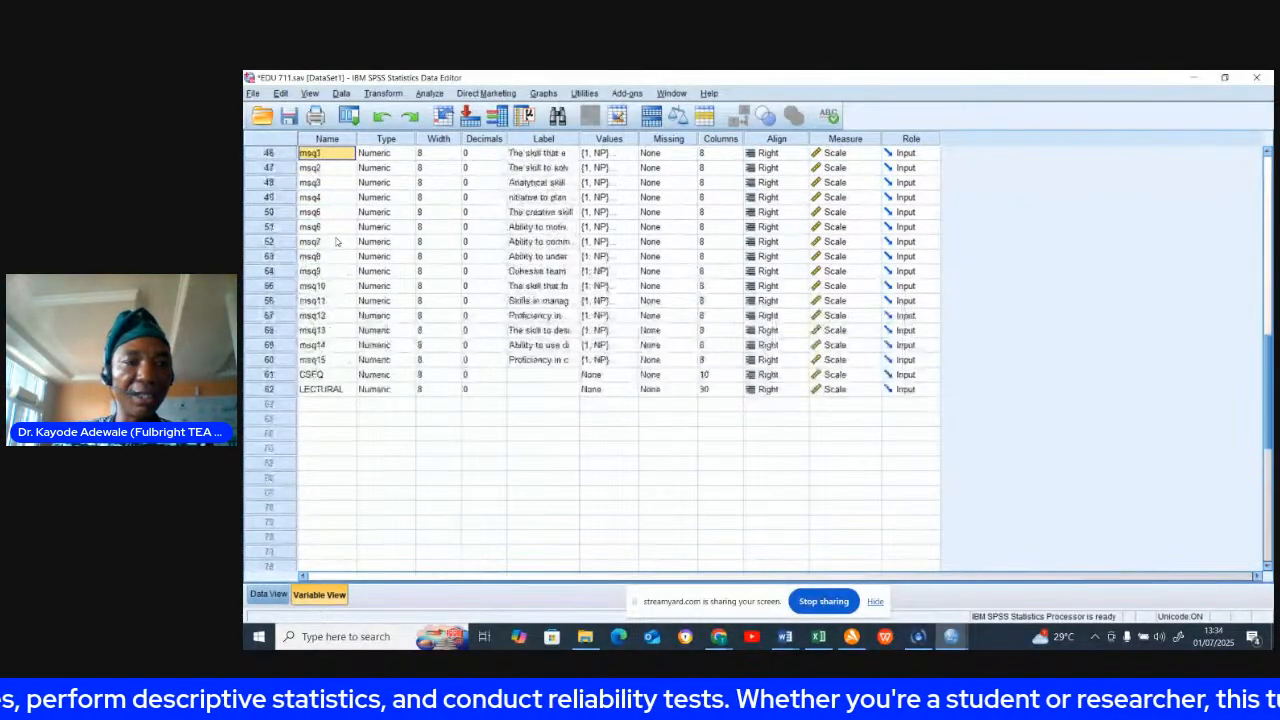
key(Up)
Examine the labels of msq1 and msq15, the first and last msq items.
key(Down)
key(Down)
key(Down)
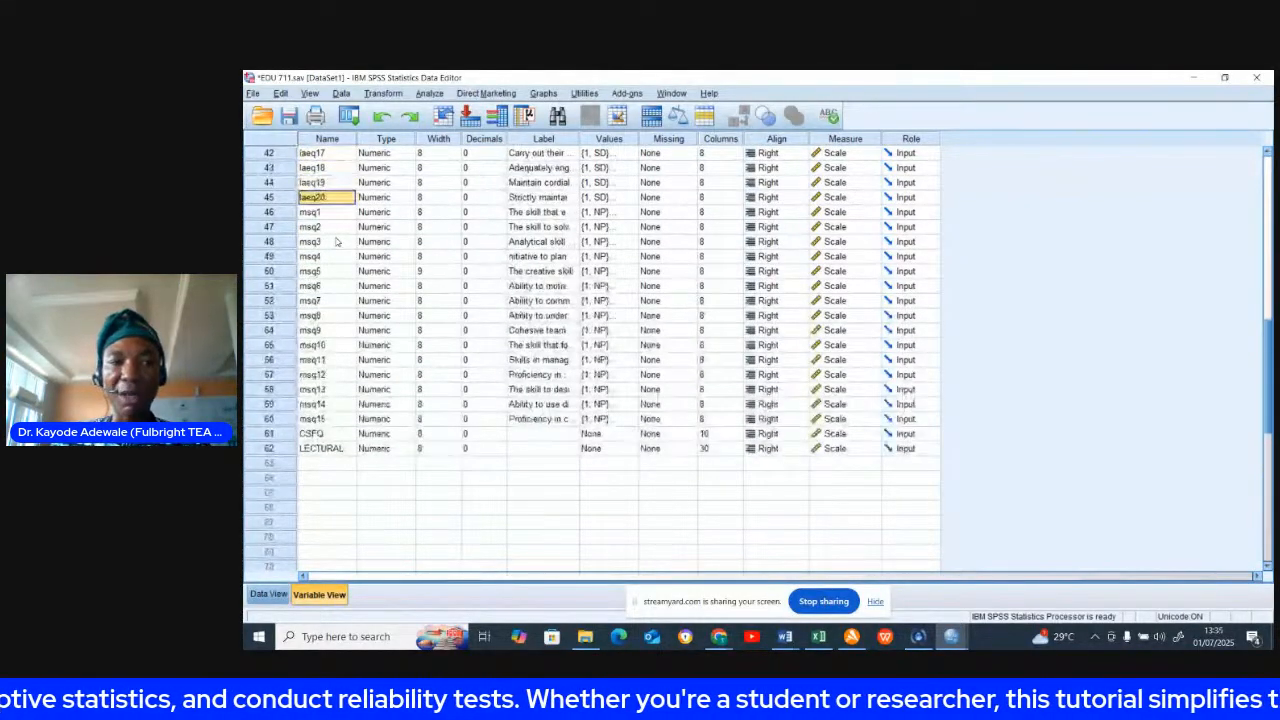
key(Down)
key(Right)
key(Right)
key(Right)
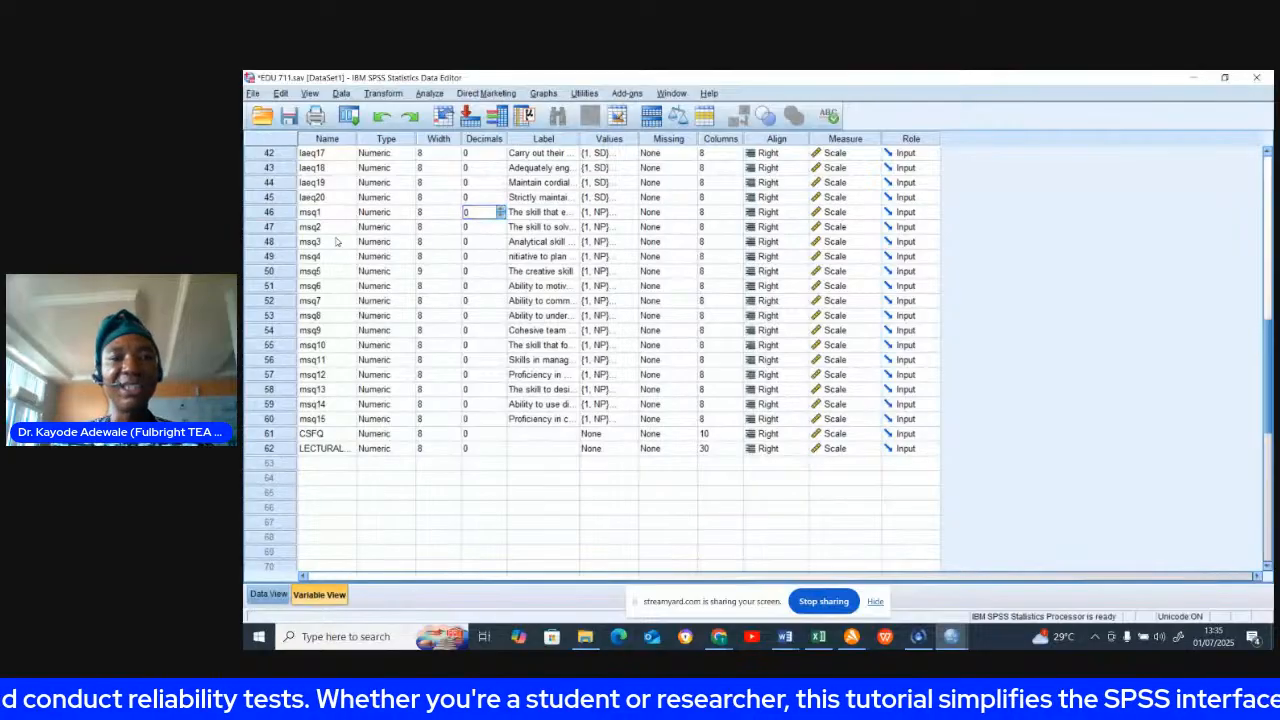
key(Right)
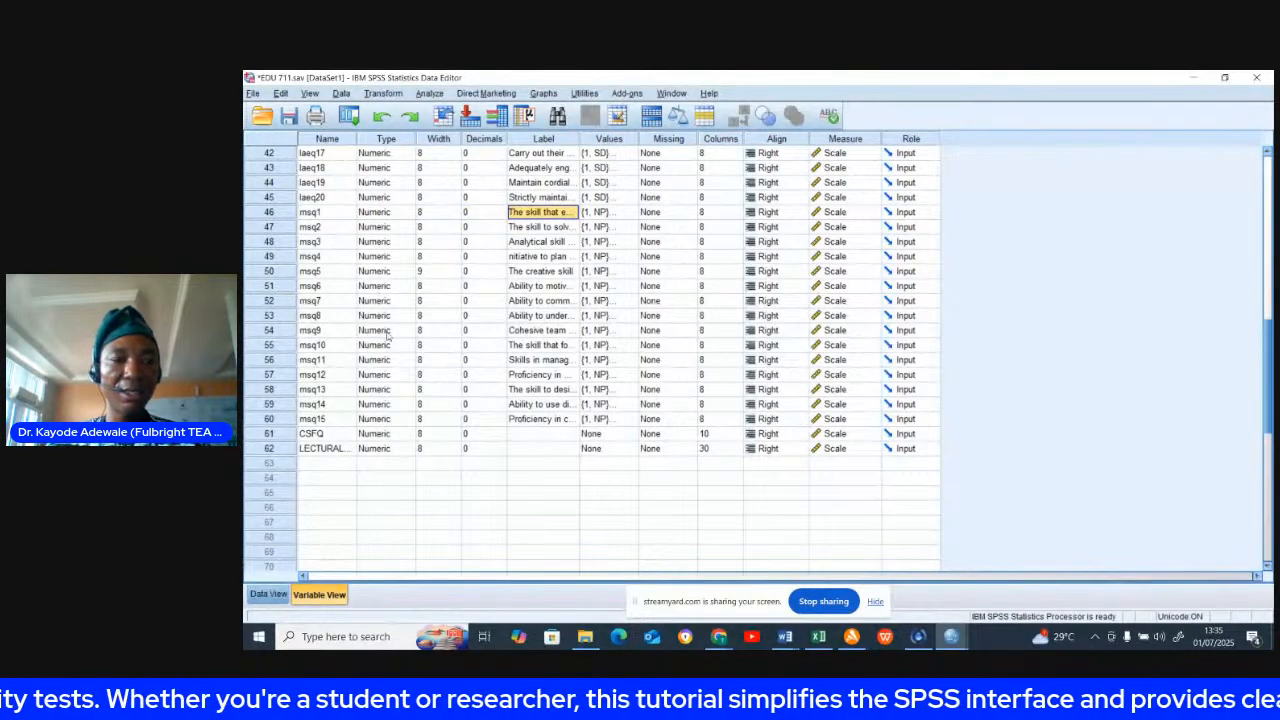
click(537, 419)
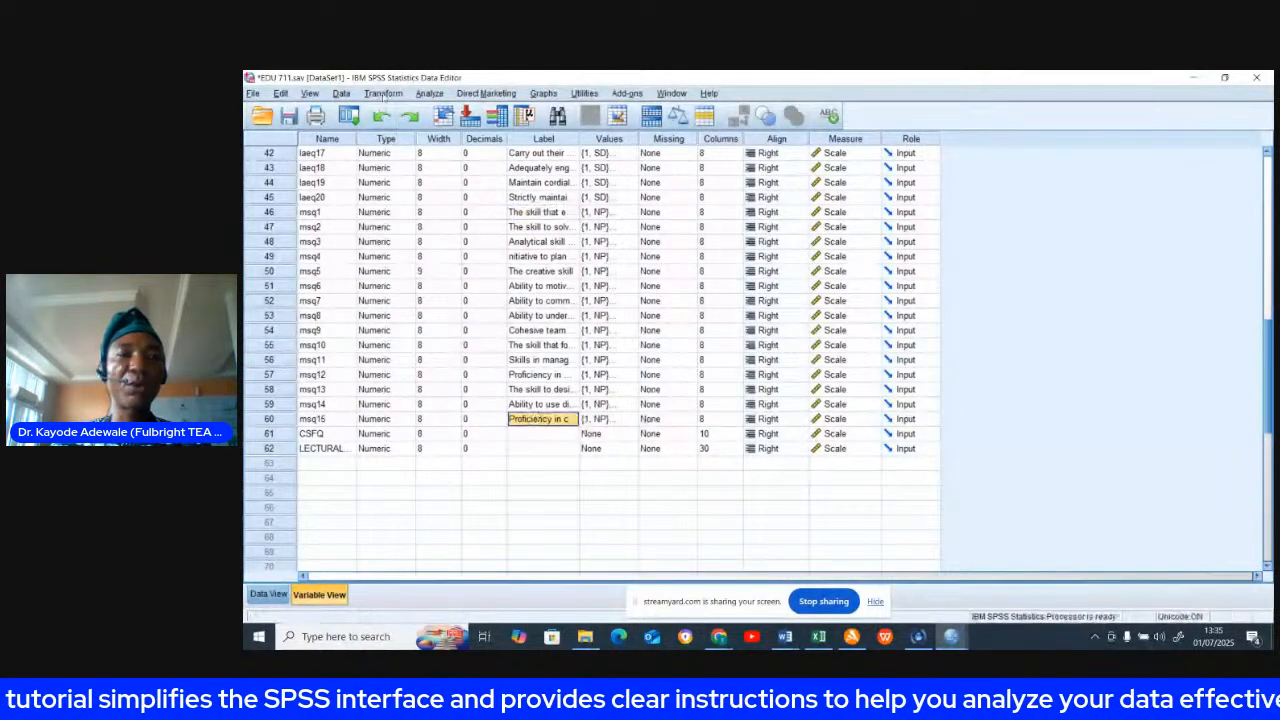
Start a fresh variable computation with cleared settings and name the target variable MANAGERIALSKILLQUESTIONNAIREMSQ.
click(384, 93)
click(385, 111)
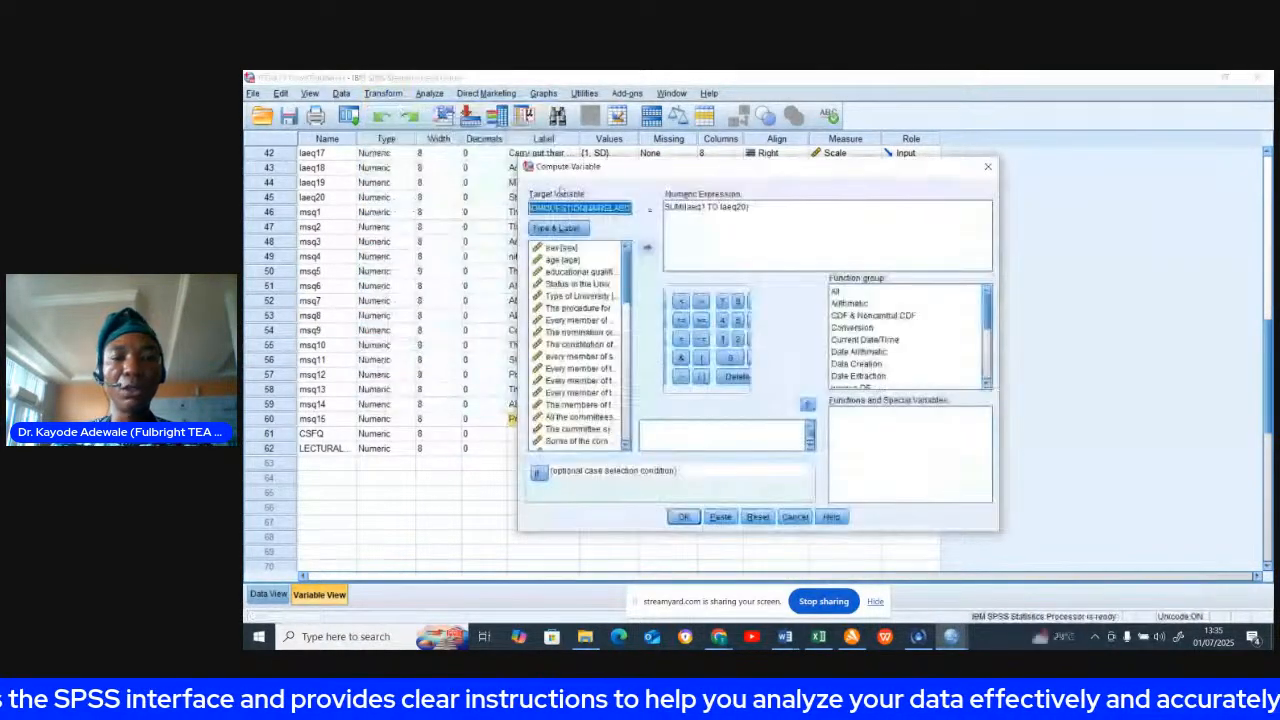
click(757, 519)
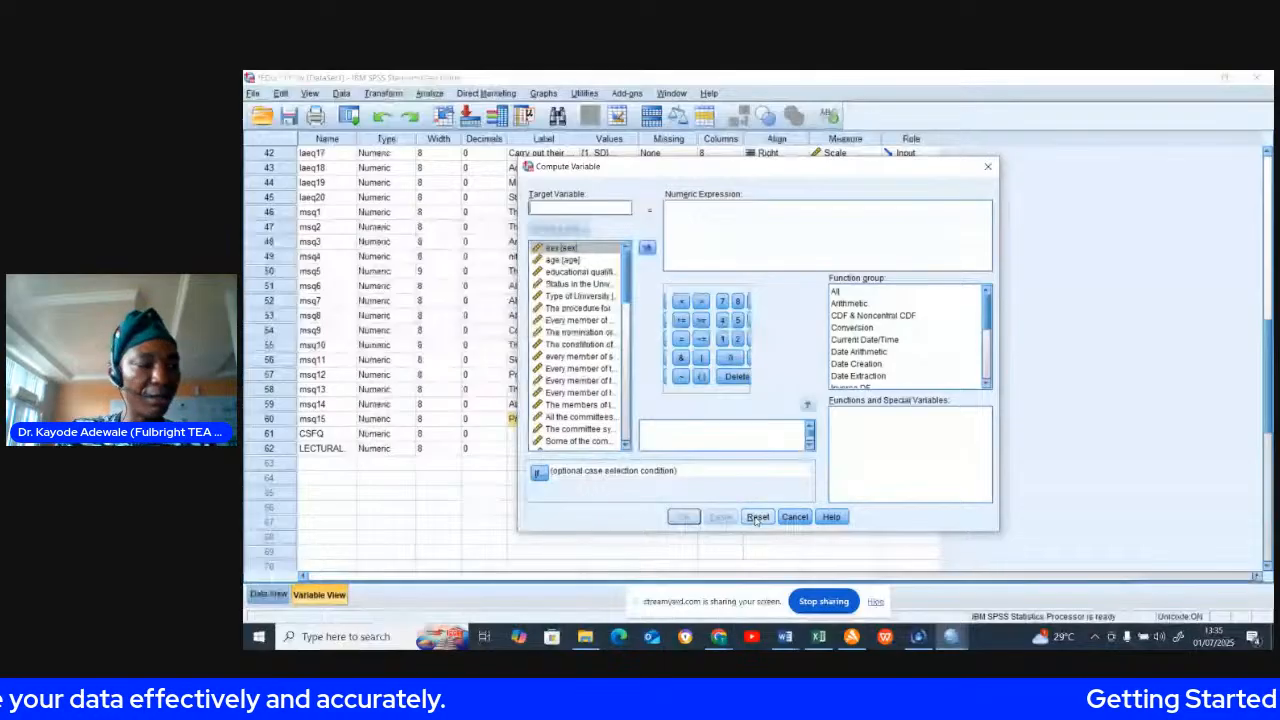
text(MANG)
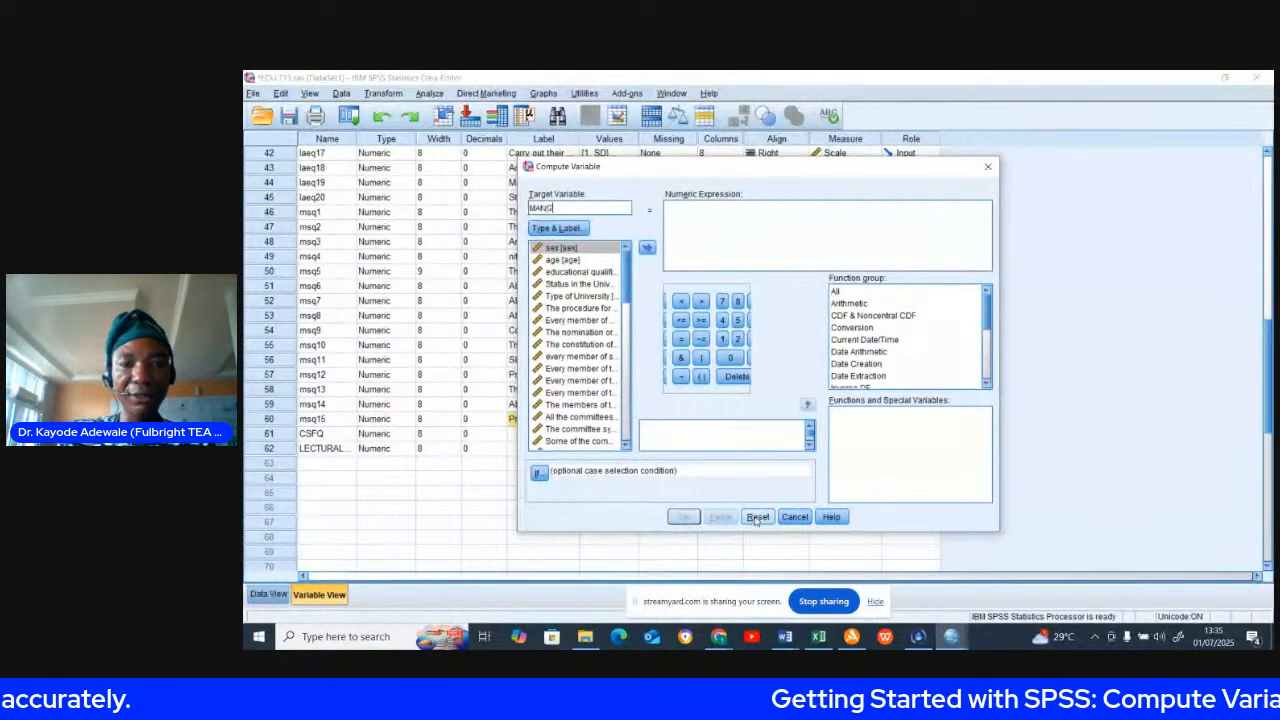
key(BackSpace)
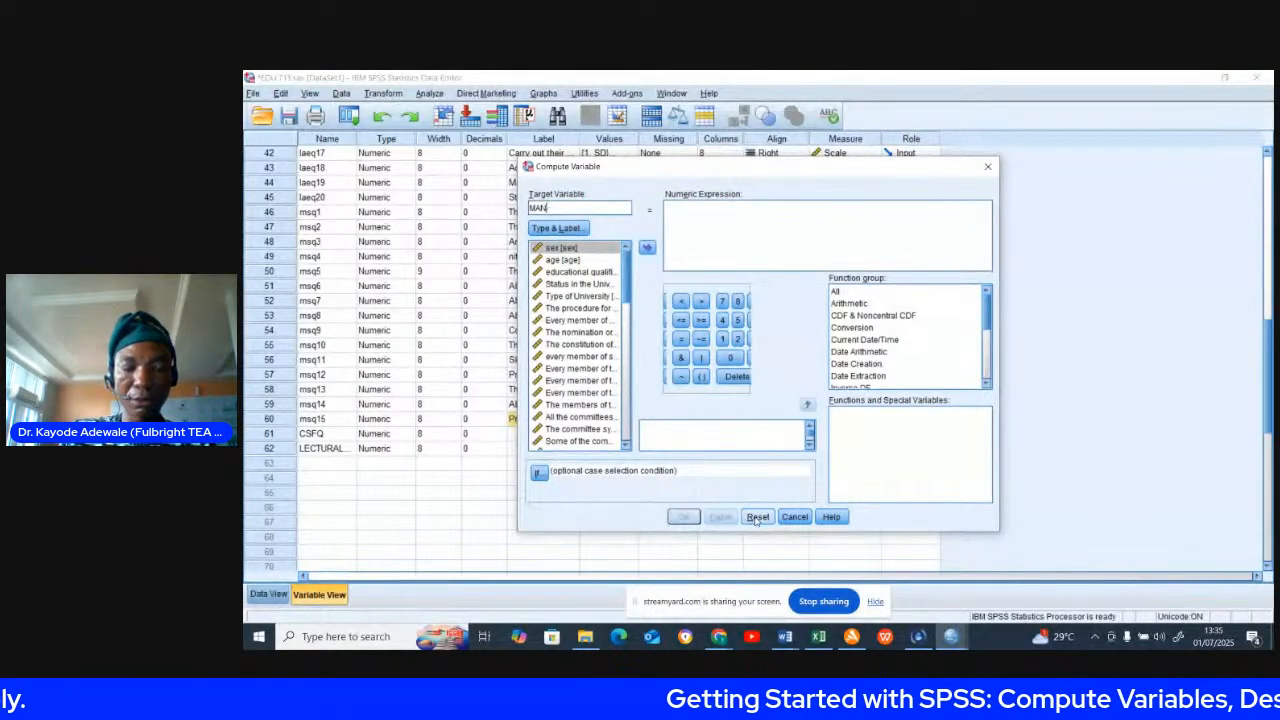
text(AGERI)
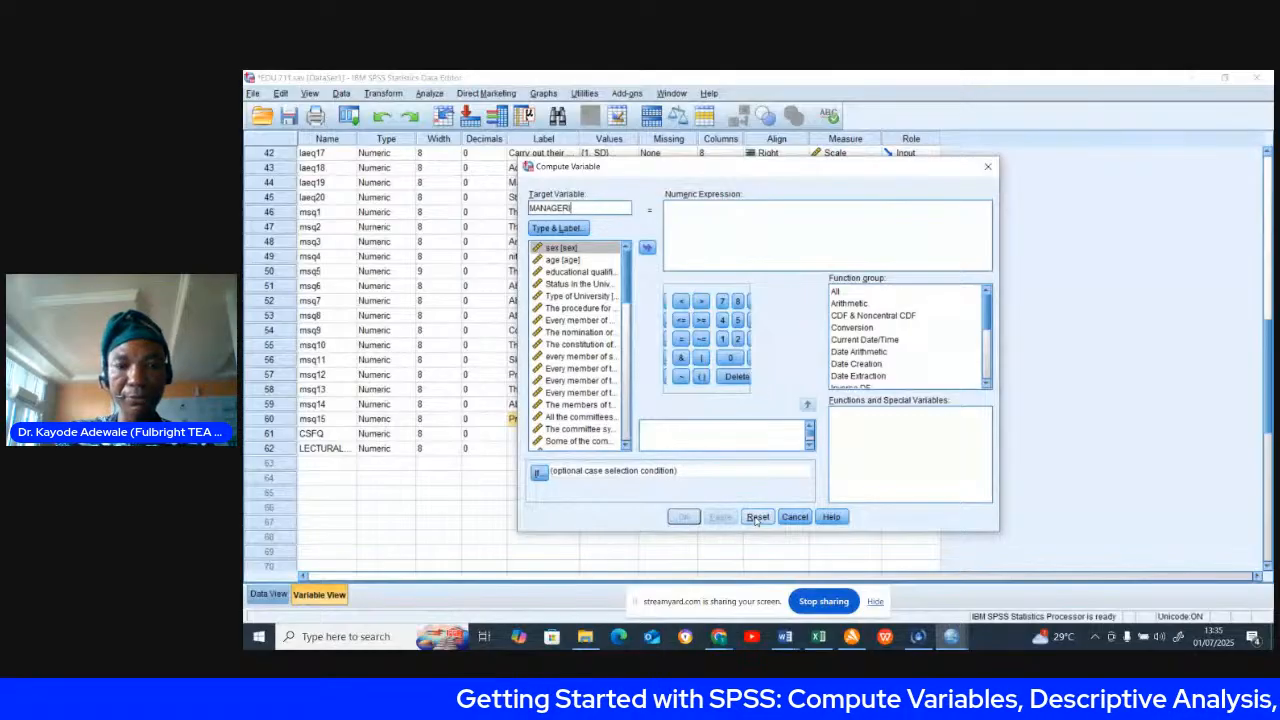
text(AL)
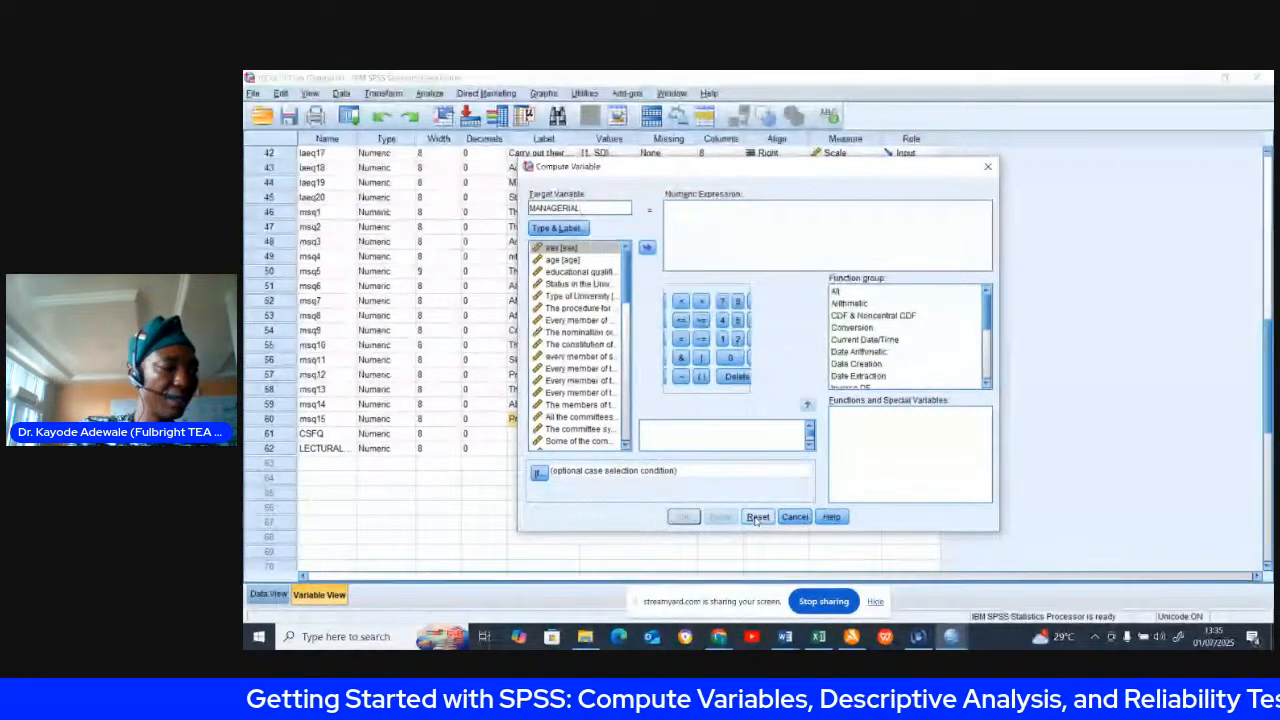
text(S)
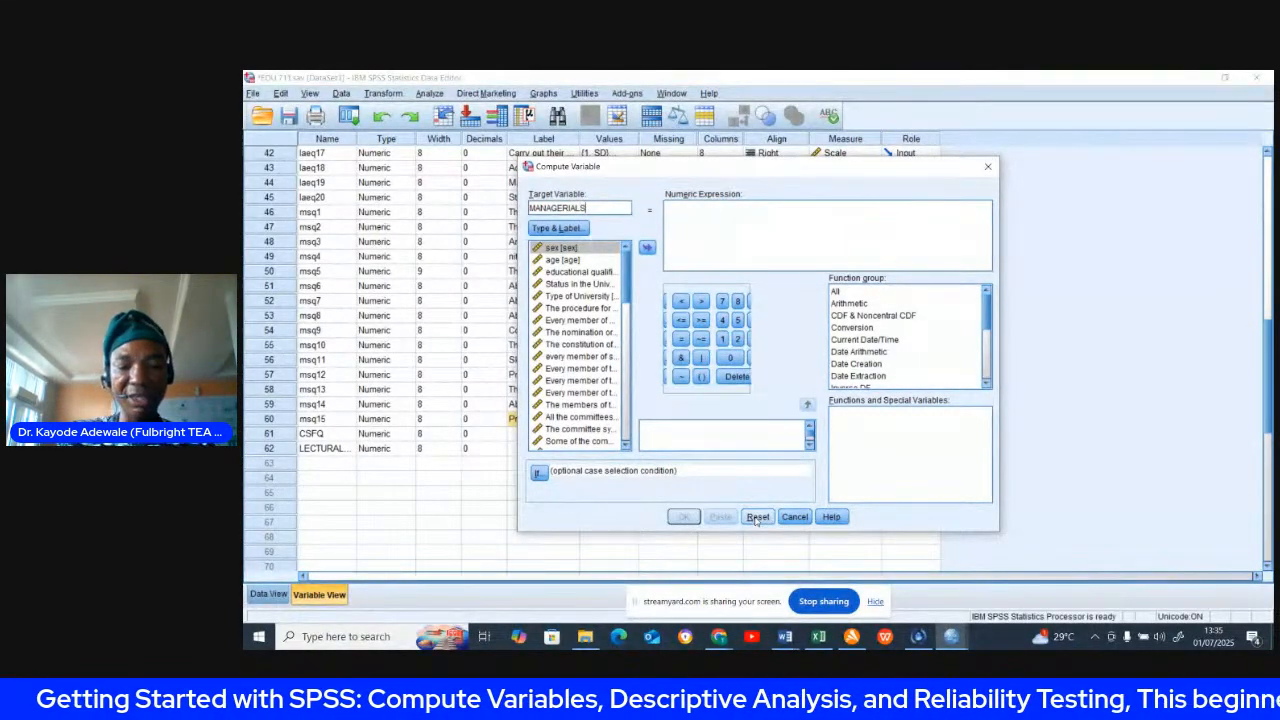
text(KILLS)
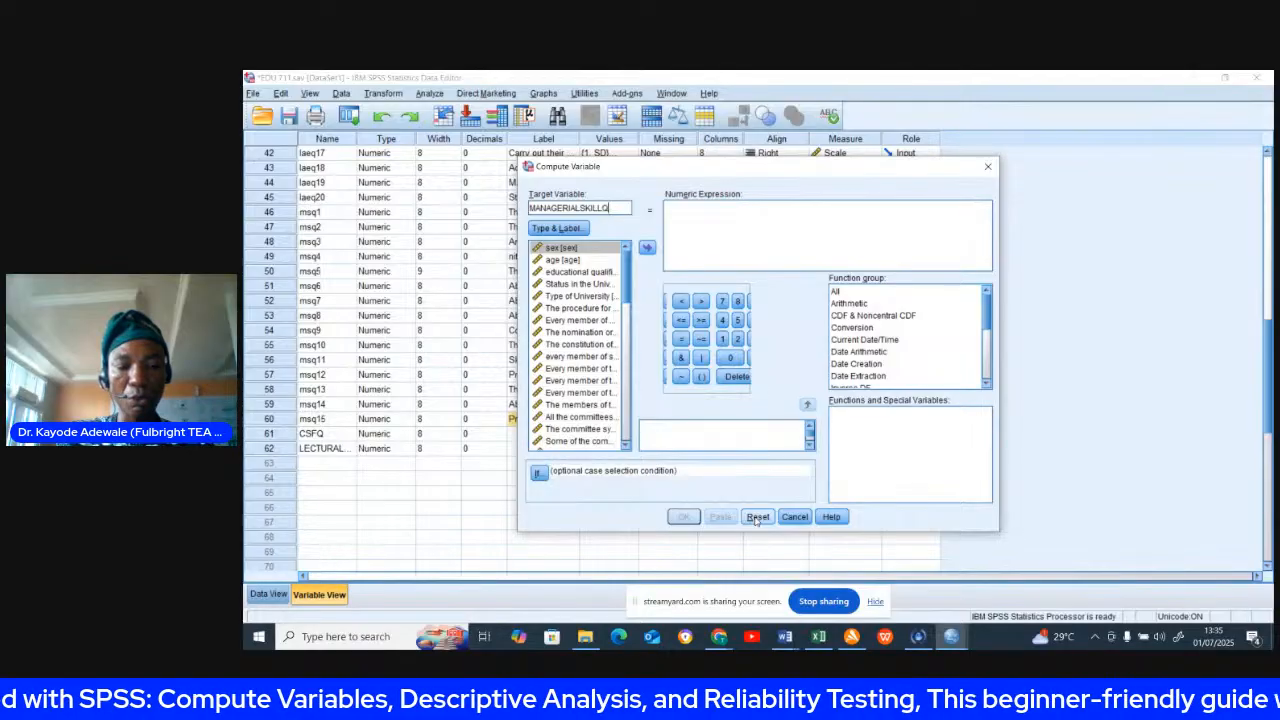
text(UESTIONNA)
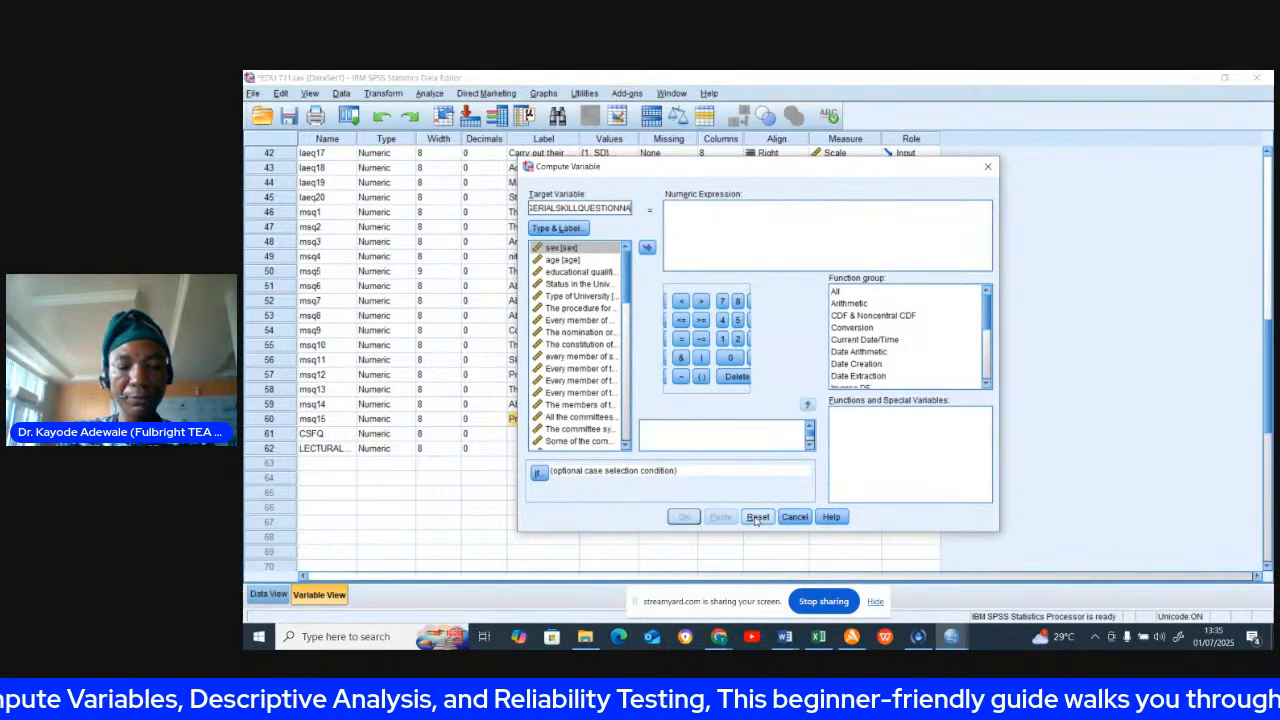
text(IRE)
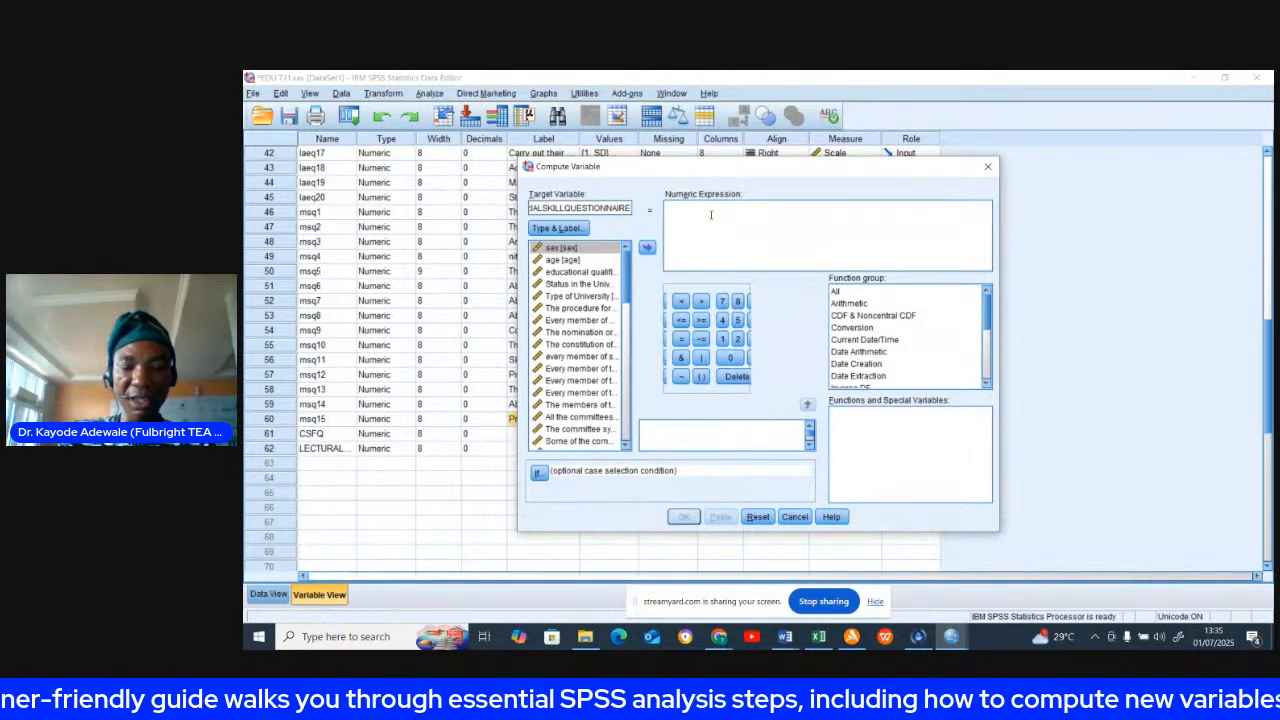
text(MS)
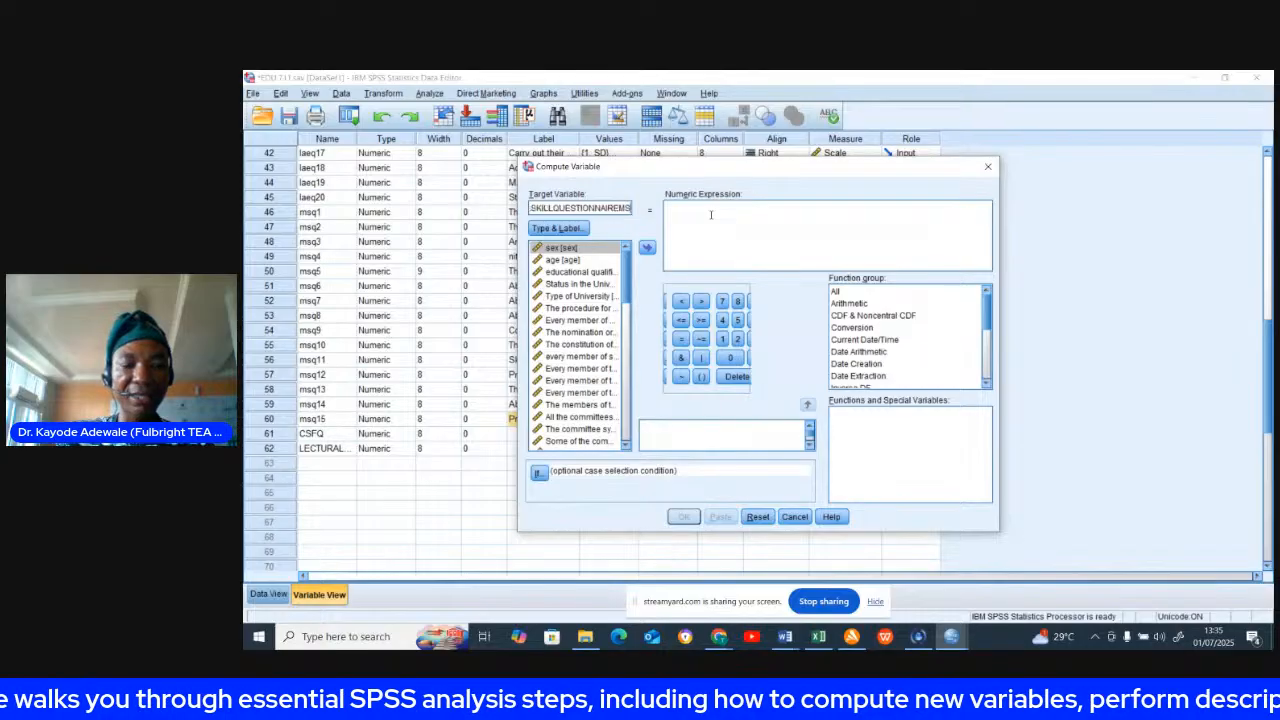
text(Q)
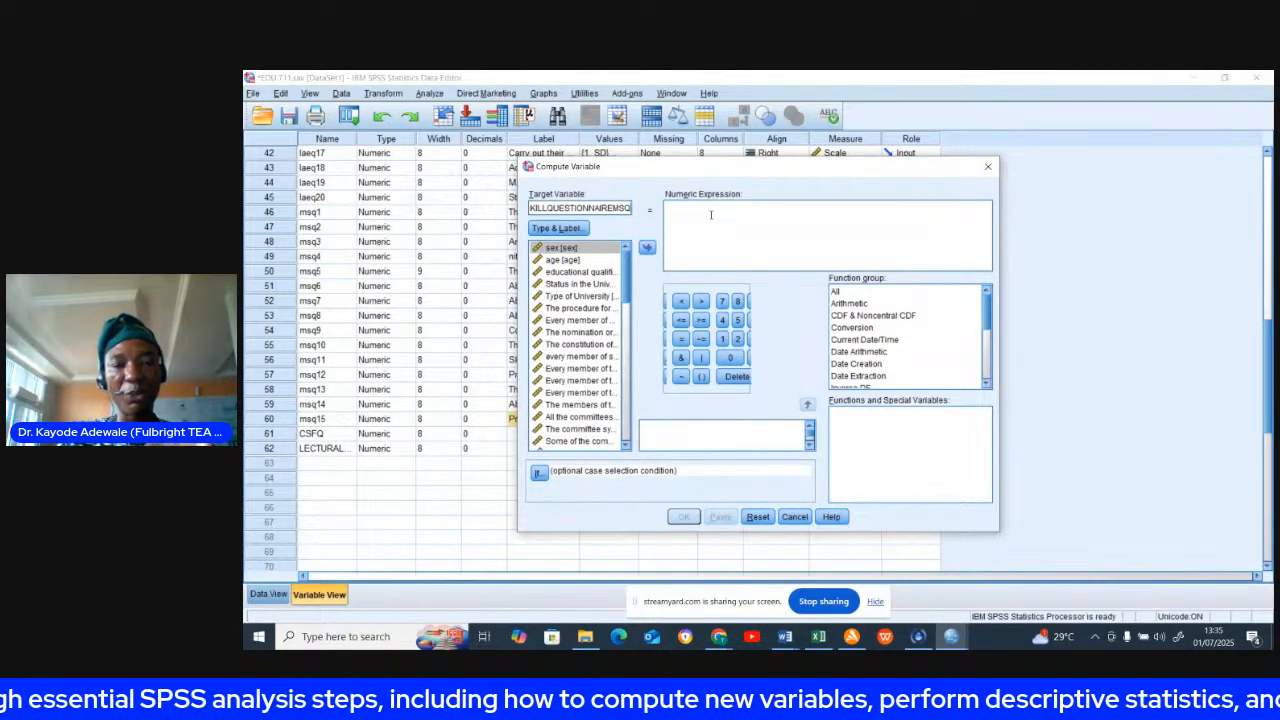
Build the numeric expression SUM(msq1 TO msq15) for the target variable, taking both items from the variable list.
click(711, 215)
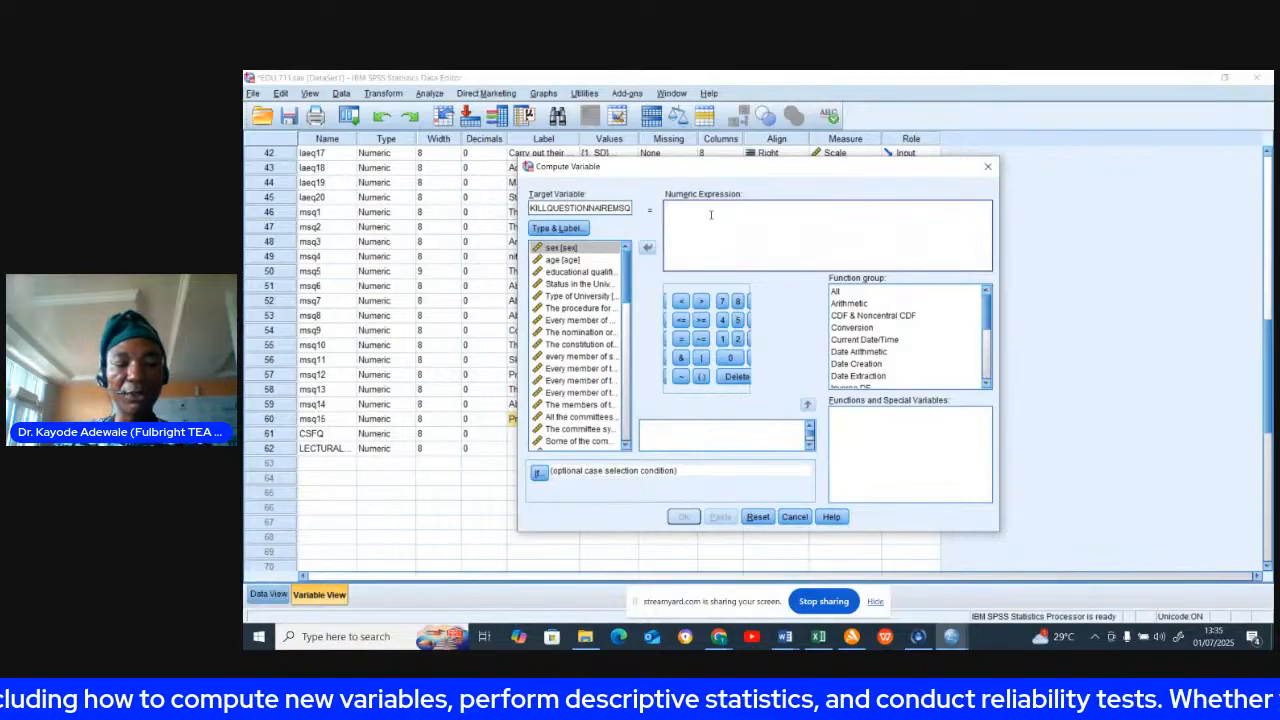
text(SUM)
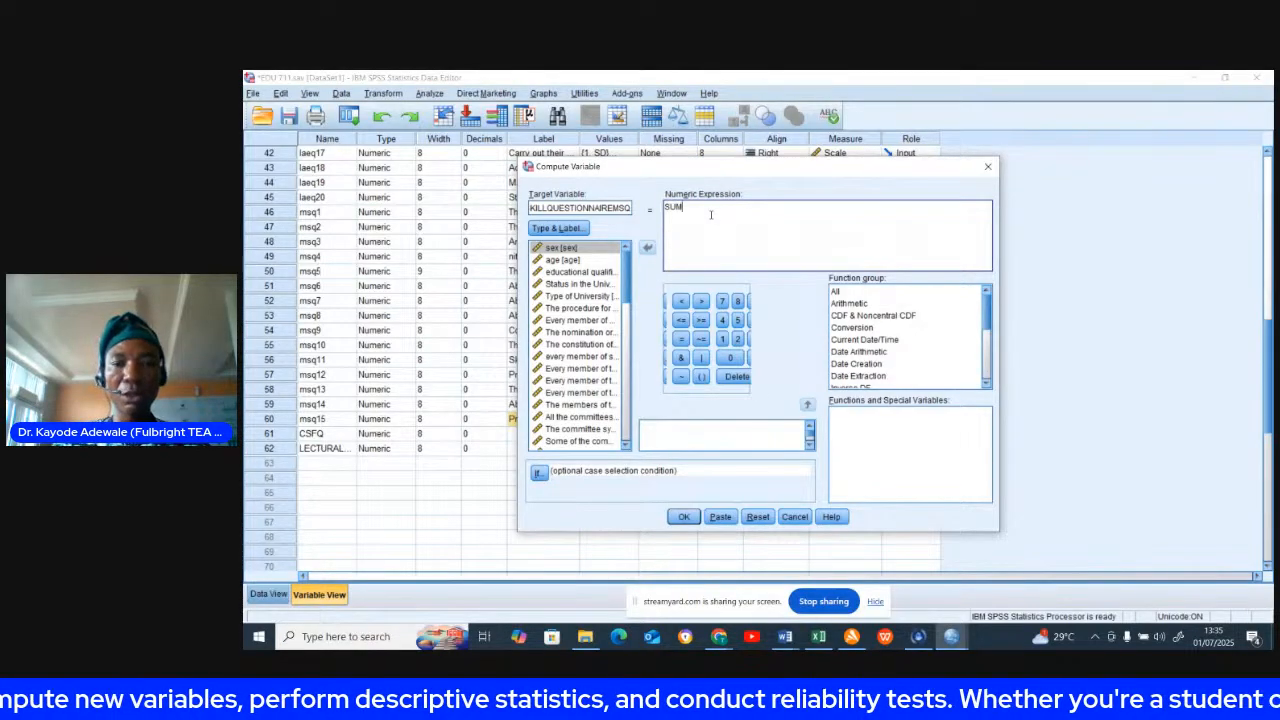
click(701, 378)
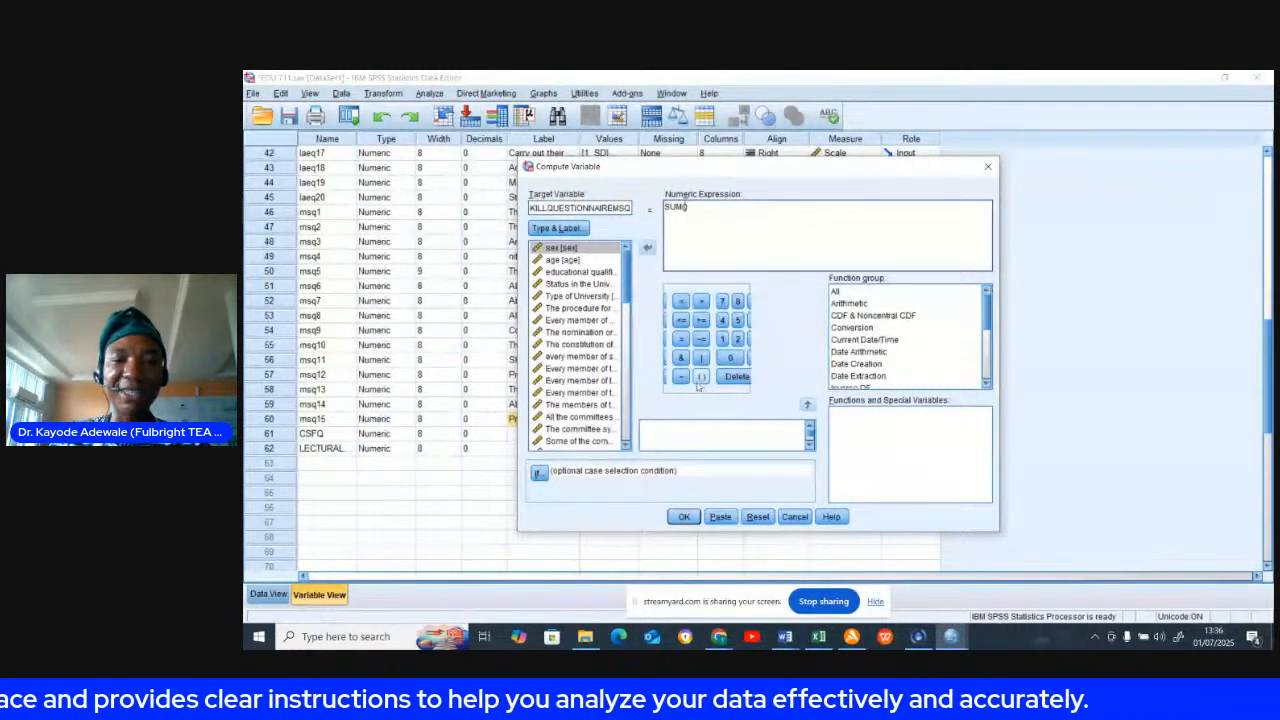
scroll(628, 330, down, 4)
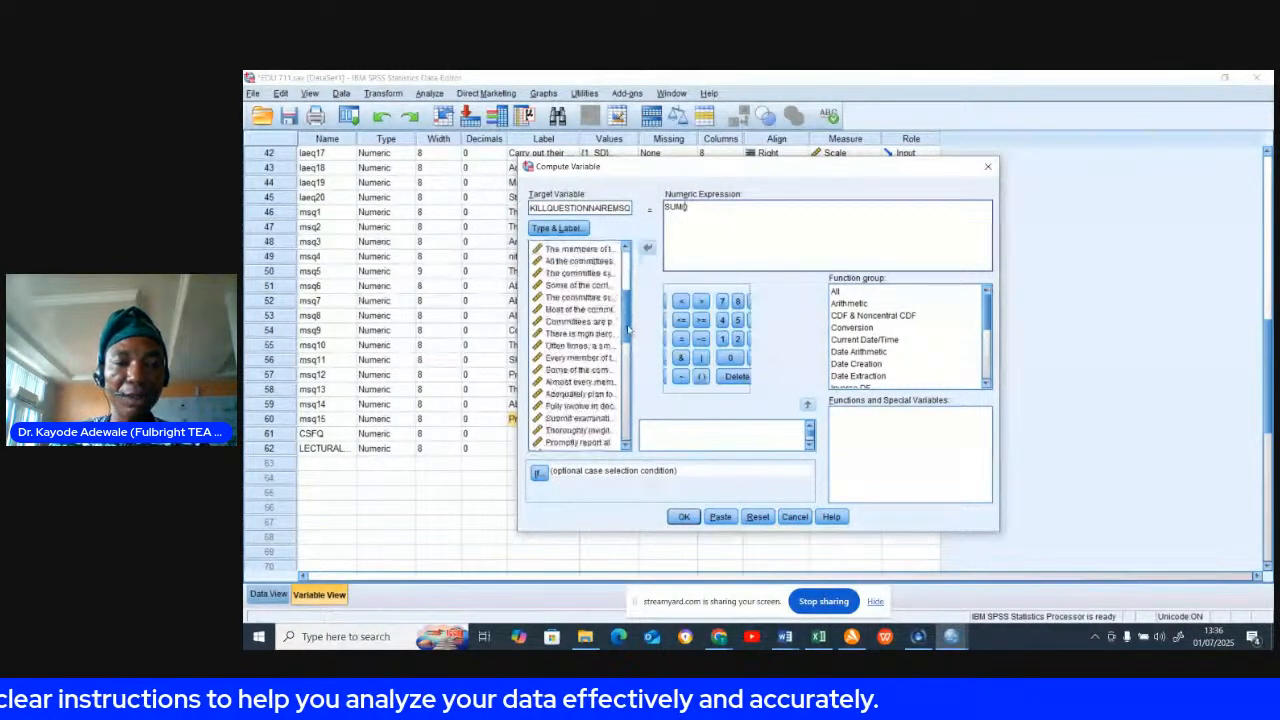
drag(628, 330, 634, 430)
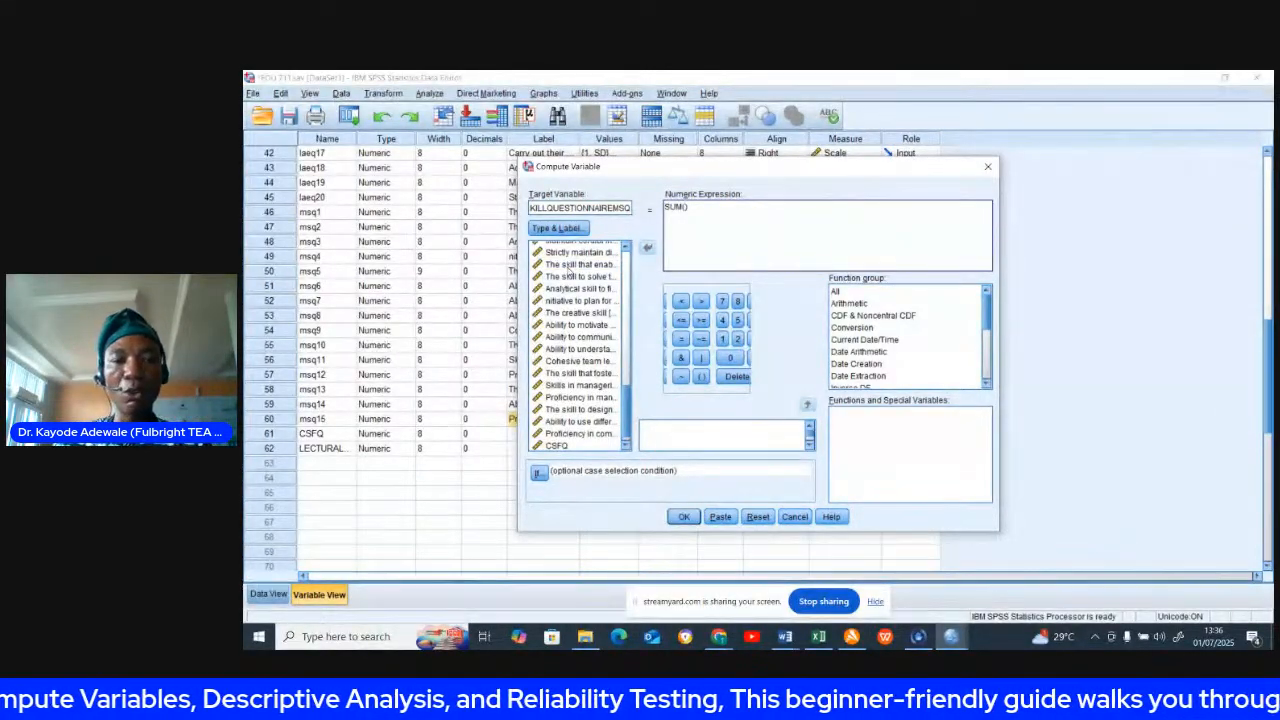
double_click(568, 266)
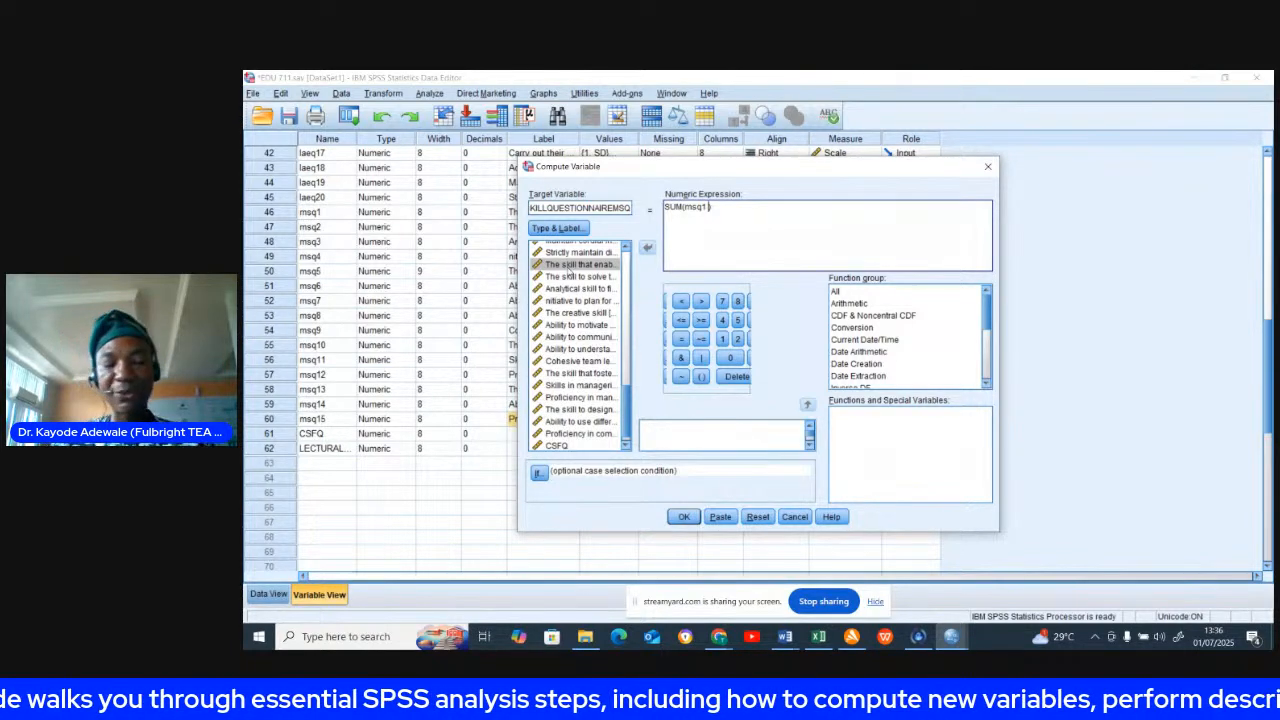
text(TO)
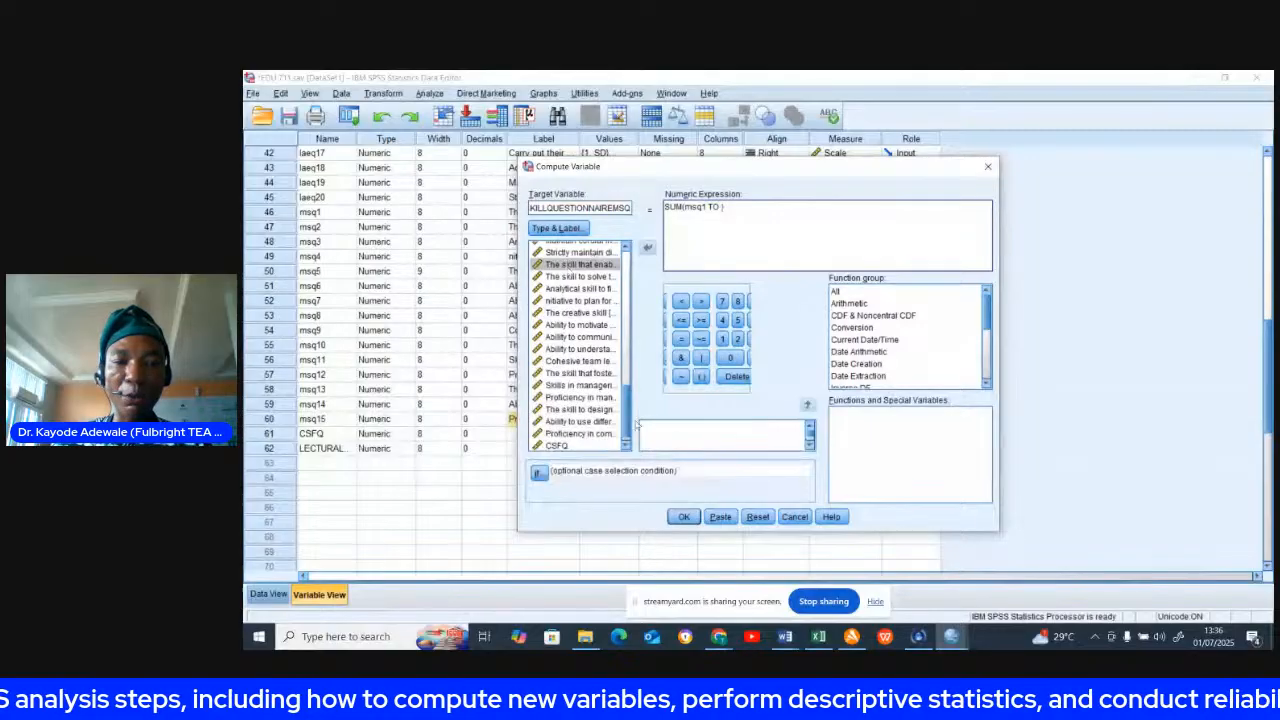
scroll(628, 432, down, 1)
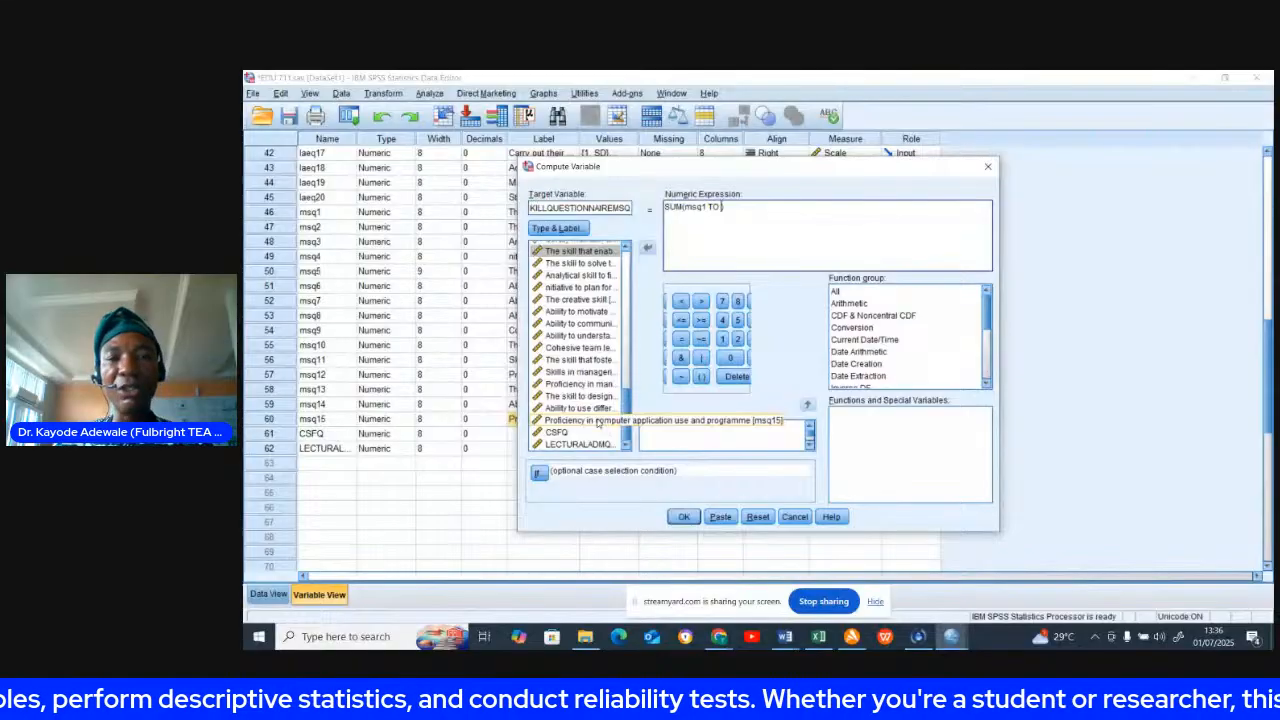
double_click(598, 421)
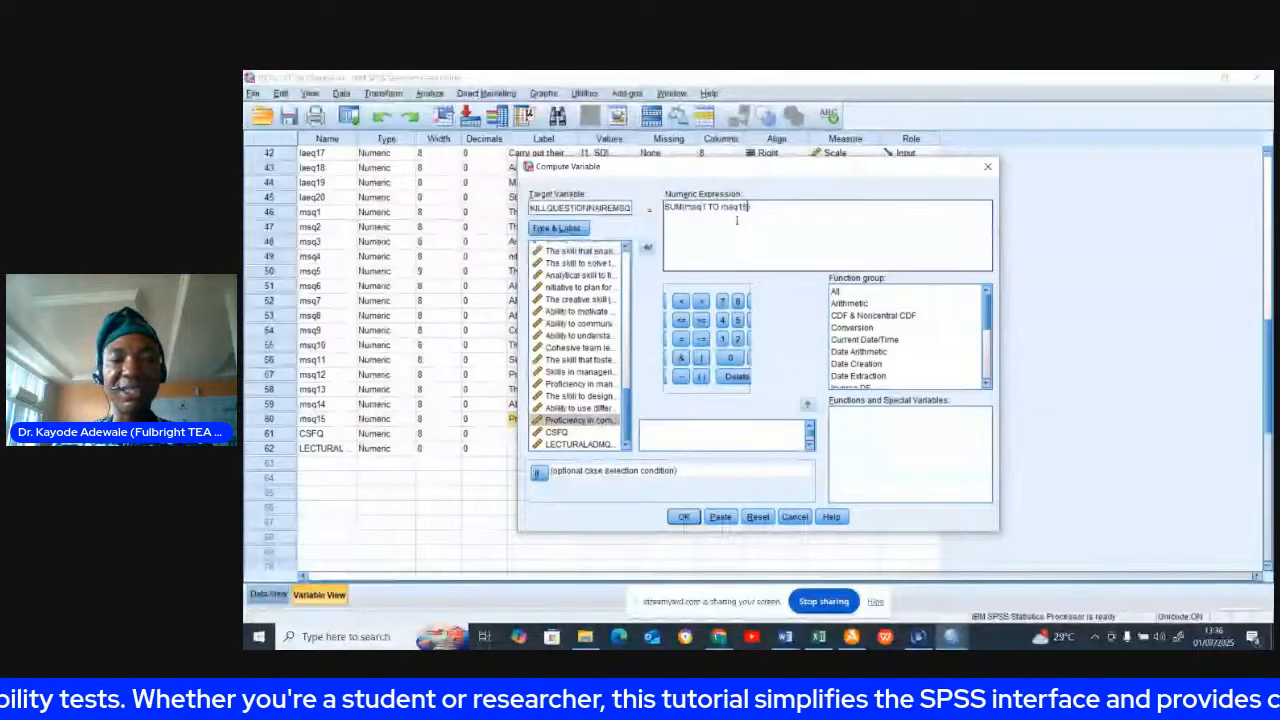
Run the msq sum computation and minimise the output log after viewing its COMPUTE command.
click(684, 517)
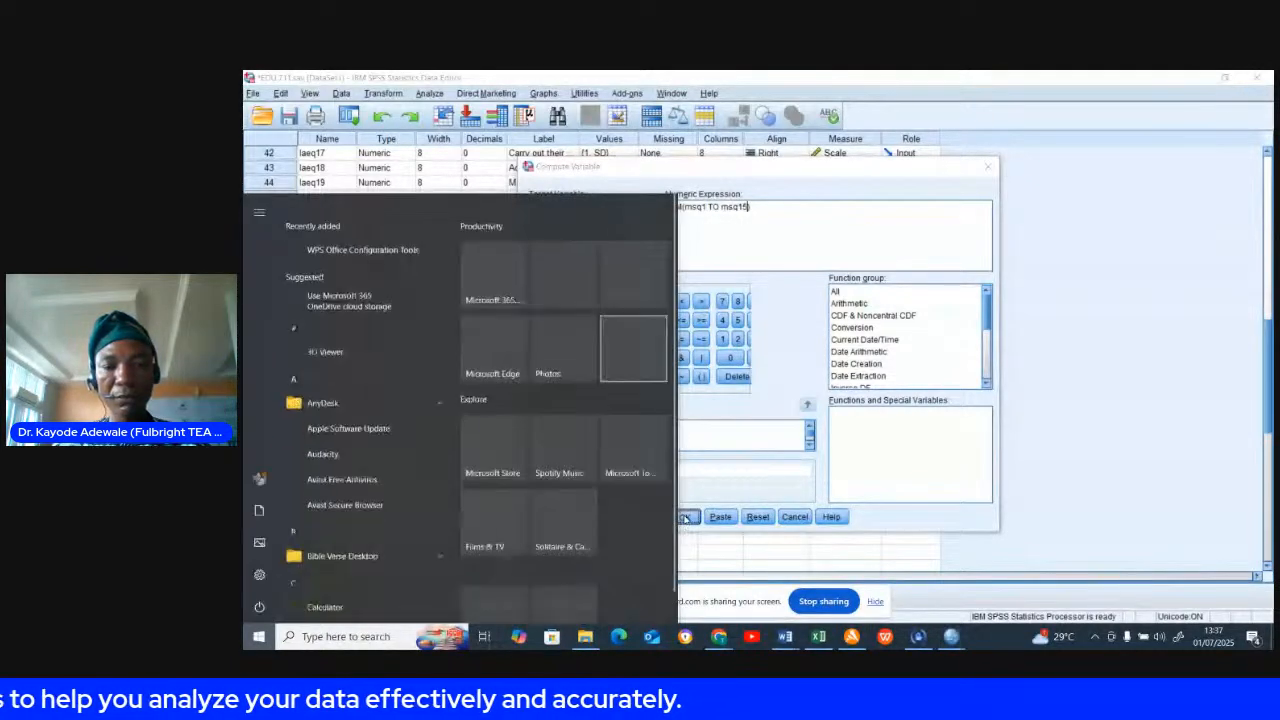
click(679, 503)
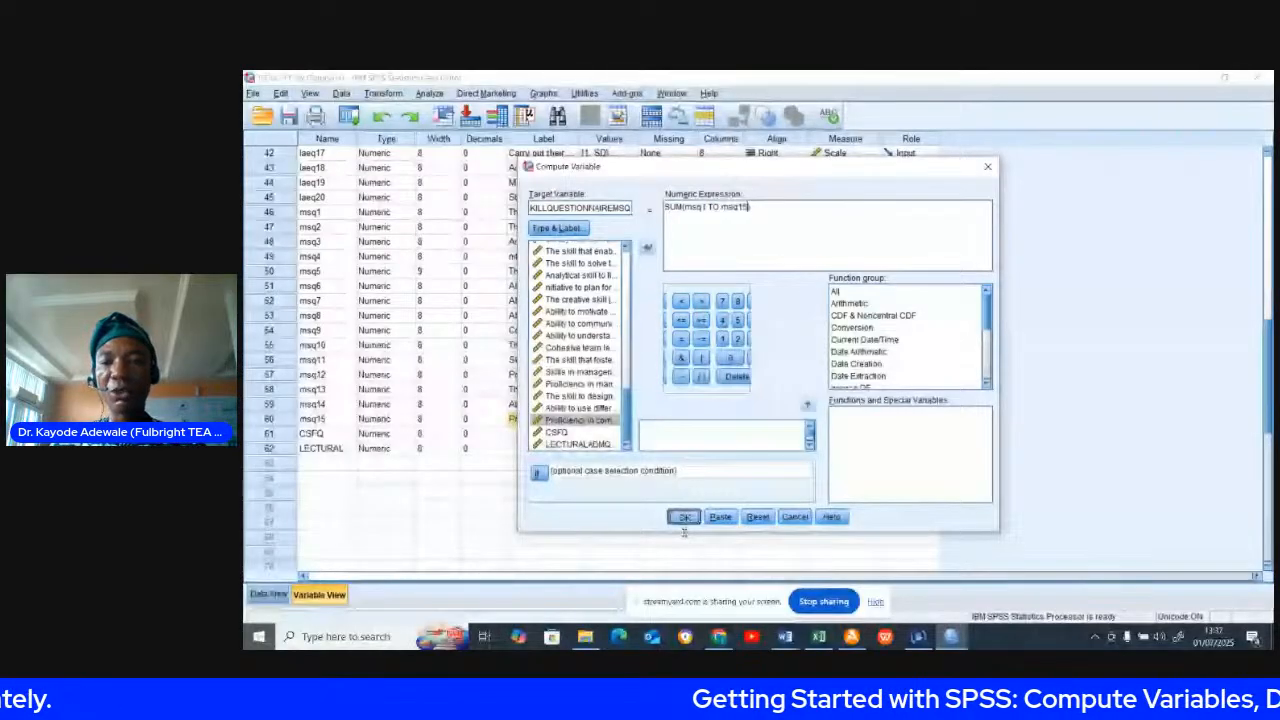
click(685, 520)
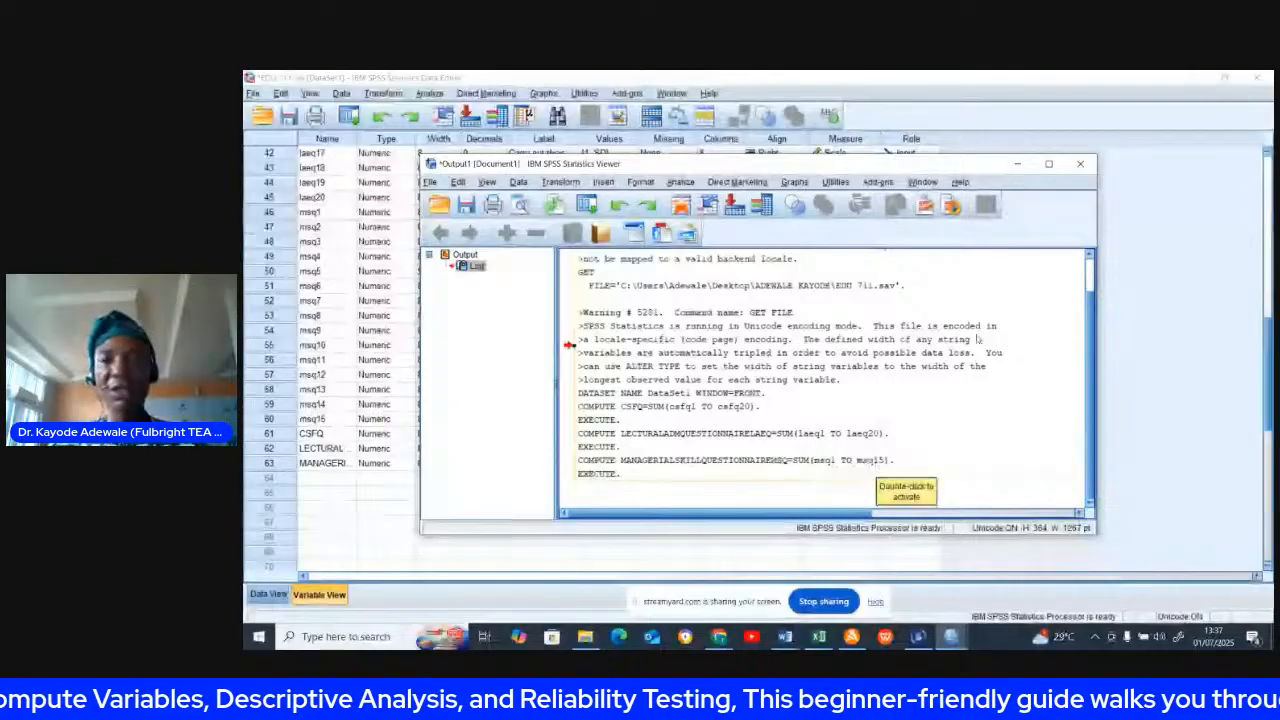
click(877, 466)
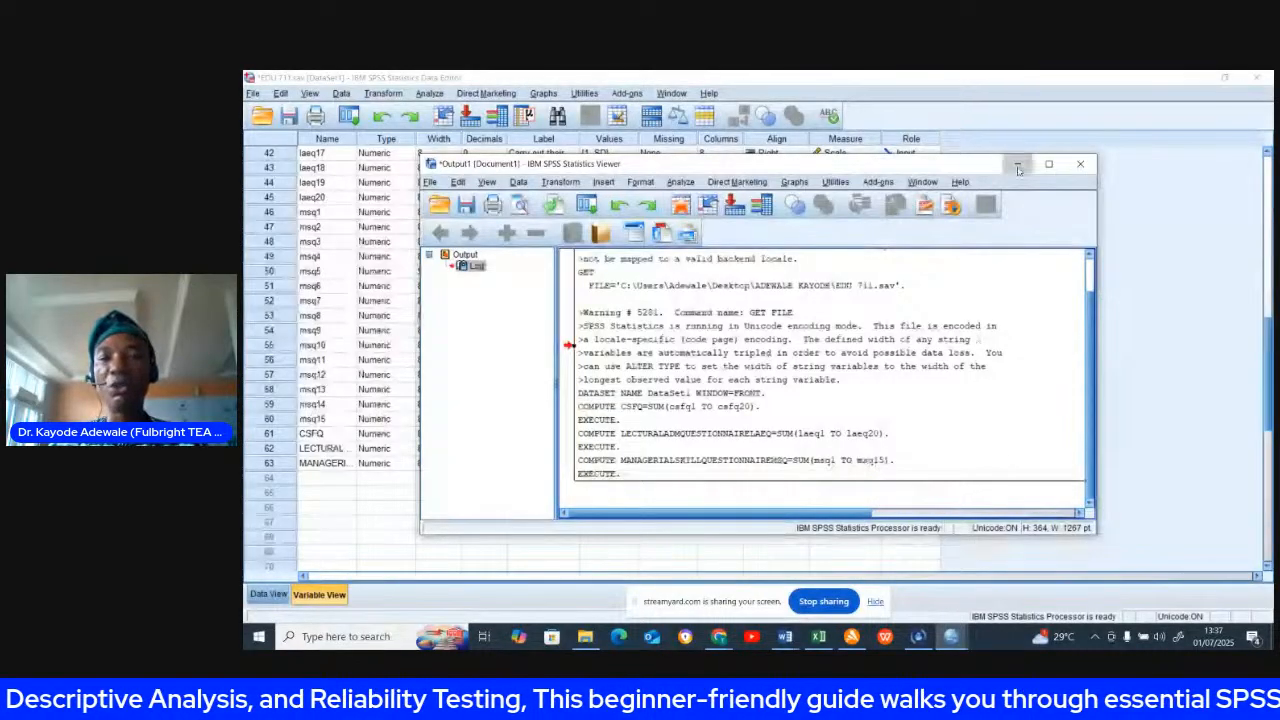
click(1018, 166)
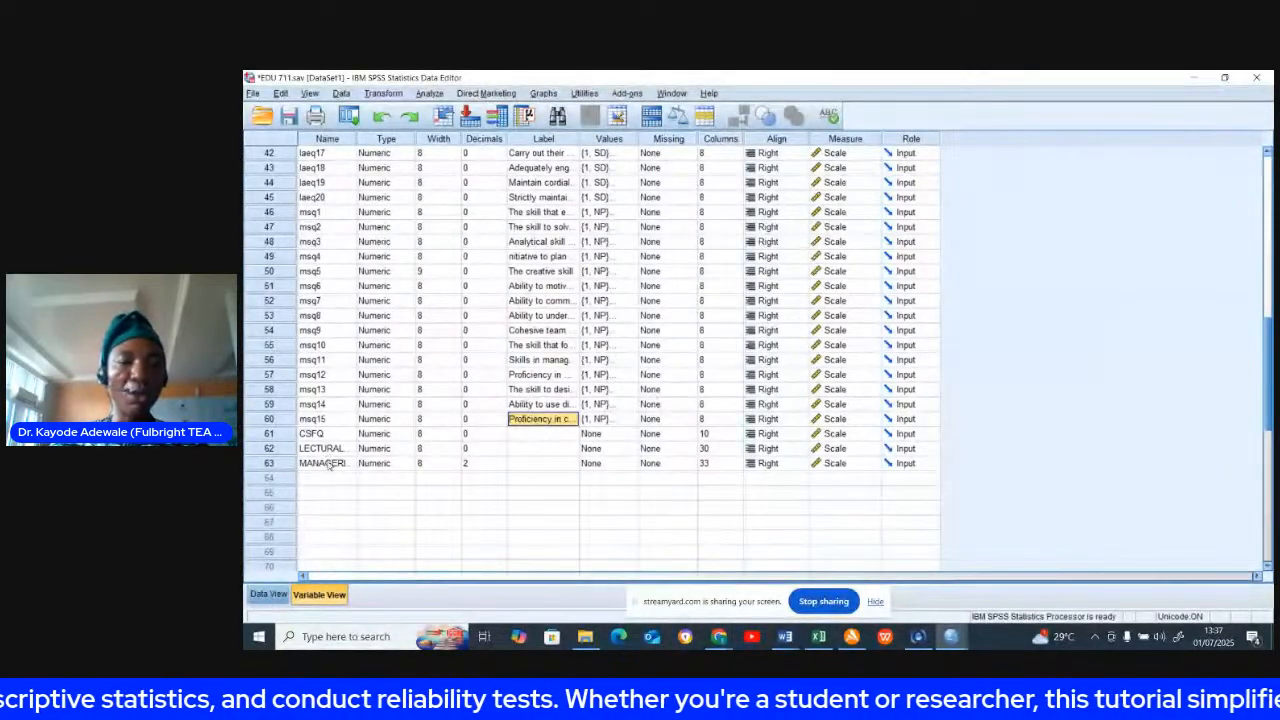
Find the new managerial skill variable in the variable definitions and view its column in the data.
click(327, 463)
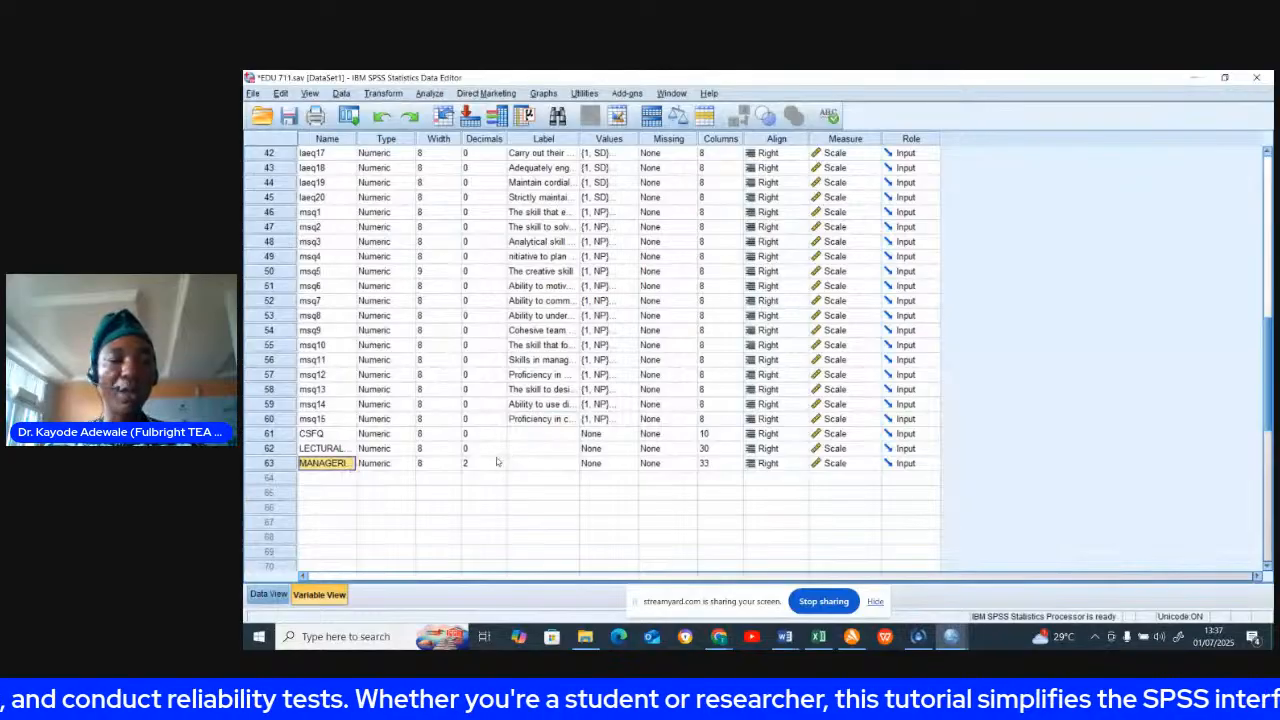
click(447, 491)
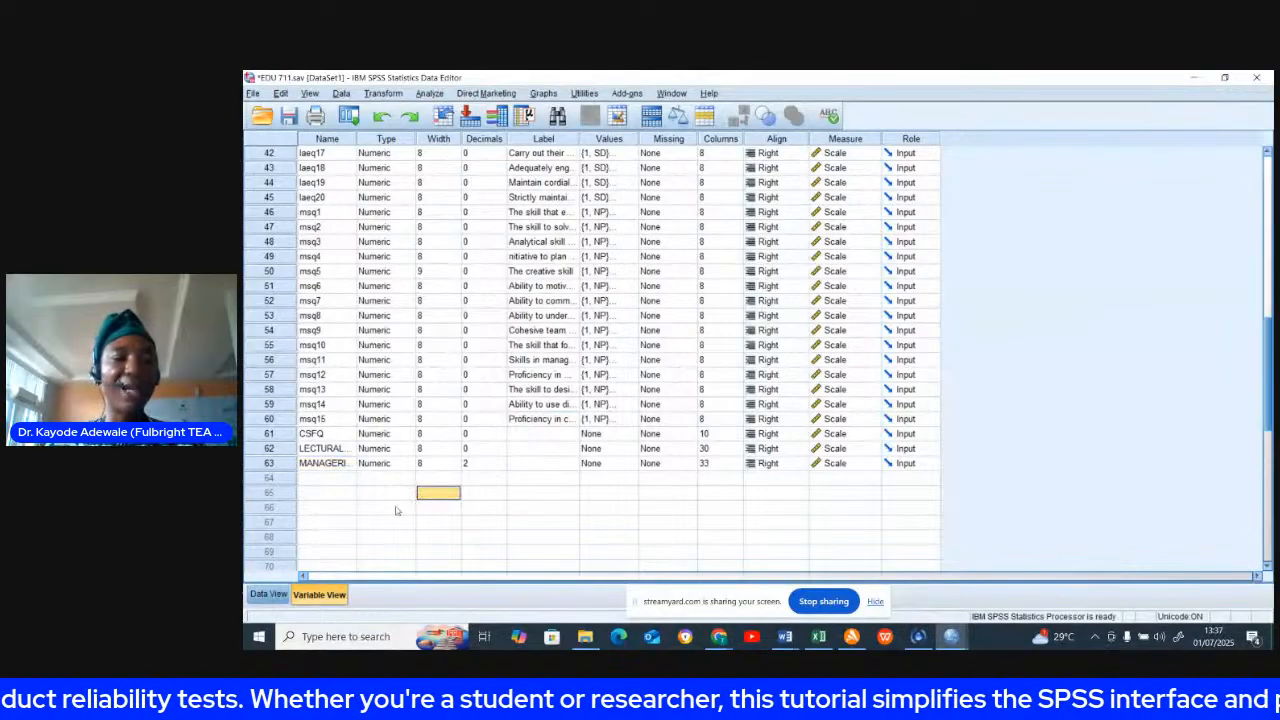
click(268, 594)
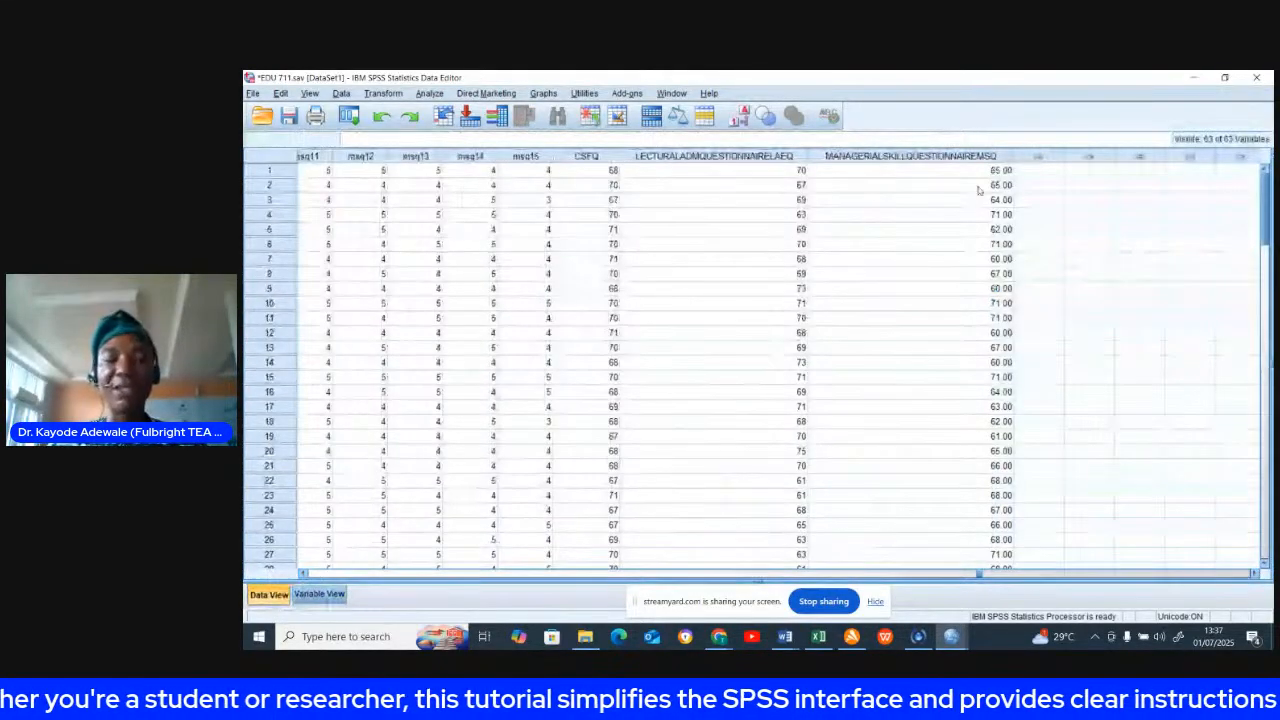
Set the decimals of MANAGERIALSKILLQUESTIONNAIREMSQ to 0 in the variable definitions and return to the data values.
click(318, 595)
click(502, 466)
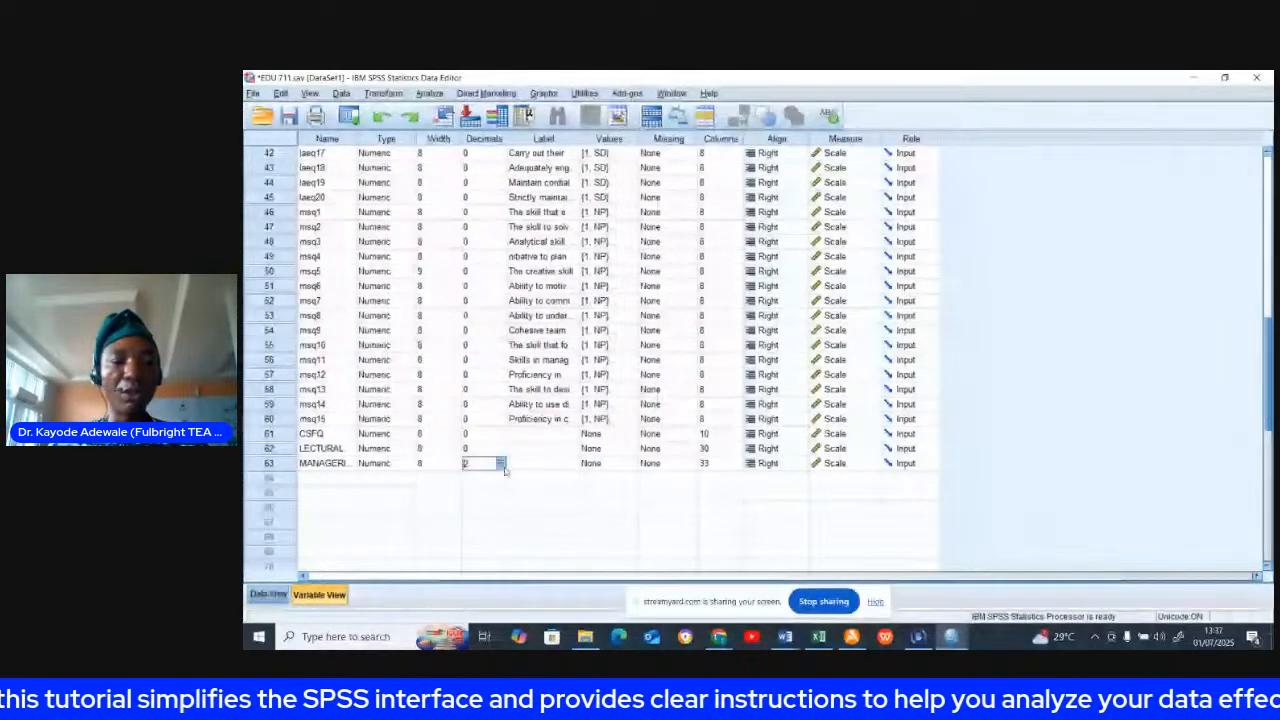
click(502, 467)
click(502, 467)
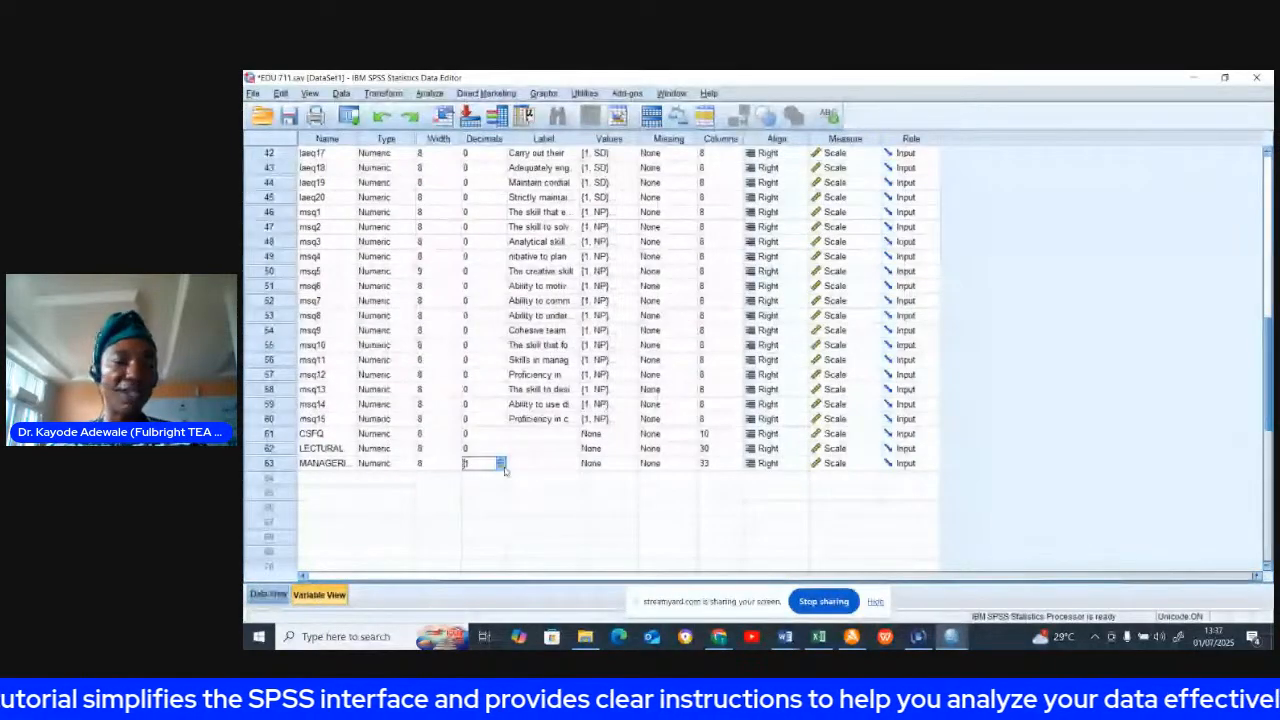
click(272, 596)
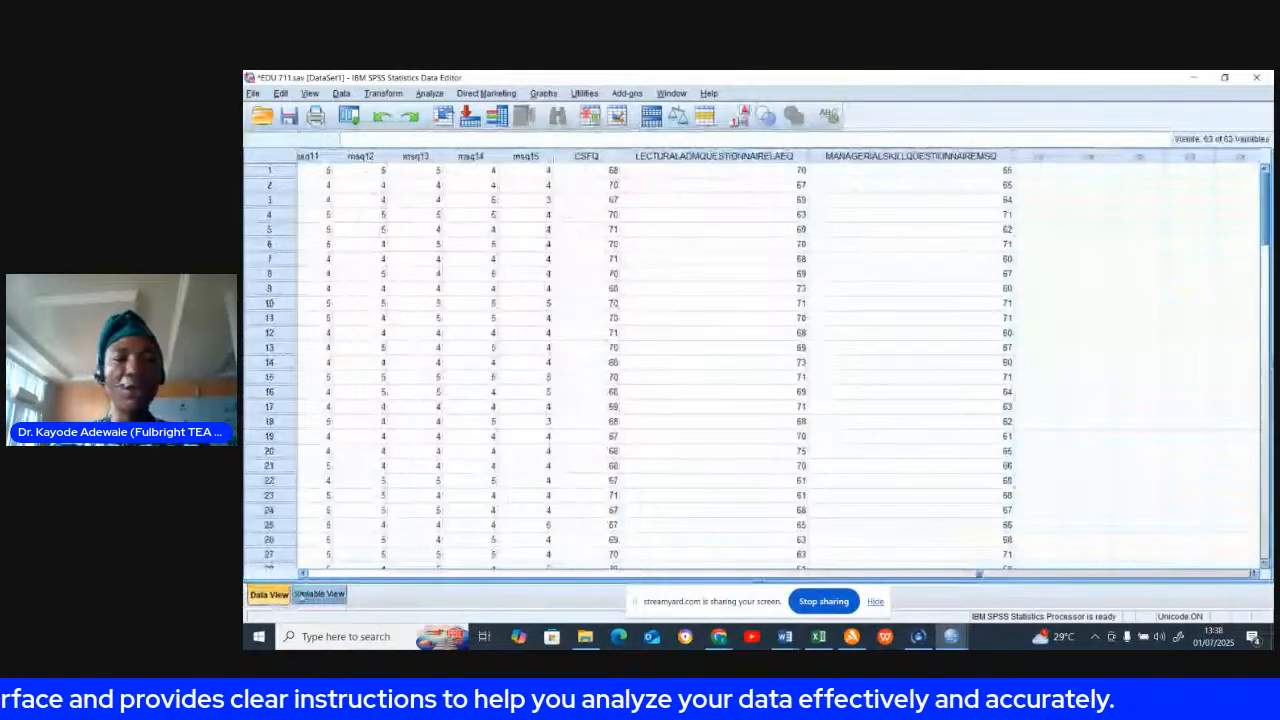
Examine the computed CSFQ, LAEQ and MSQ score columns in the data, selecting the first case's LAEQ value.
click(300, 596)
click(270, 595)
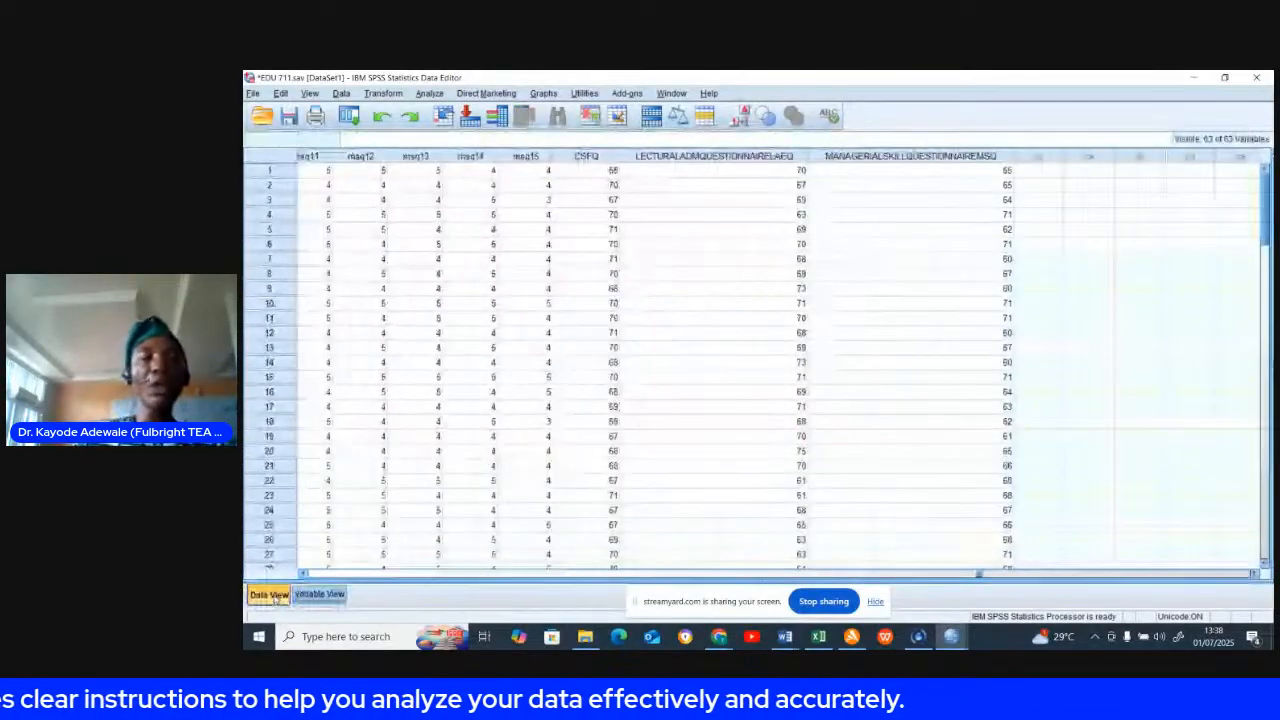
click(718, 172)
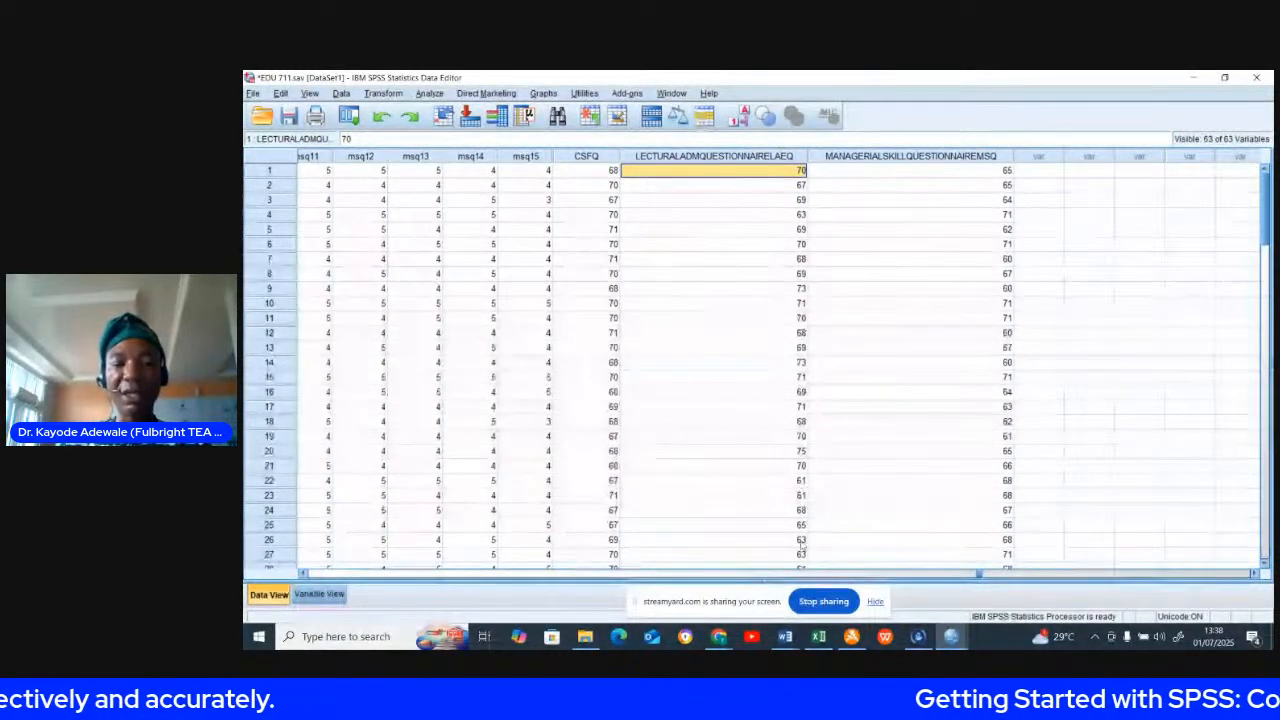
mouse_move(712, 645)
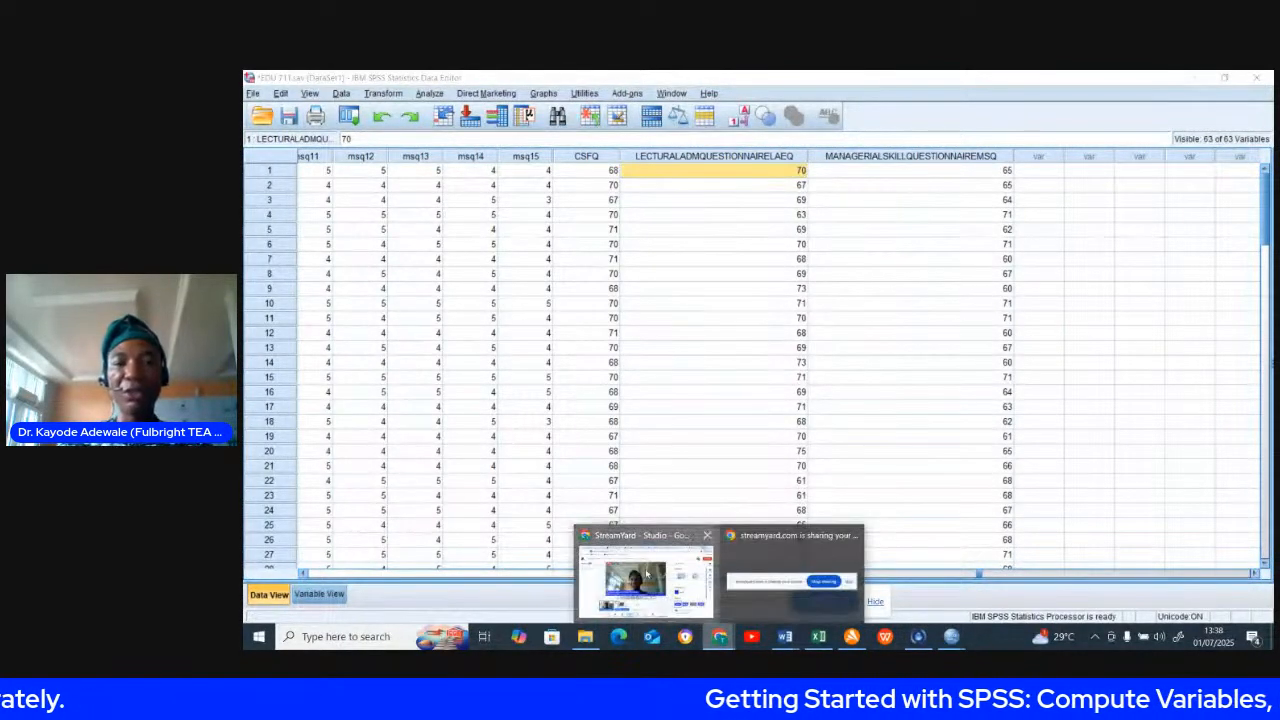
click(647, 575)
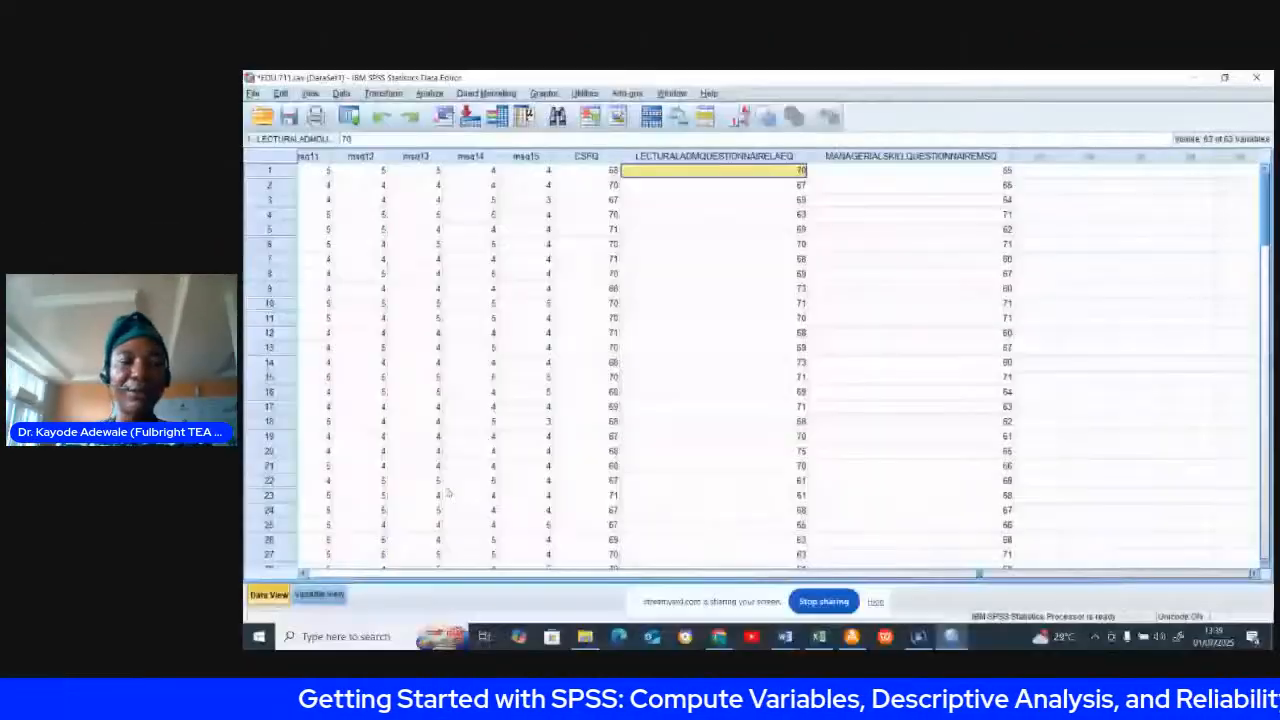
Move back along case 20 from the msq items to the sex column at the start of the data.
click(390, 451)
key(Left)
key(Left)
key(Left)
key(Left)
key(Left)
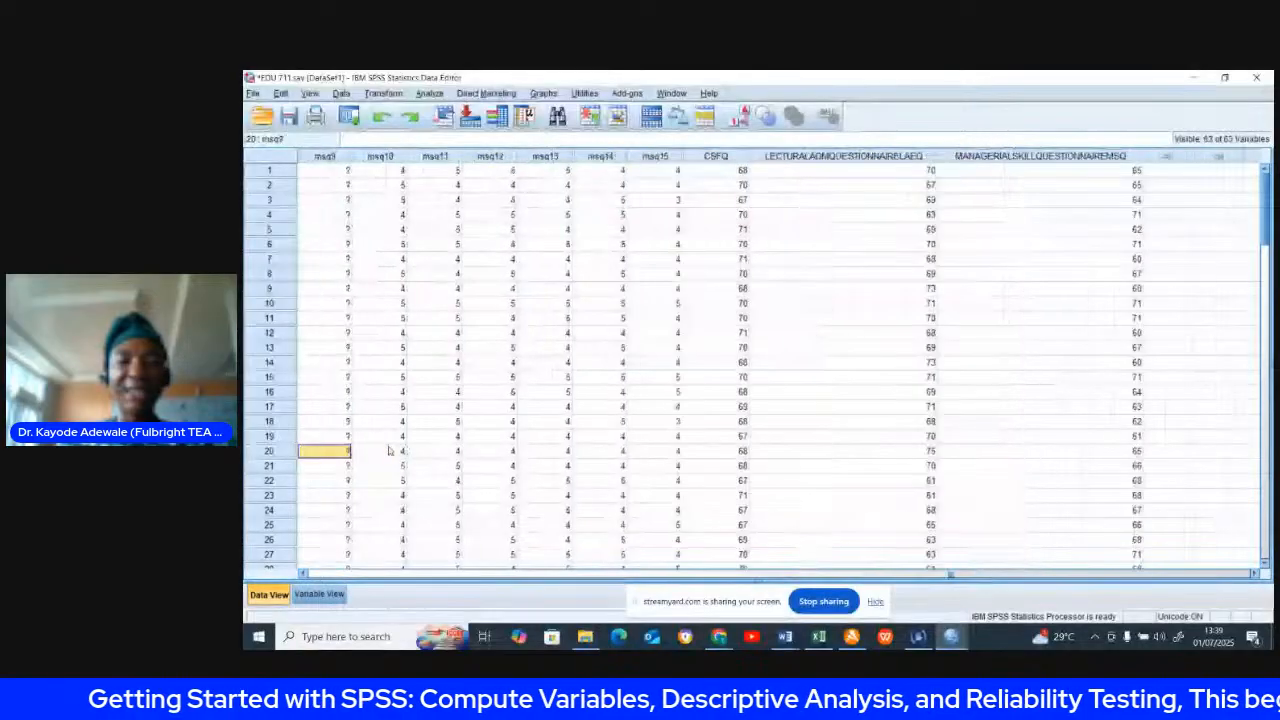
key(Left)
key(Left)
key(Left)
key(Left)
key(Left)
key(Left)
key(Left)
key(Left)
key(Left)
key(Left)
key(Left)
key(Left)
key(Left)
key(Left)
key(Left)
key(Left)
key(Left)
key(Left)
key(Left)
key(Left)
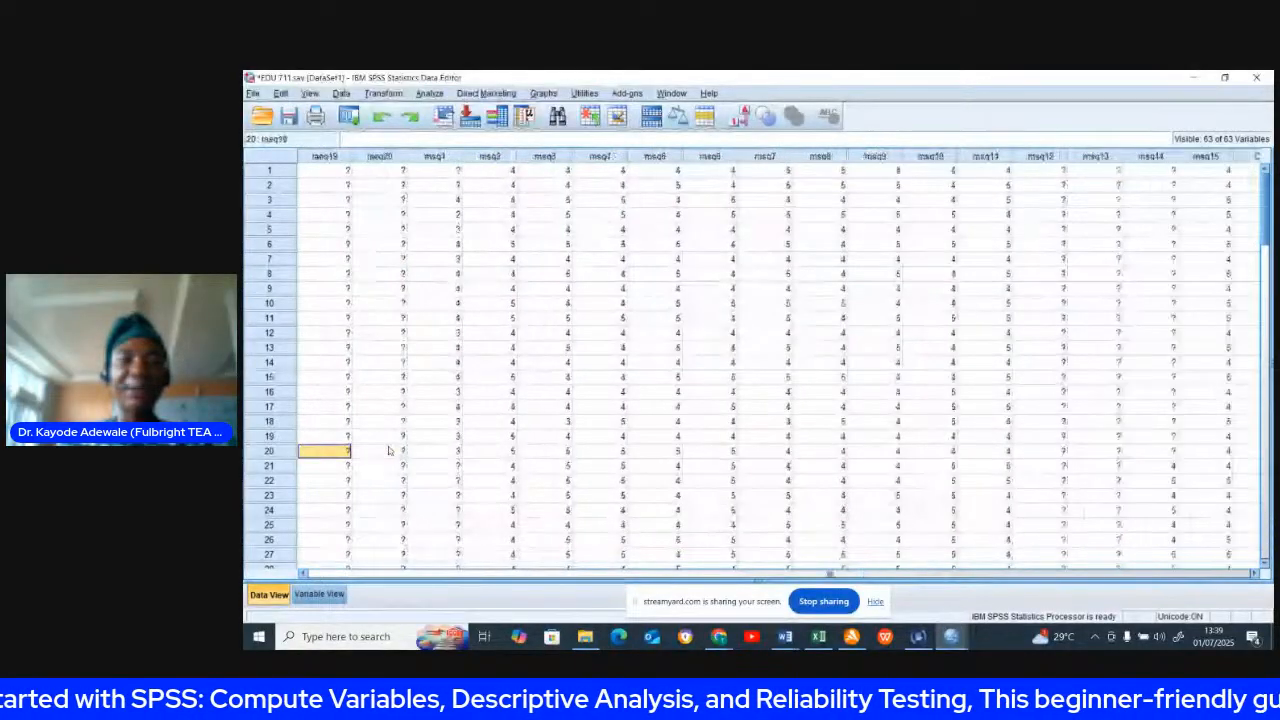
key(Left)
key(Left)
key(Left)
key(Left)
key(Left)
key(Left)
key(Left)
key(Left)
key(Left)
key(Left)
key(Left)
key(Left)
key(Left)
key(Left)
key(Left)
key(Left)
key(Left)
key(Left)
key(Left)
key(Left)
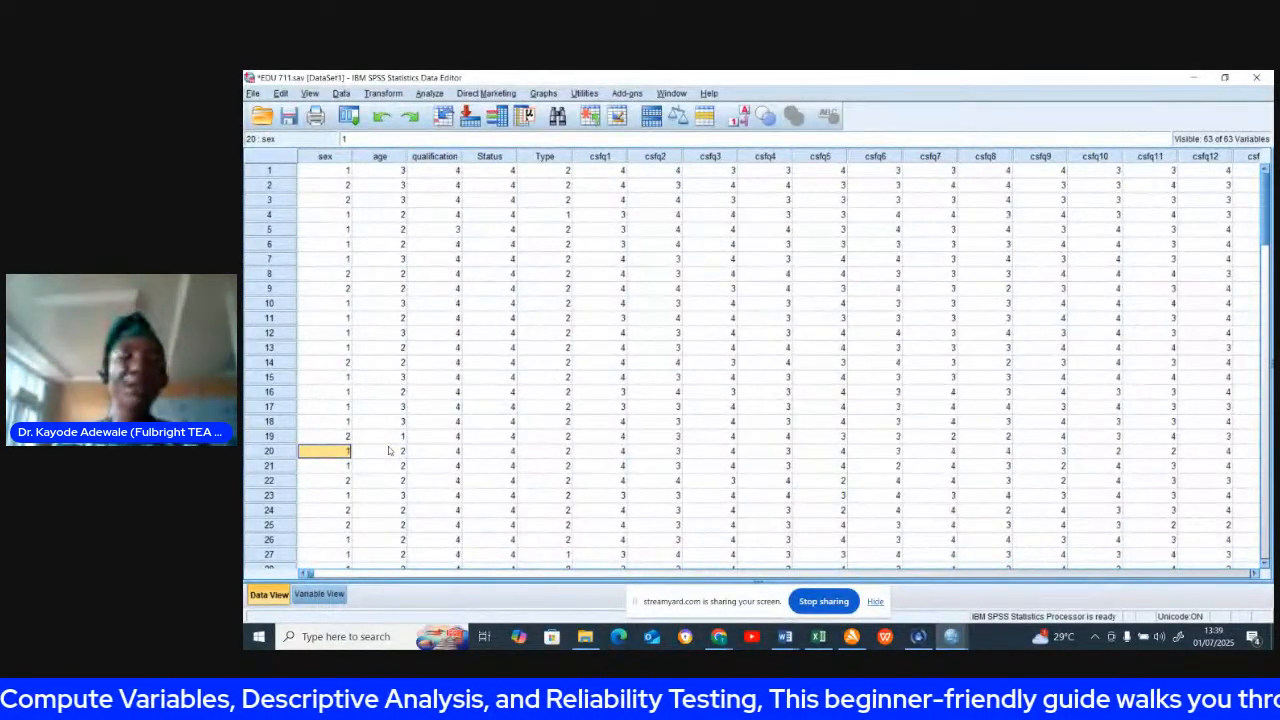
Go to the first rows of the variable definitions and view the value labels of the age variable.
click(325, 595)
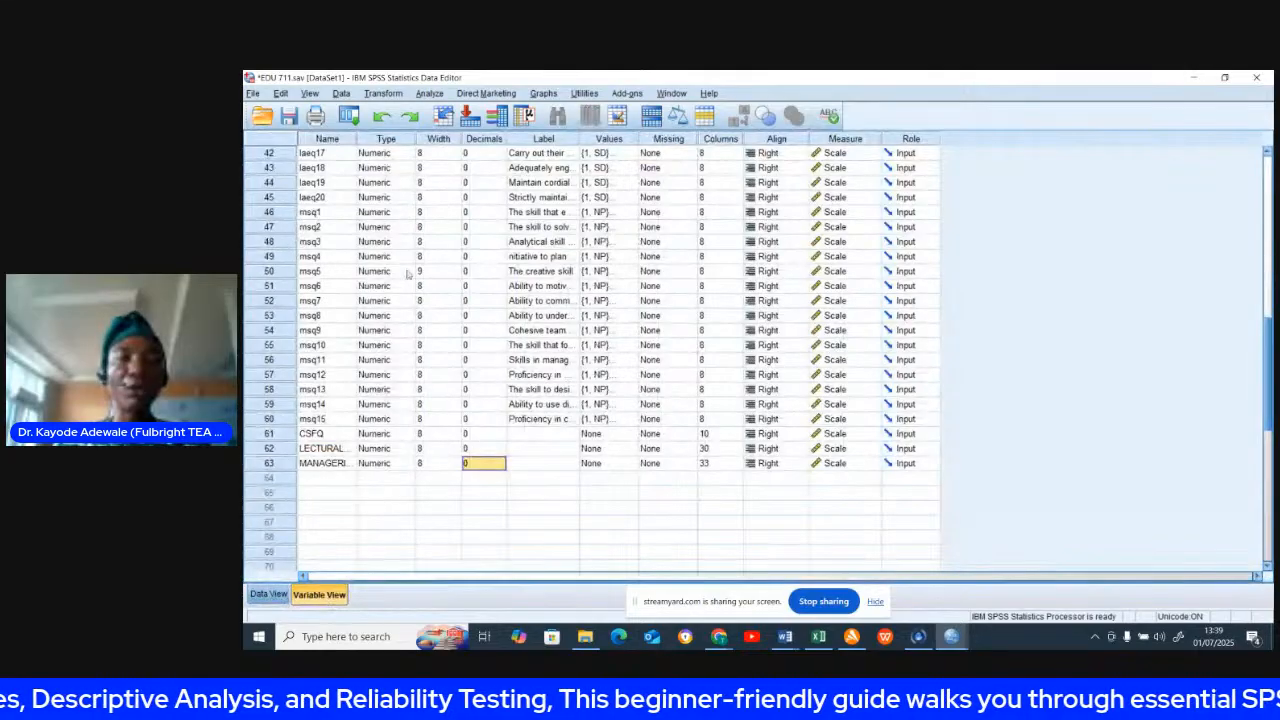
drag(1262, 368, 1252, 205)
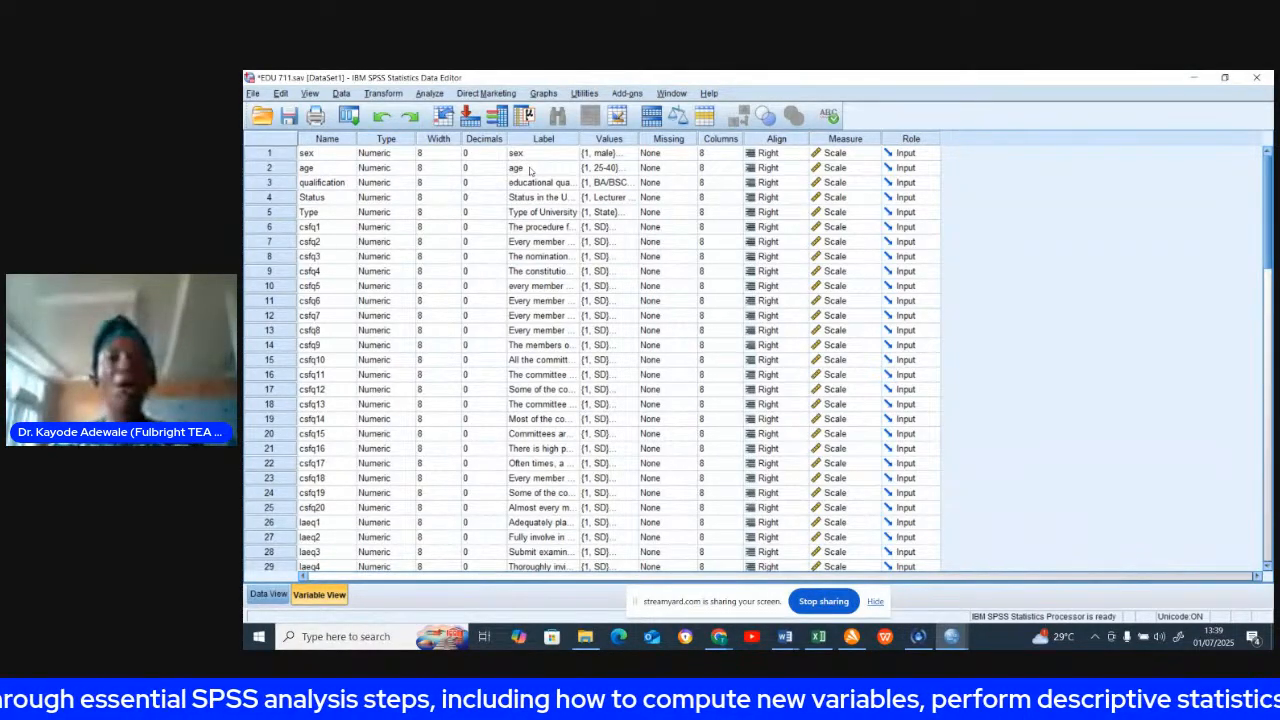
click(537, 169)
click(630, 170)
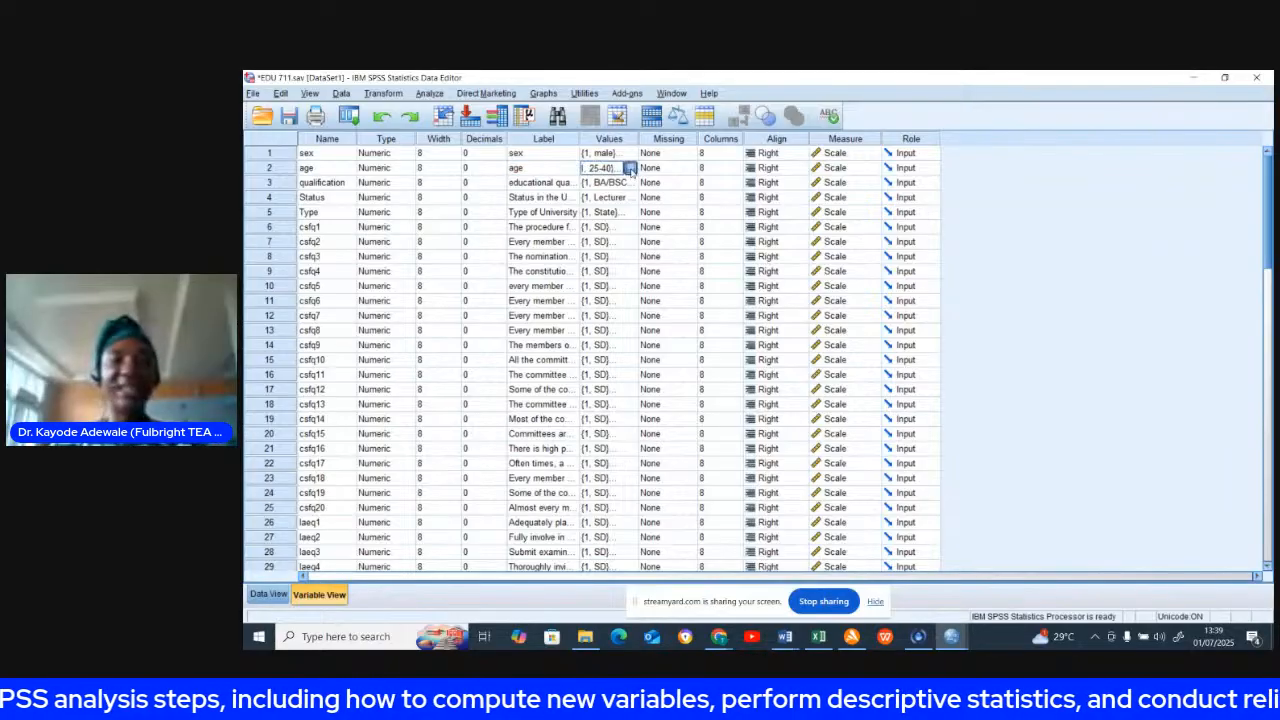
click(630, 168)
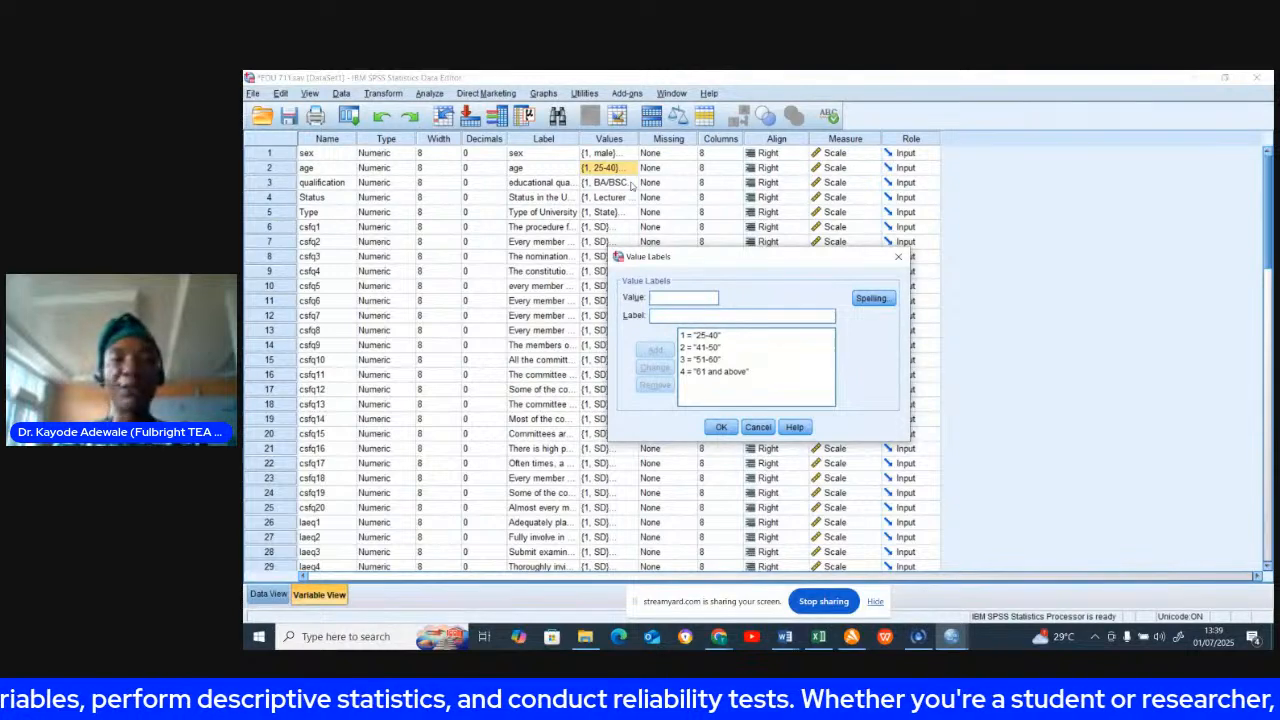
click(900, 258)
View the value labels of the qualification variable and those of the Status variable, closing each without changes.
click(625, 184)
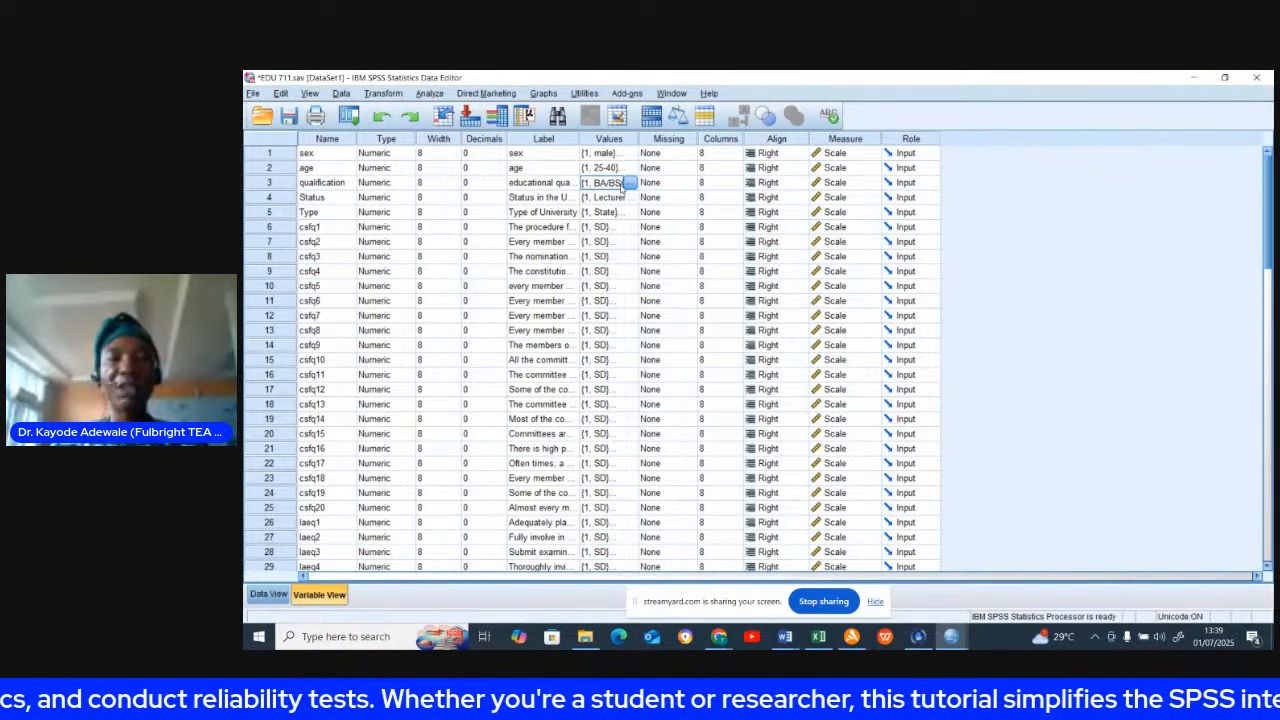
click(629, 183)
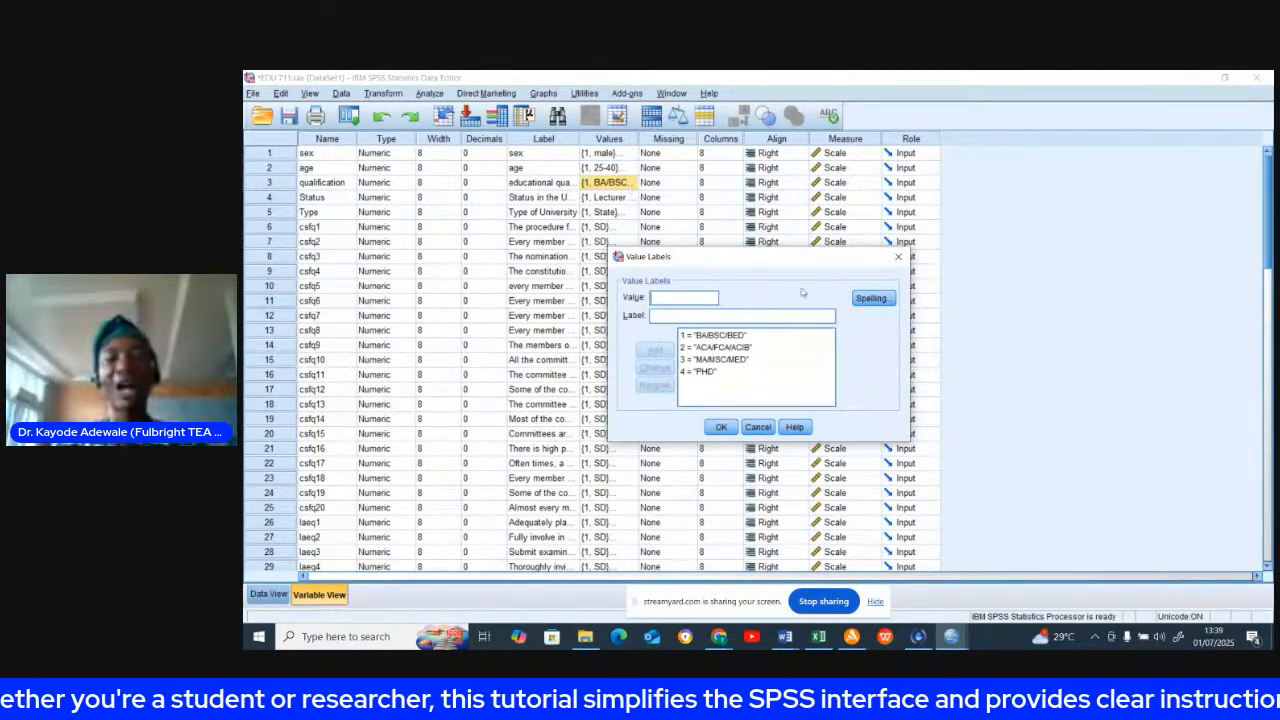
click(898, 257)
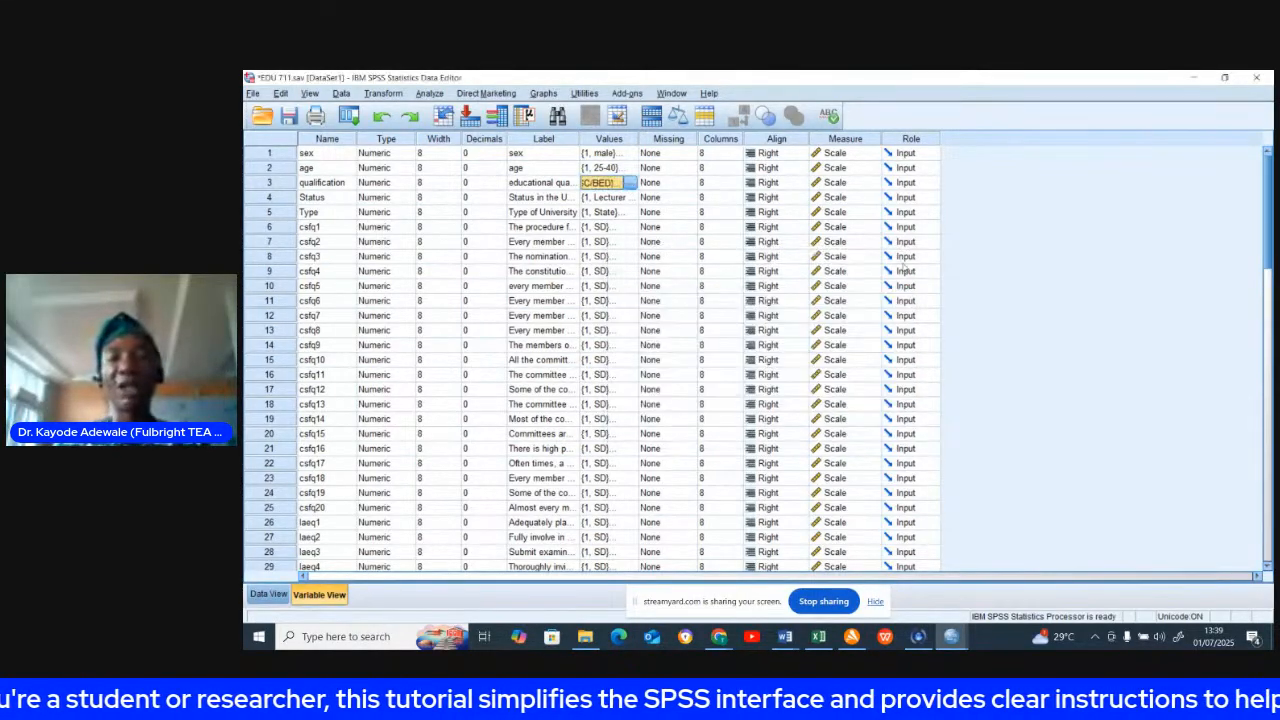
click(614, 198)
click(629, 198)
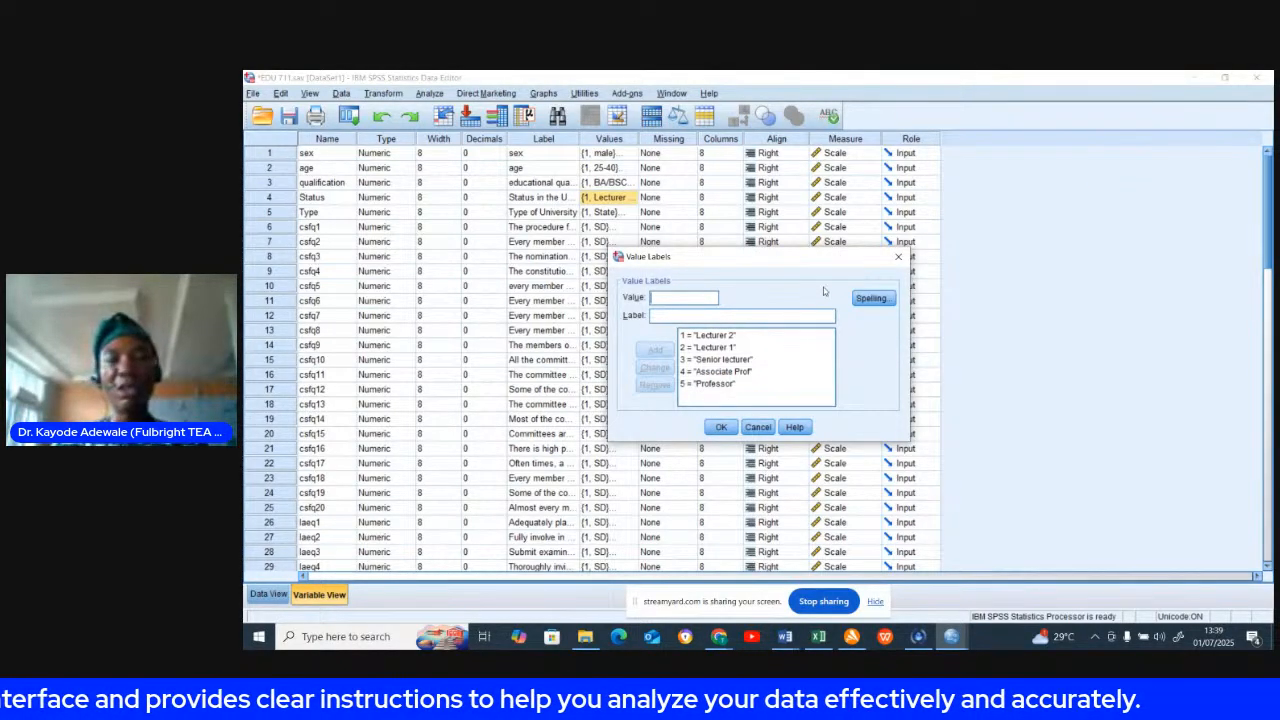
click(898, 257)
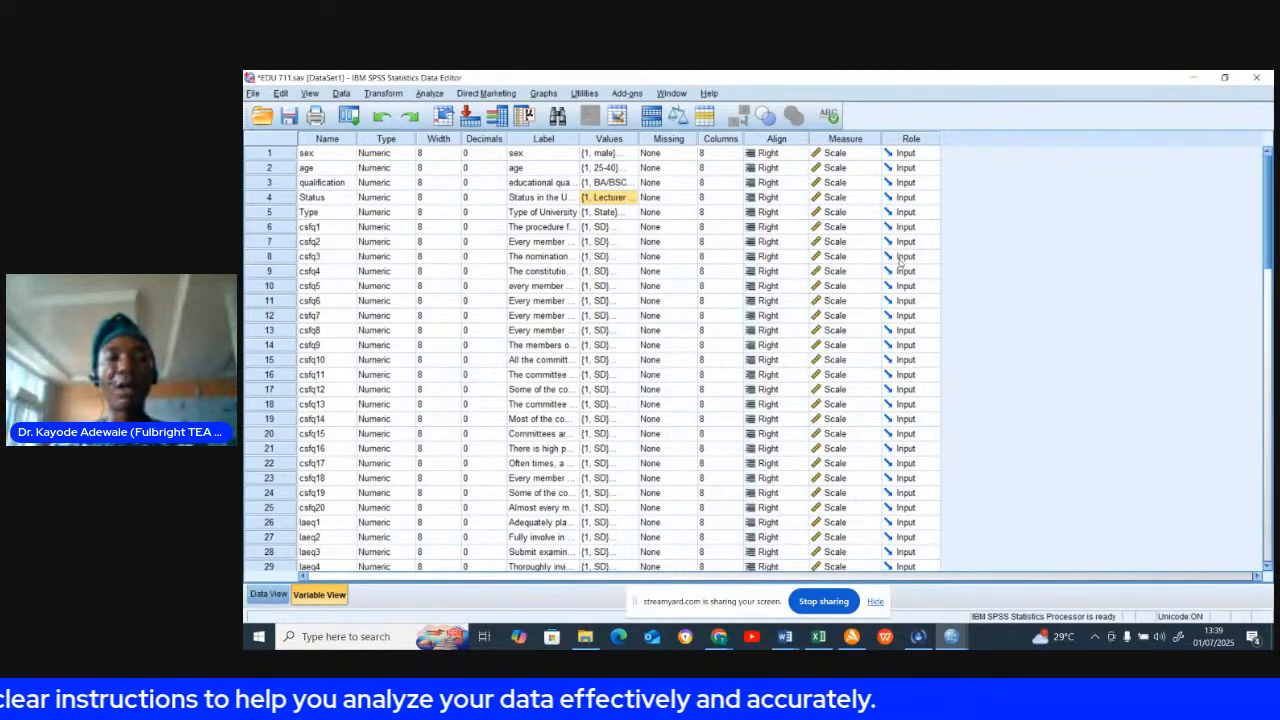
View the value labels of the Type variable for type of university and return to the data values.
click(620, 213)
click(629, 213)
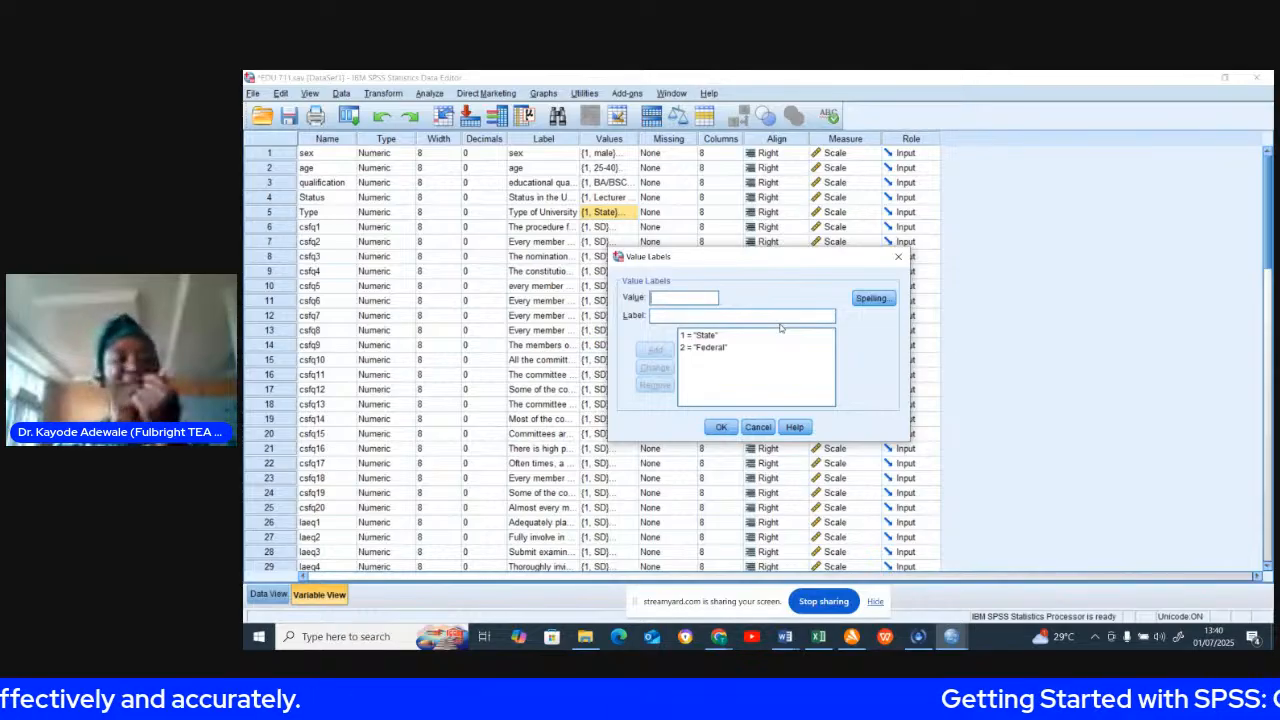
click(896, 258)
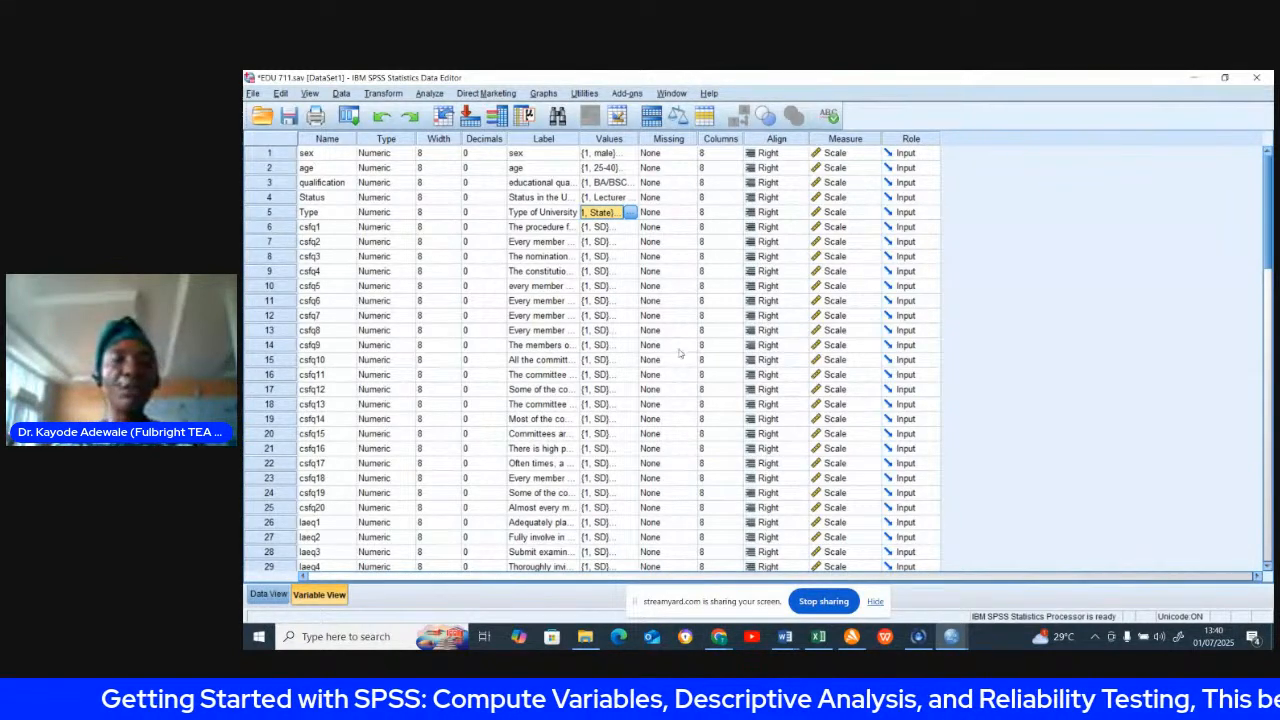
click(268, 594)
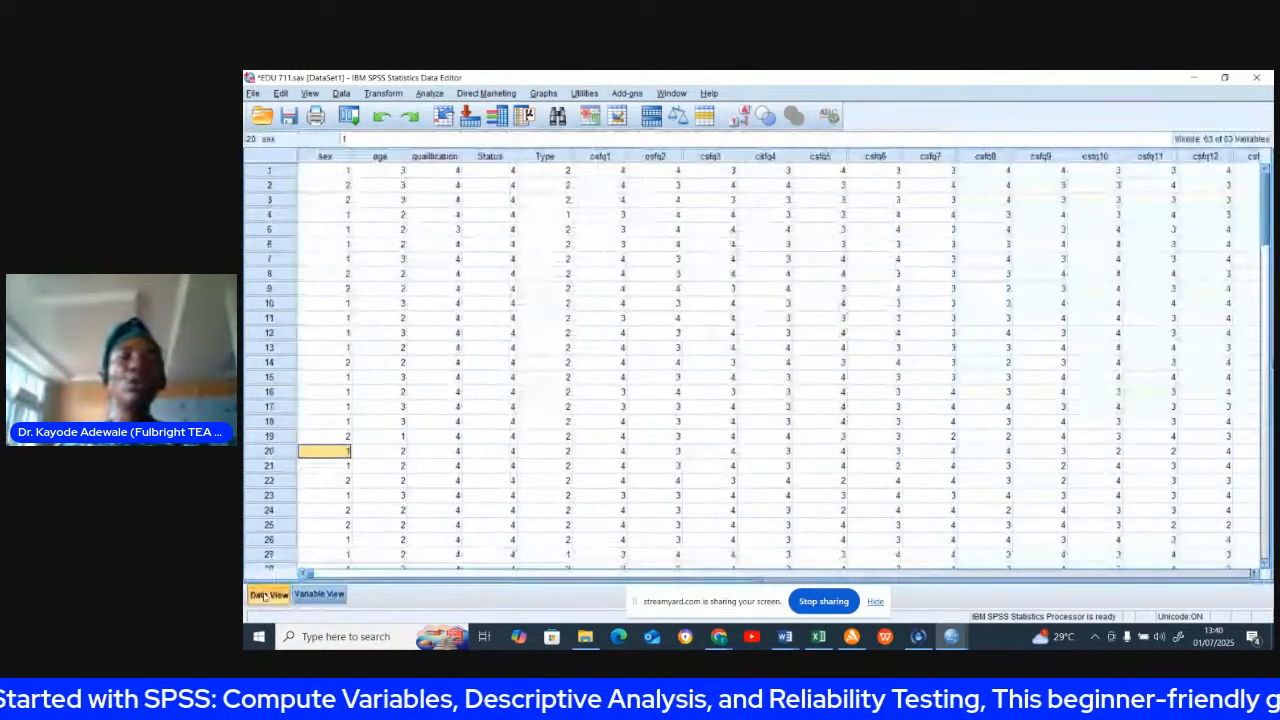
Start a Frequencies analysis with sex, age, educational qualification, Status in the University and Type of University as its variables.
click(429, 95)
mouse_move(446, 127)
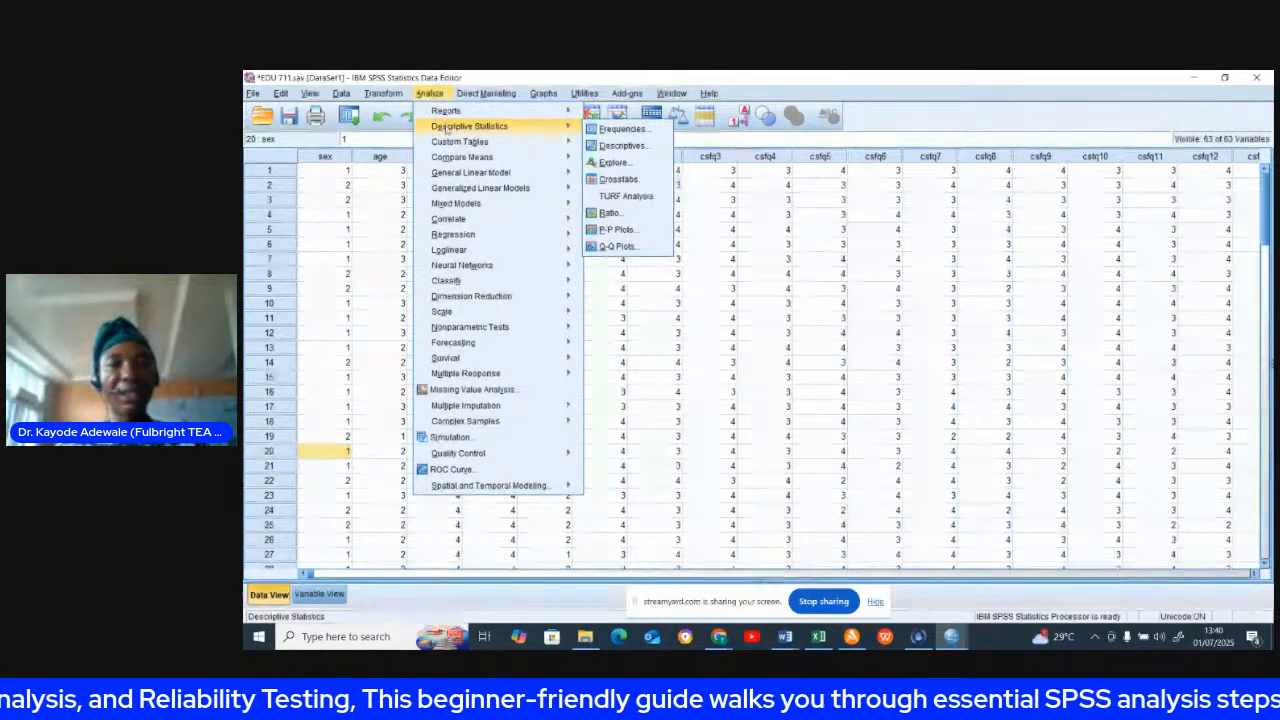
click(622, 130)
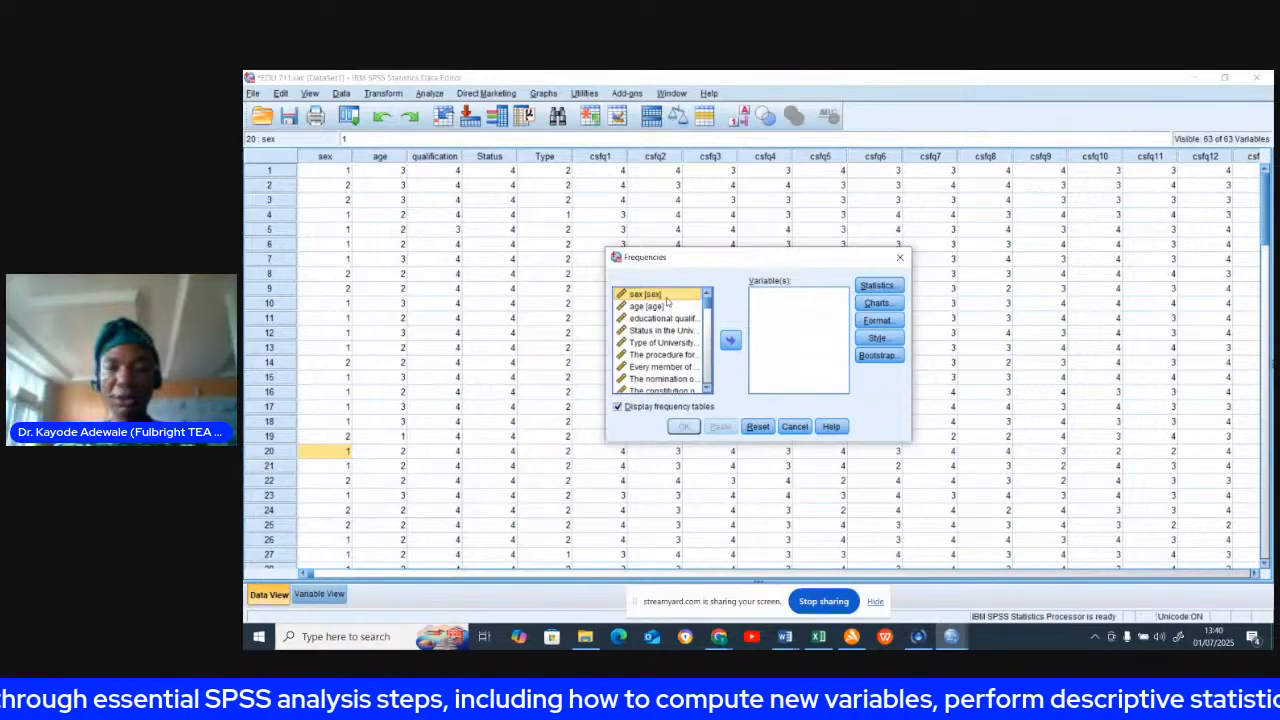
key(shift+Down)
key(shift+Down)
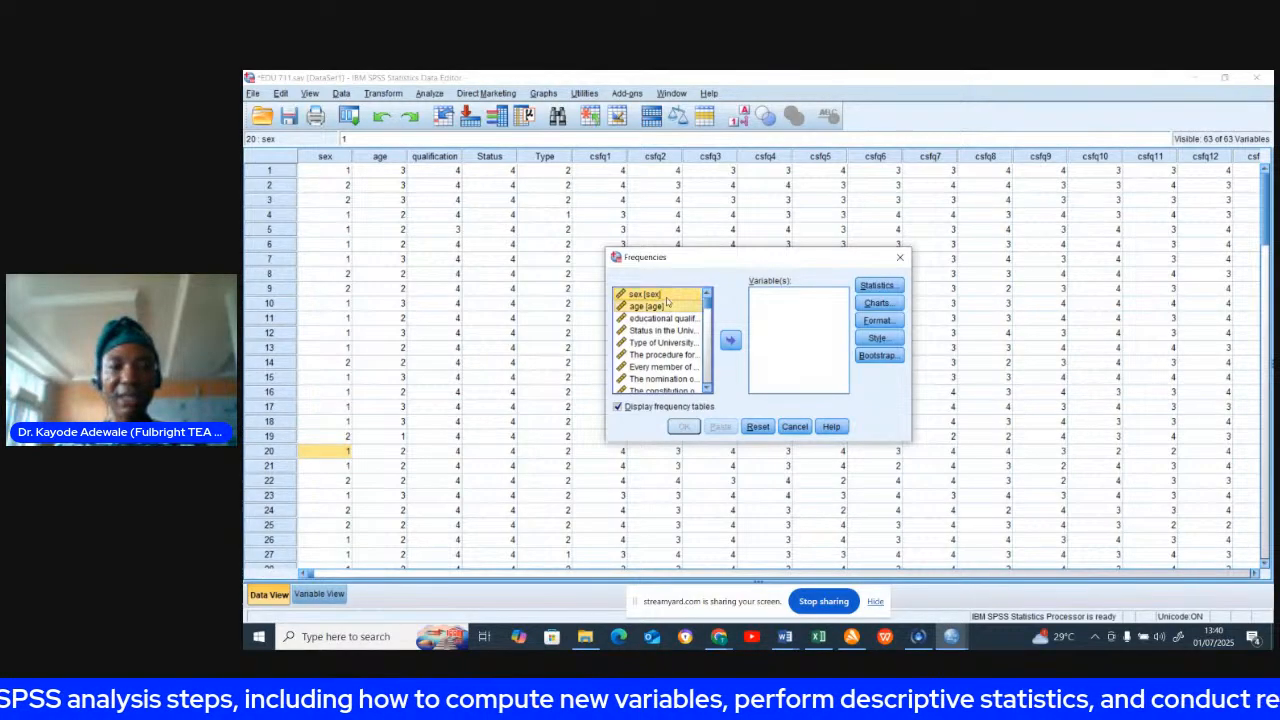
key(shift+Down)
key(shift+Down)
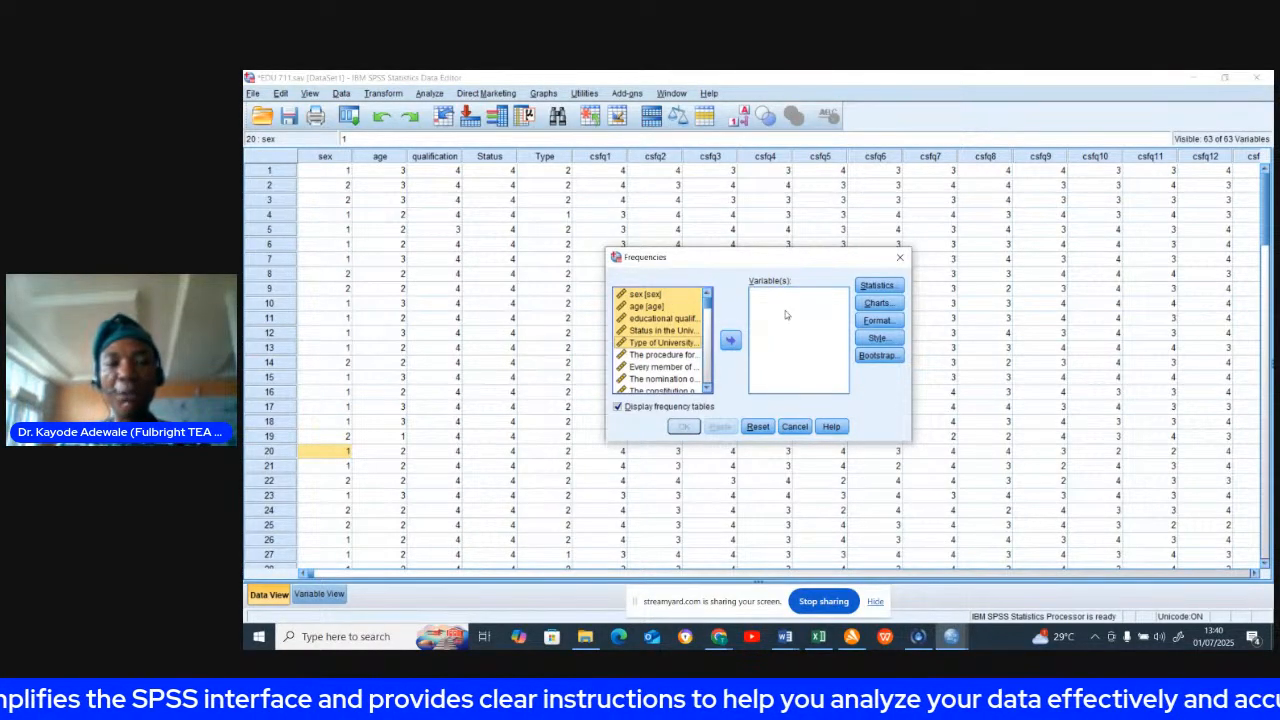
click(731, 341)
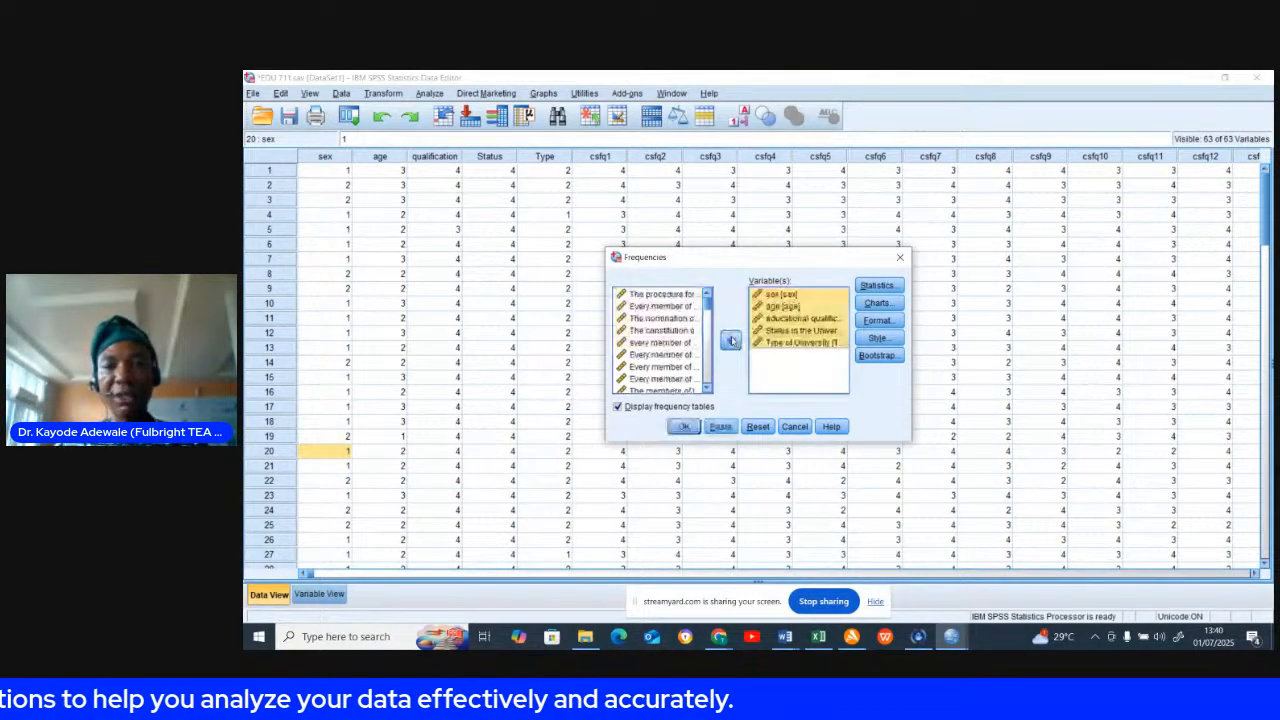
Compare the available chart types for the frequencies analysis and choose pie charts with frequencies as chart values.
click(876, 304)
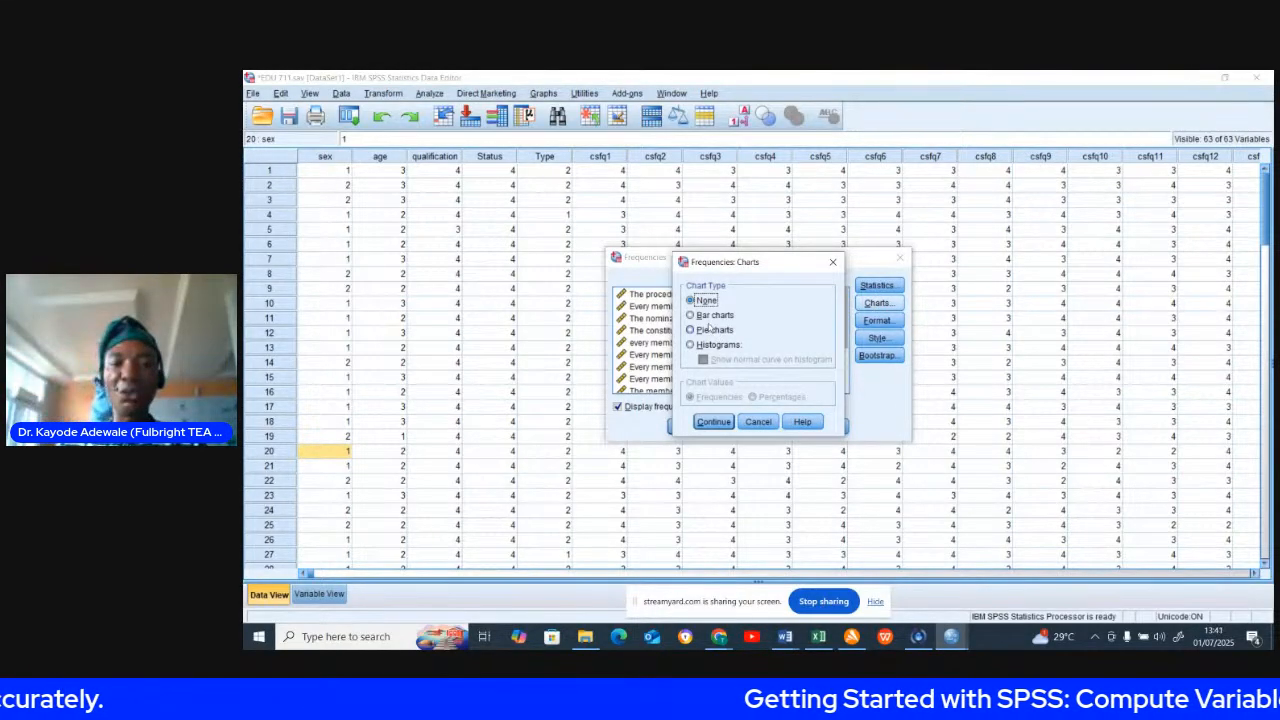
click(698, 316)
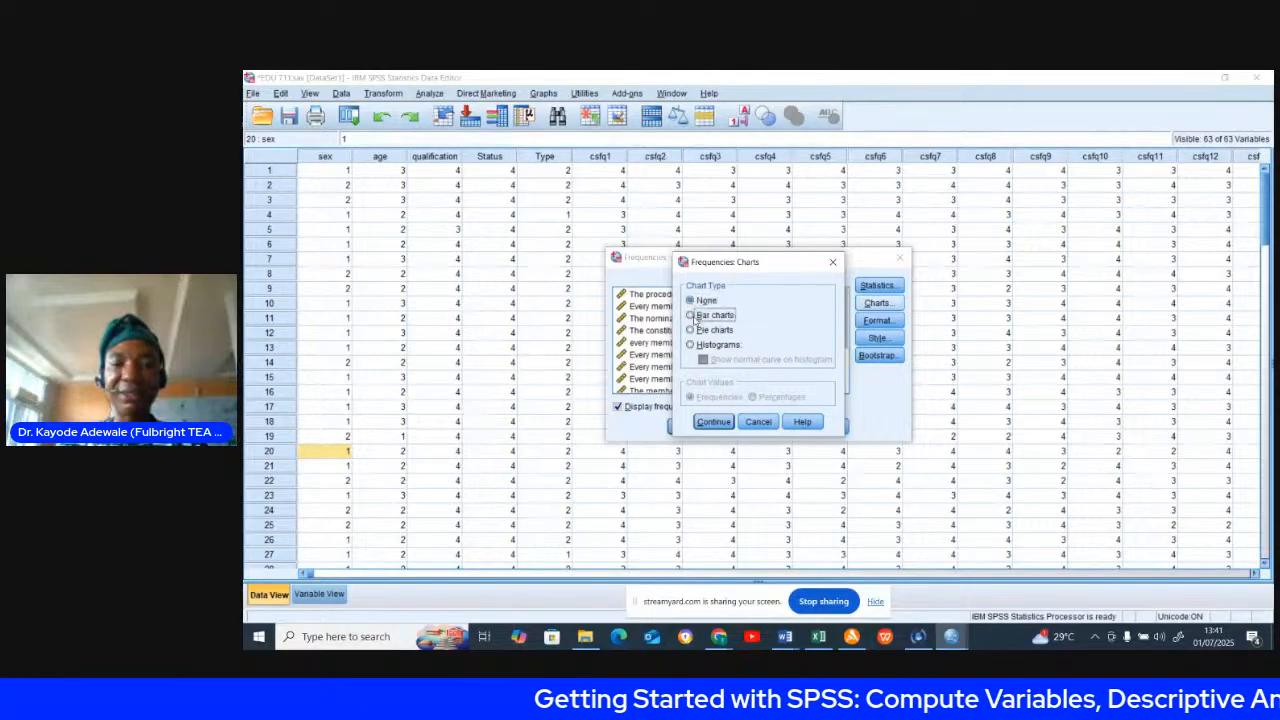
click(692, 331)
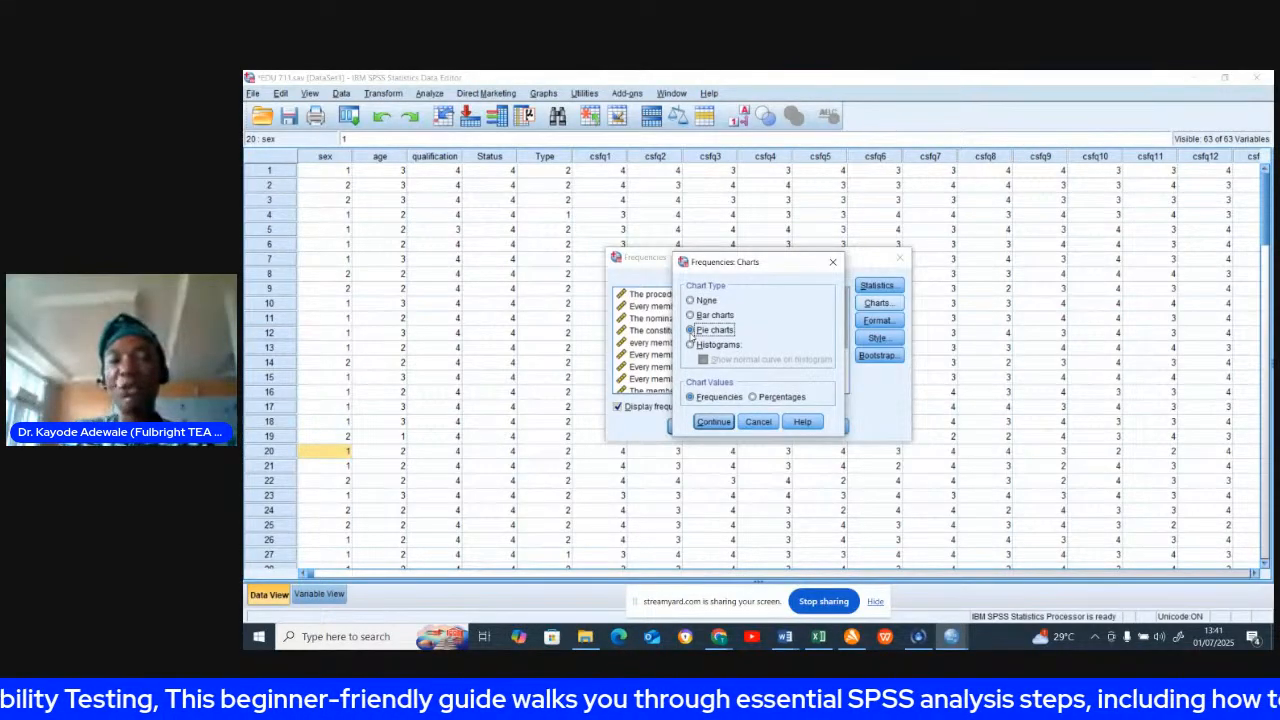
click(697, 316)
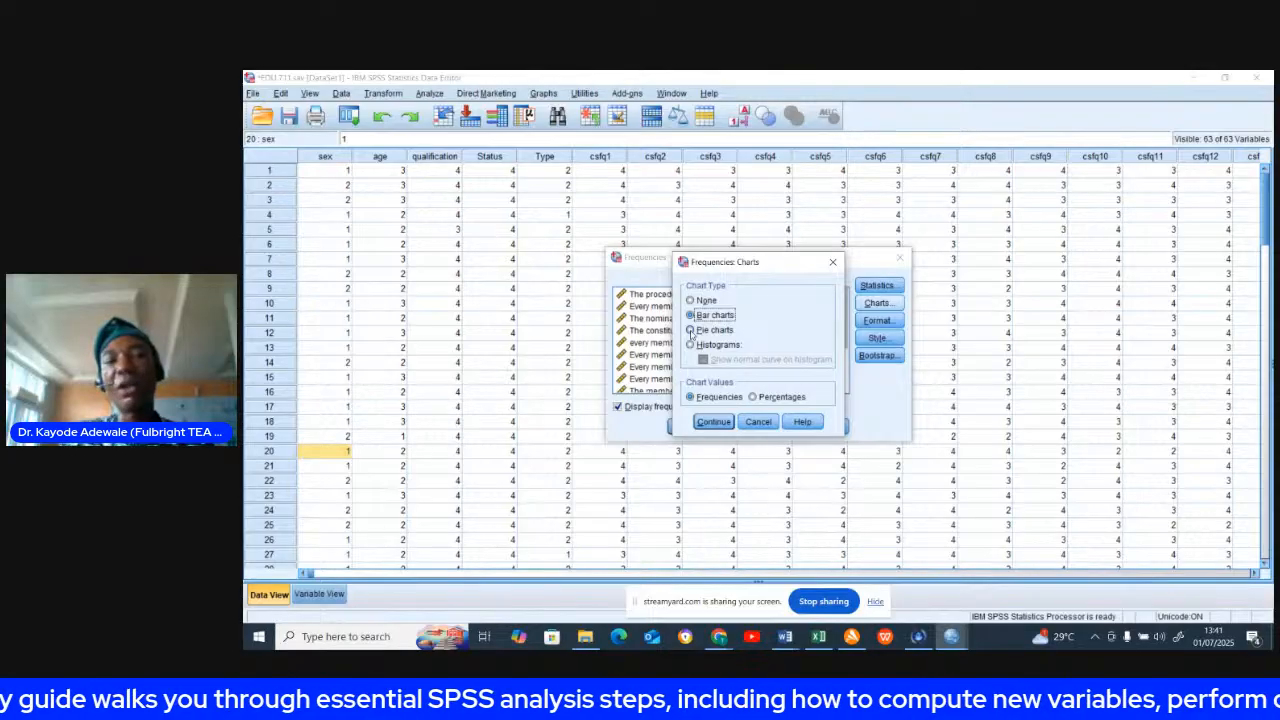
click(690, 330)
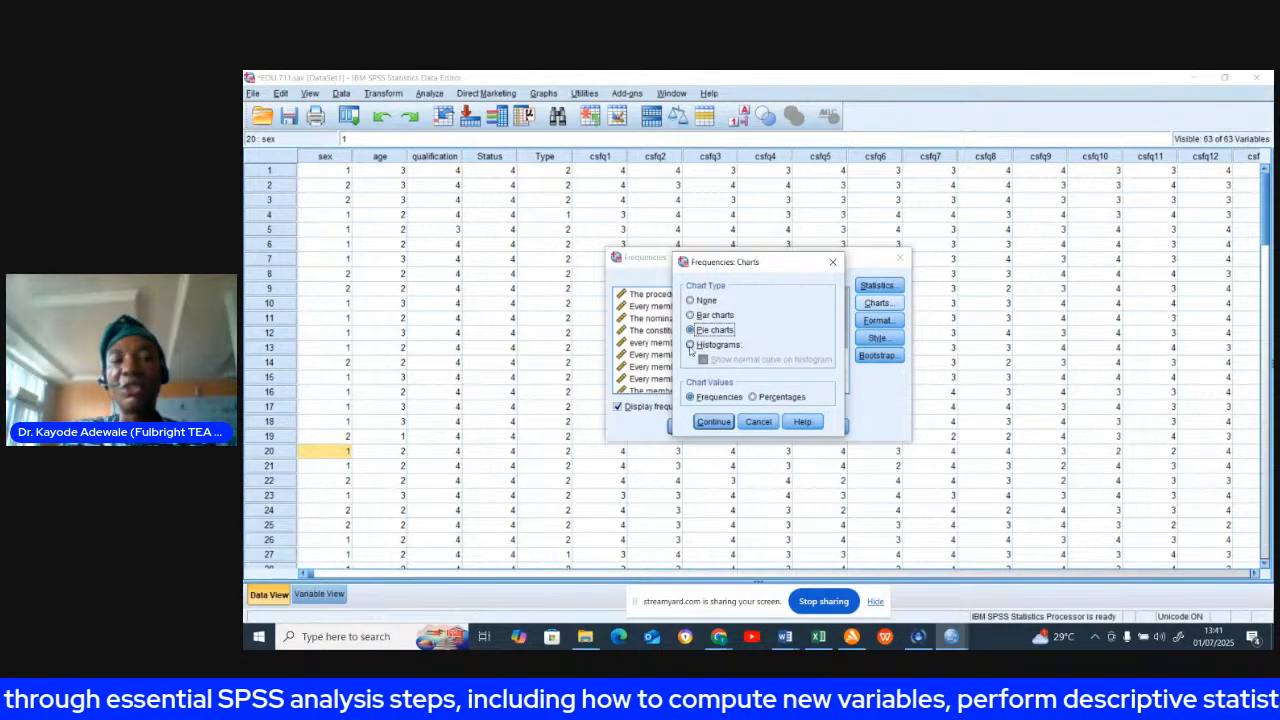
click(690, 345)
click(695, 317)
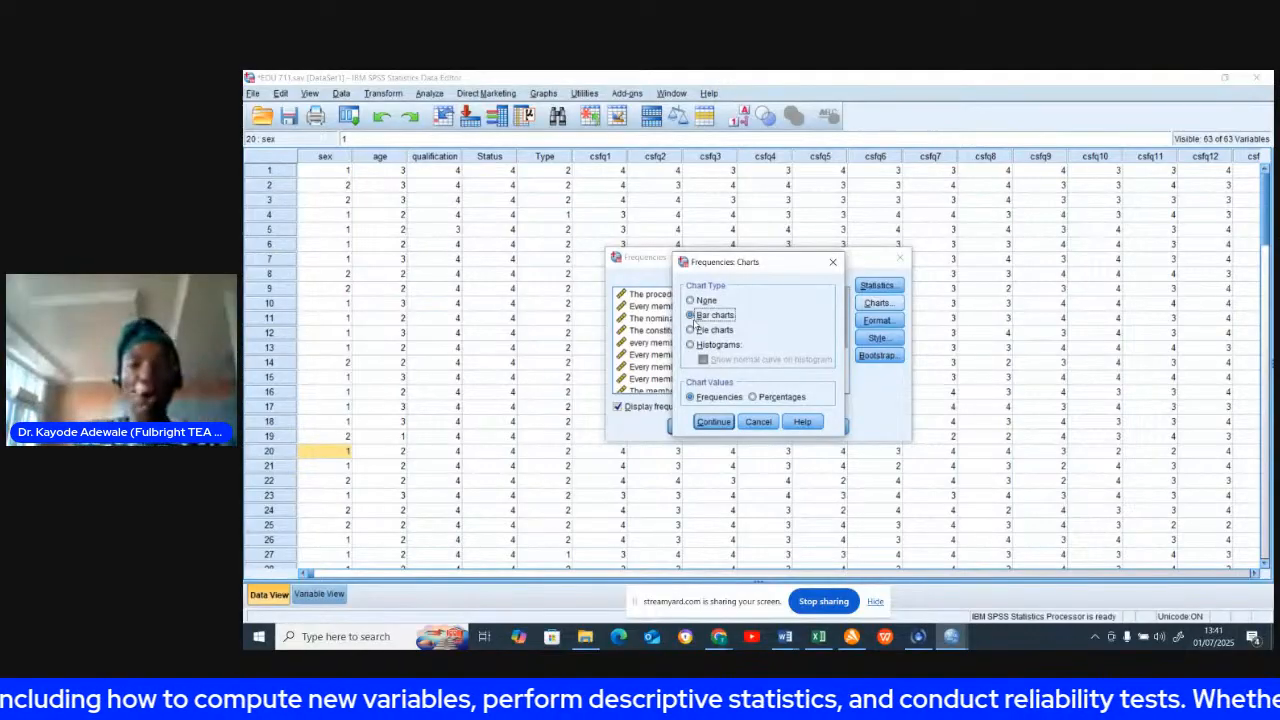
click(696, 330)
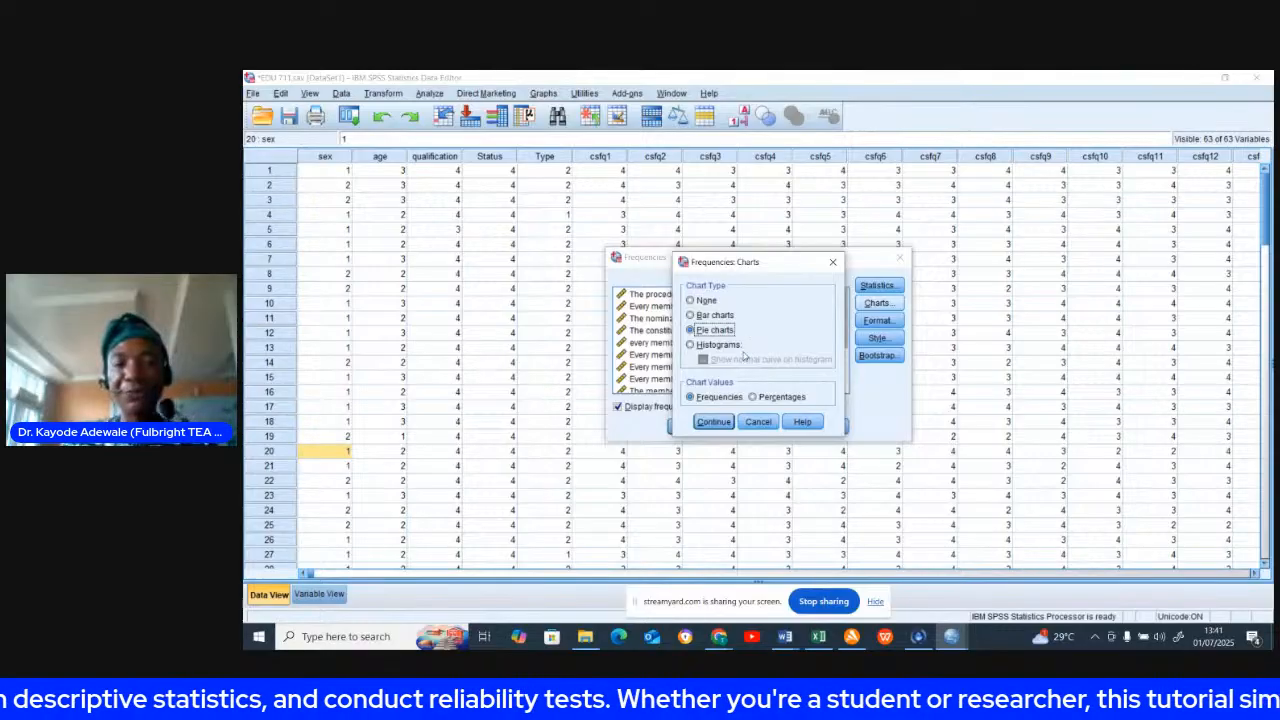
click(714, 422)
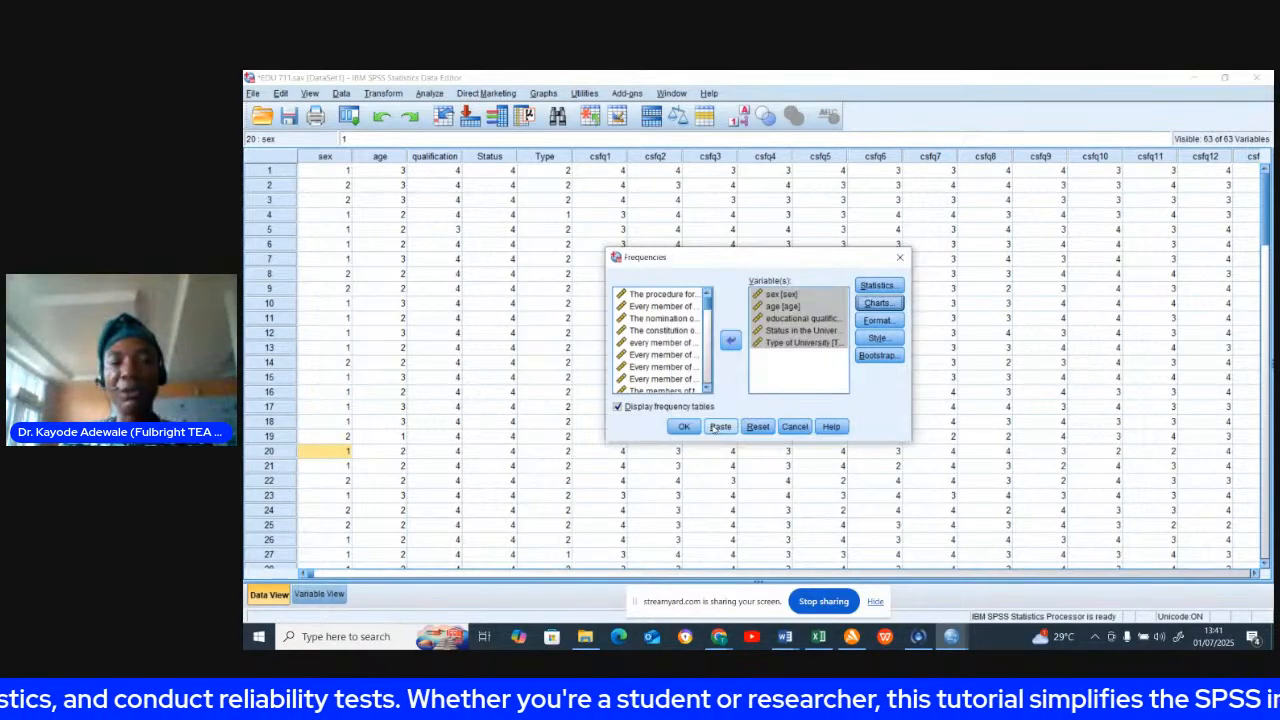
Run the frequencies analysis and review the sex, age and educational qualification frequency tables in the maximised output.
click(685, 428)
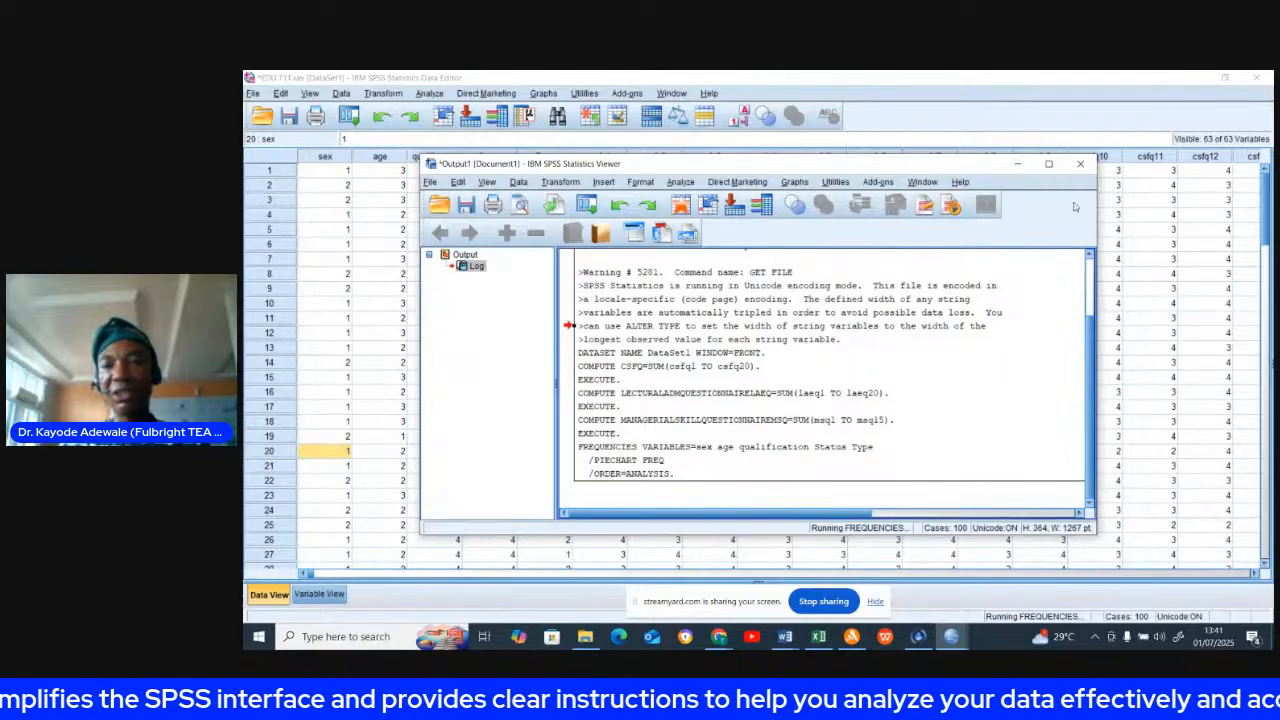
click(1049, 164)
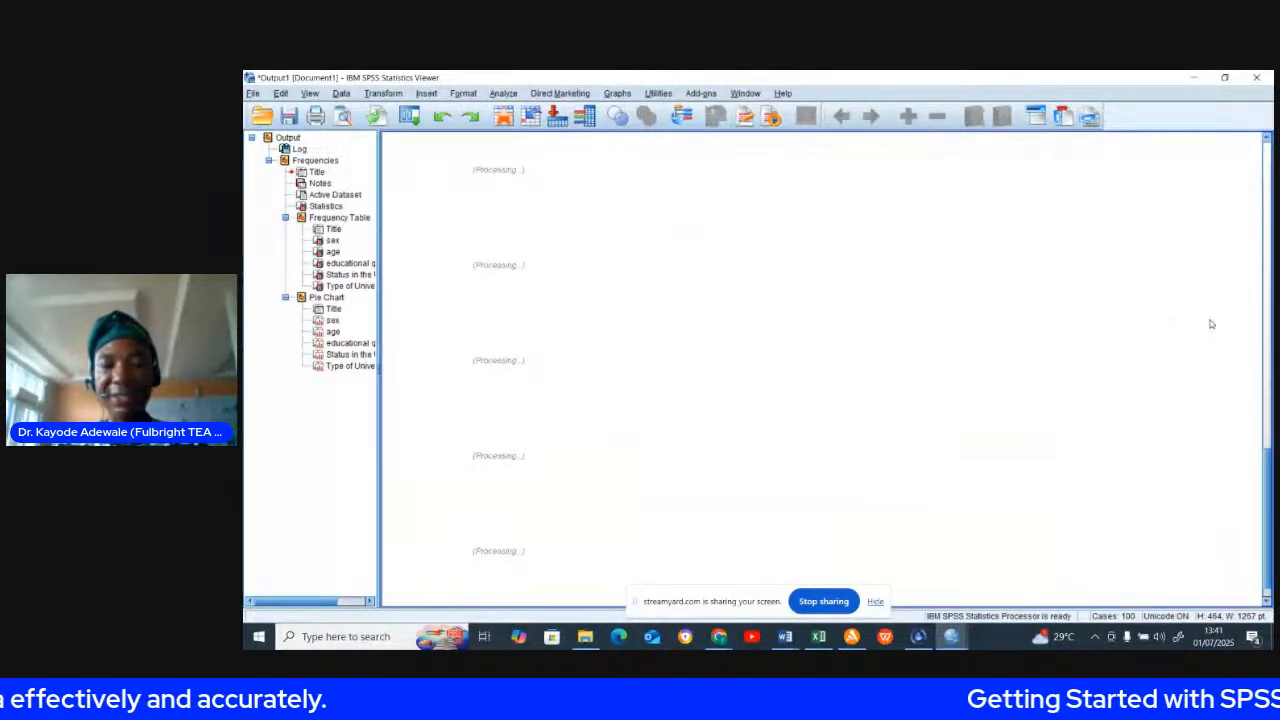
drag(1266, 400, 1268, 264)
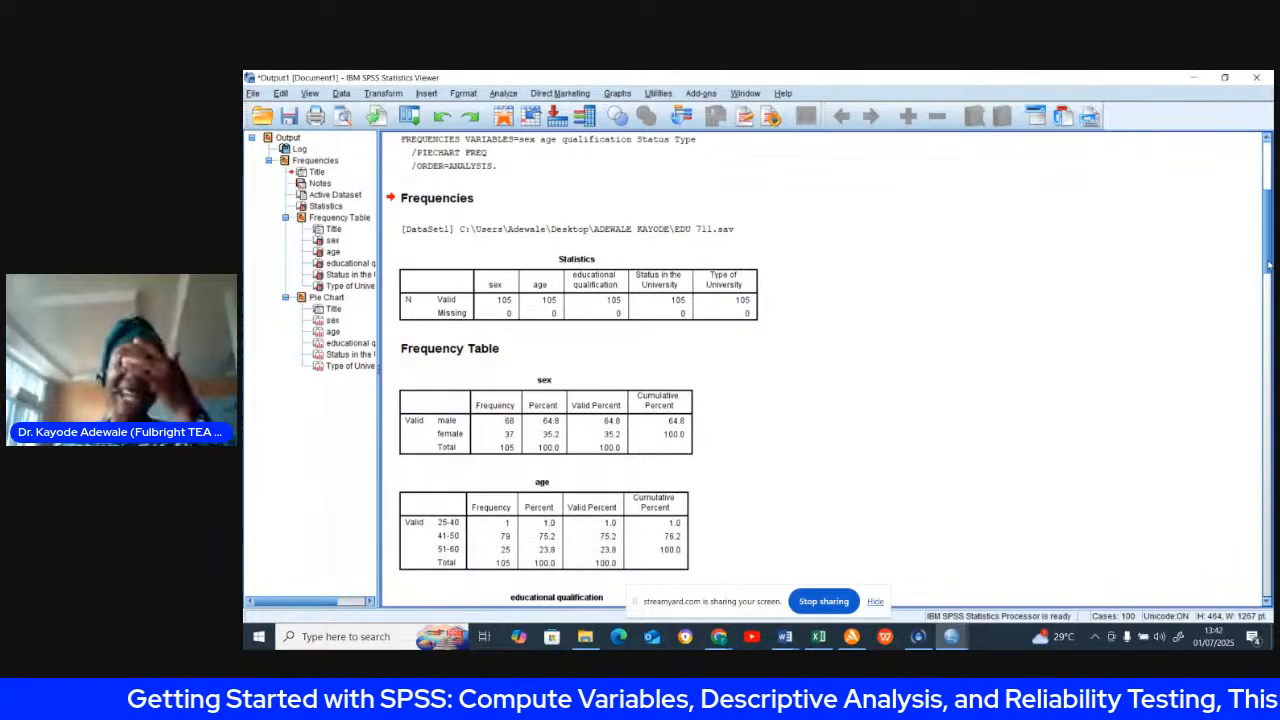
drag(1268, 264, 1268, 271)
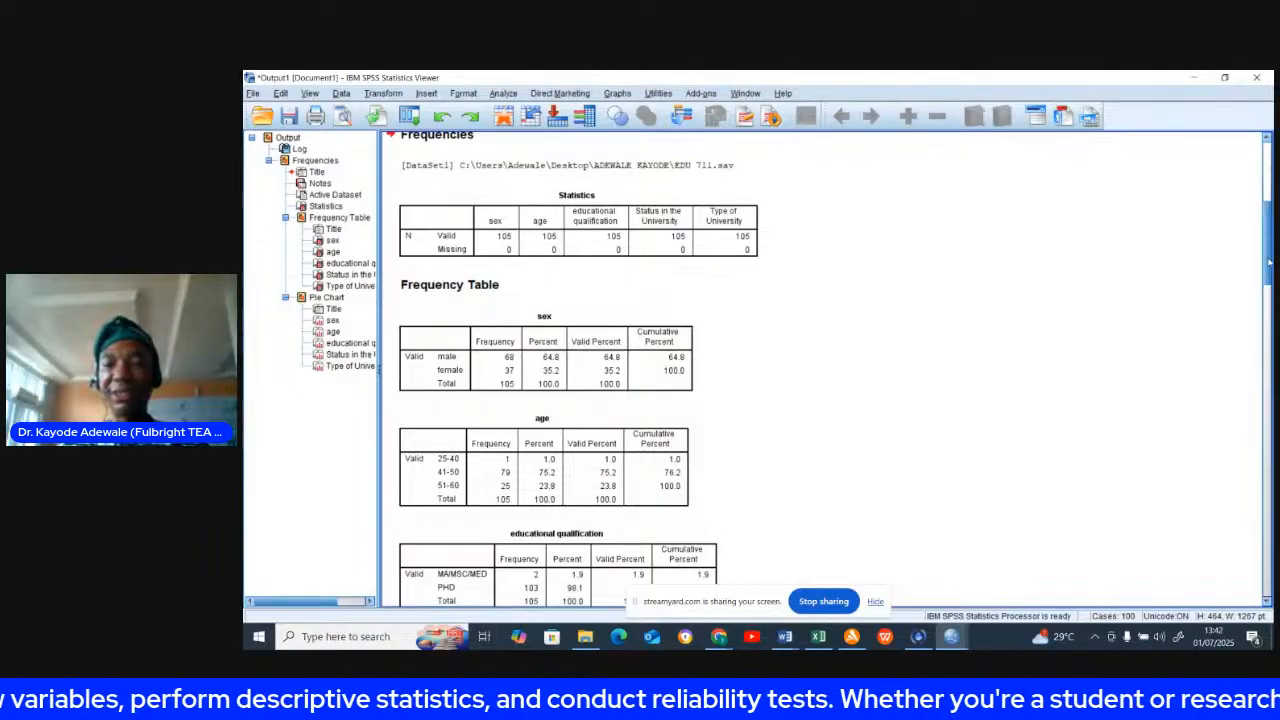
scroll(1268, 270, down, 2)
scroll(1268, 270, down, 1)
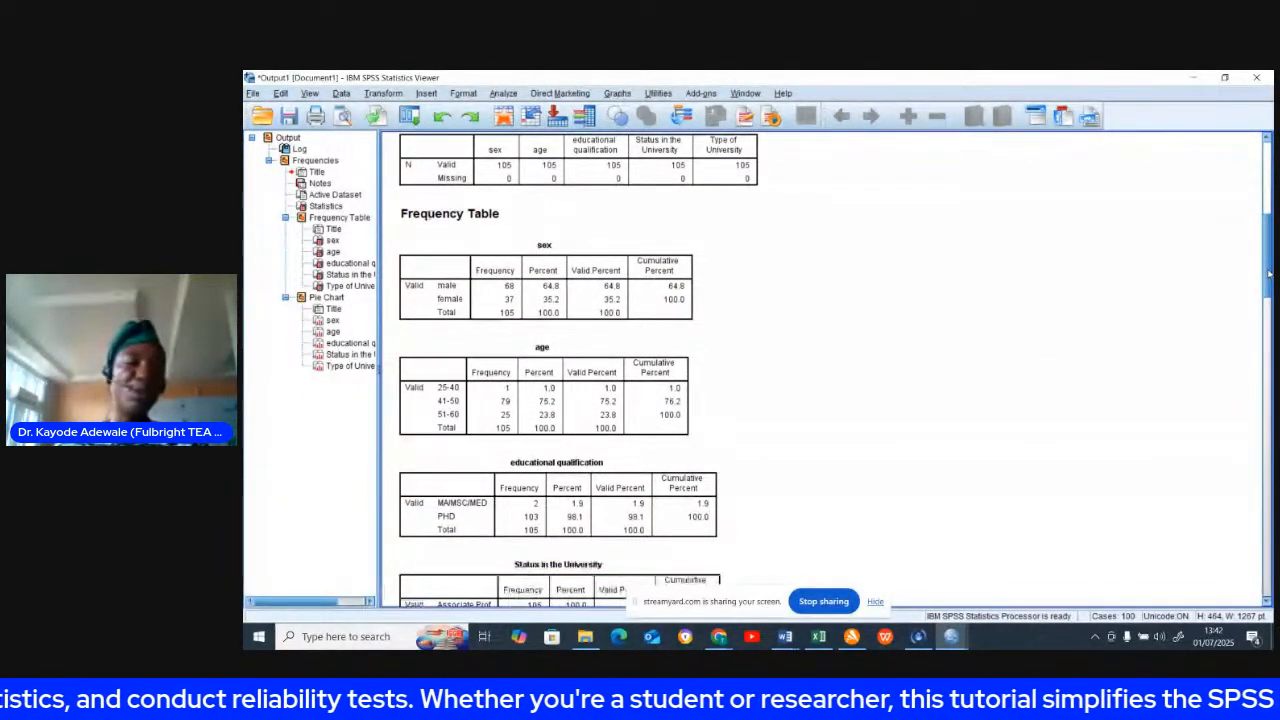
scroll(1268, 272, down, 1)
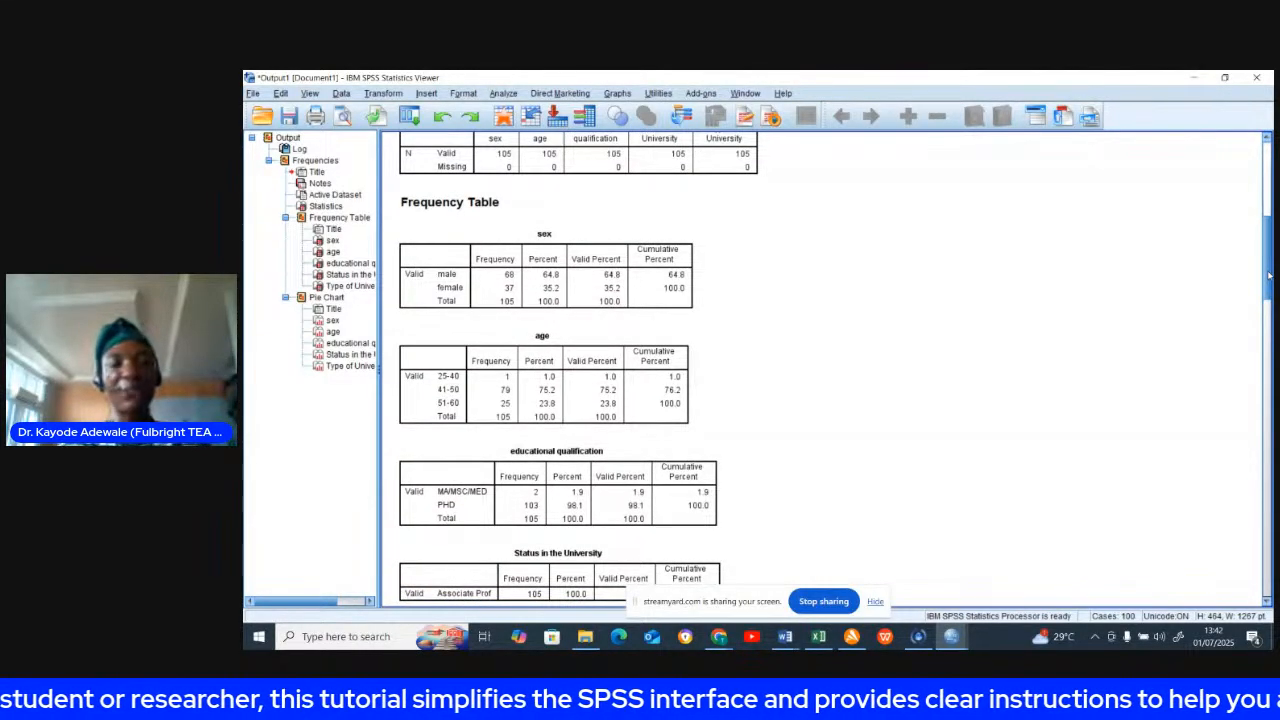
Review the frequency tables for educational qualification, Status in the University and Type of University in the output.
scroll(1268, 275, down, 1)
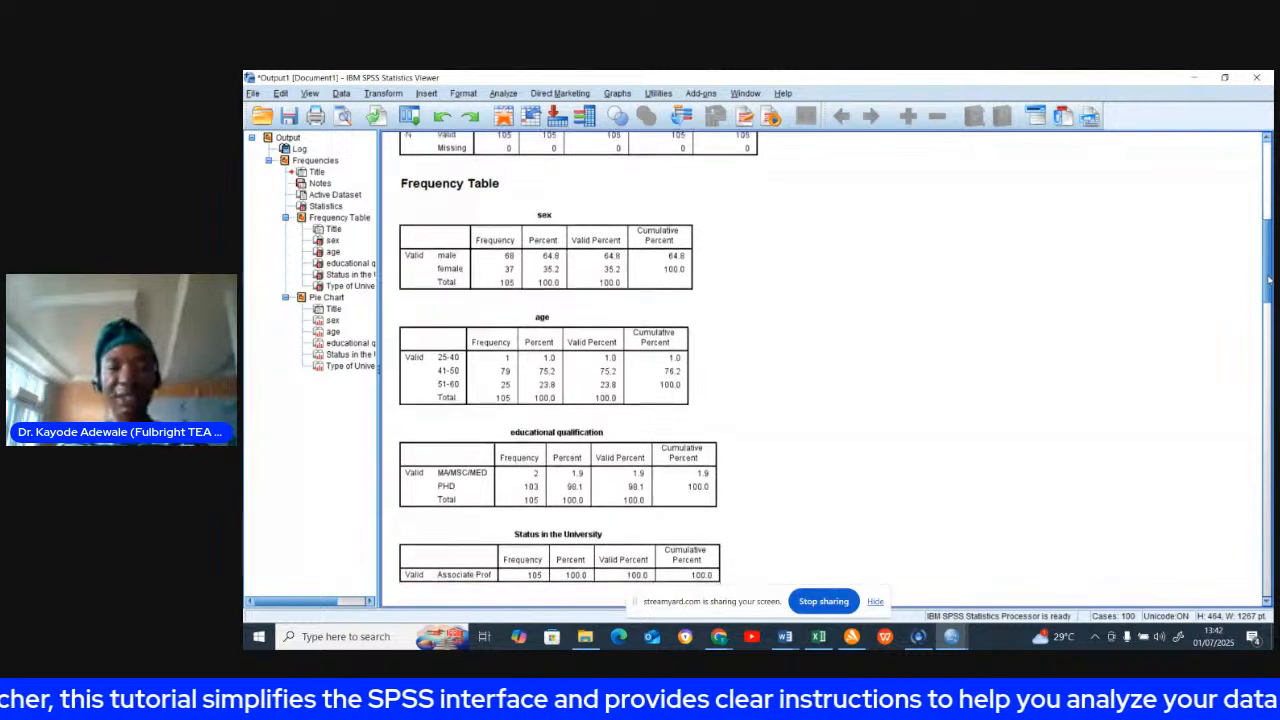
scroll(1268, 281, down, 4)
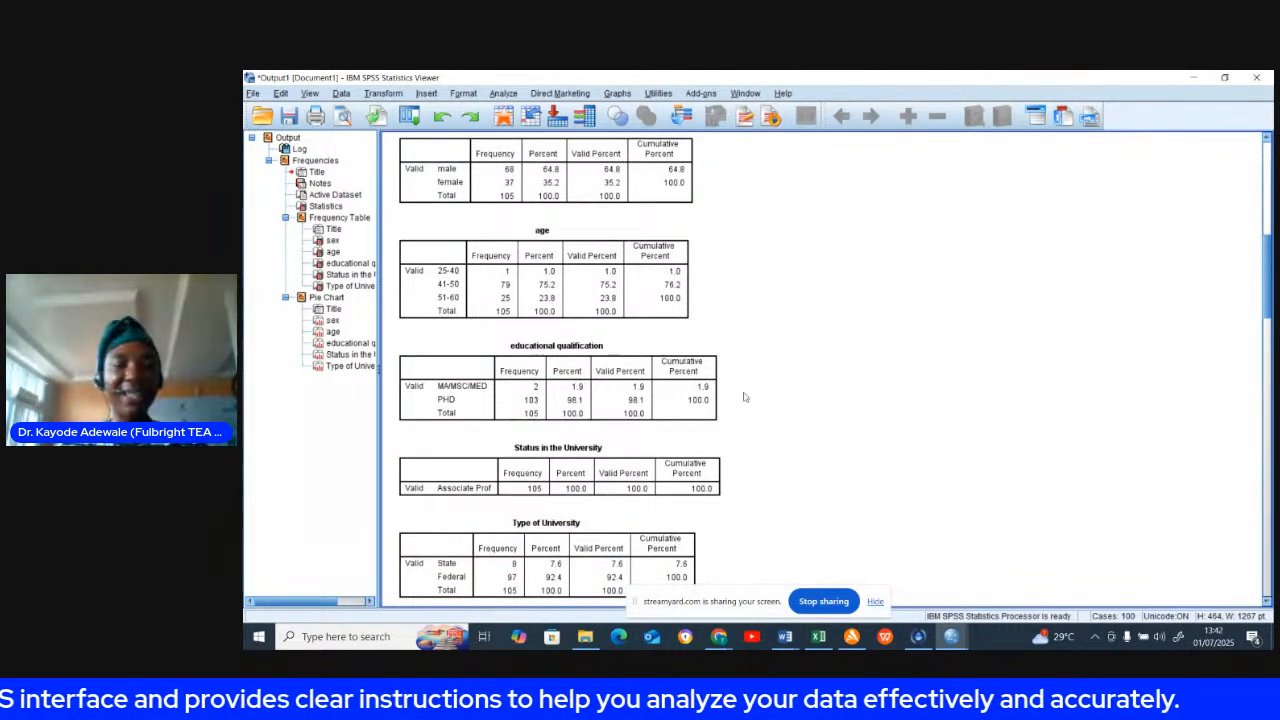
click(565, 395)
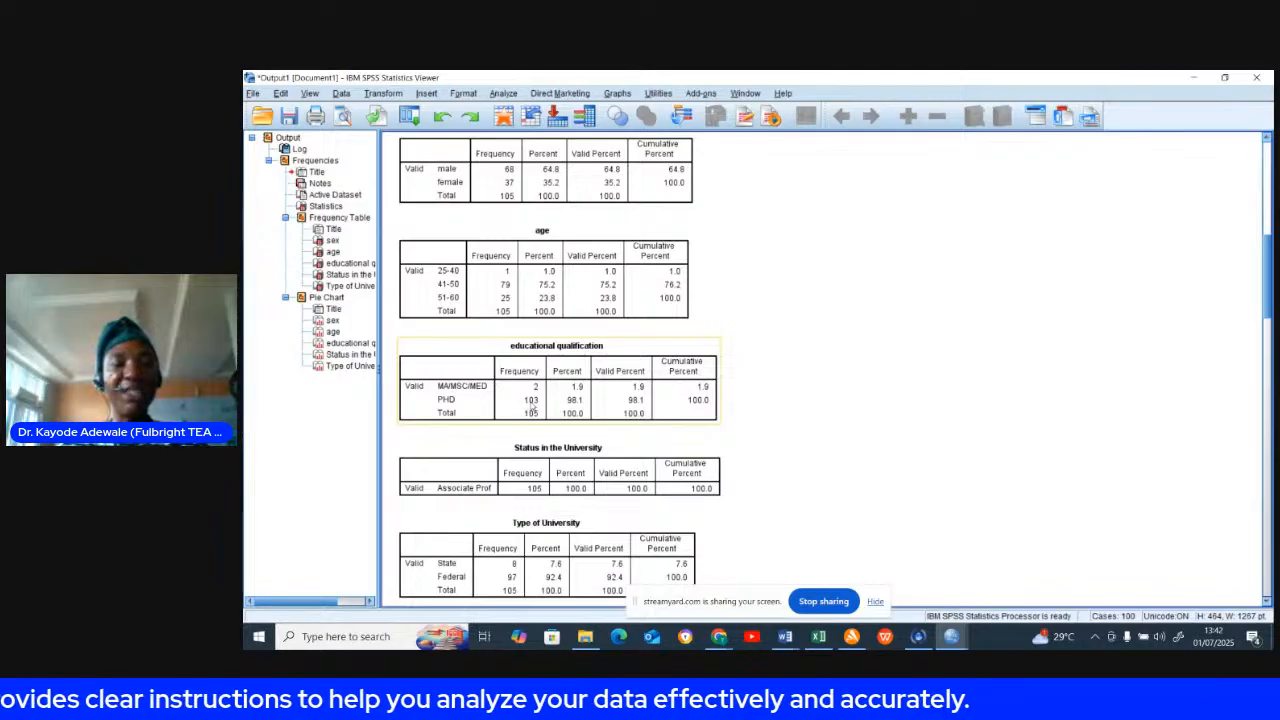
click(745, 418)
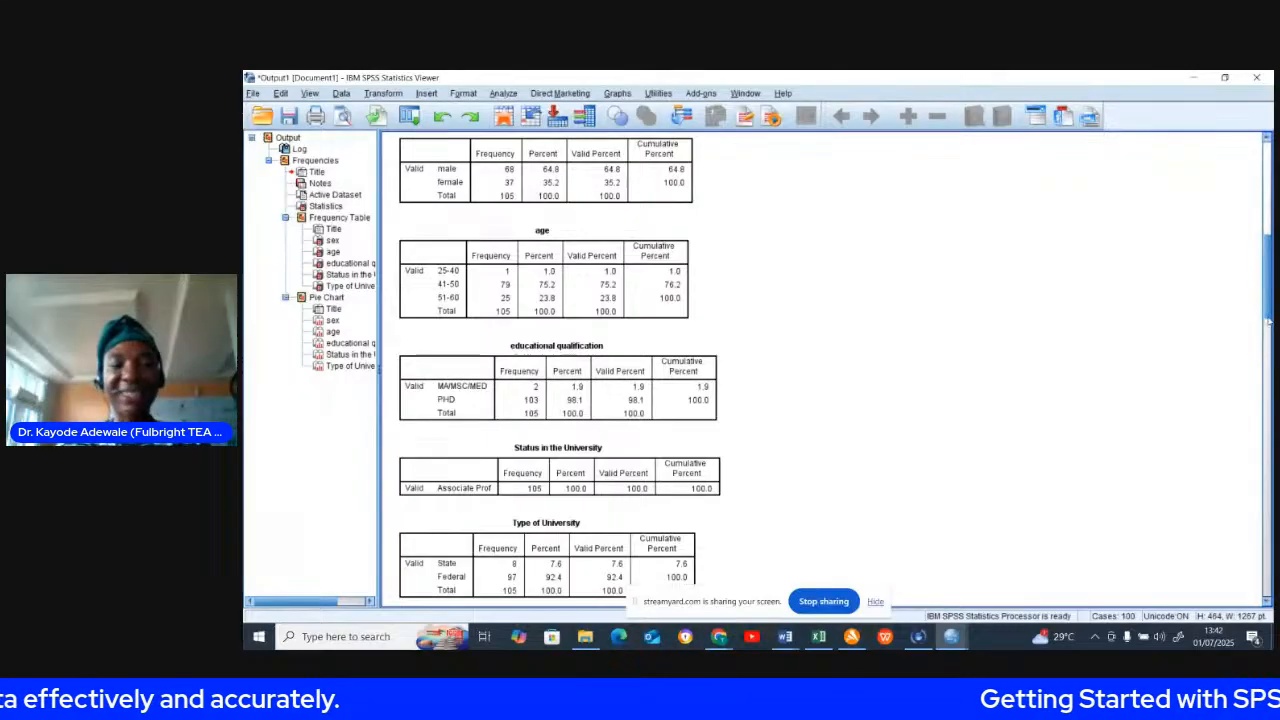
drag(1268, 313, 1269, 334)
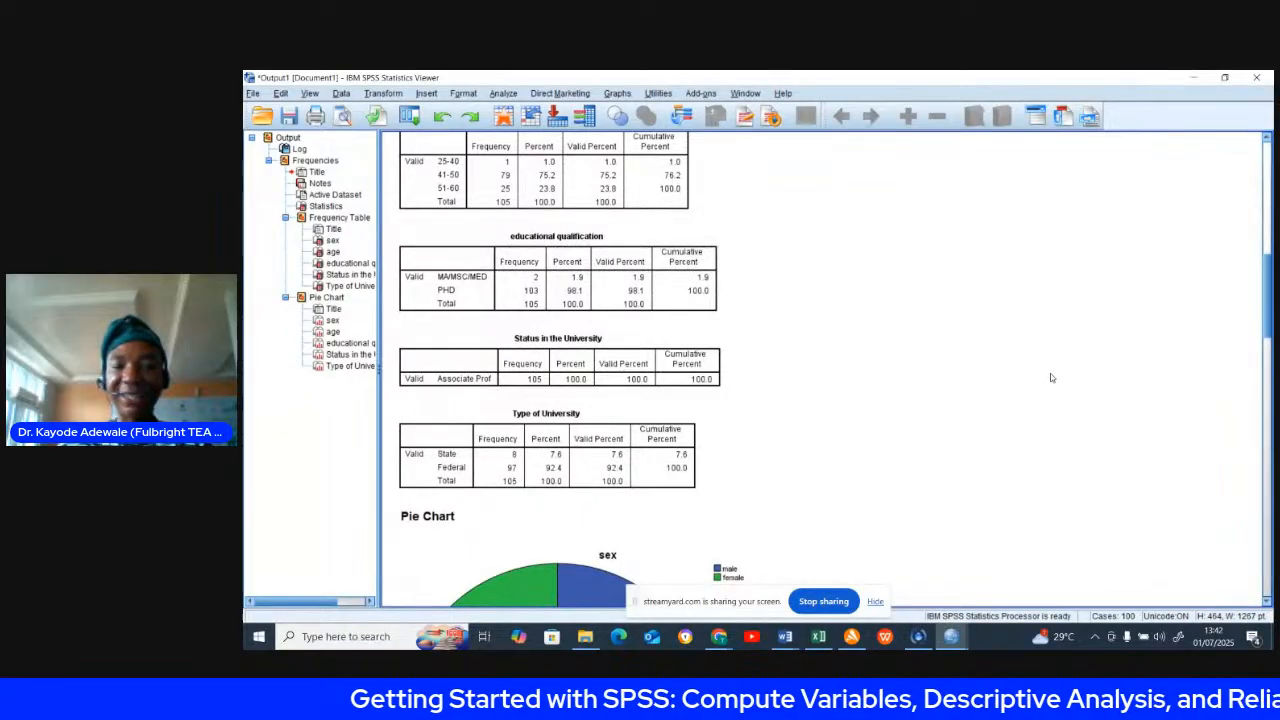
drag(1269, 318, 1270, 335)
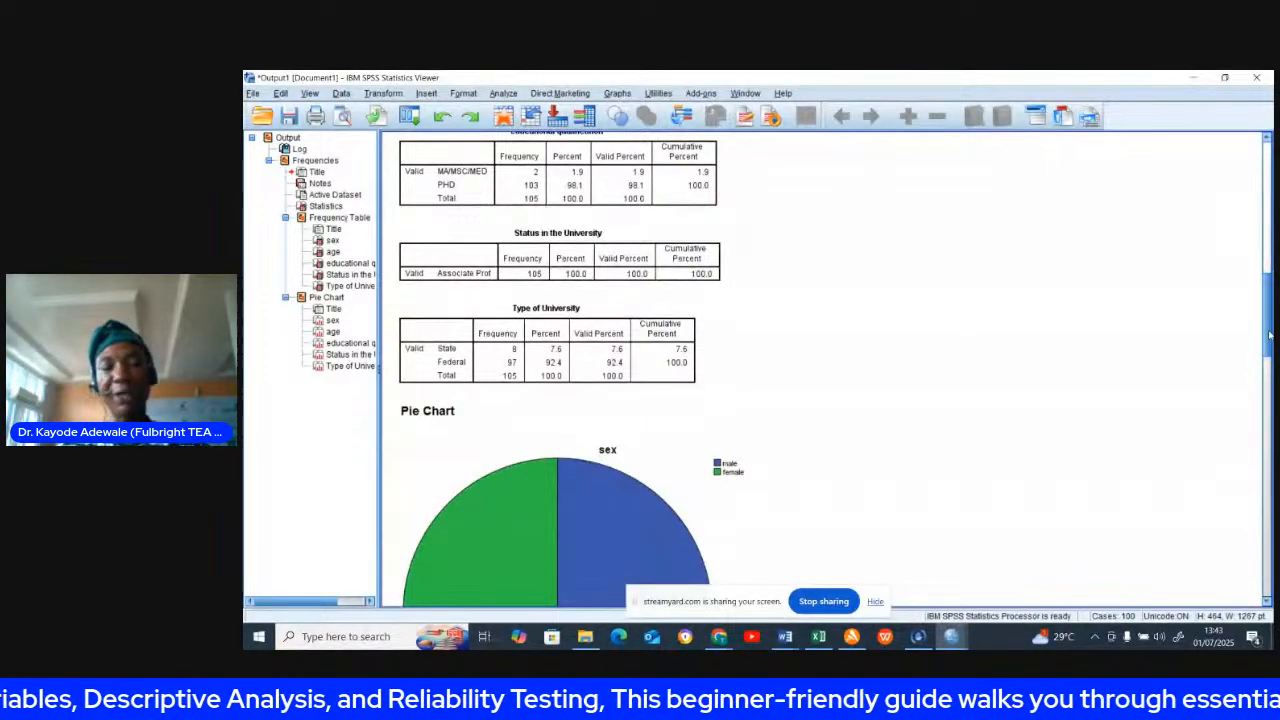
Examine the pie charts of the demographic variables, from sex through to Type of University.
drag(1269, 339, 1268, 374)
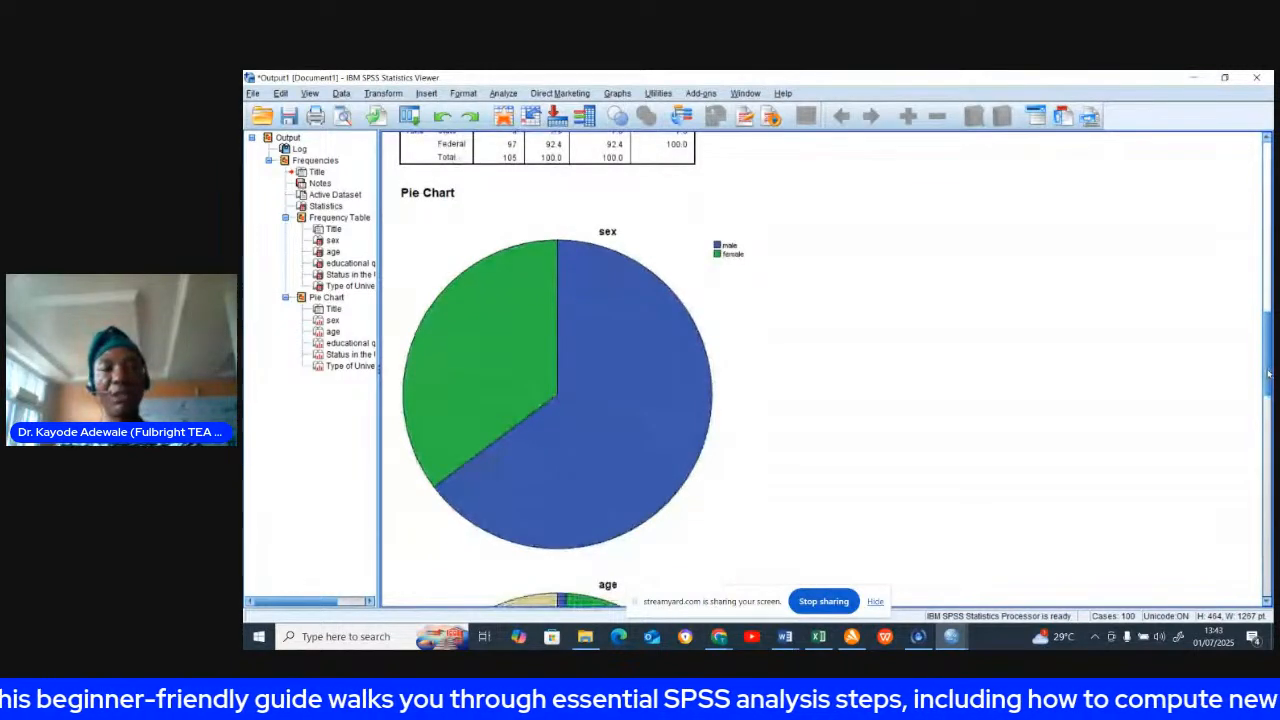
drag(1268, 374, 1269, 376)
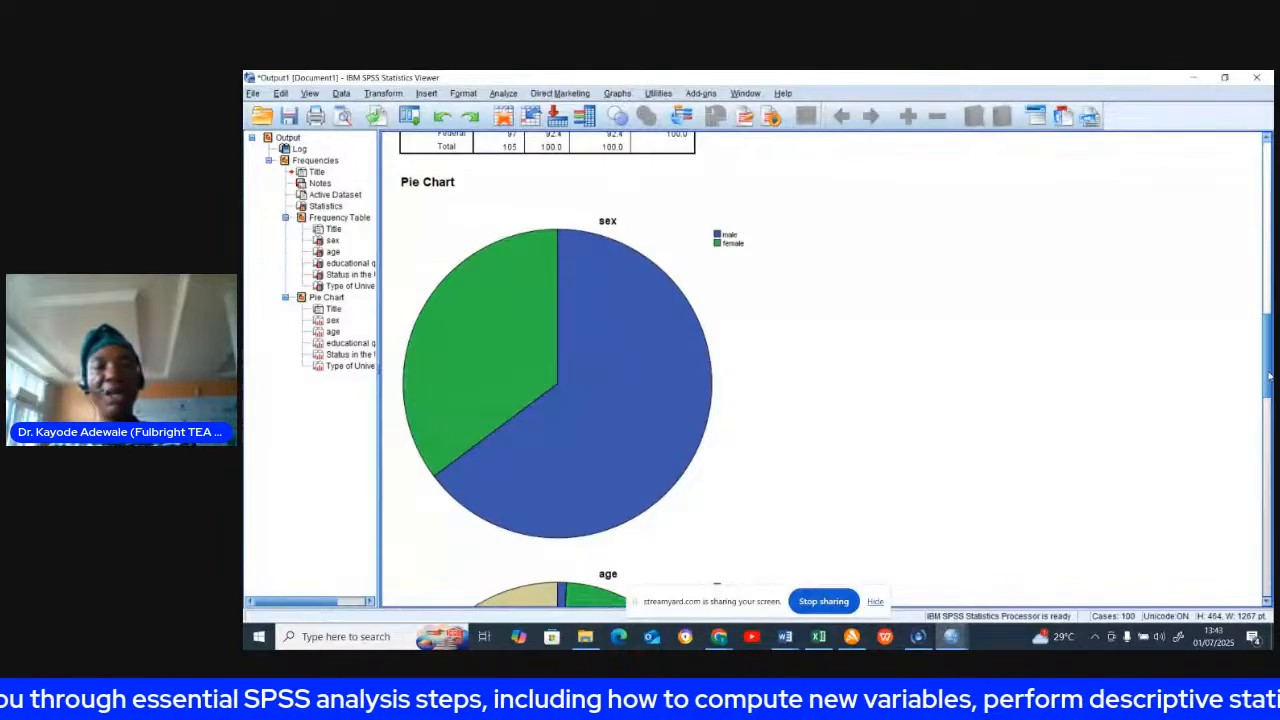
click(757, 251)
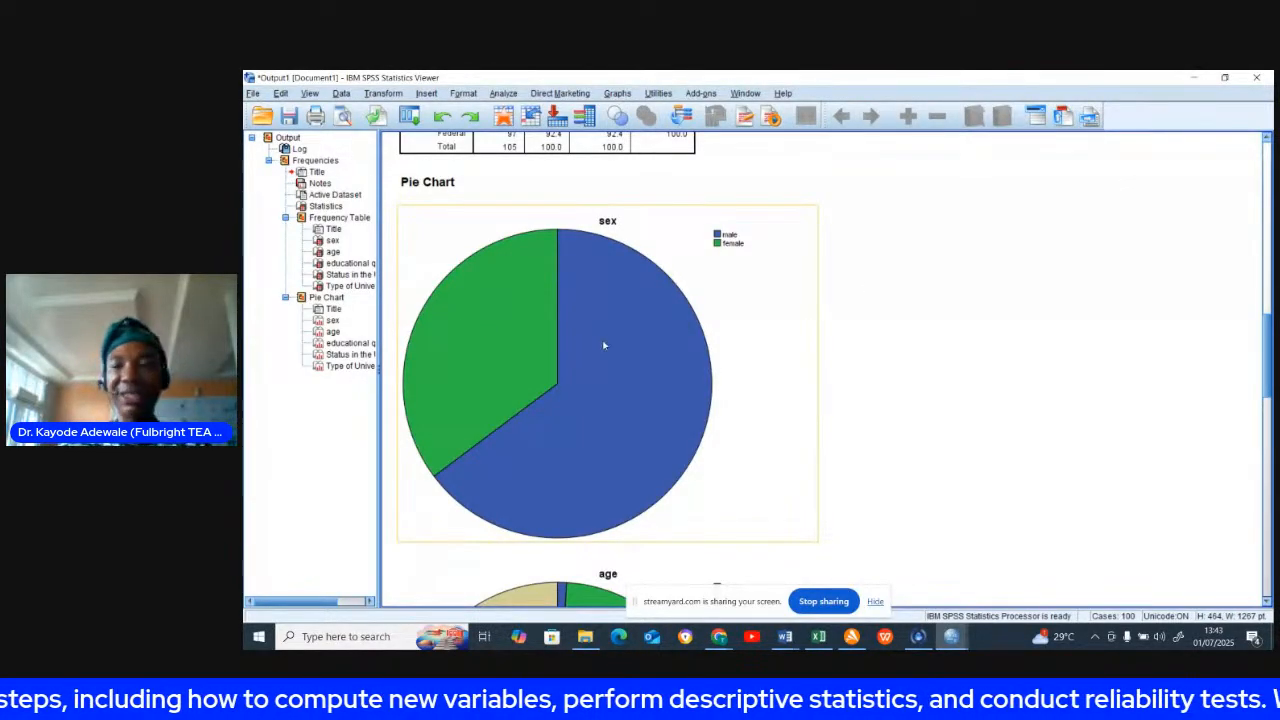
click(838, 350)
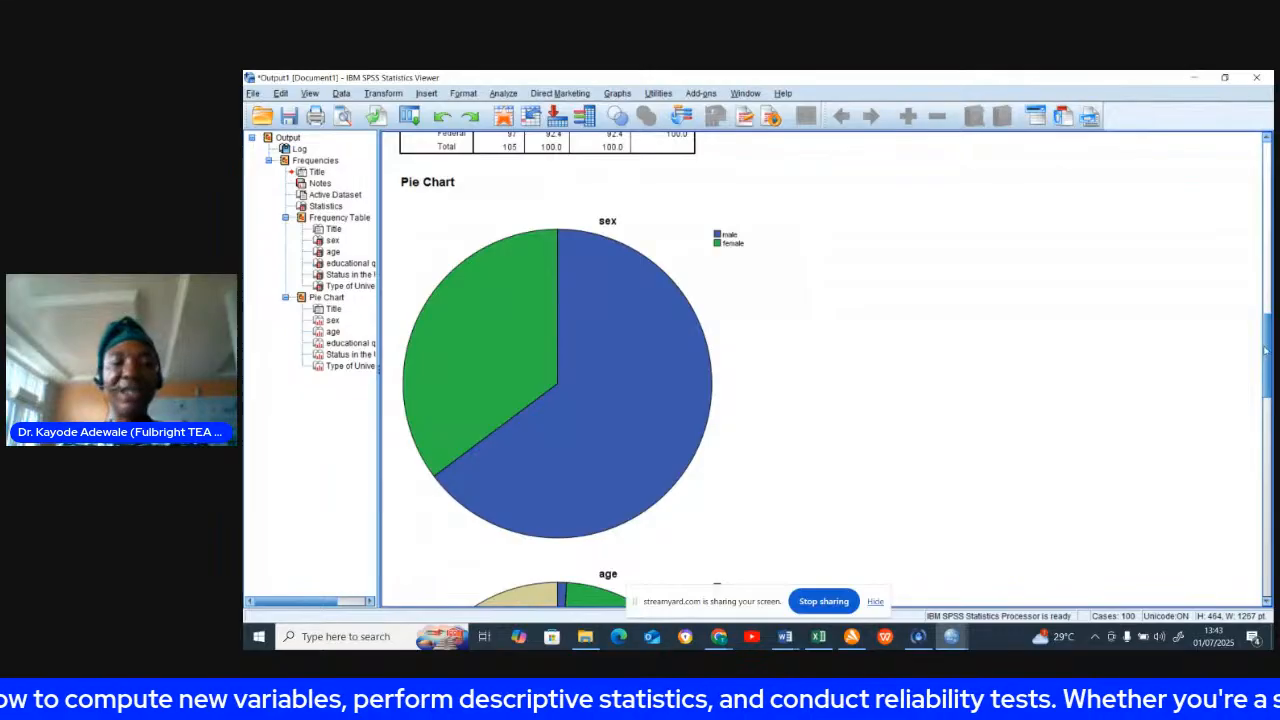
drag(1267, 348, 1269, 515)
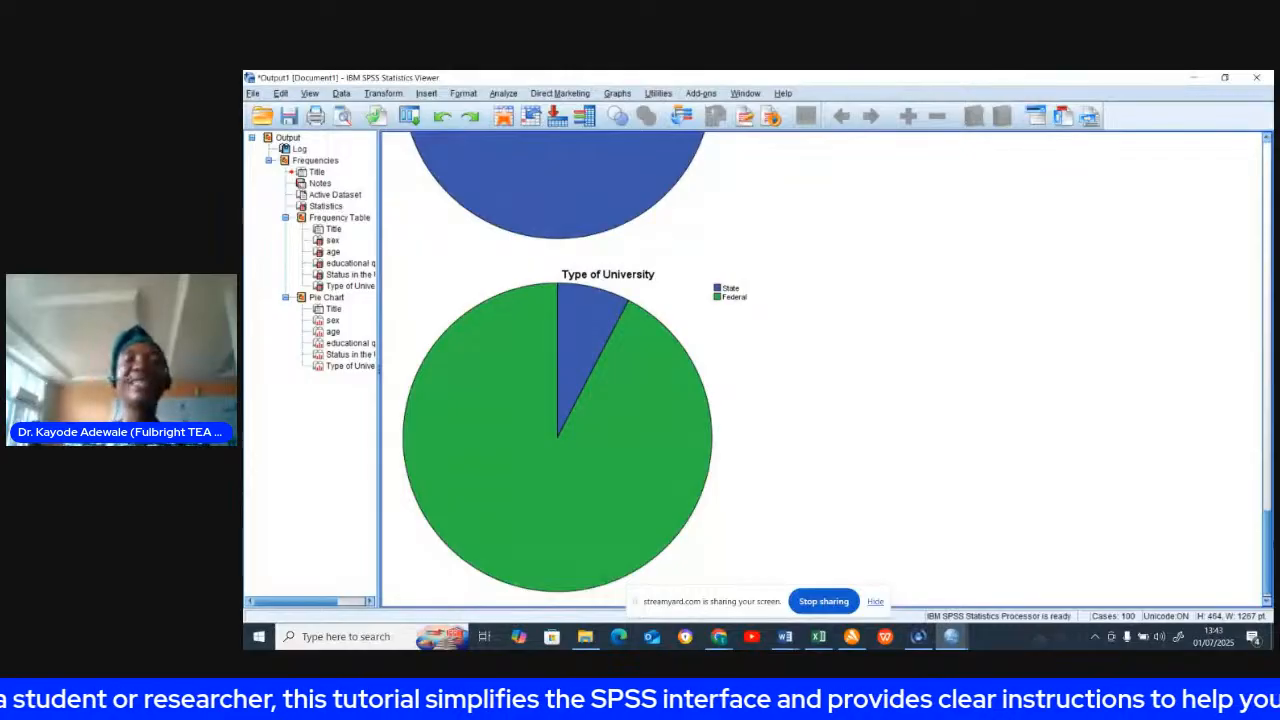
scroll(557, 369, up, 2)
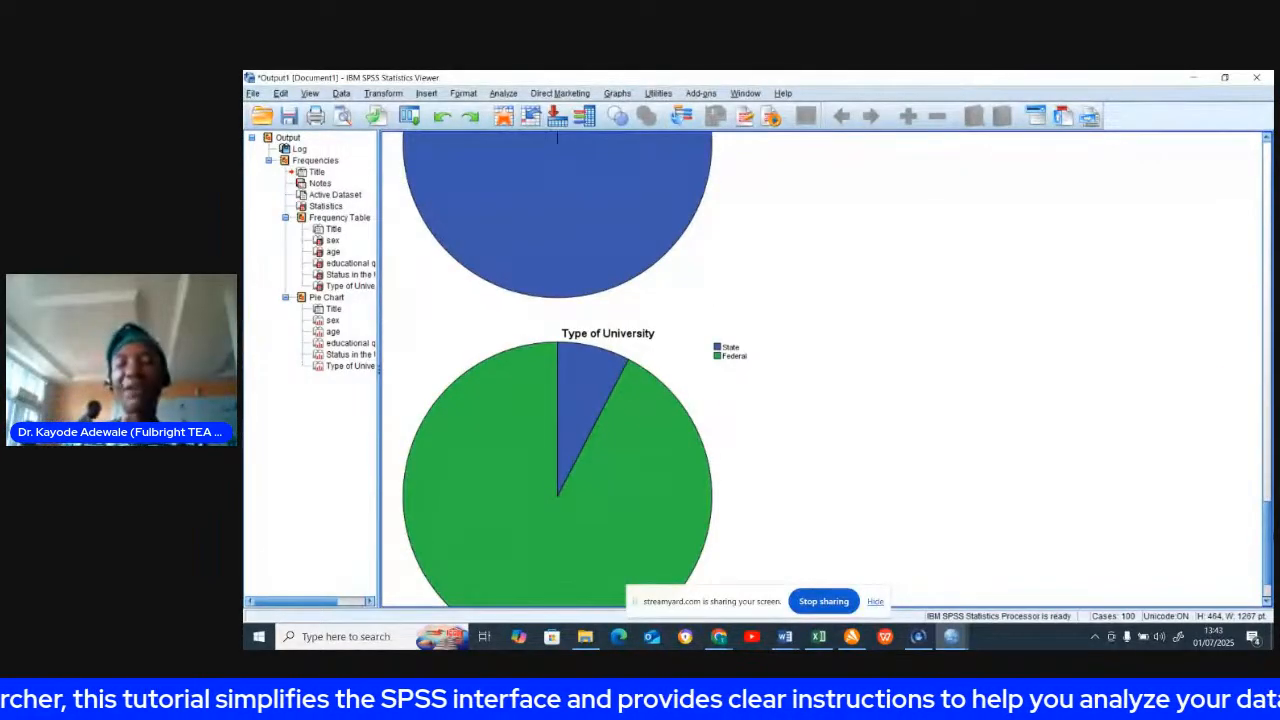
scroll(557, 139, down, 1)
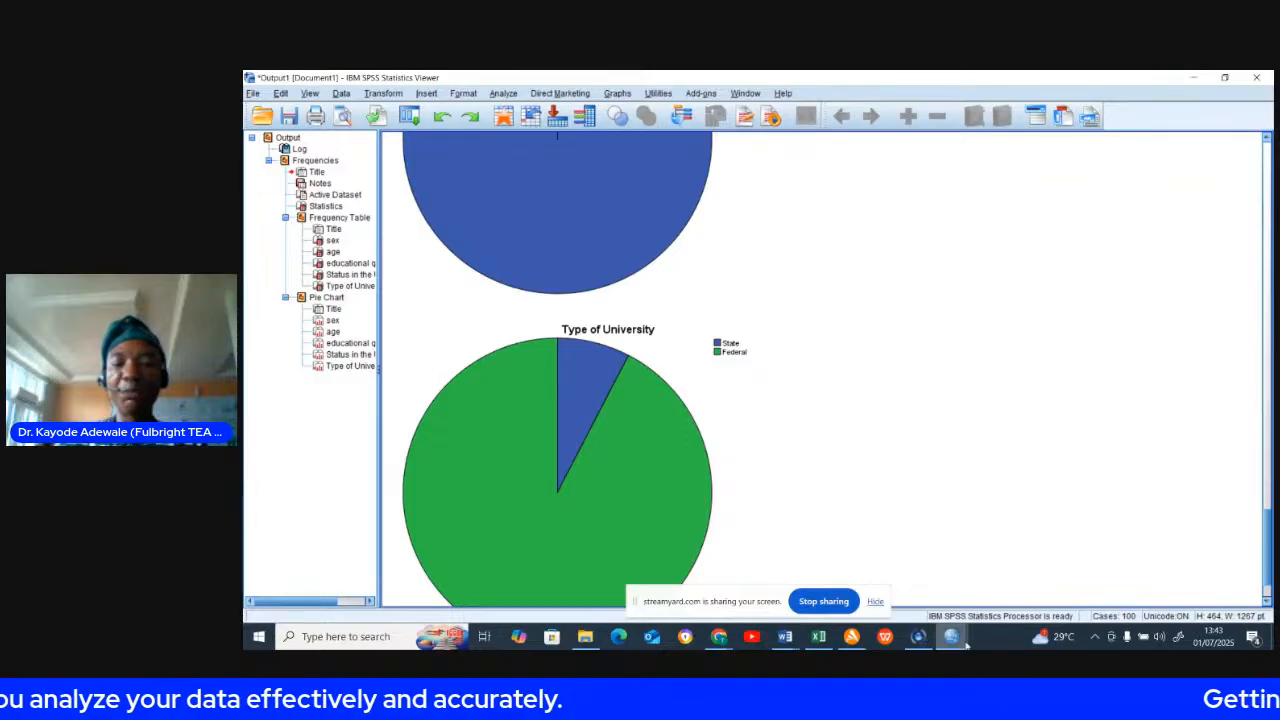
Start a Descriptives analysis on the EDU 711 data with all questionnaire items, csfq1 through msq15, as its variables.
mouse_move(951, 637)
click(1029, 588)
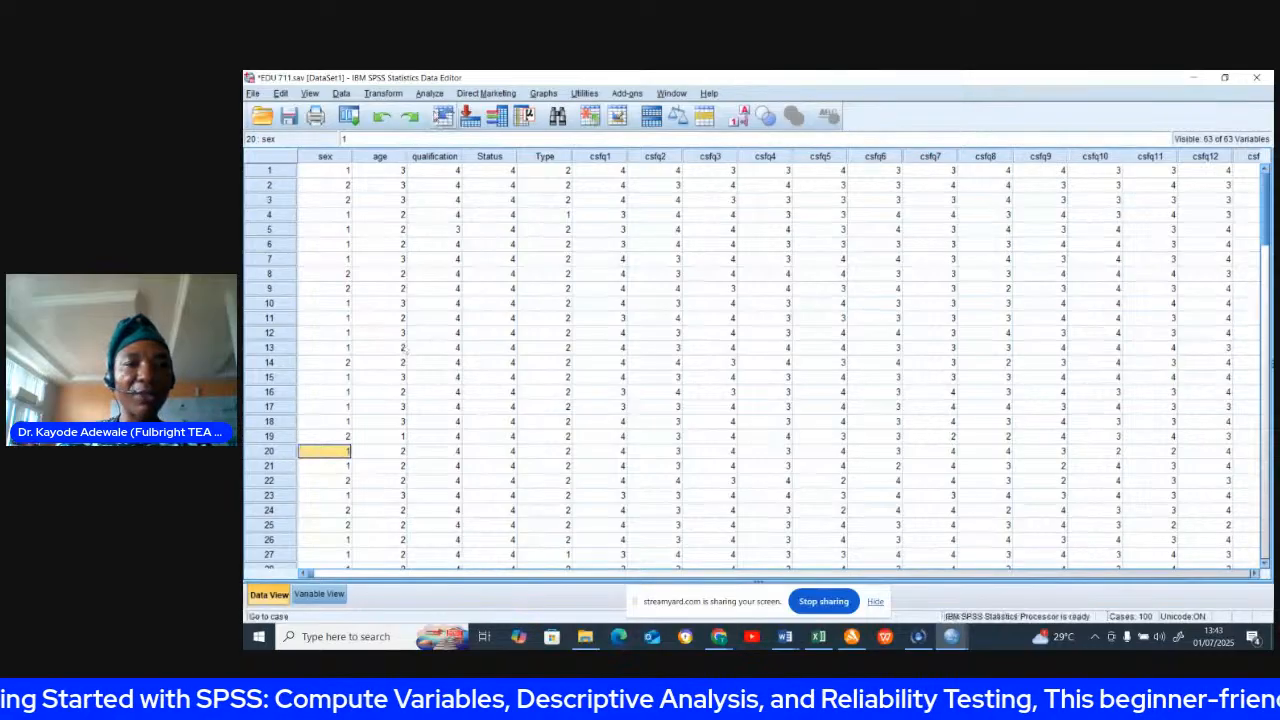
click(431, 94)
mouse_move(455, 127)
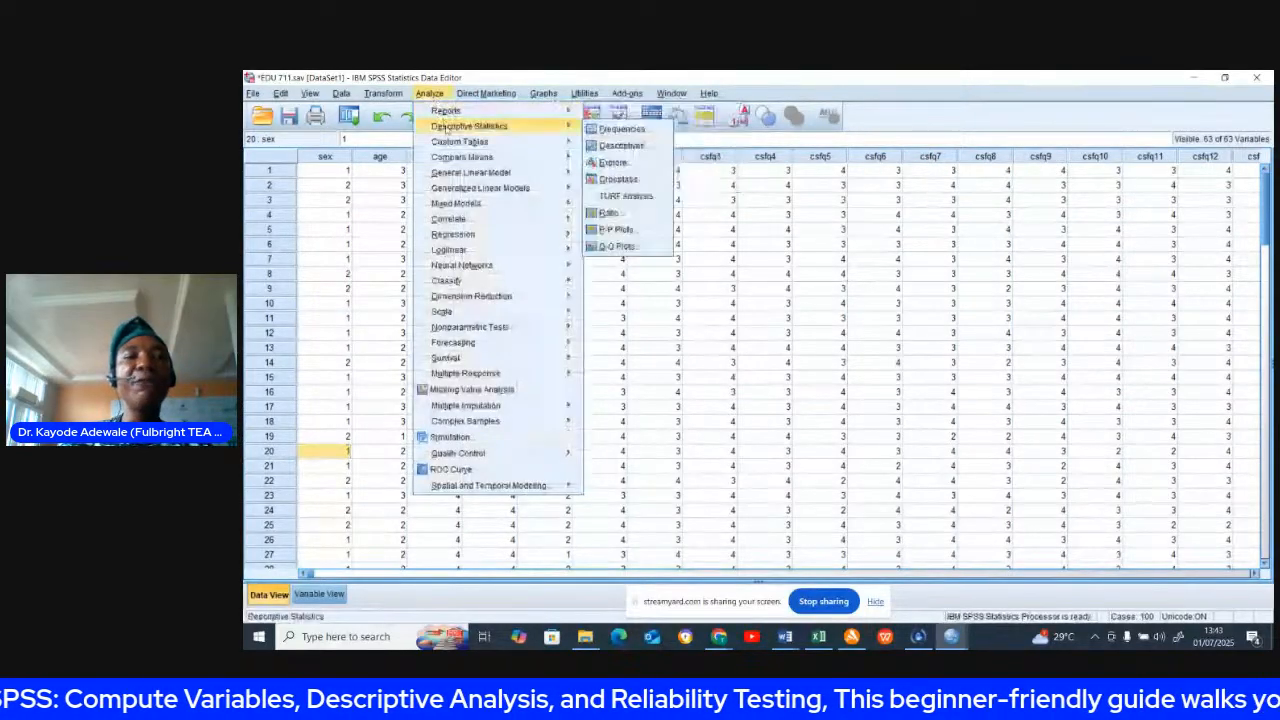
click(615, 145)
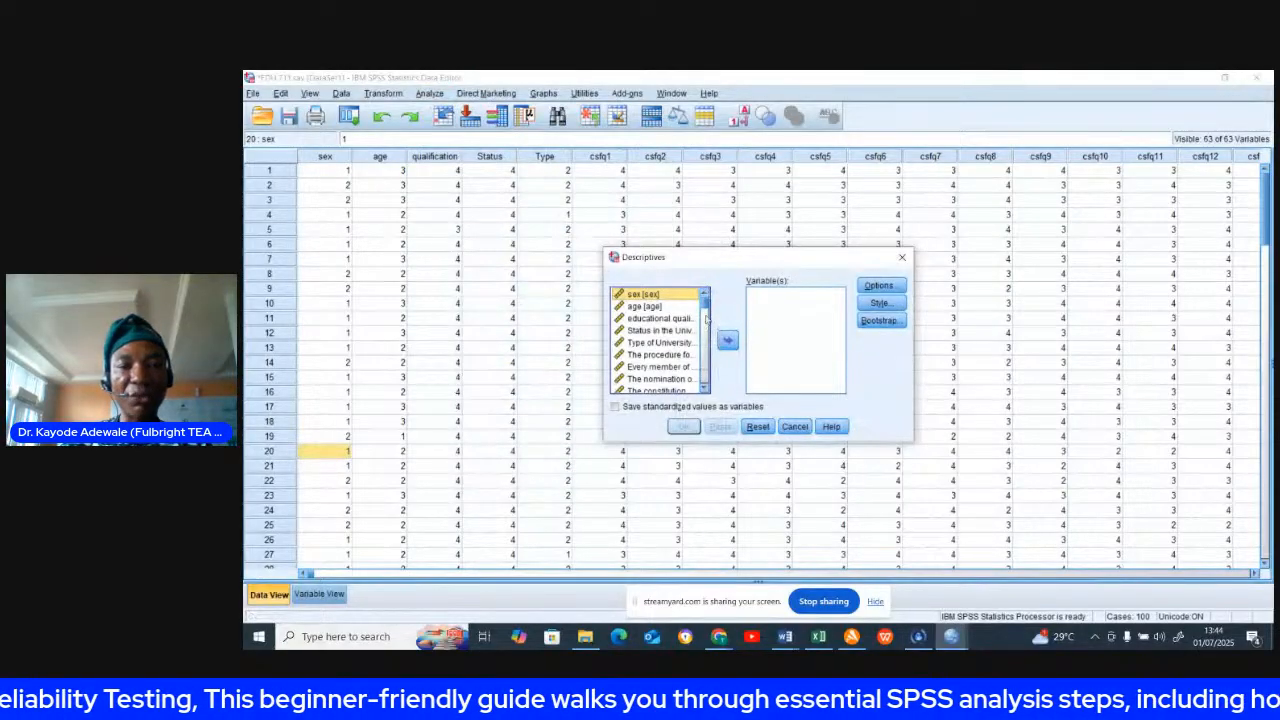
scroll(705, 311, down, 1)
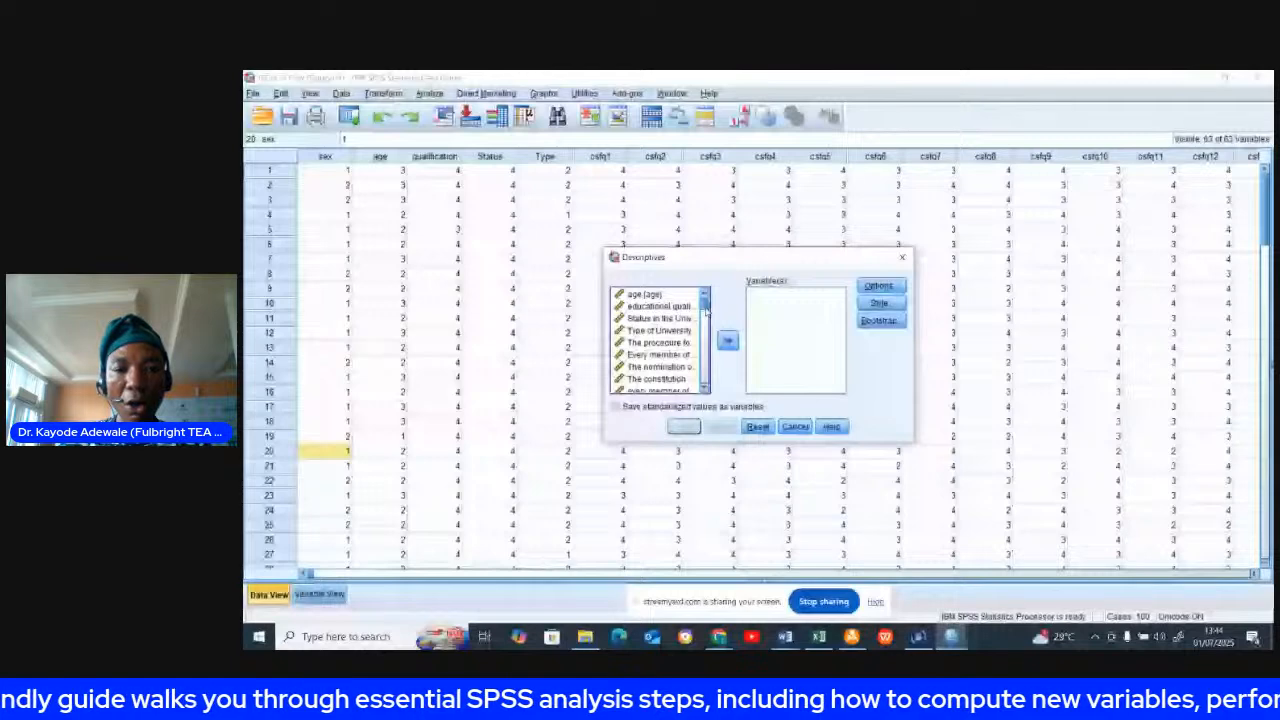
scroll(705, 311, up, 1)
click(660, 355)
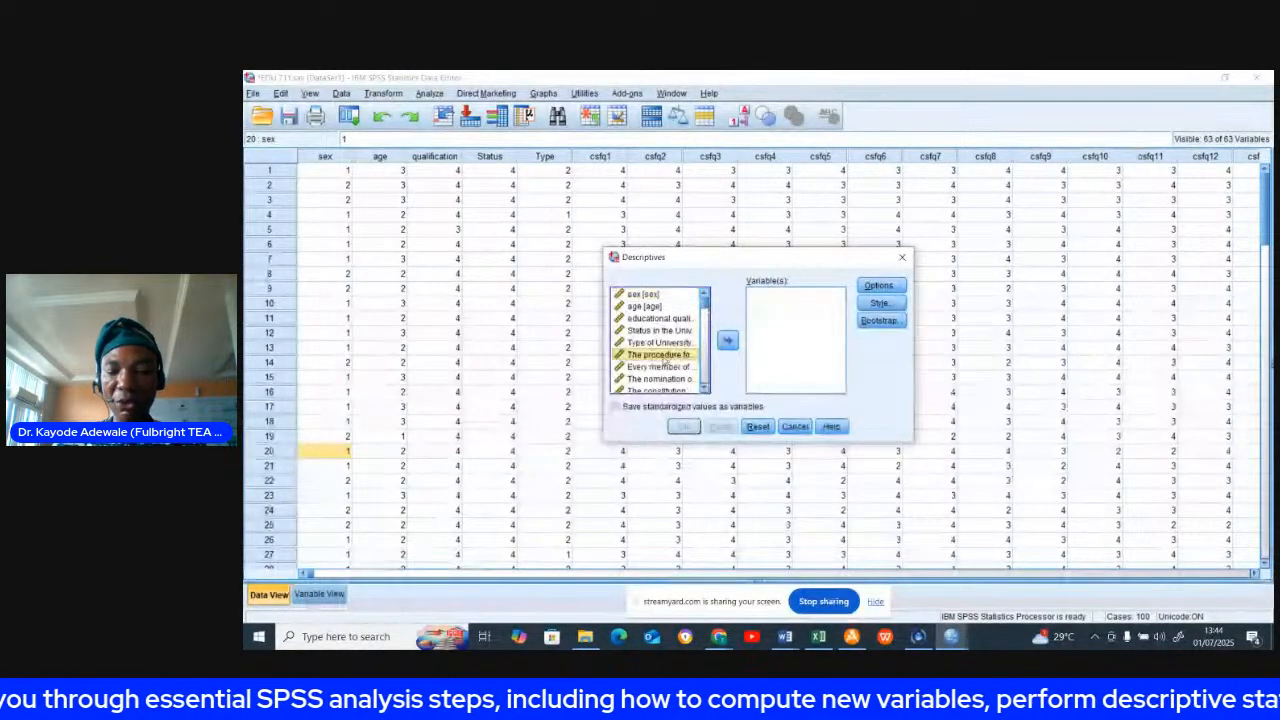
key(shift+Down)
key(shift+Down)
key(shift+Down)
key(shift+Down)
key(shift+Down)
key(shift+Down)
key(shift+Down)
key(shift+Down)
key(shift+Down)
key(shift+Down)
key(shift+Down)
key(shift+Down)
key(shift+Down)
key(shift+Down)
key(shift+Down)
key(shift+Down)
key(shift+Down)
key(shift+Down)
key(shift+Down)
key(shift+Down)
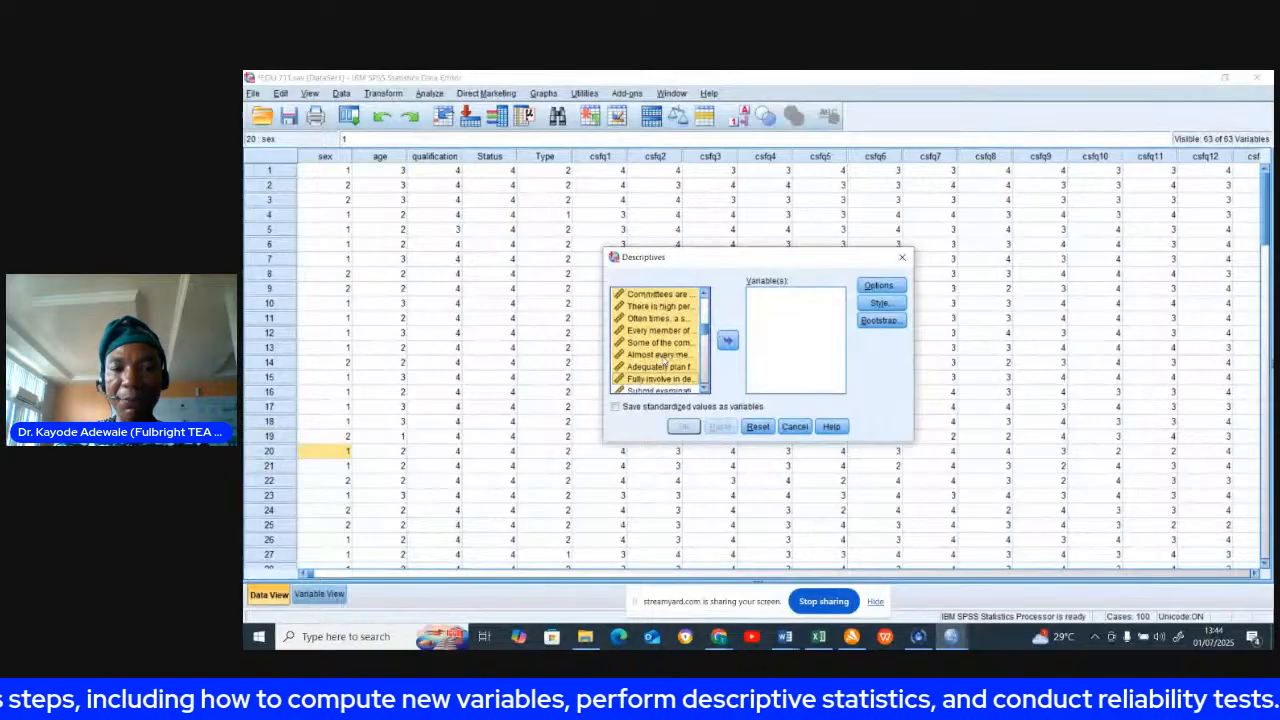
key(shift+Down)
key(shift+Down)
key(shift+Down)
key(shift+Down)
key(shift+Down)
key(shift+Down)
key(shift+Down)
key(shift+Down)
key(shift+Down)
key(shift+Down)
key(shift+Down)
key(shift+Down)
key(shift+Down)
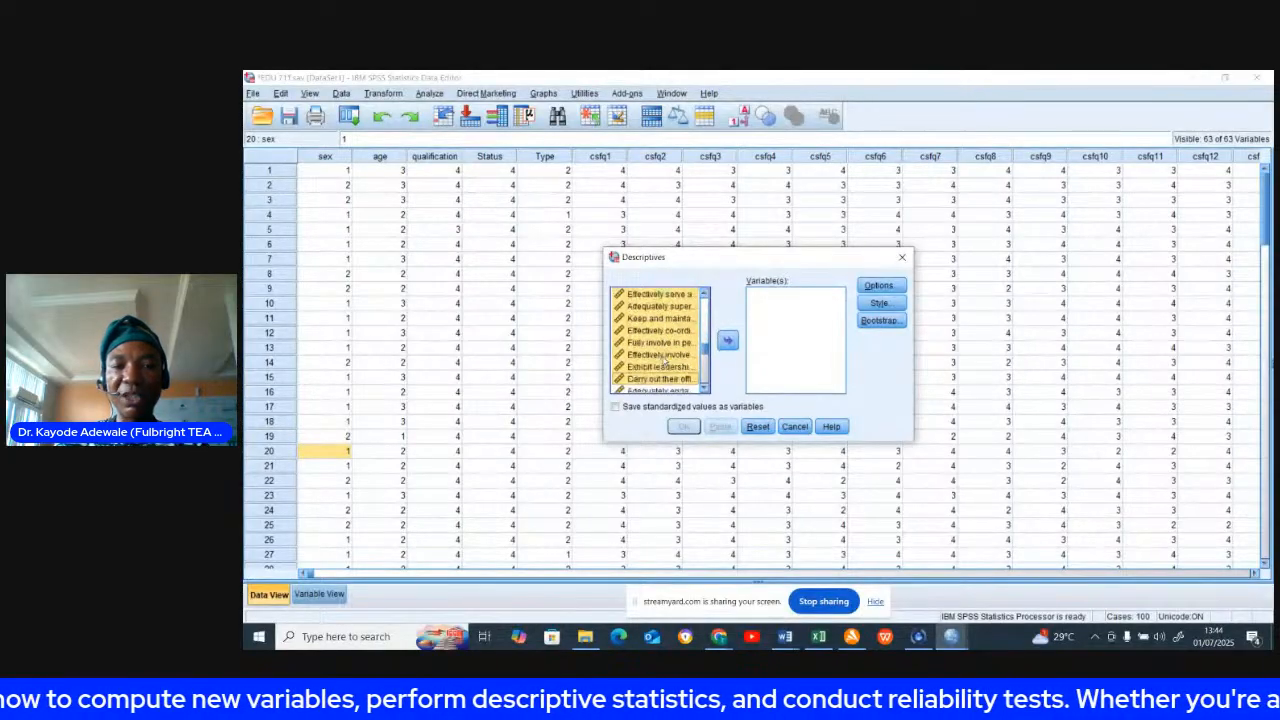
key(shift+Down)
key(shift+Down)
key(shift+Down)
key(shift+Down)
key(shift+Down)
key(shift+Down)
key(shift+Down)
key(shift+Down)
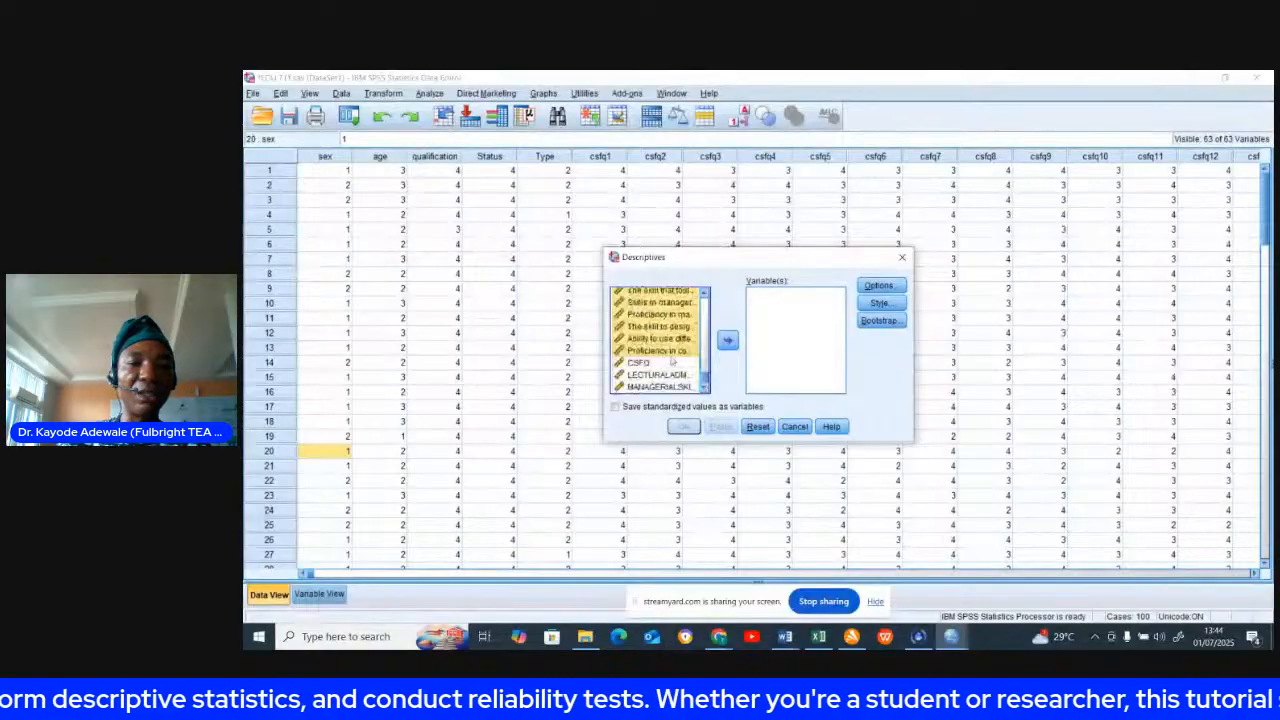
click(727, 340)
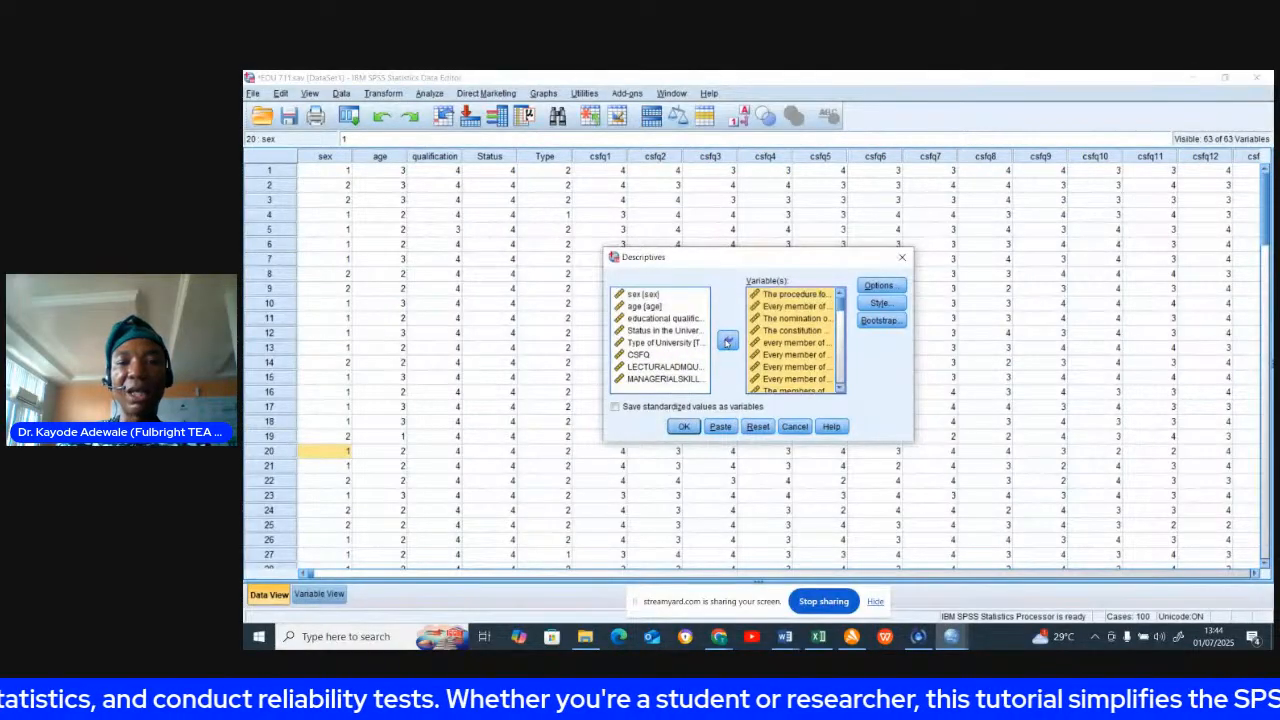
Keep mean, standard deviation, minimum and maximum as the statistics in variable list order and run the Descriptives analysis.
click(880, 286)
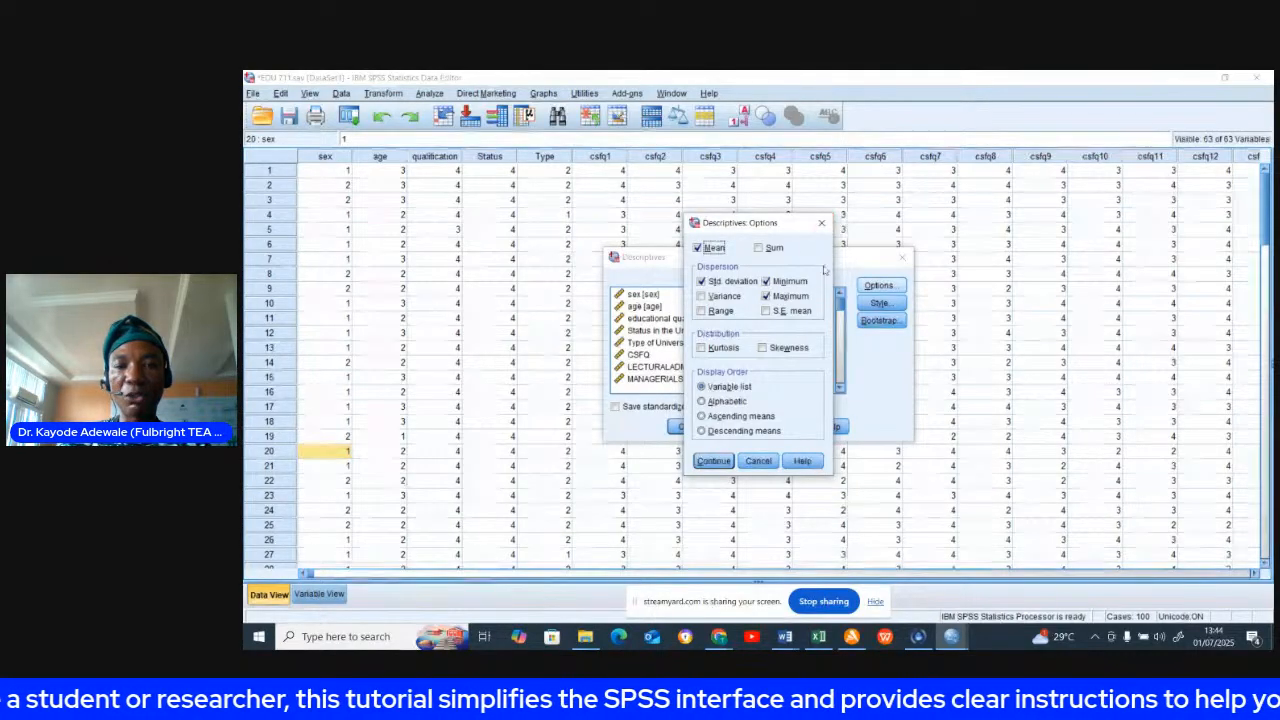
click(713, 460)
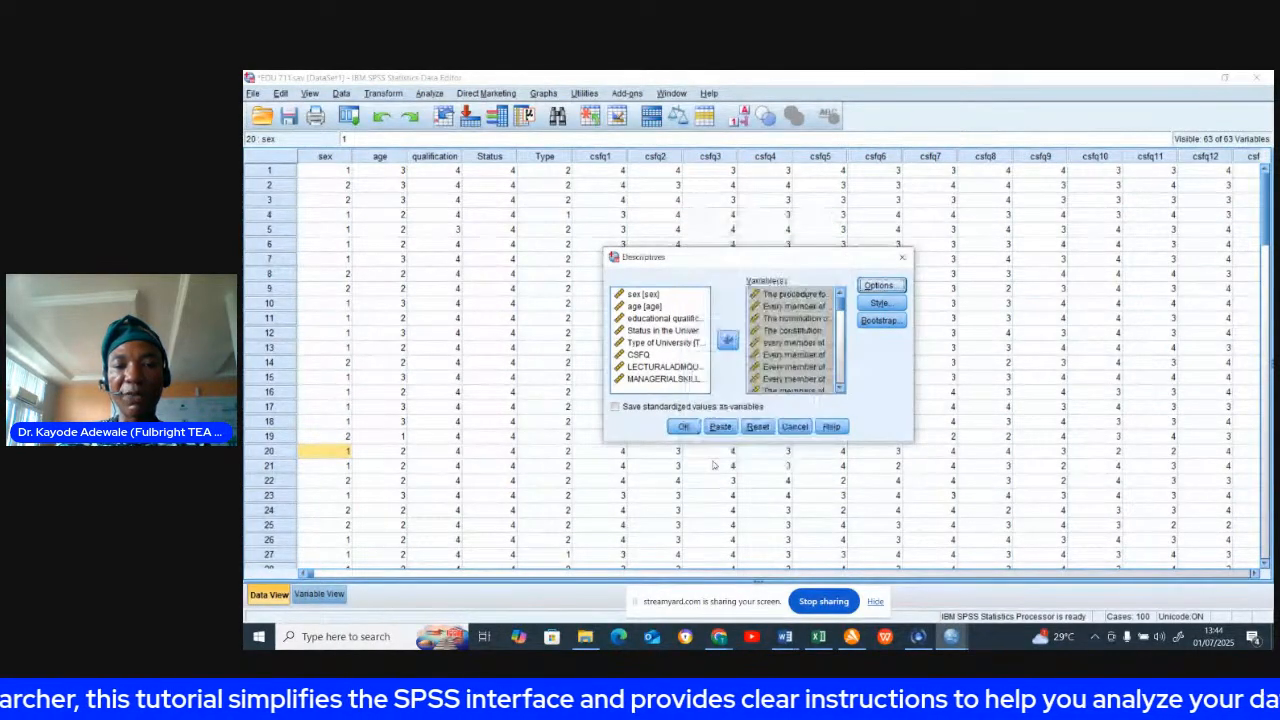
click(684, 426)
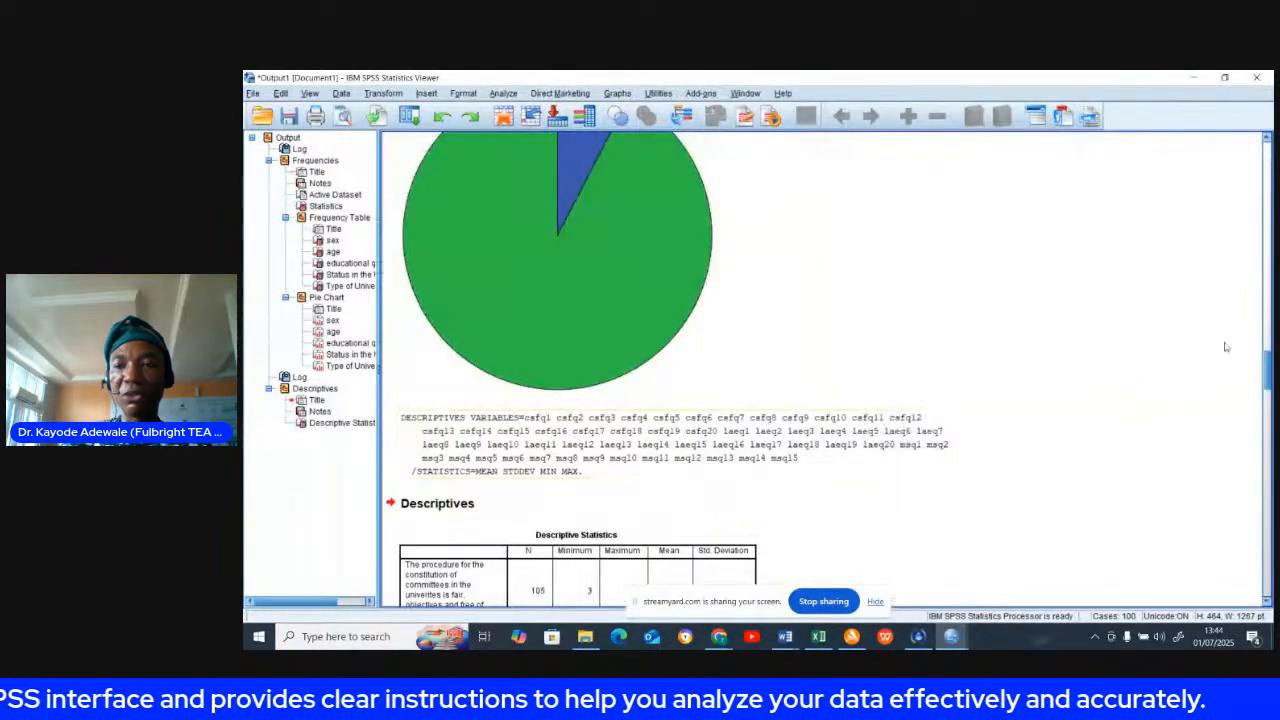
Review the item means and standard deviations in the Descriptive Statistics table and look back over the pie charts above it.
mouse_move(1268, 375)
mouse_down()
mouse_move(1269, 535)
mouse_move(1270, 400)
mouse_up()
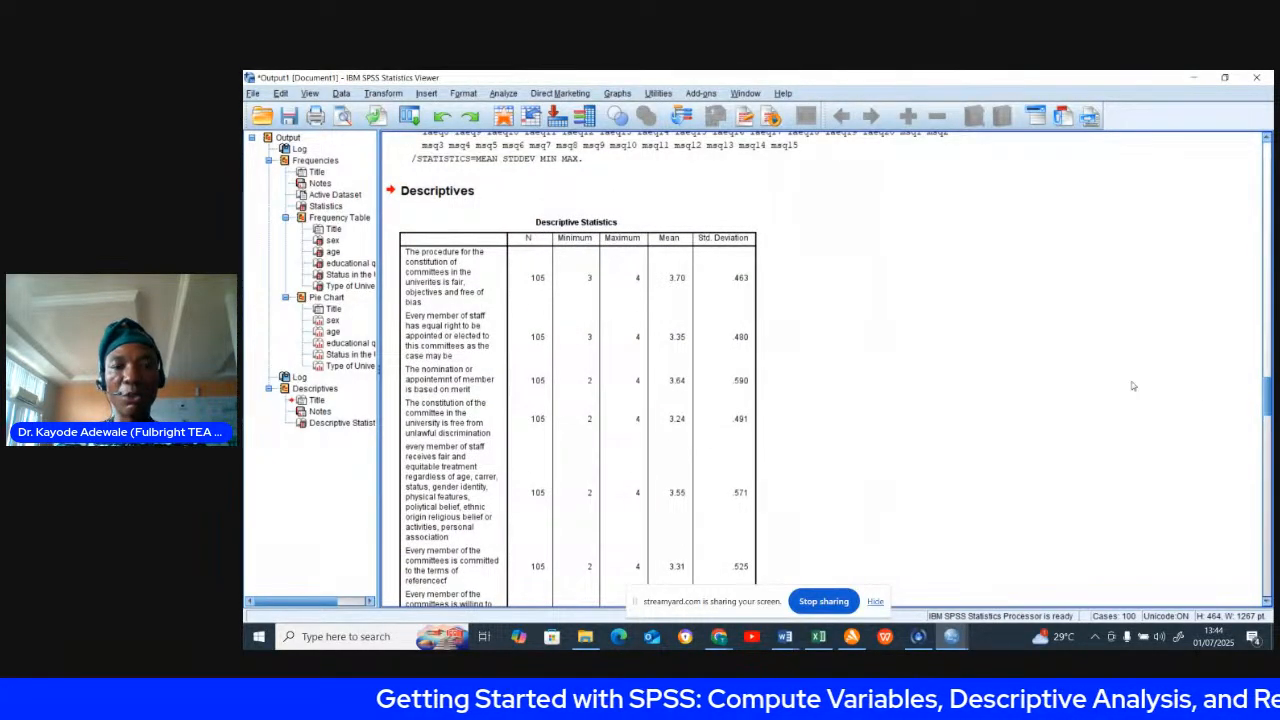
click(676, 288)
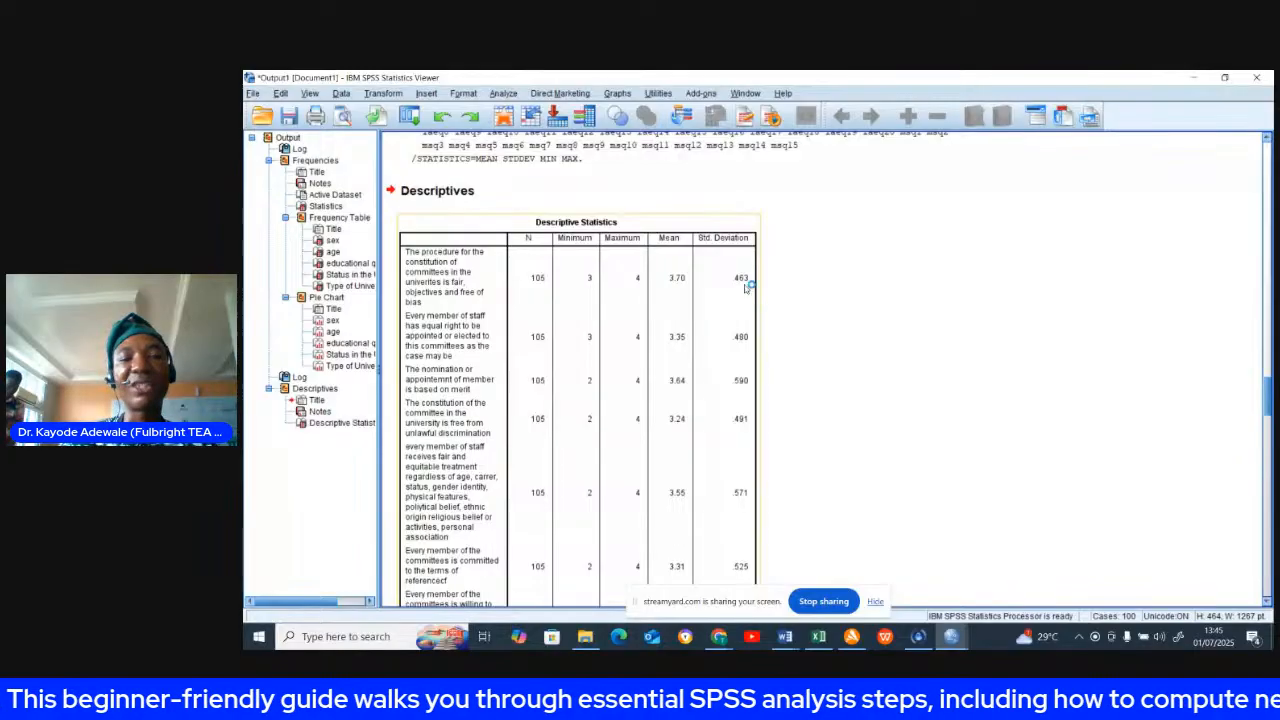
click(806, 279)
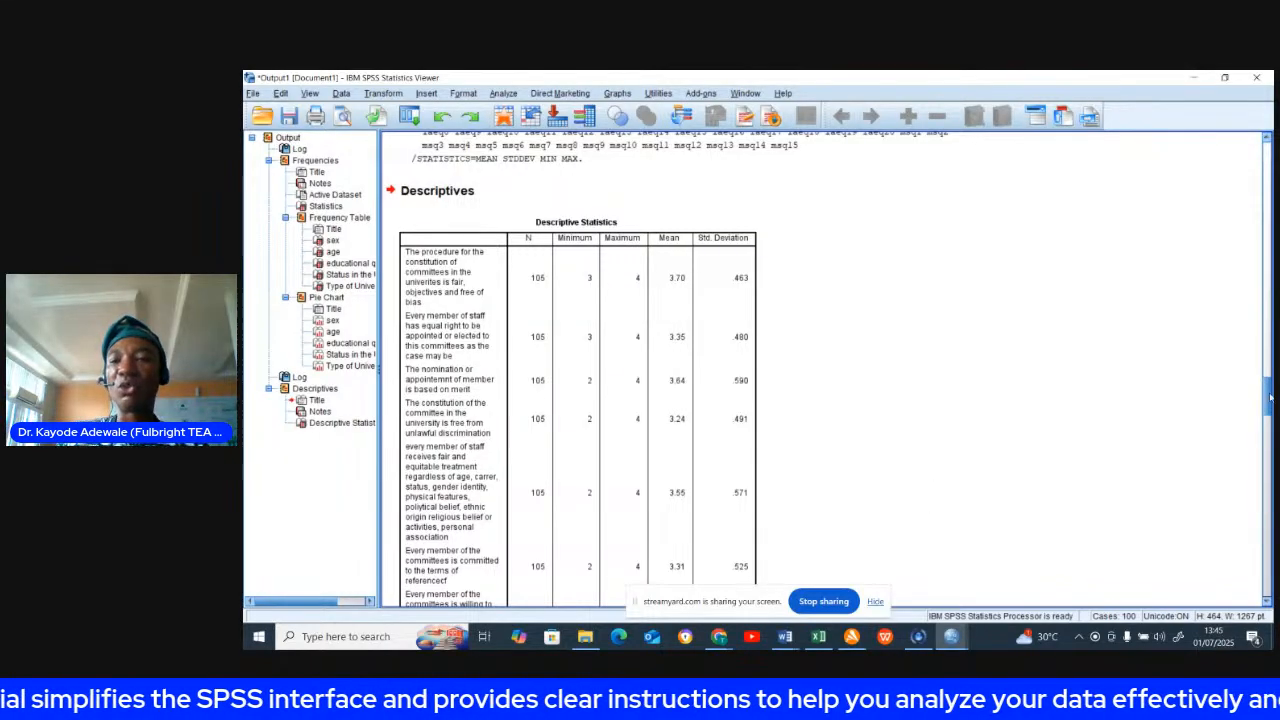
drag(1271, 396, 1266, 325)
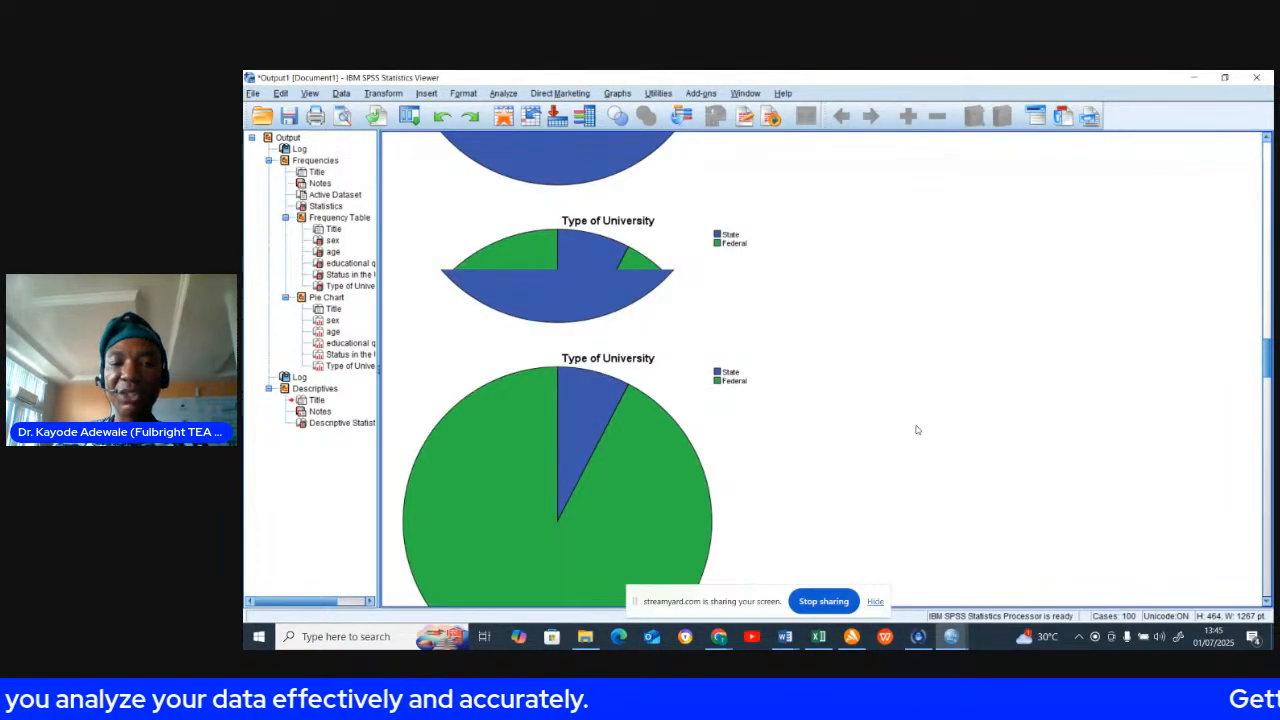
scroll(916, 430, up, 5)
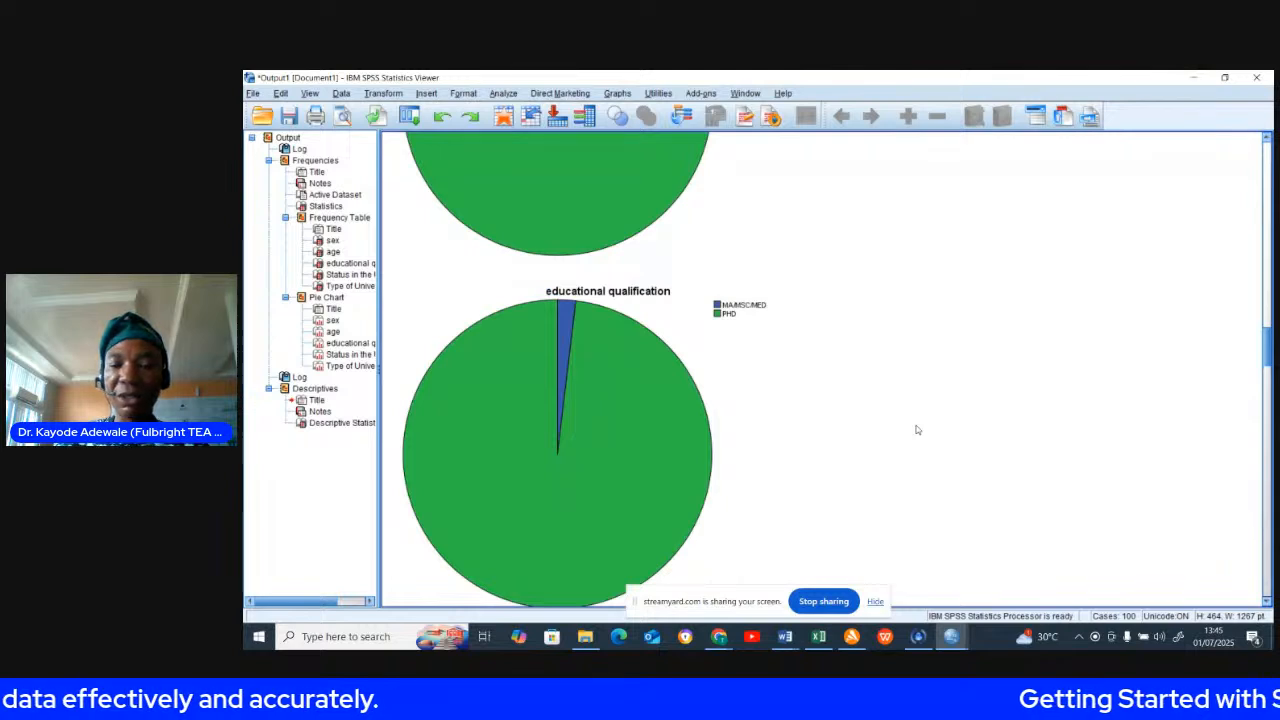
scroll(916, 430, down, 3)
scroll(900, 440, down, 5)
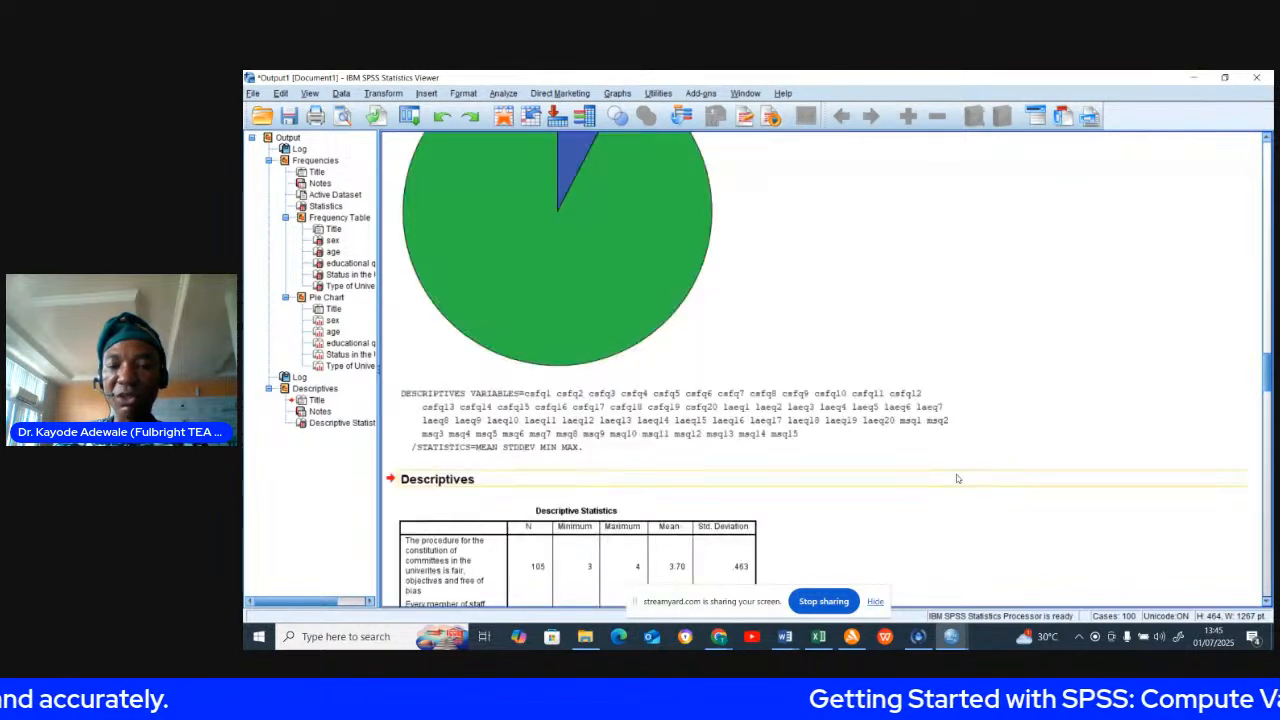
Return to the EDU 711.sav data values and select the sex value of case 12.
mouse_move(953, 638)
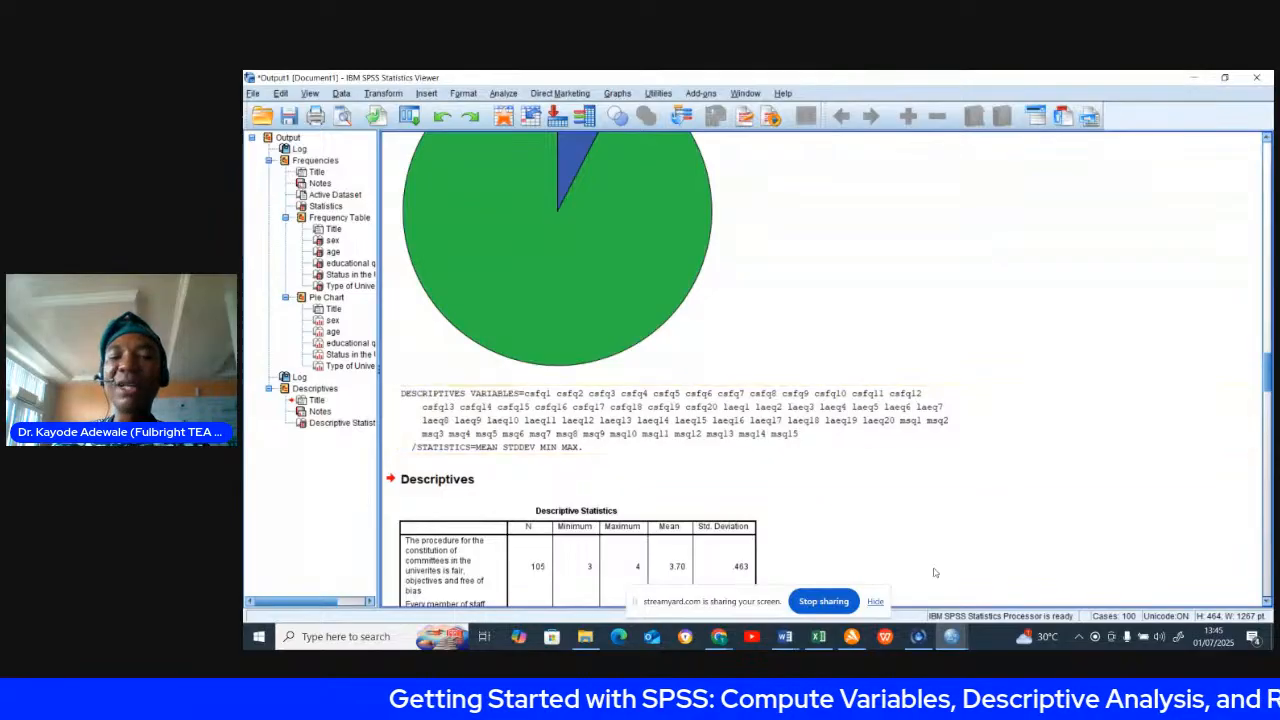
click(953, 642)
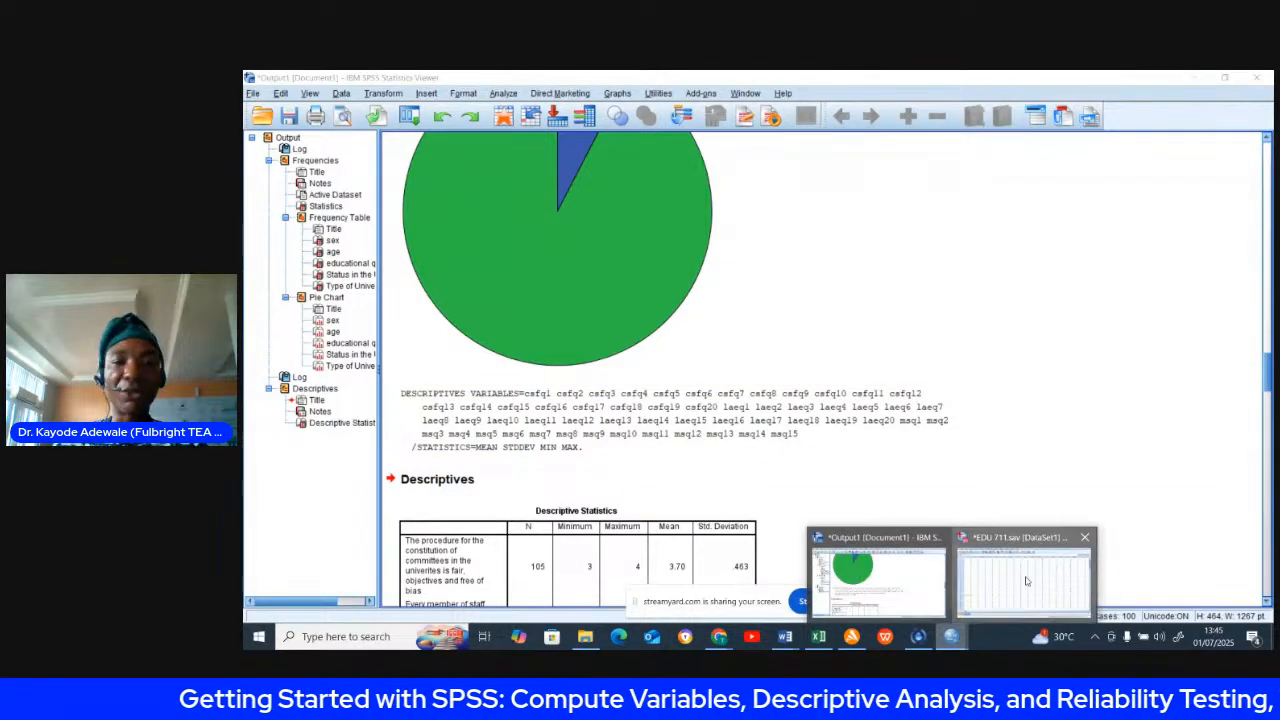
click(1025, 578)
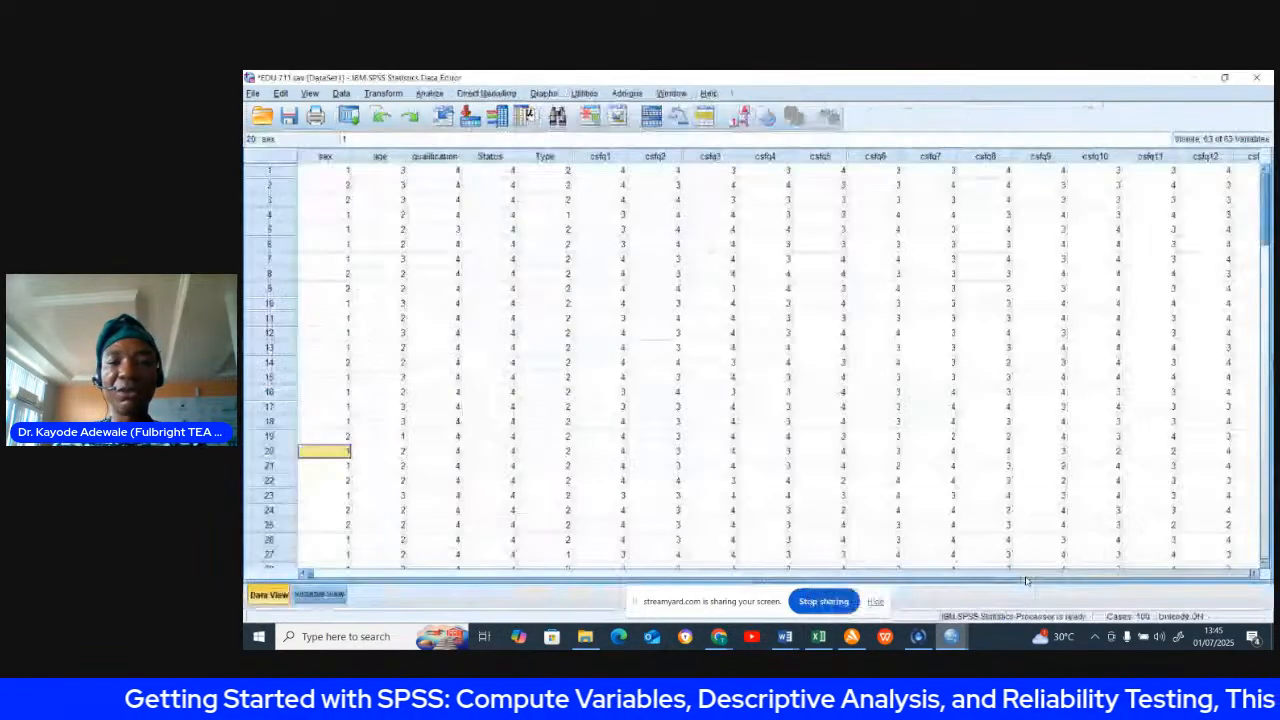
click(744, 332)
key(Home)
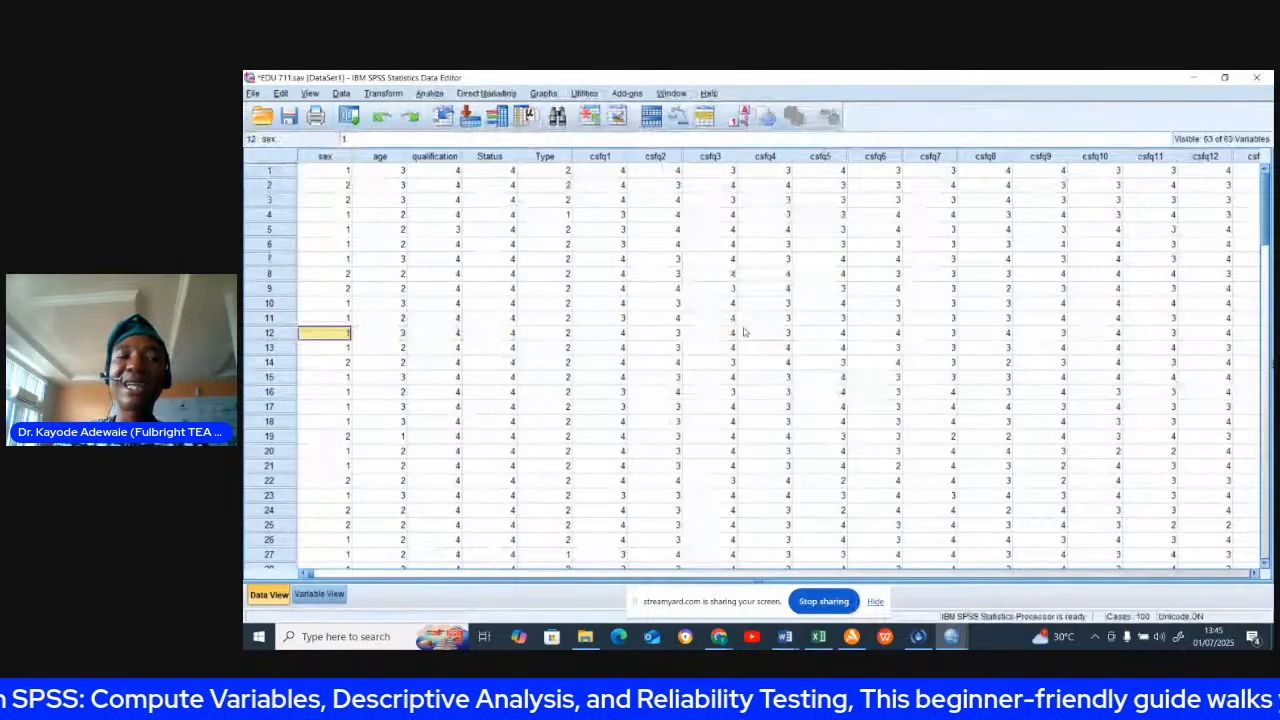
Look across the values of case 1 from sex through the csfq and laeq items up to msq4.
key(Up)
key(Up)
key(Up)
key(Up)
key(Up)
key(Up)
key(Up)
key(Up)
key(Up)
key(Up)
key(Up)
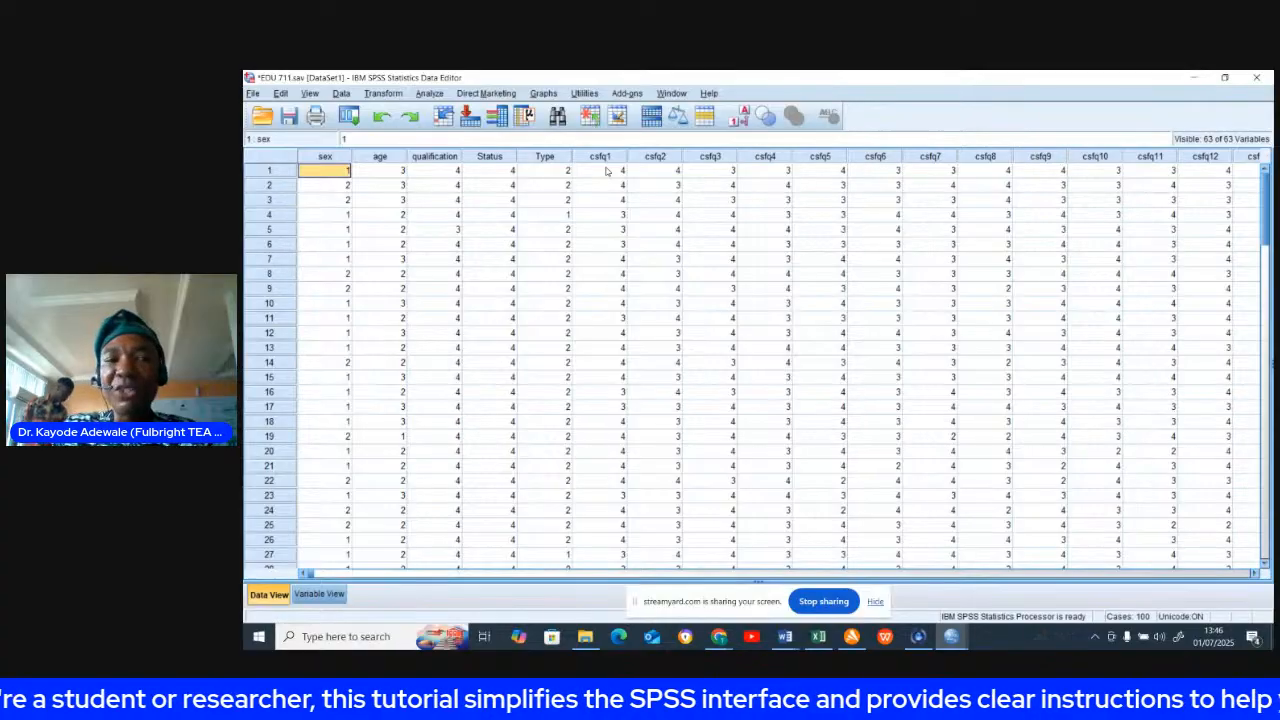
key(Right)
key(Right)
key(Right)
key(Right)
key(Right)
key(Right)
key(Right)
key(Right)
key(Right)
key(Right)
key(Right)
key(Right)
key(Right)
key(Right)
key(Right)
key(Right)
key(Right)
key(Right)
key(Right)
key(Right)
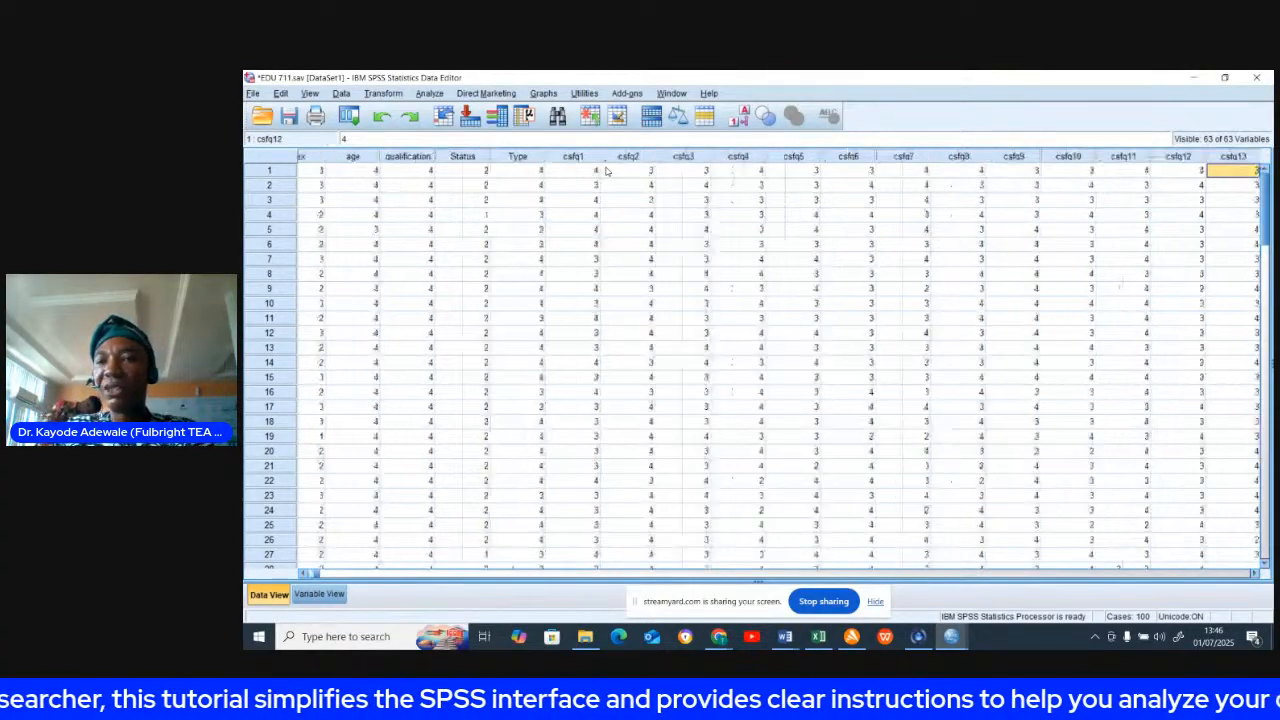
key(Right)
key(Right)
key(Right)
key(Right)
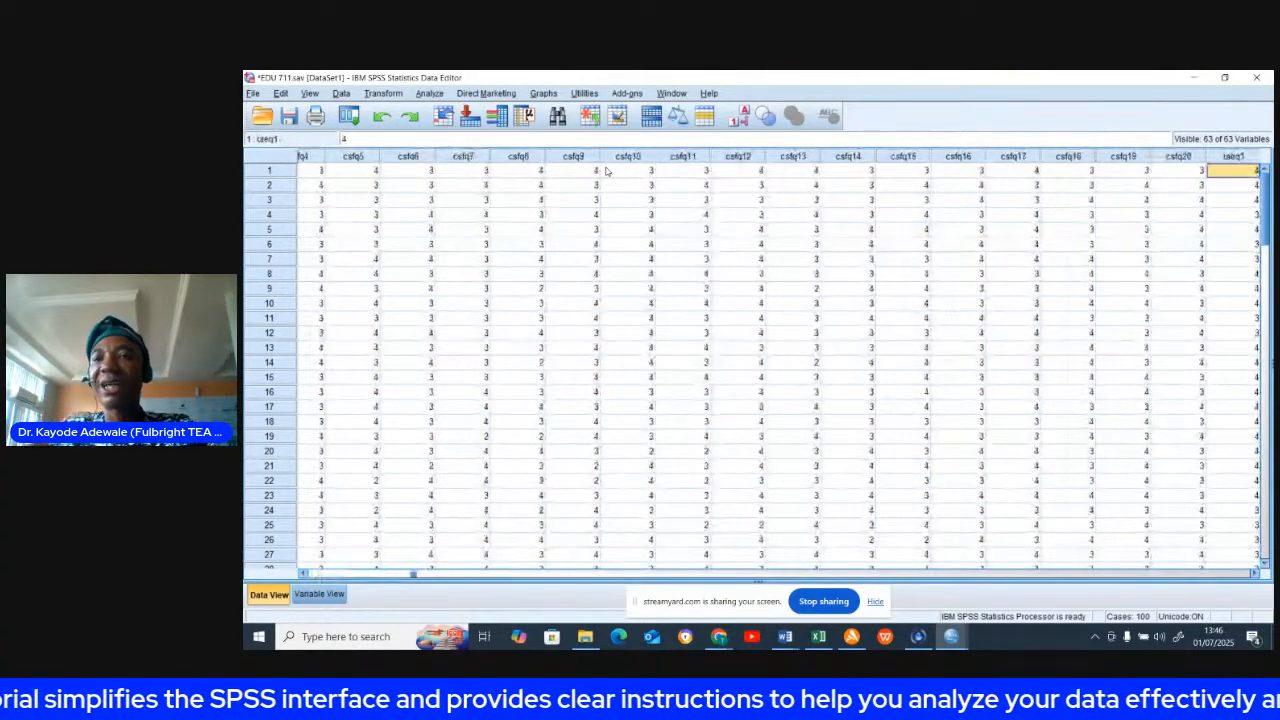
key(Right)
key(Right)
key(Right)
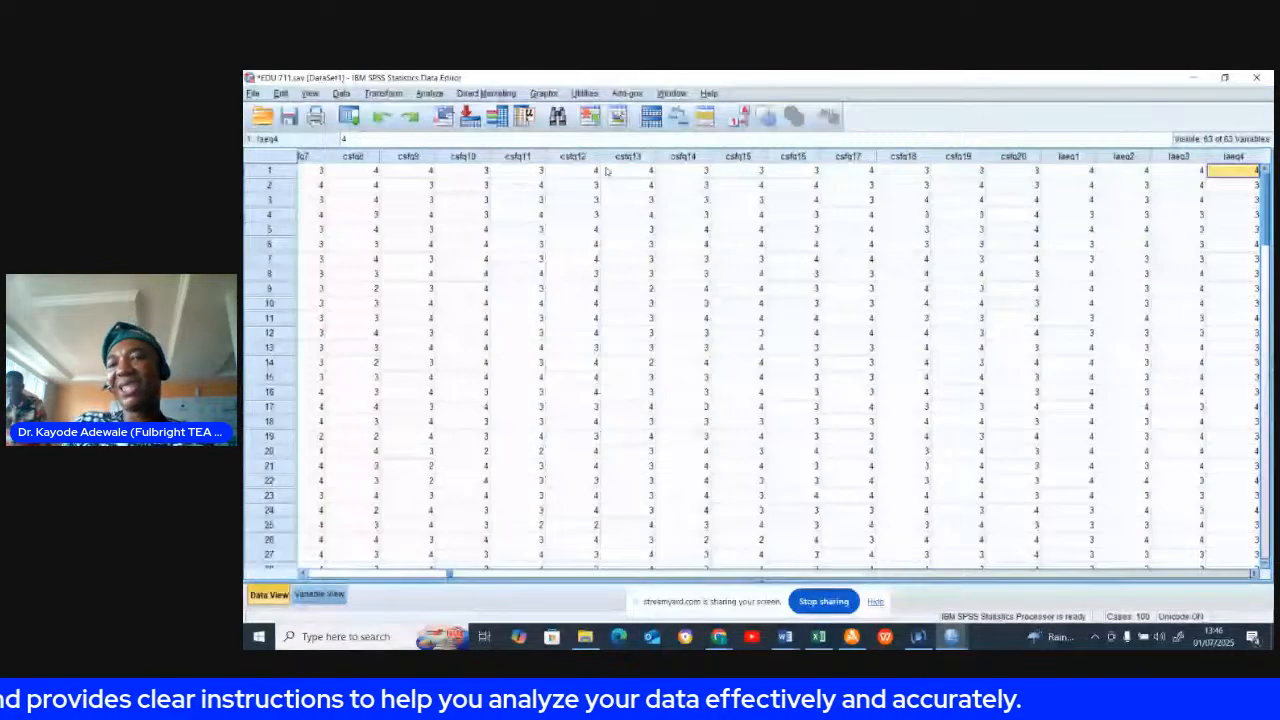
key(Right)
key(Right)
key(Right)
key(Right)
key(Right)
key(Right)
key(Right)
key(Right)
key(Right)
key(Right)
key(Right)
key(Right)
key(Right)
key(Right)
key(Right)
key(Right)
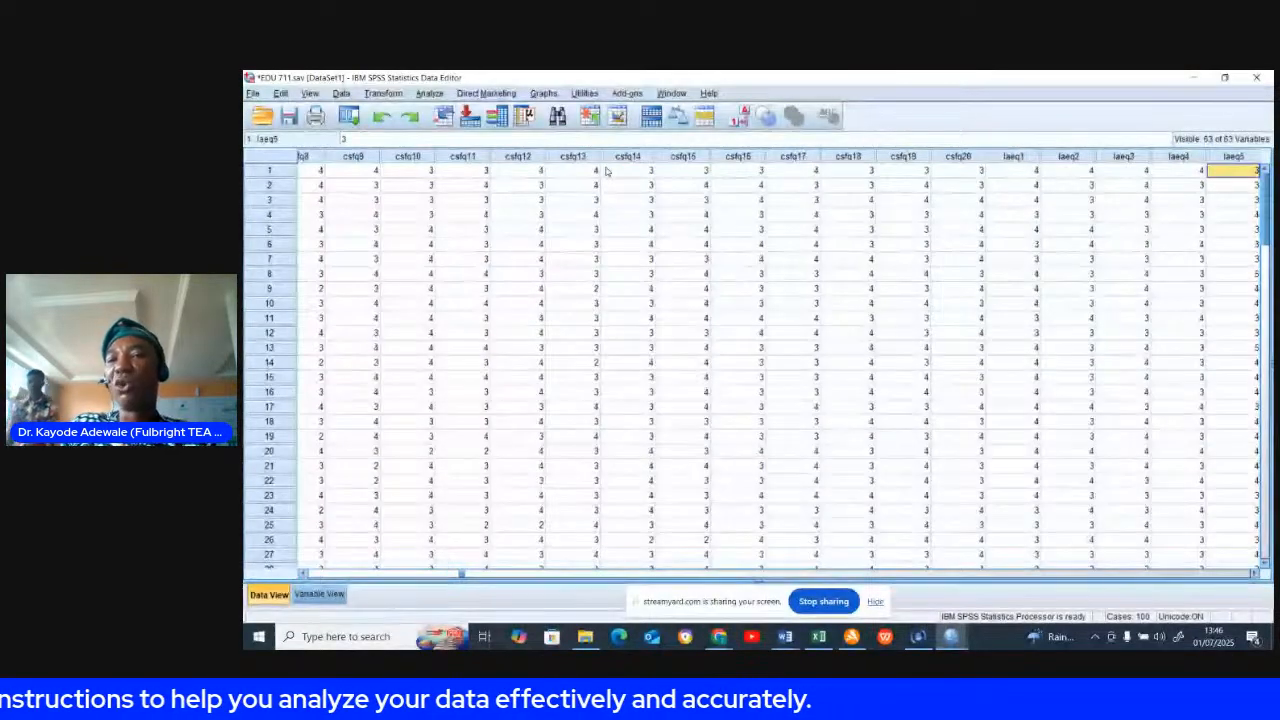
key(Right)
key(Right)
key(Right)
key(Right)
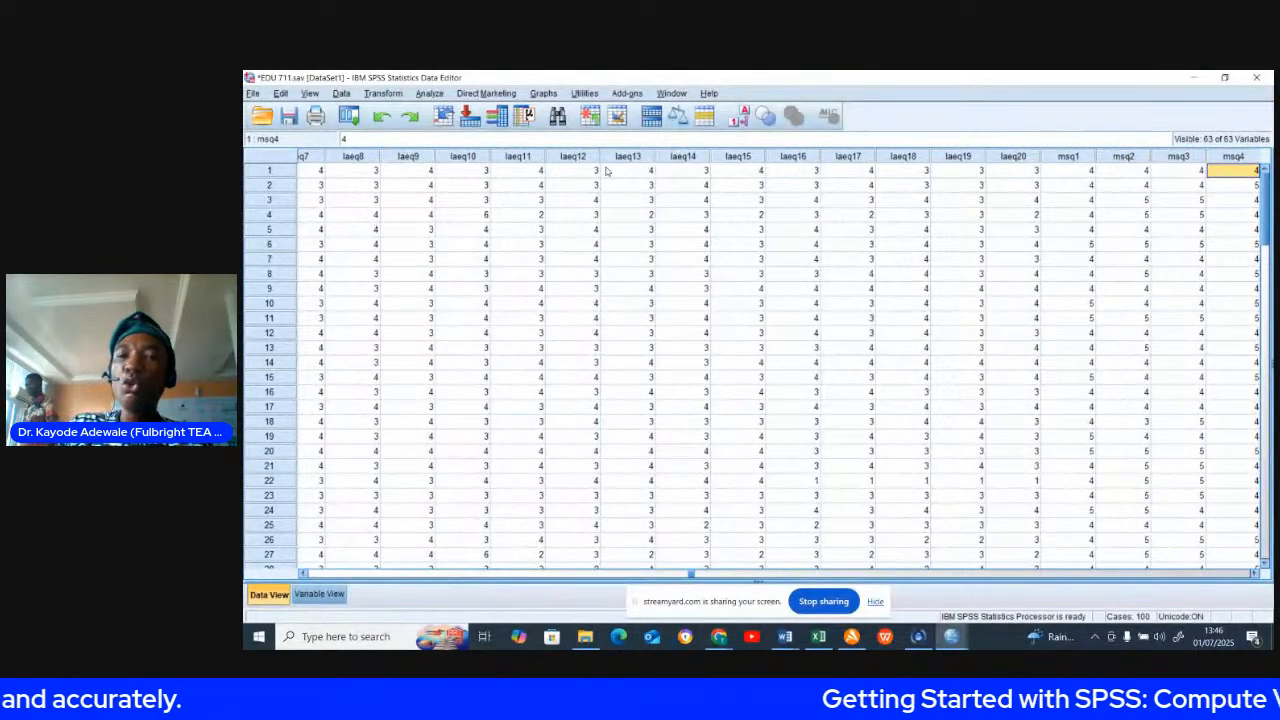
Go back along case 1 to its sex value at the start of the data set.
key(Left)
key(Left)
key(Left)
key(Left)
key(Left)
key(Left)
key(Left)
key(Left)
key(Left)
key(Left)
key(Left)
key(Left)
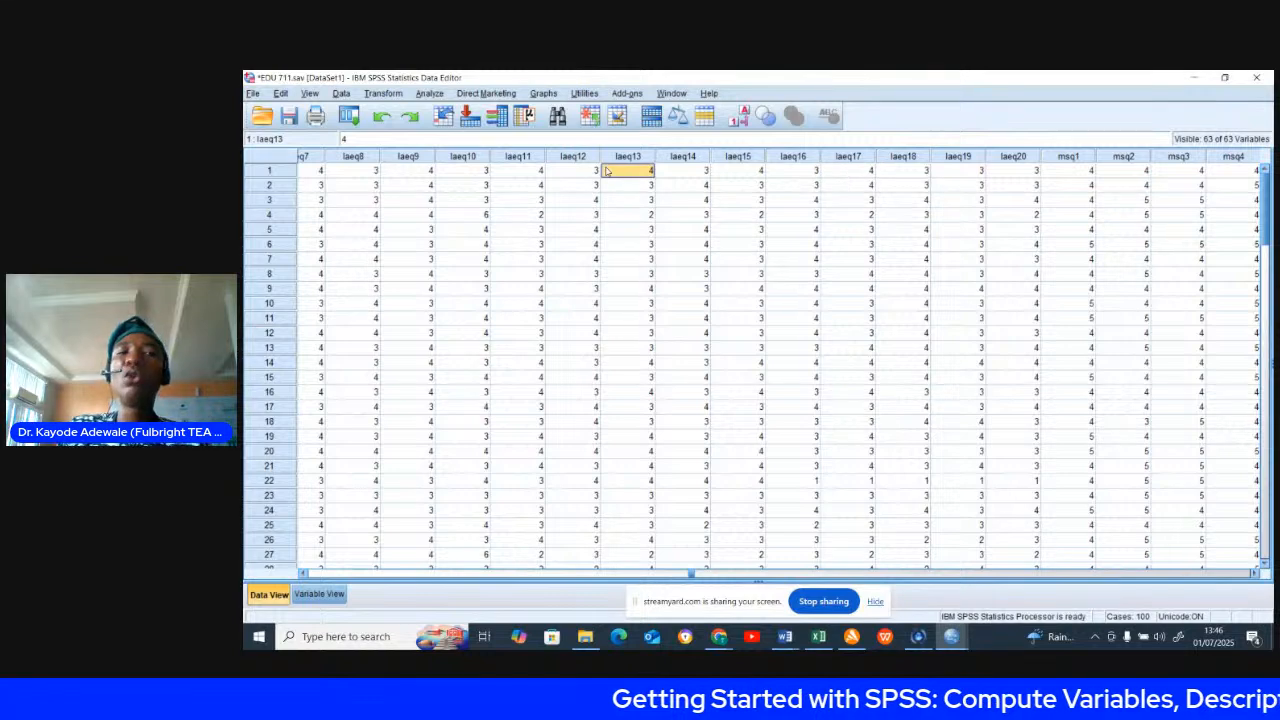
key(Home)
key(Left)
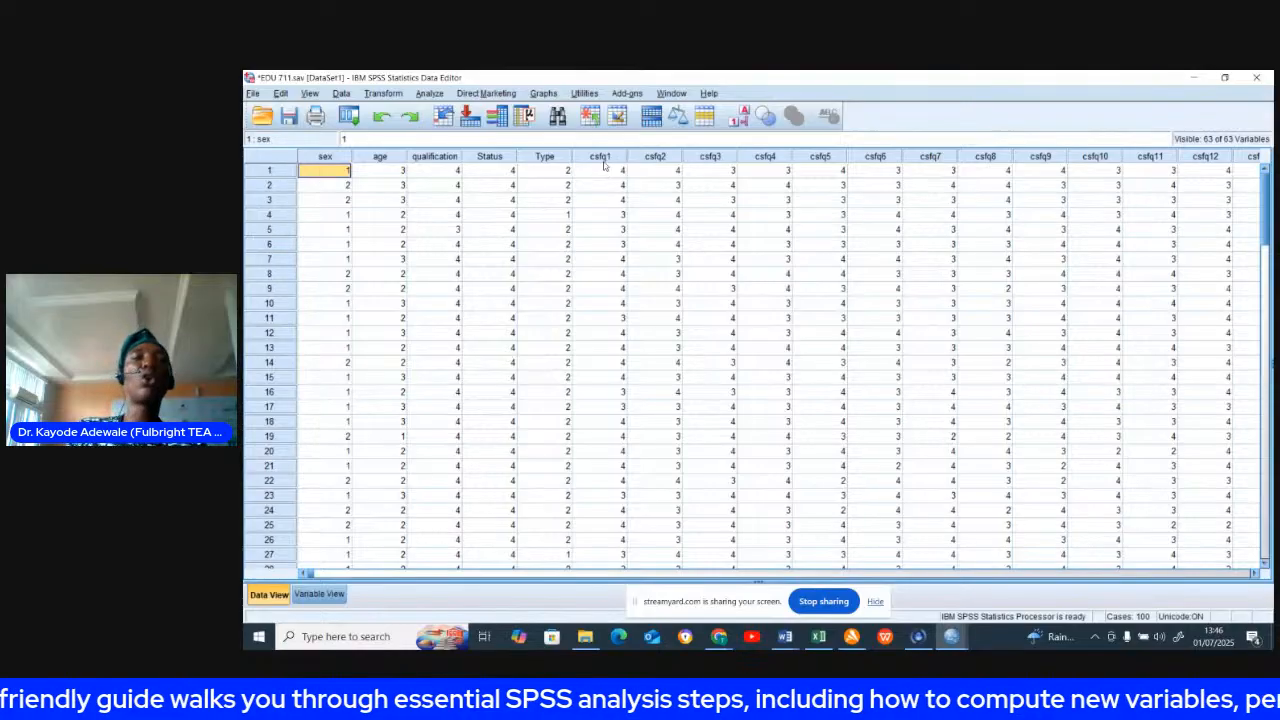
Open a scale Reliability Analysis for the EDU 711 data.
click(436, 99)
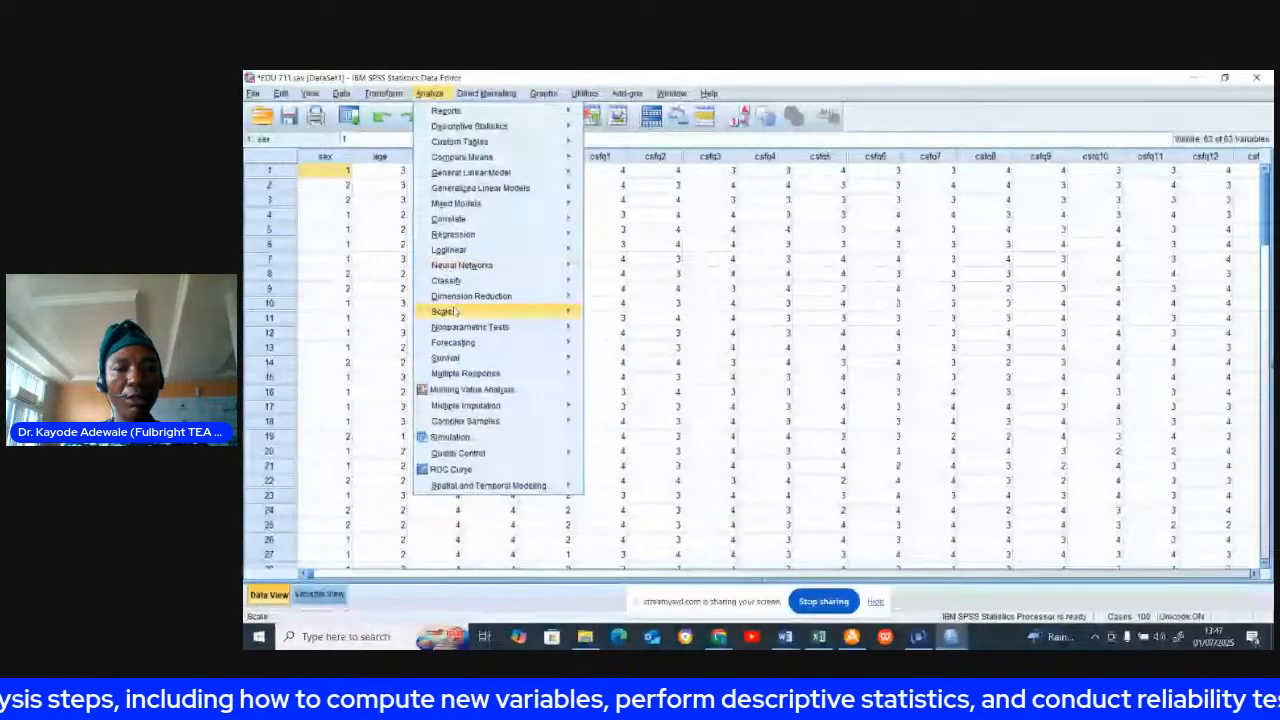
mouse_move(453, 312)
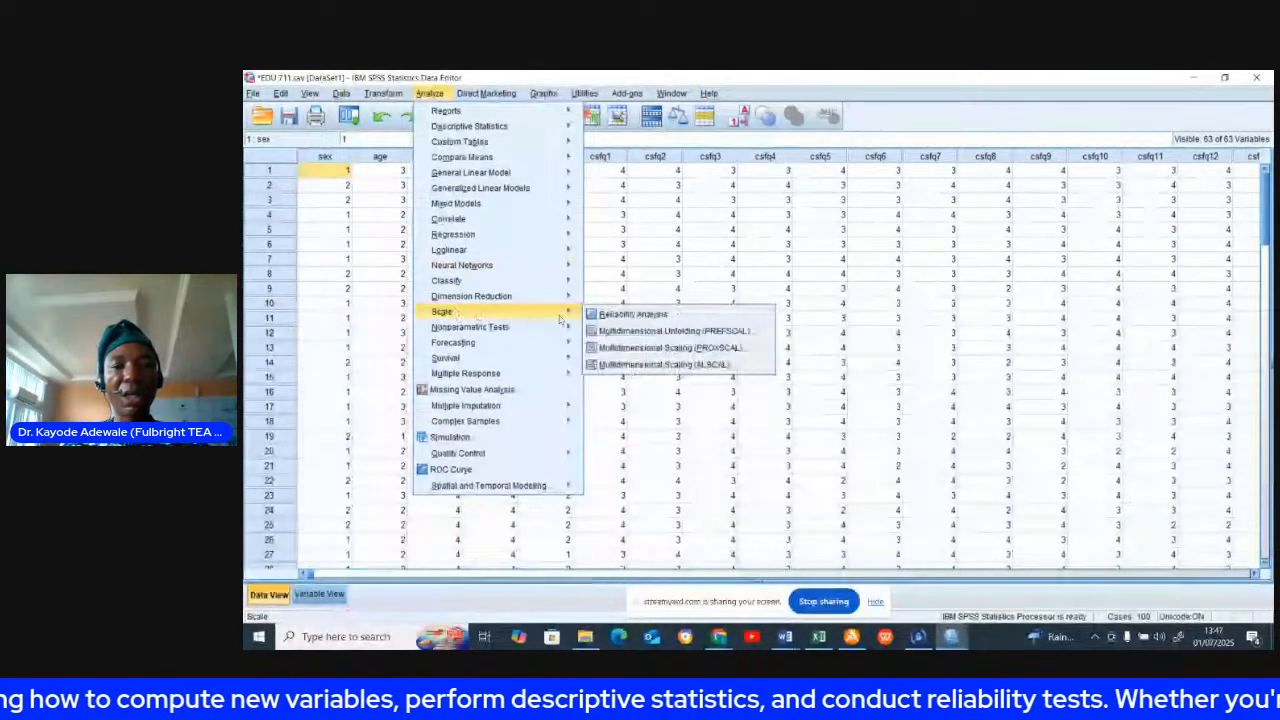
click(630, 316)
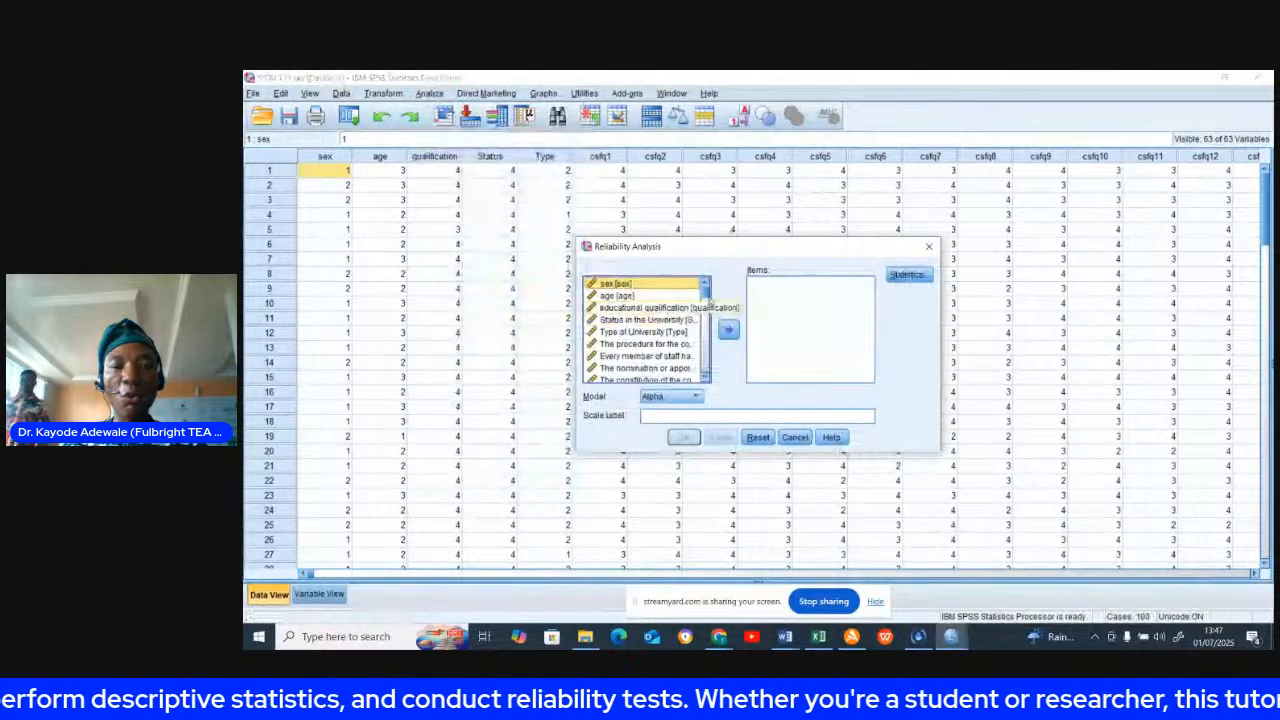
scroll(706, 298, down, 1)
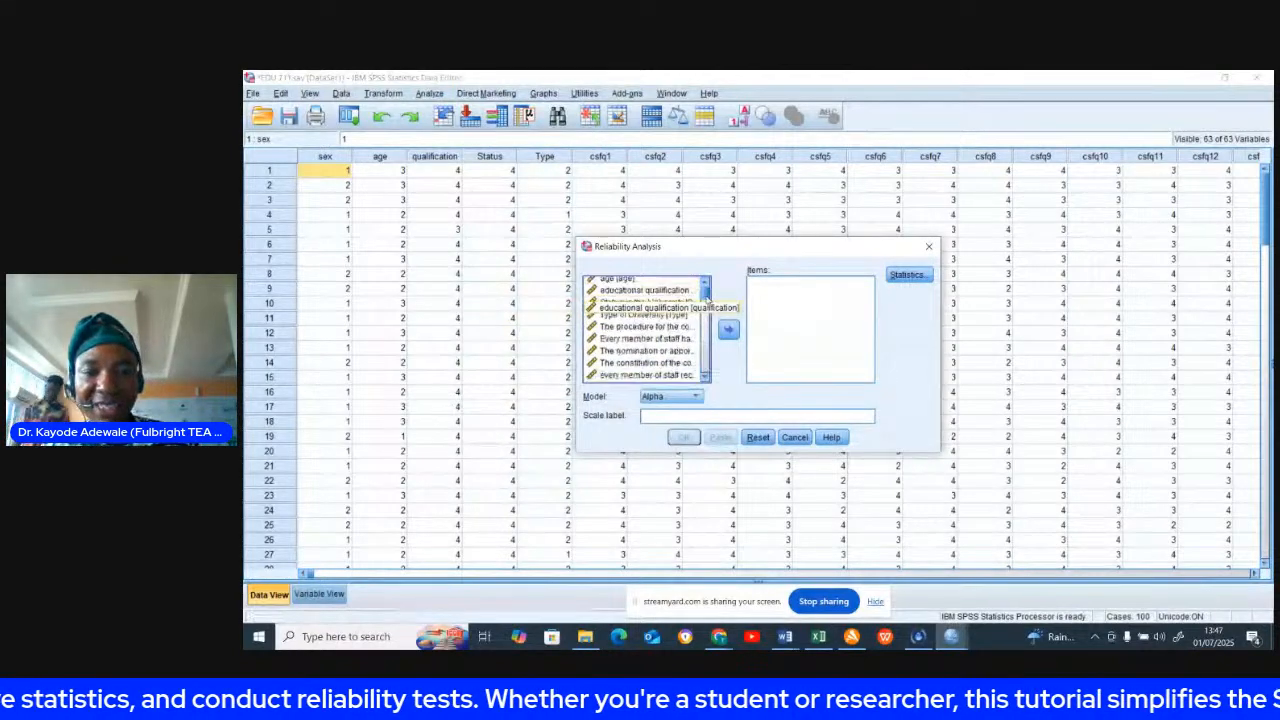
click(660, 327)
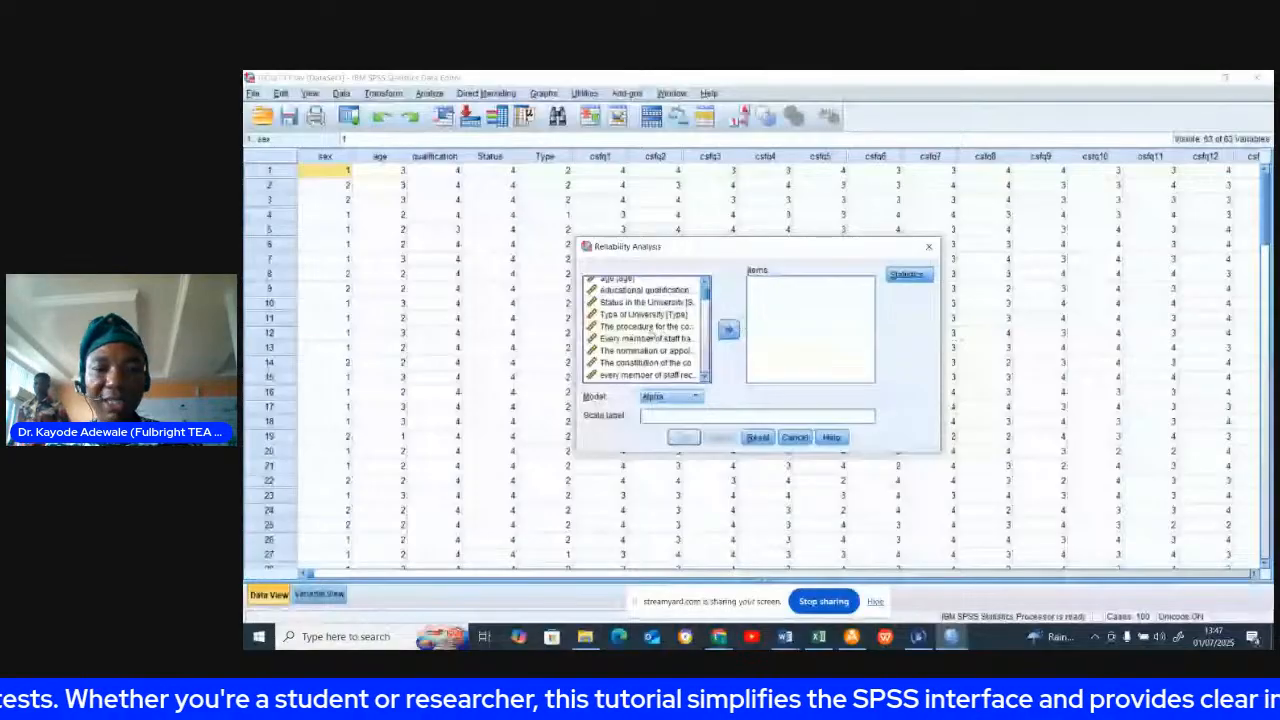
click(640, 328)
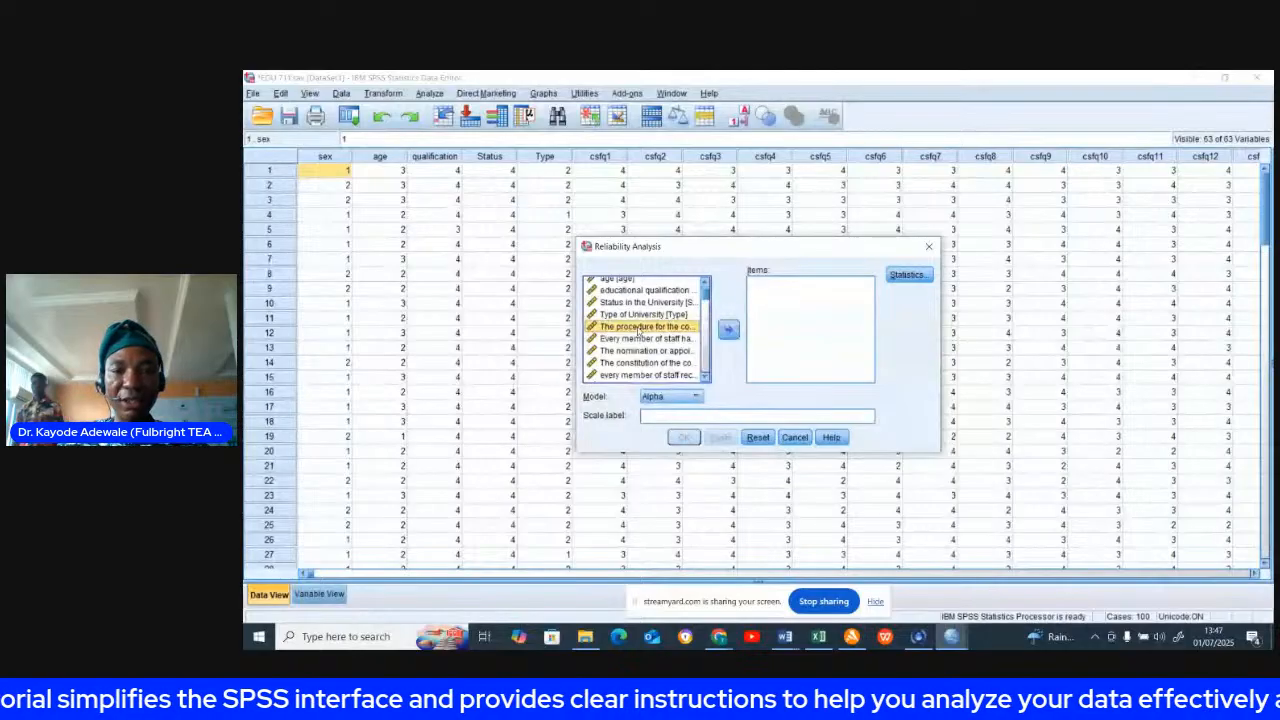
key(shift+Down)
key(shift+Down)
key(shift+Down)
key(shift+Down)
key(shift+Down)
key(shift+Down)
key(shift+Down)
key(shift+Down)
key(shift+Down)
key(shift+Down)
key(shift+Down)
key(shift+Down)
key(shift+Down)
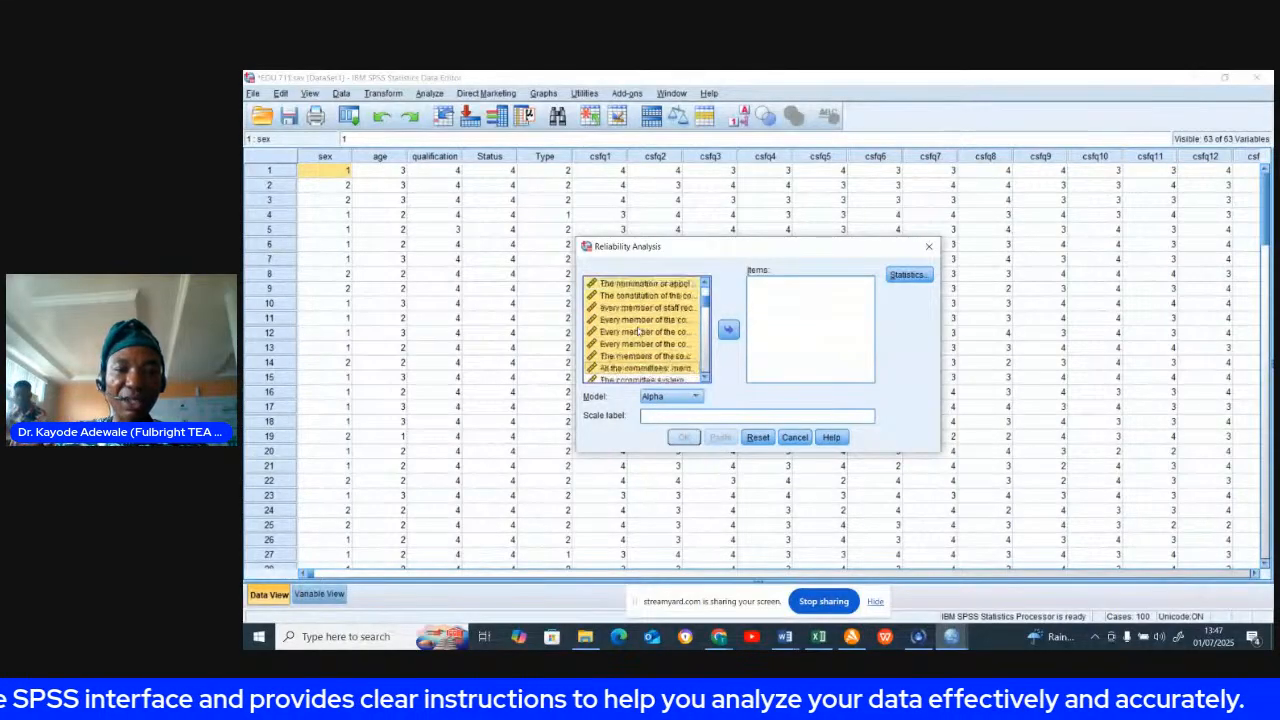
key(shift+Down)
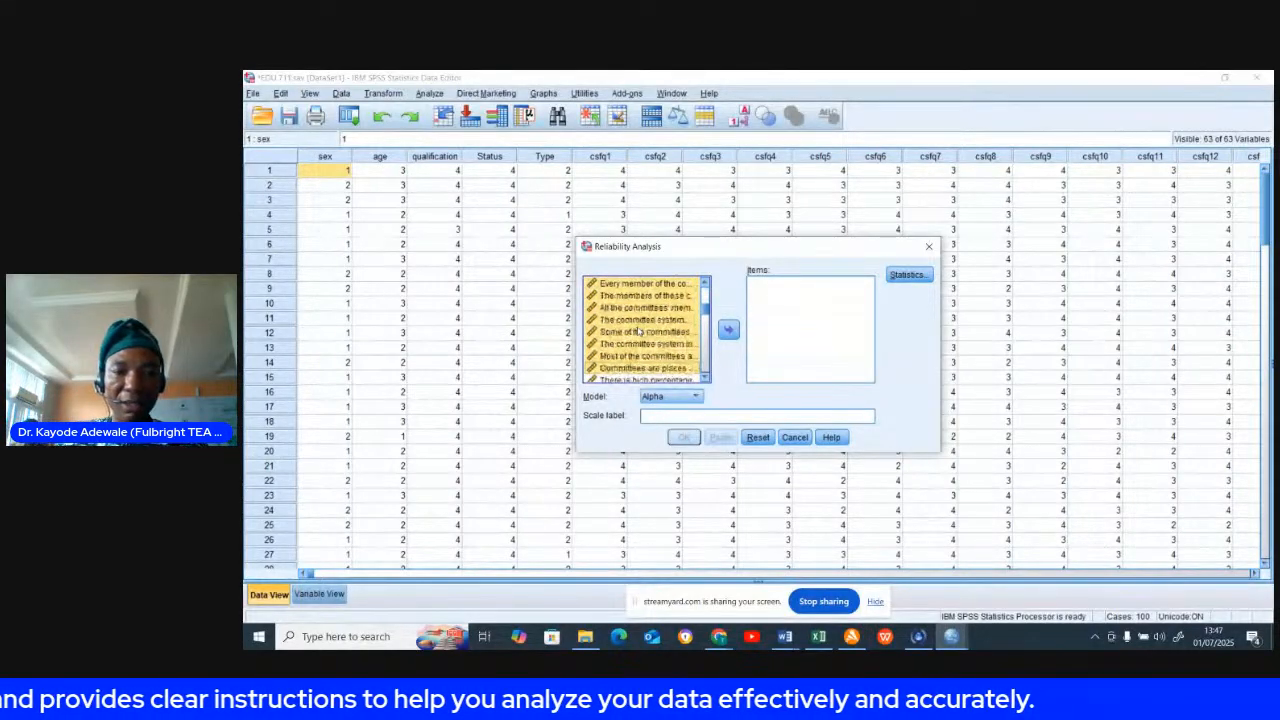
key(shift+Down)
key(shift+Down)
key(shift+Down)
key(shift+Down)
key(shift+Down)
key(shift+Down)
key(shift+Down)
key(shift+Down)
key(shift+Down)
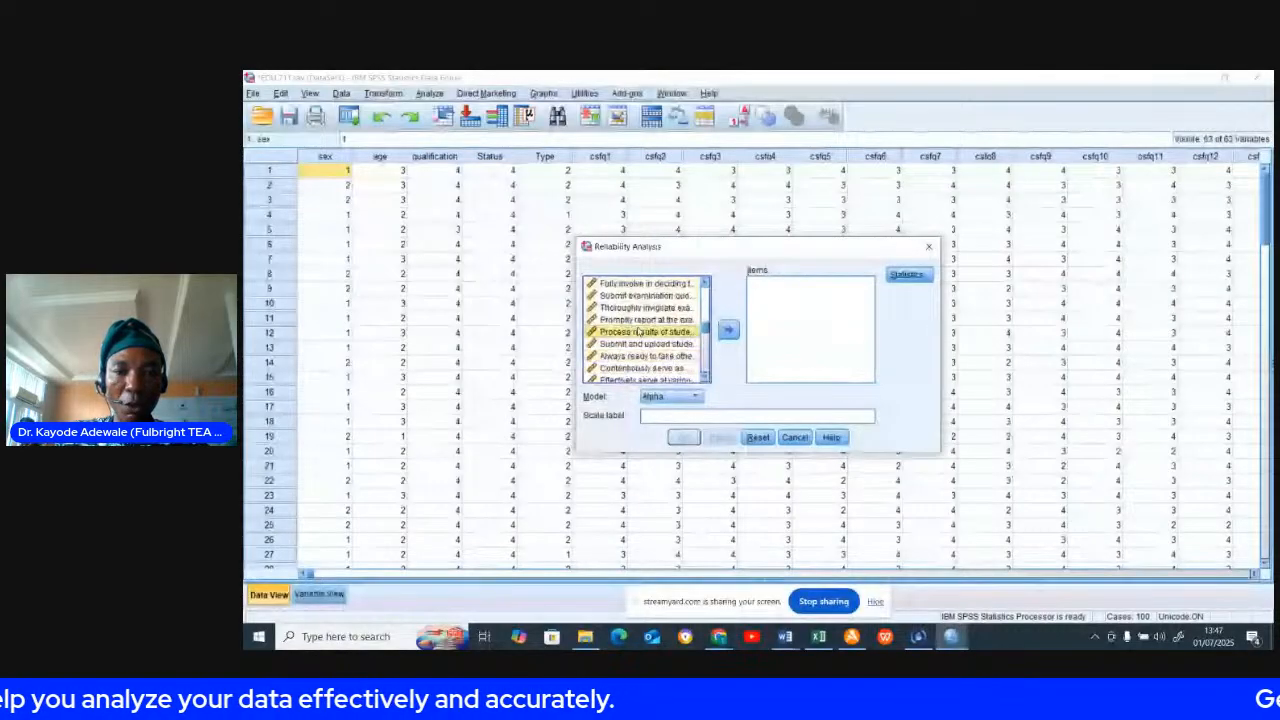
Add the twenty committee system items, csfq1 through csfq20, as the items of the reliability analysis.
key(Home)
key(Home)
key(Down)
key(Down)
key(Down)
key(Down)
key(Down)
key(Down)
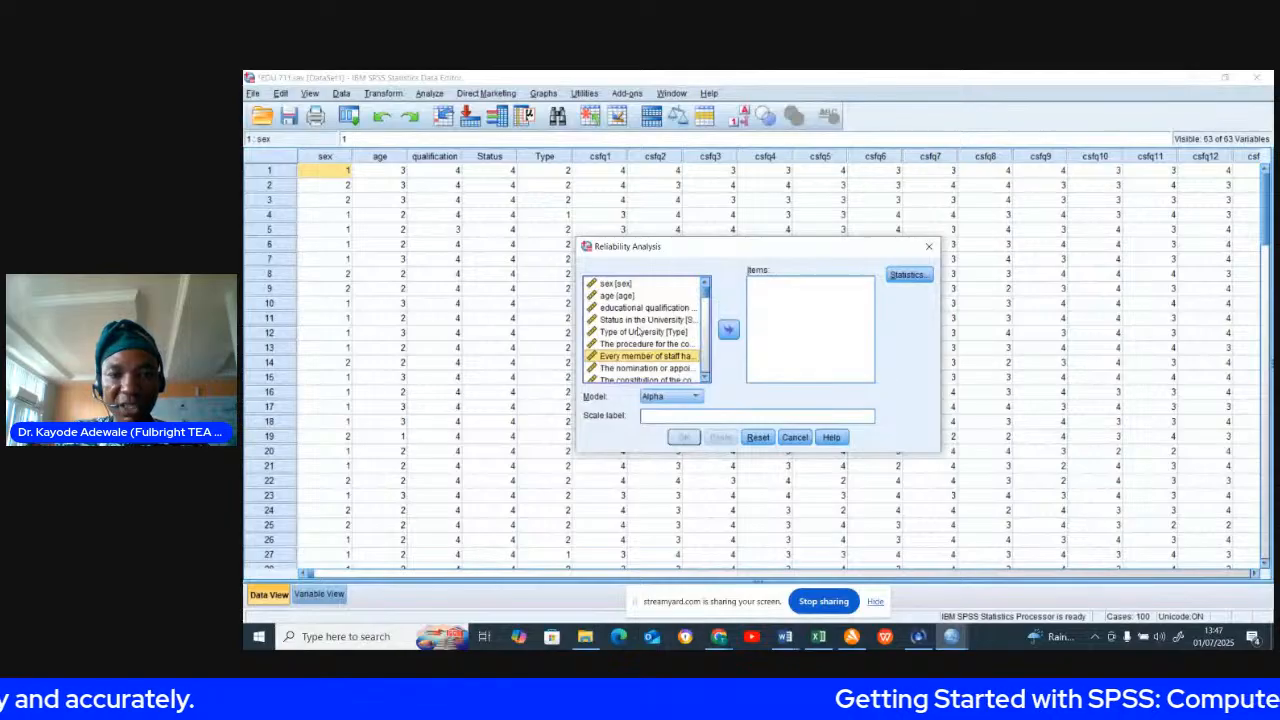
key(Up)
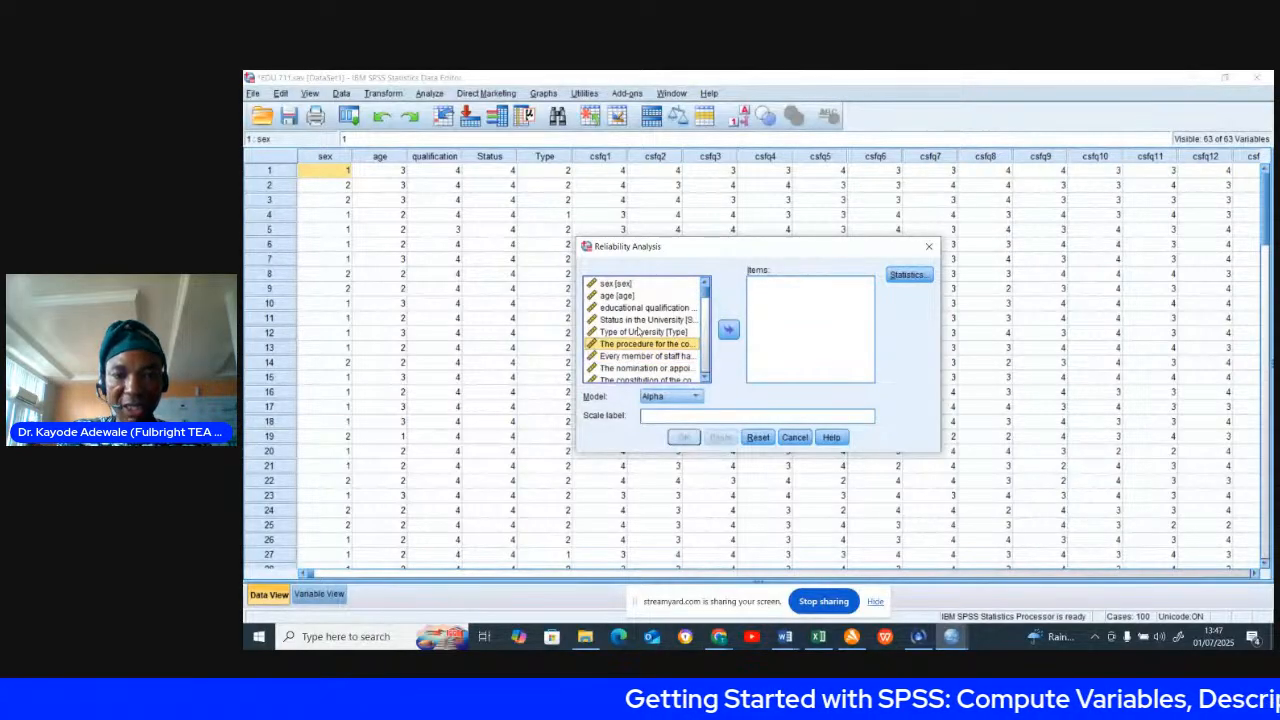
key(shift+Down)
key(shift+Down)
key(shift+Down)
key(shift+Down)
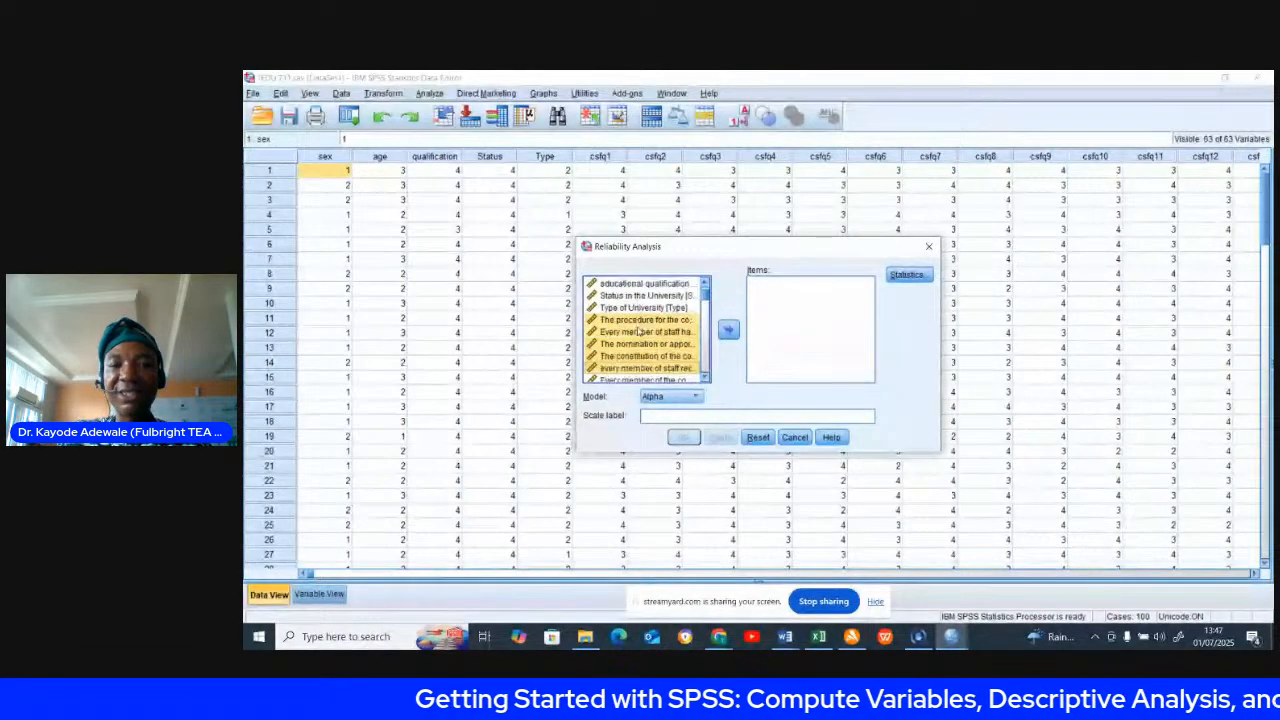
key(shift+Down)
key(shift+Down)
key(shift+Down)
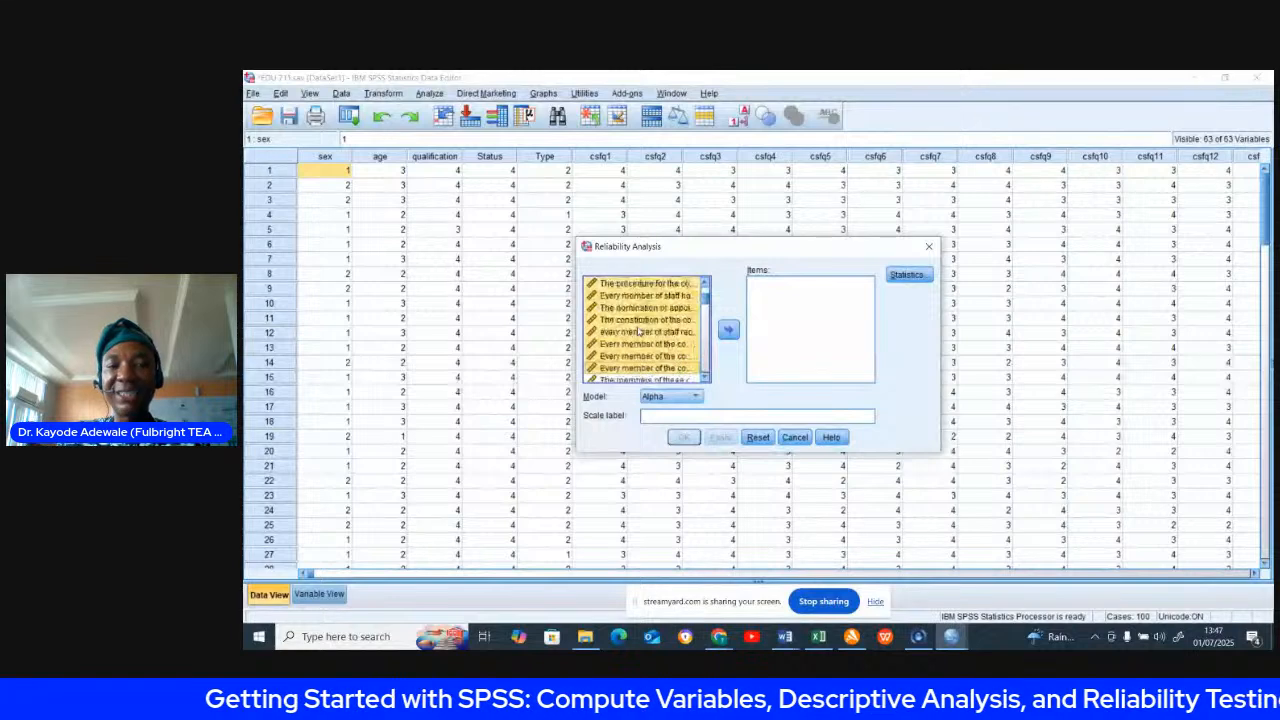
key(shift+Down)
key(shift+Down)
key(shift+Down)
key(shift+Down)
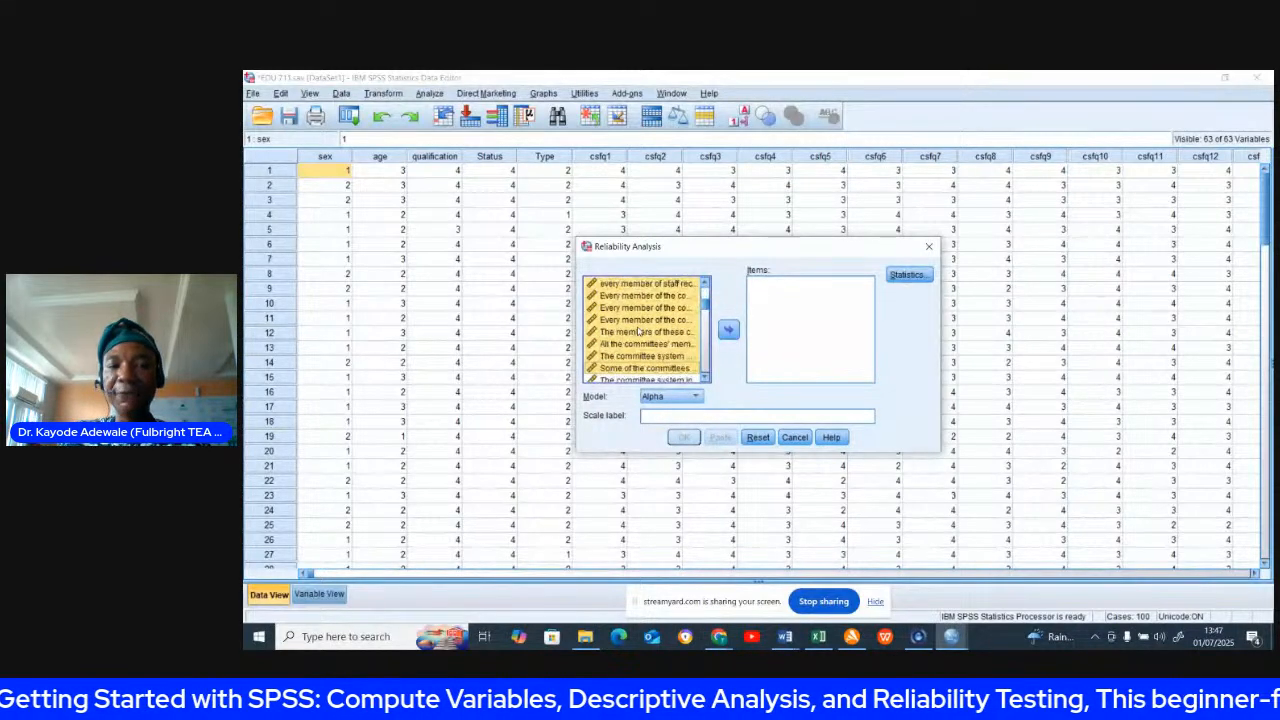
key(shift+Down)
key(shift+Down)
key(shift+Down)
key(shift+Down)
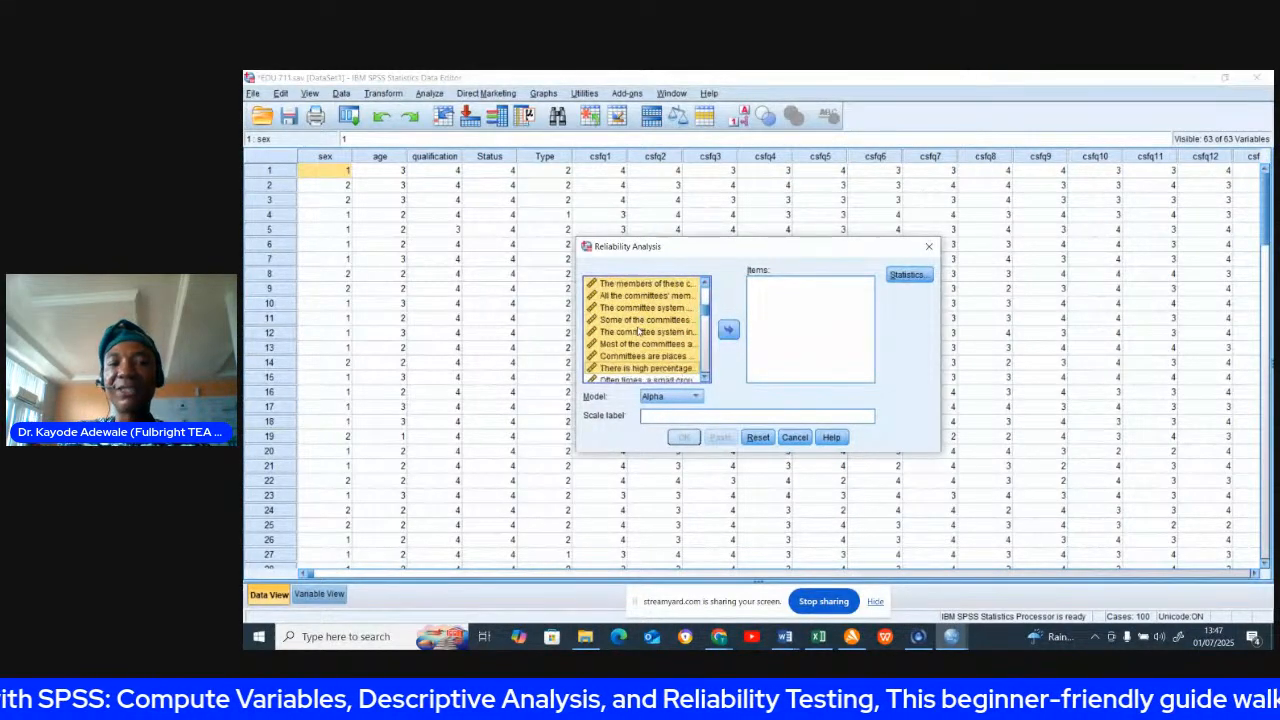
key(shift+Down)
key(shift+Down)
key(shift+Down)
key(shift+Down)
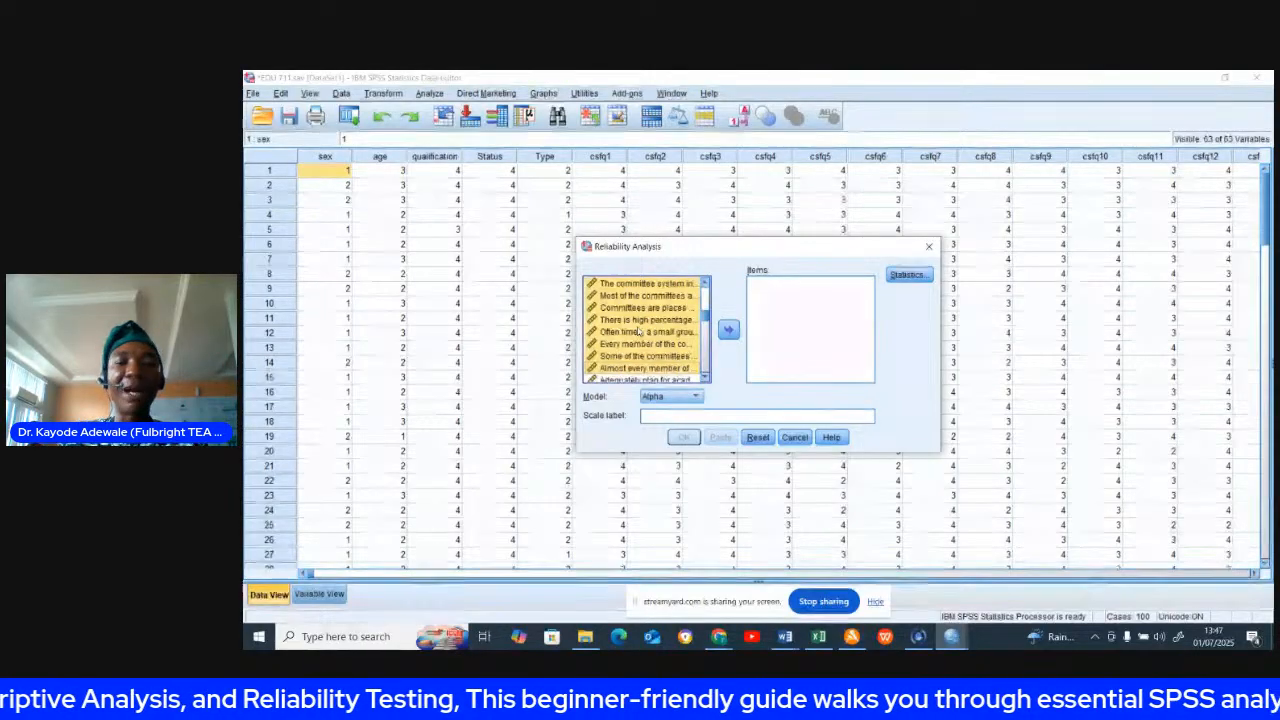
click(729, 332)
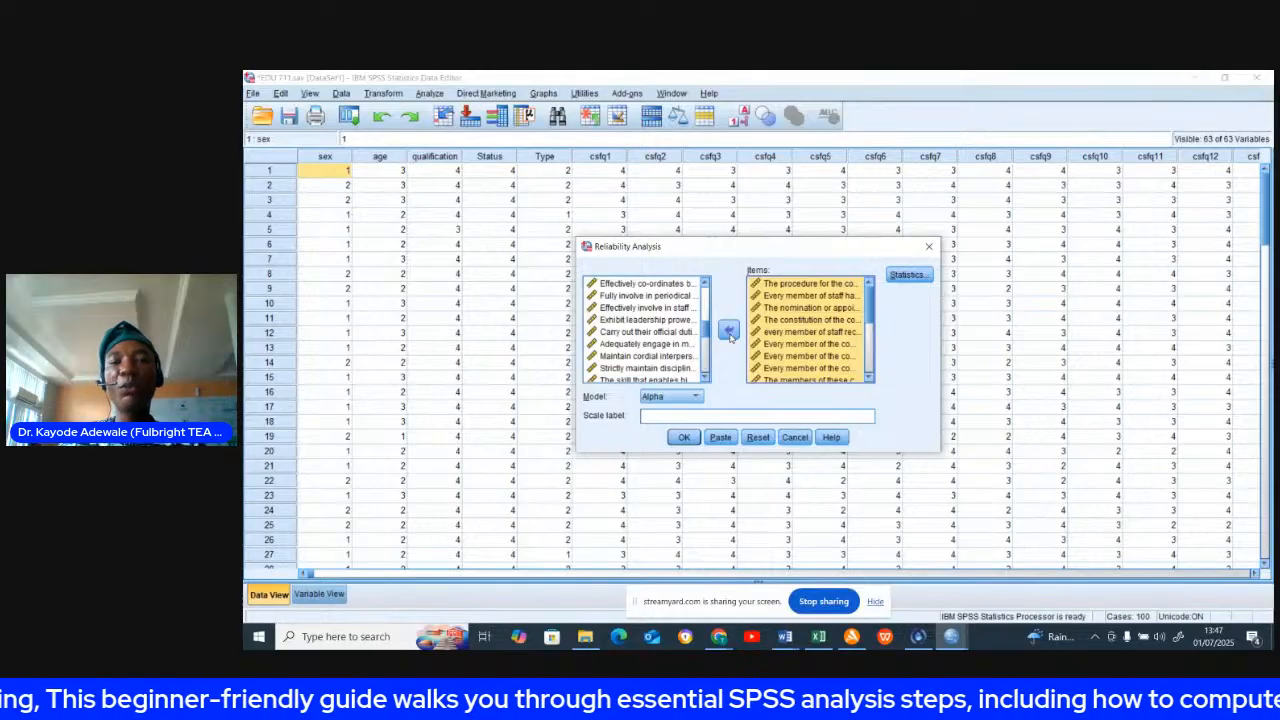
Request the "Scale if item deleted" descriptives for the reliability analysis.
click(899, 278)
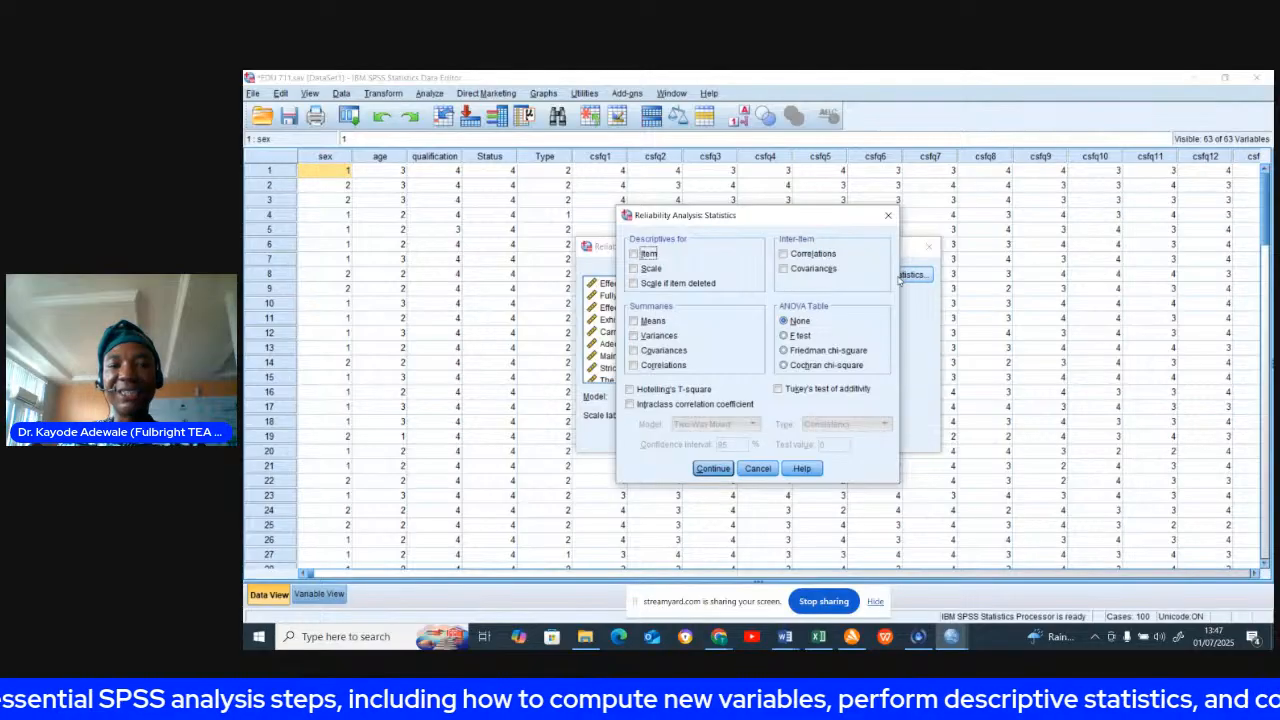
click(634, 284)
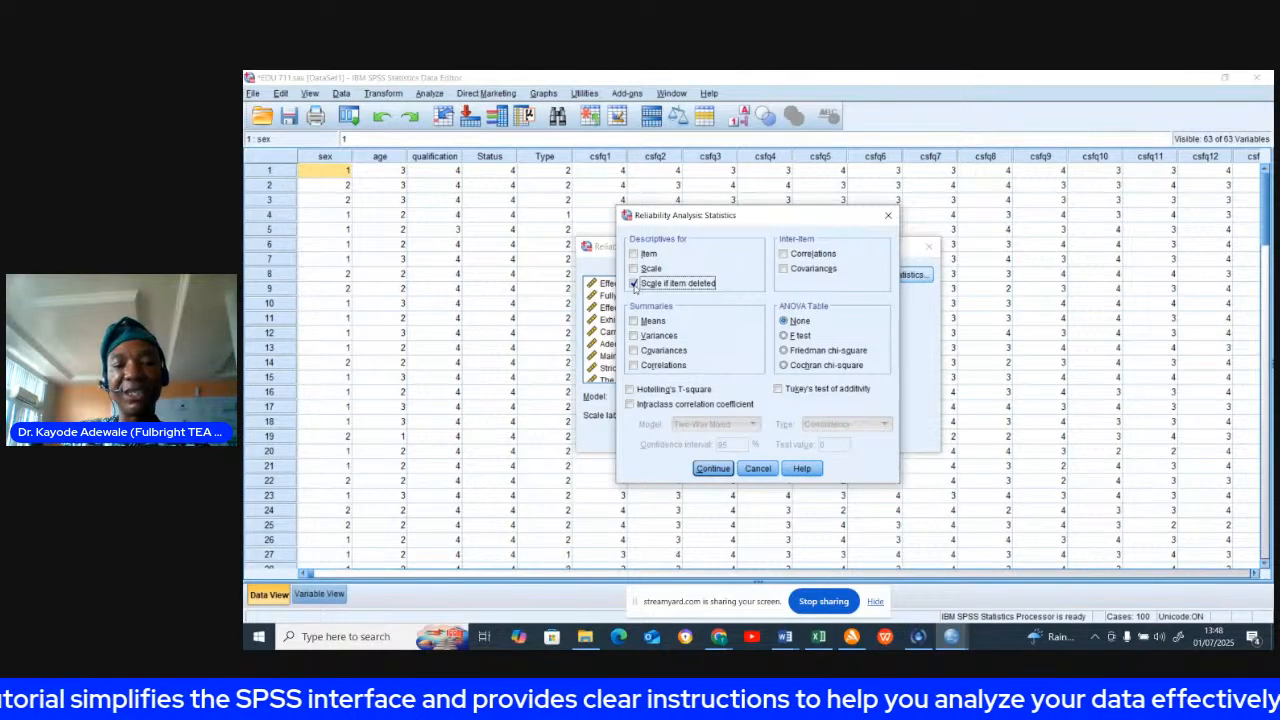
click(713, 468)
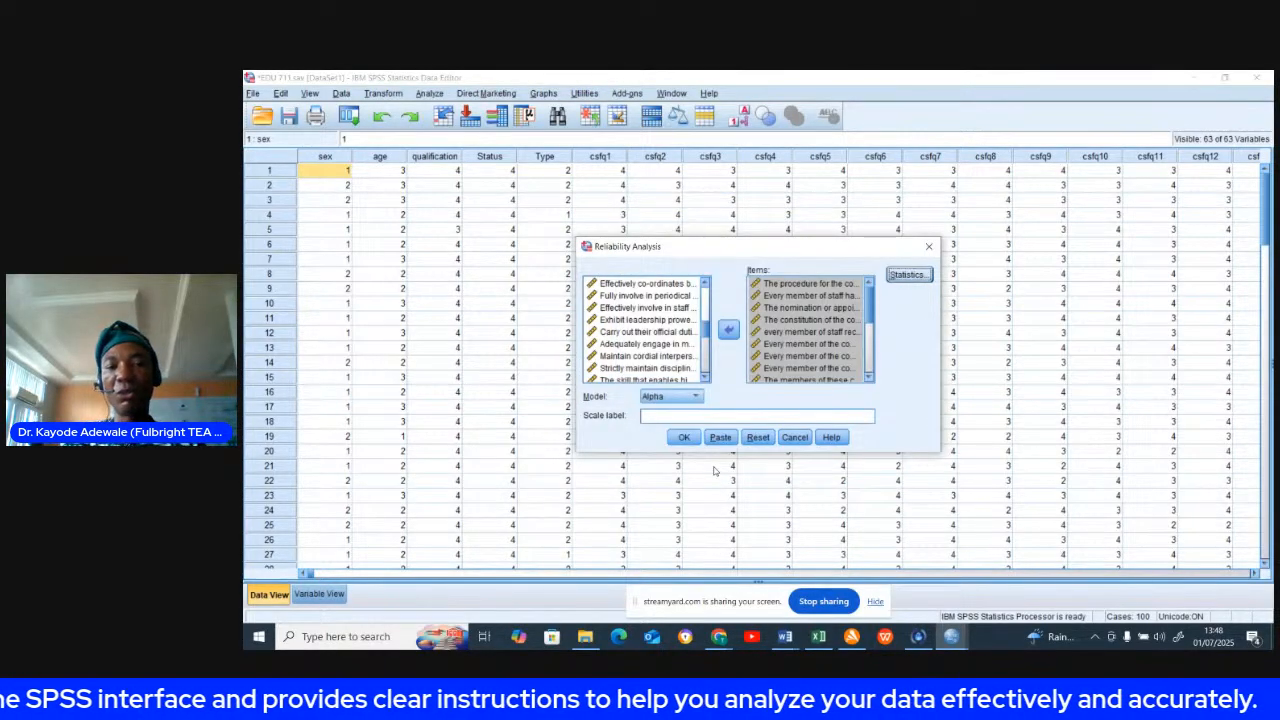
Label the scale RELIABILITY OF CSFQ and run the reliability analysis with the Alpha model.
click(693, 416)
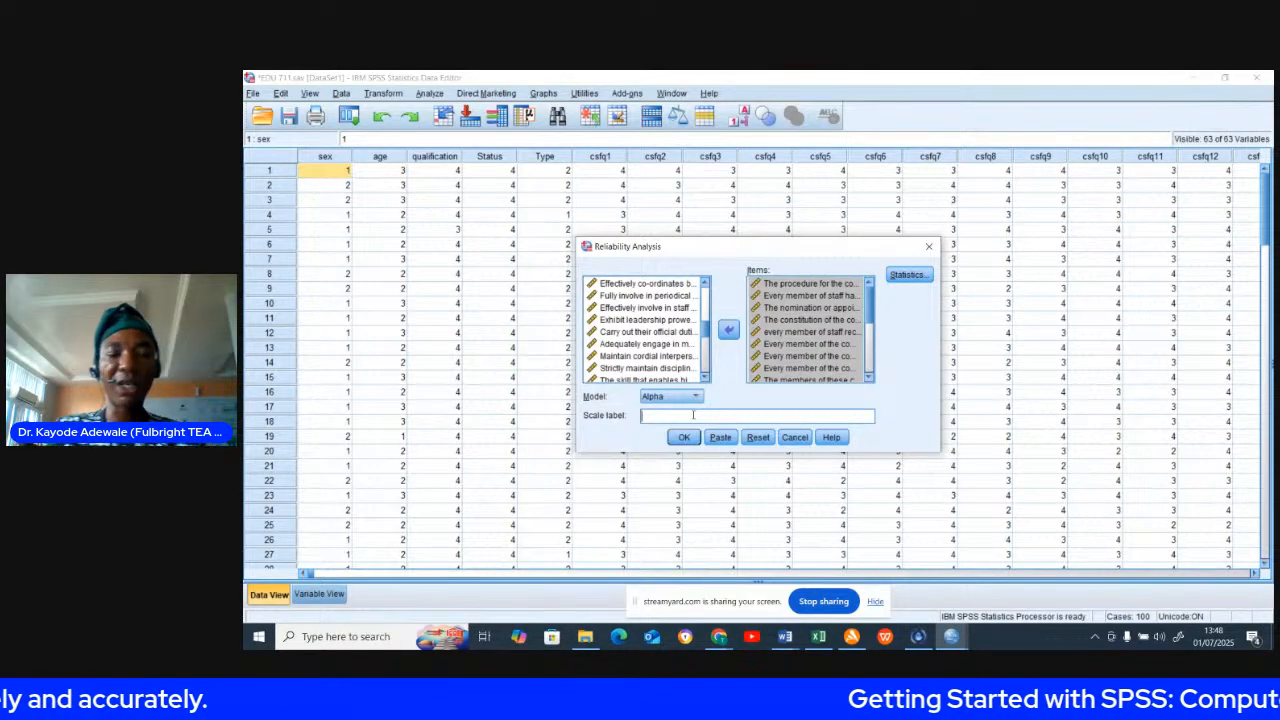
text(RELI)
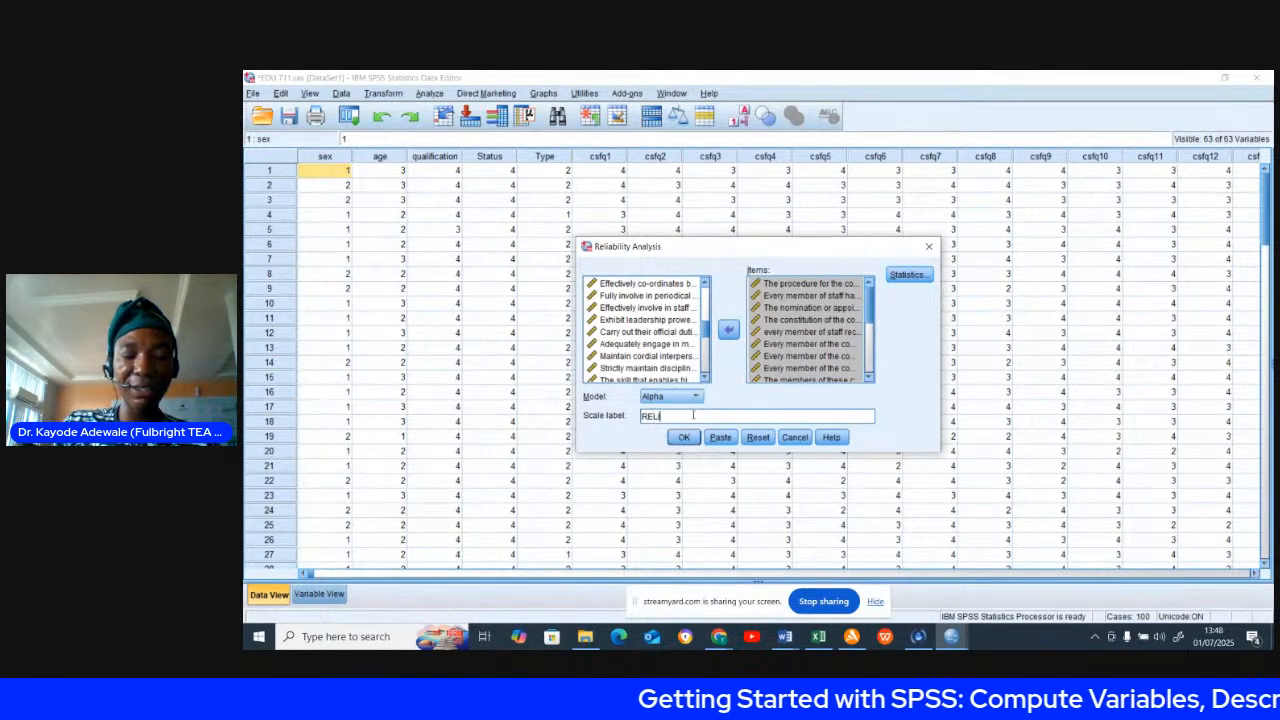
text(ABILITY OF C)
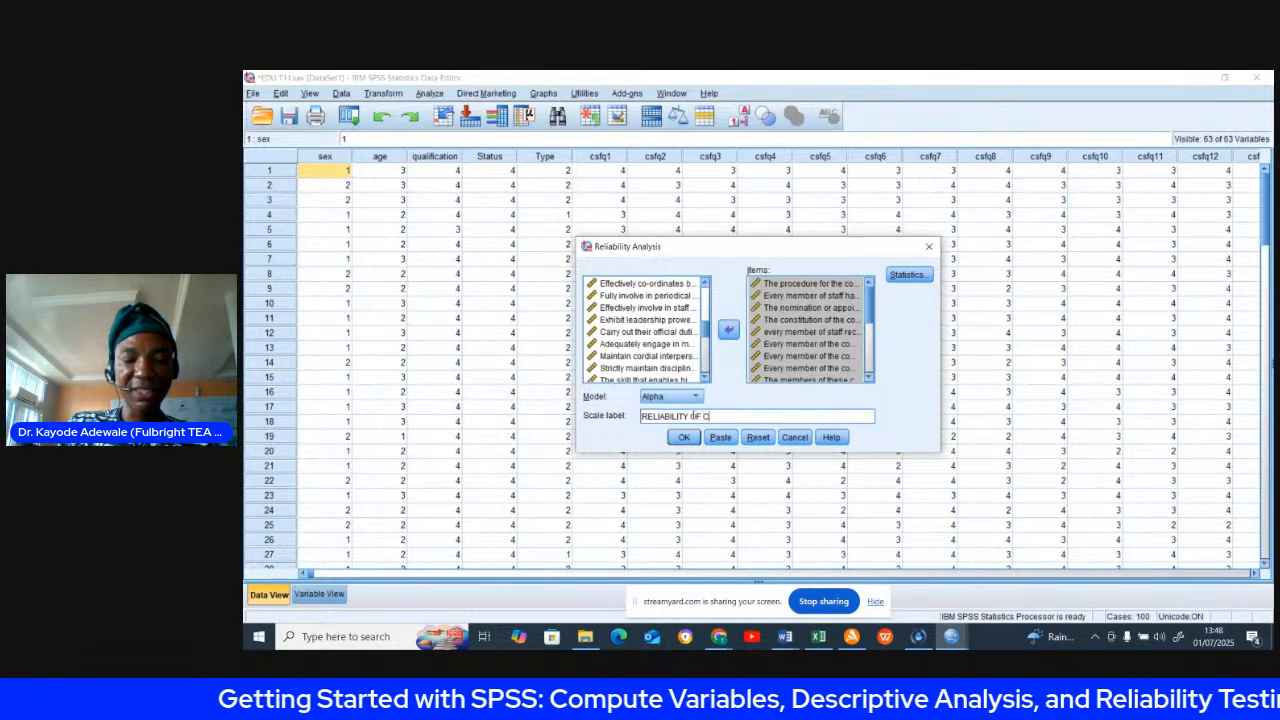
text(SFQ)
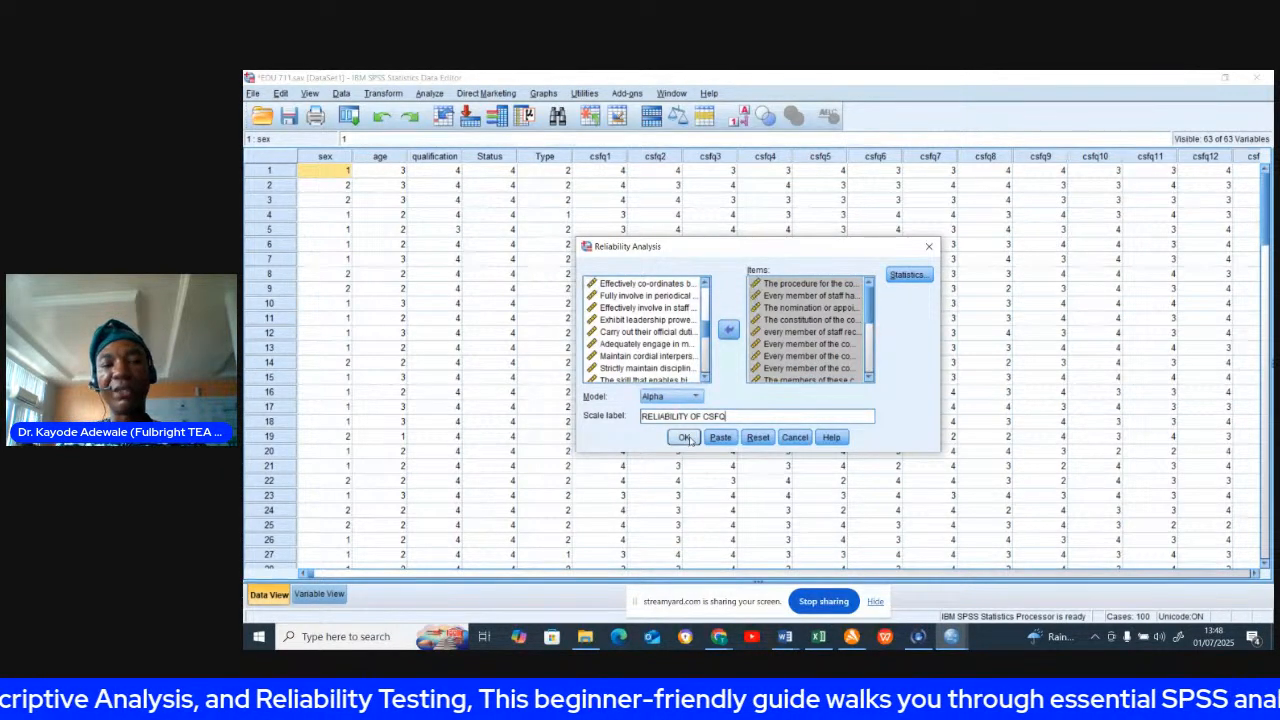
click(684, 438)
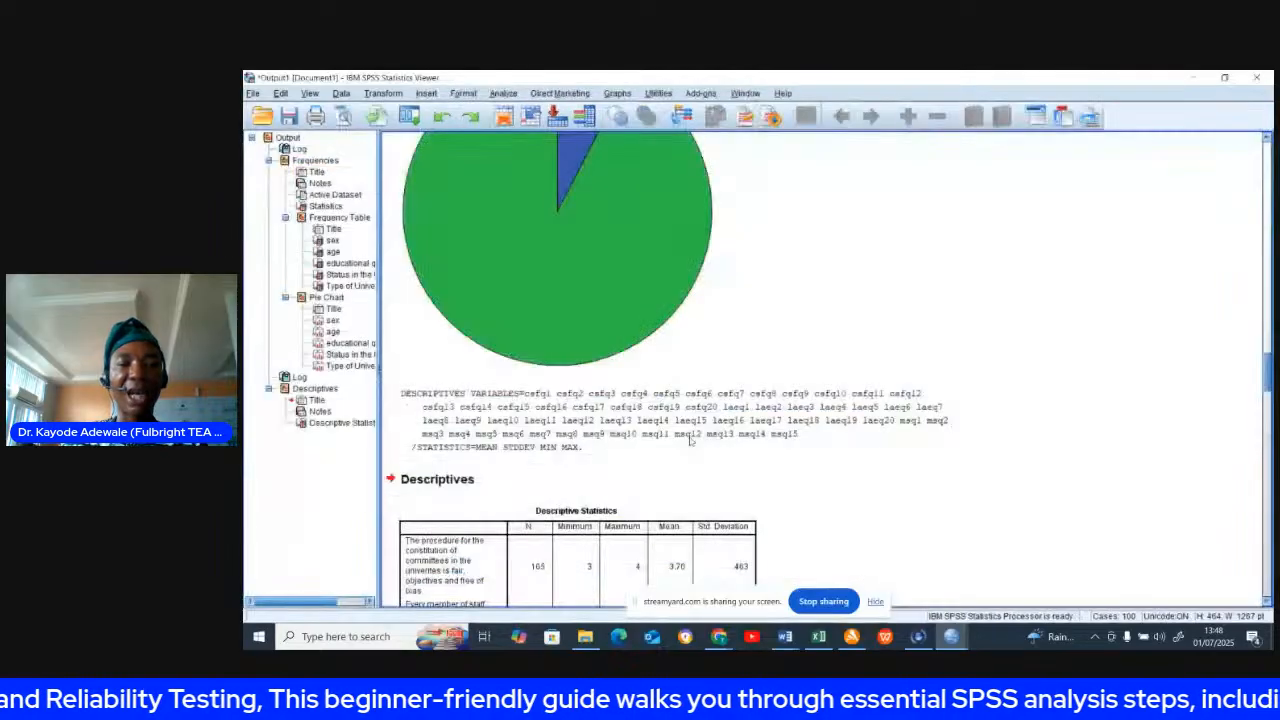
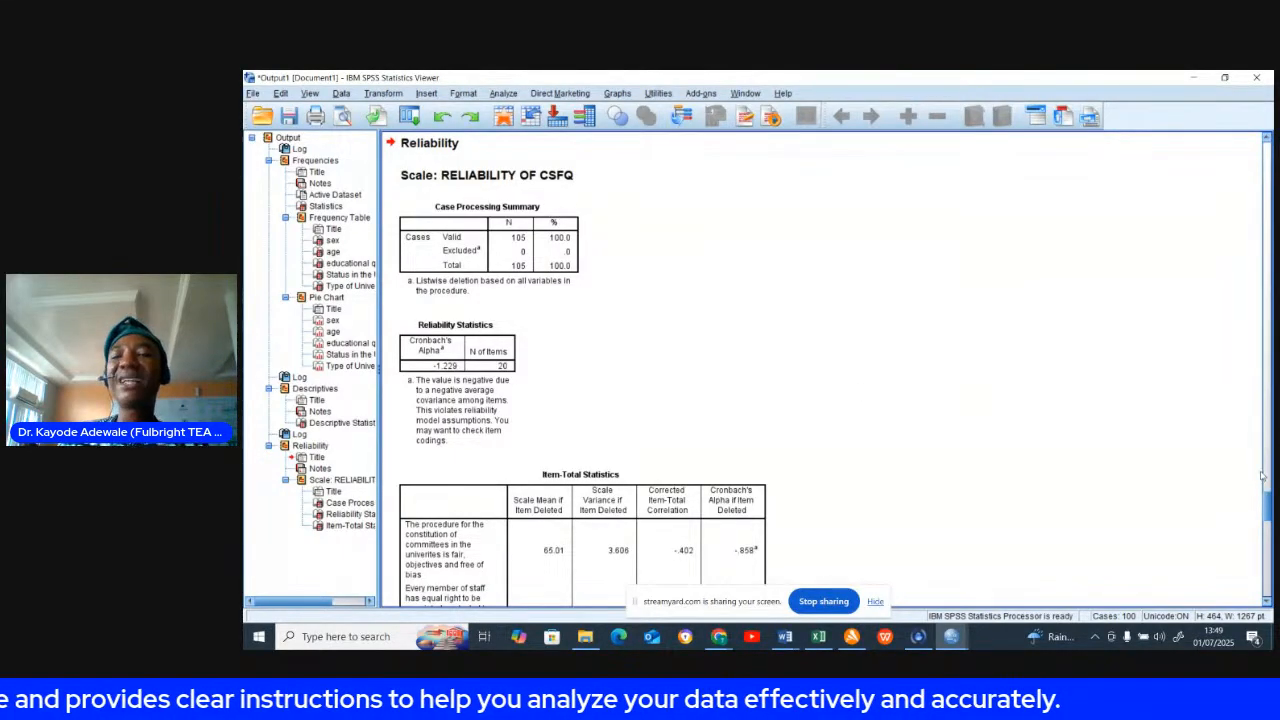
Review the CSFQ reliability output, including the Reliability Statistics and the Item-Total Statistics table.
drag(1265, 505, 1265, 515)
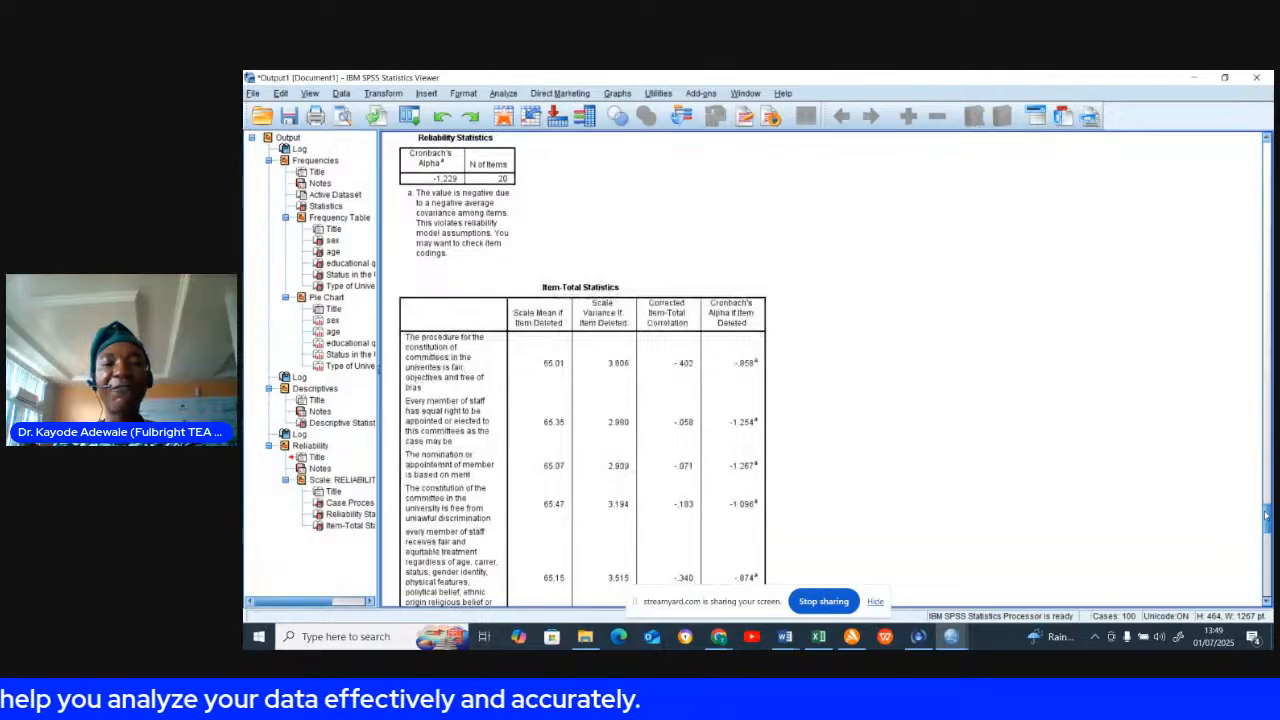
drag(1265, 515, 1271, 585)
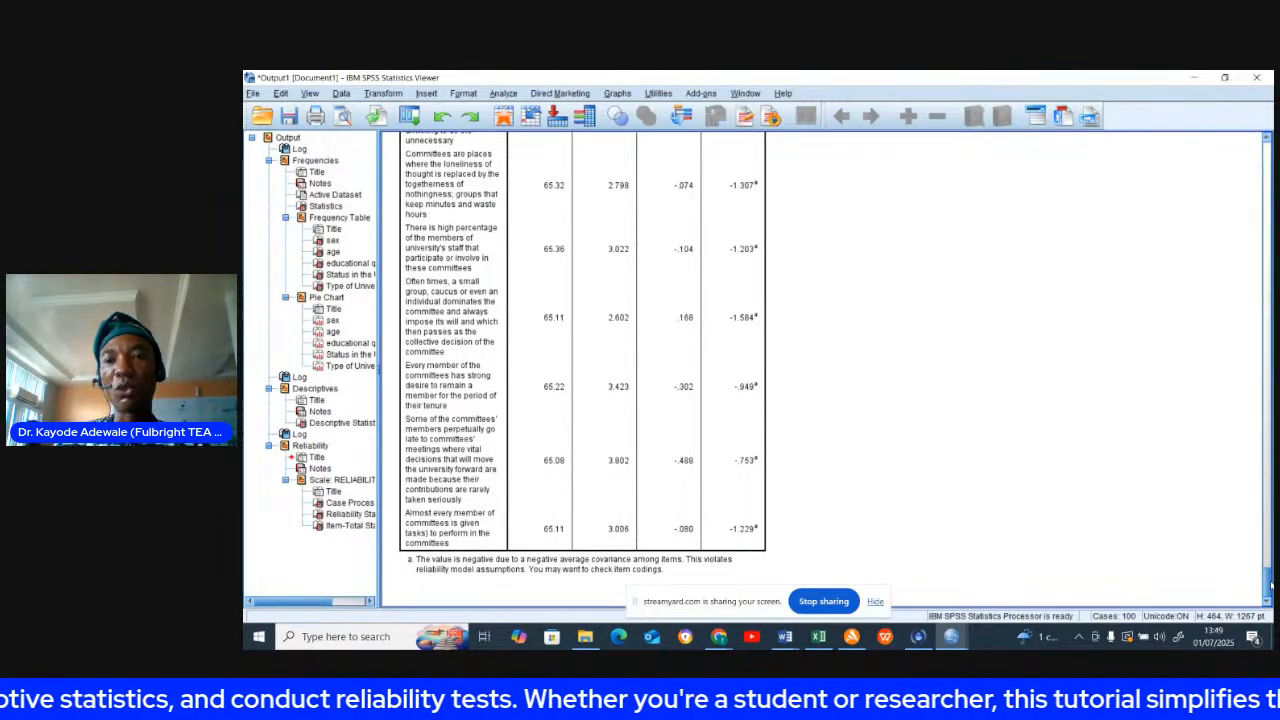
drag(1270, 585, 1271, 452)
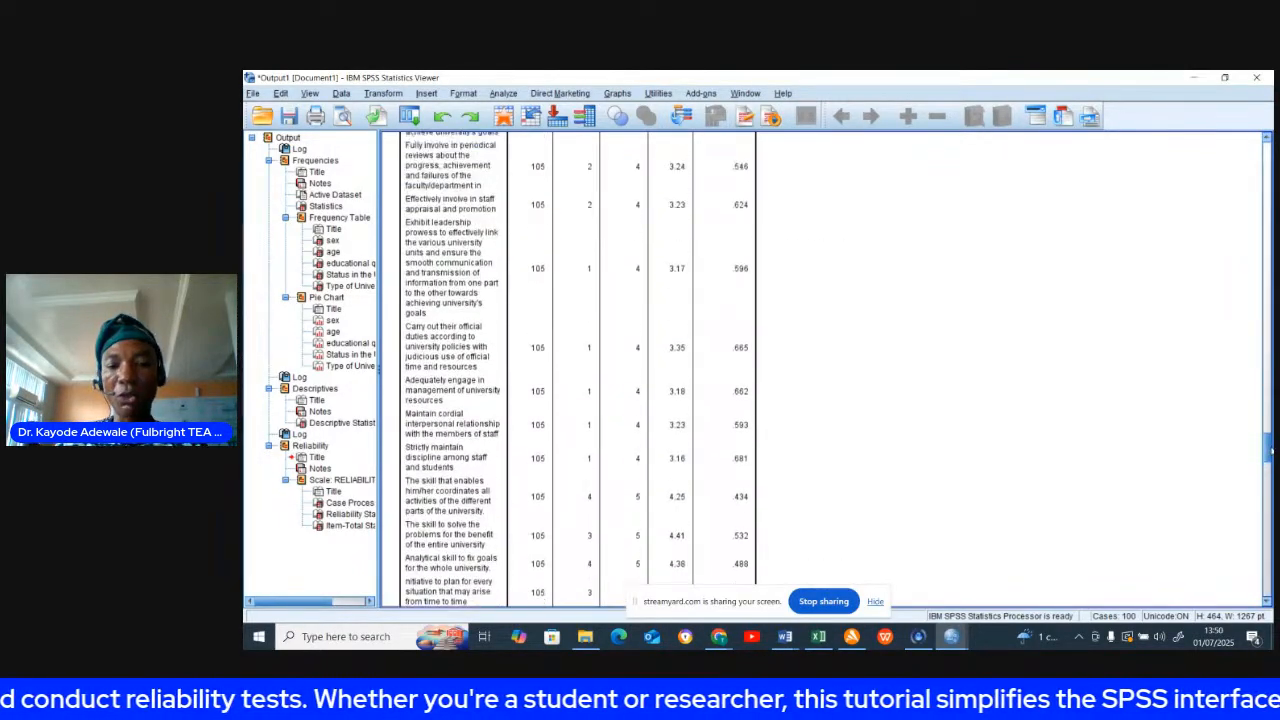
Return to the EDU 711 data and reset the Reliability Analysis to clear its CSFQ items, statistics options and scale label.
click(951, 636)
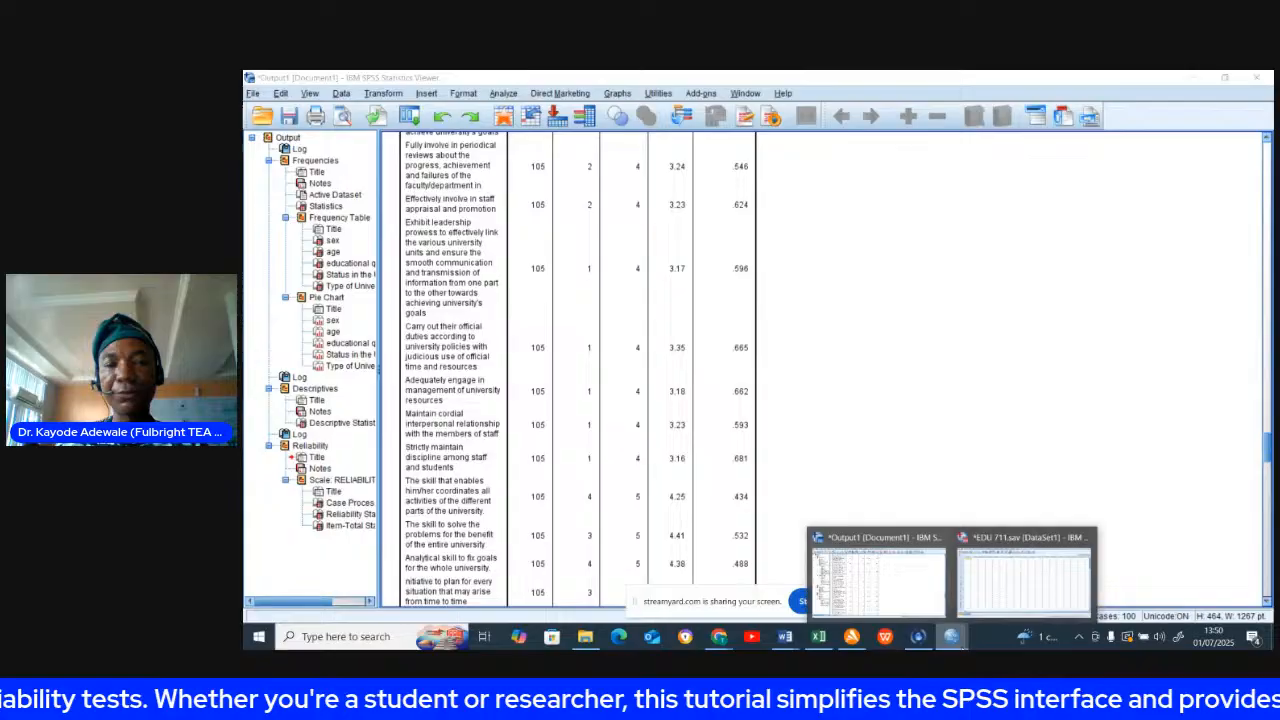
click(1007, 594)
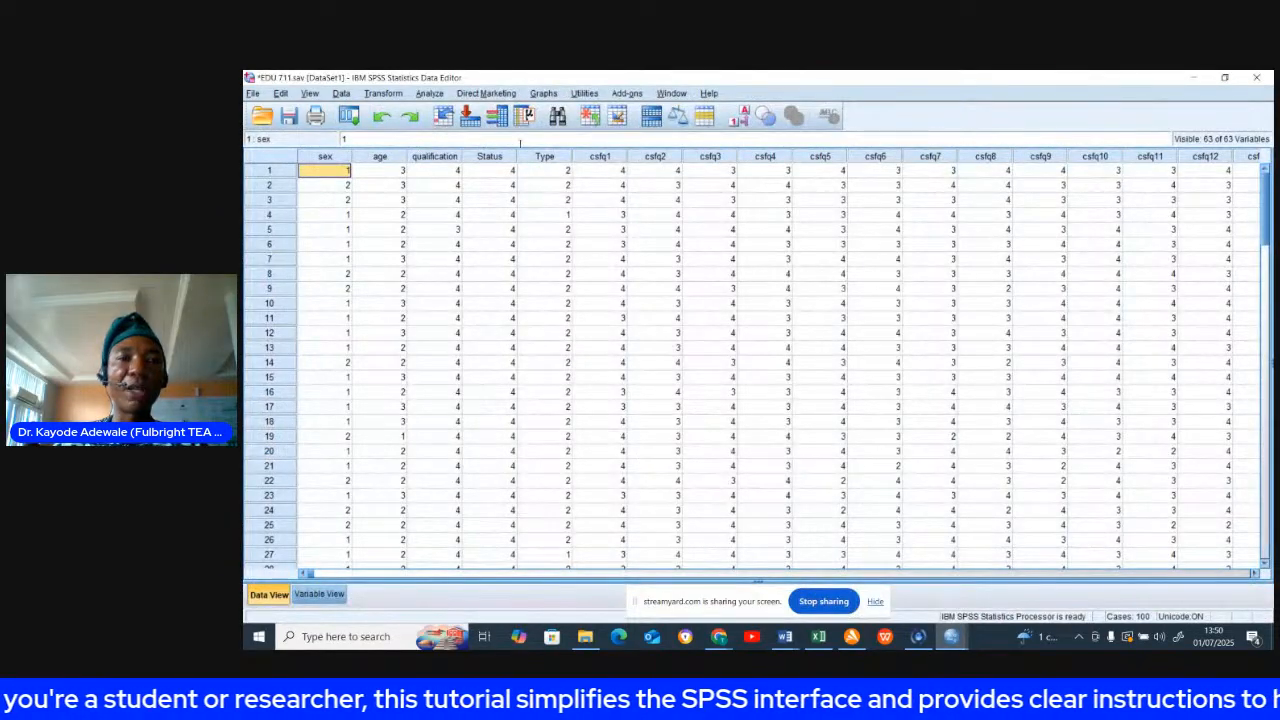
click(430, 93)
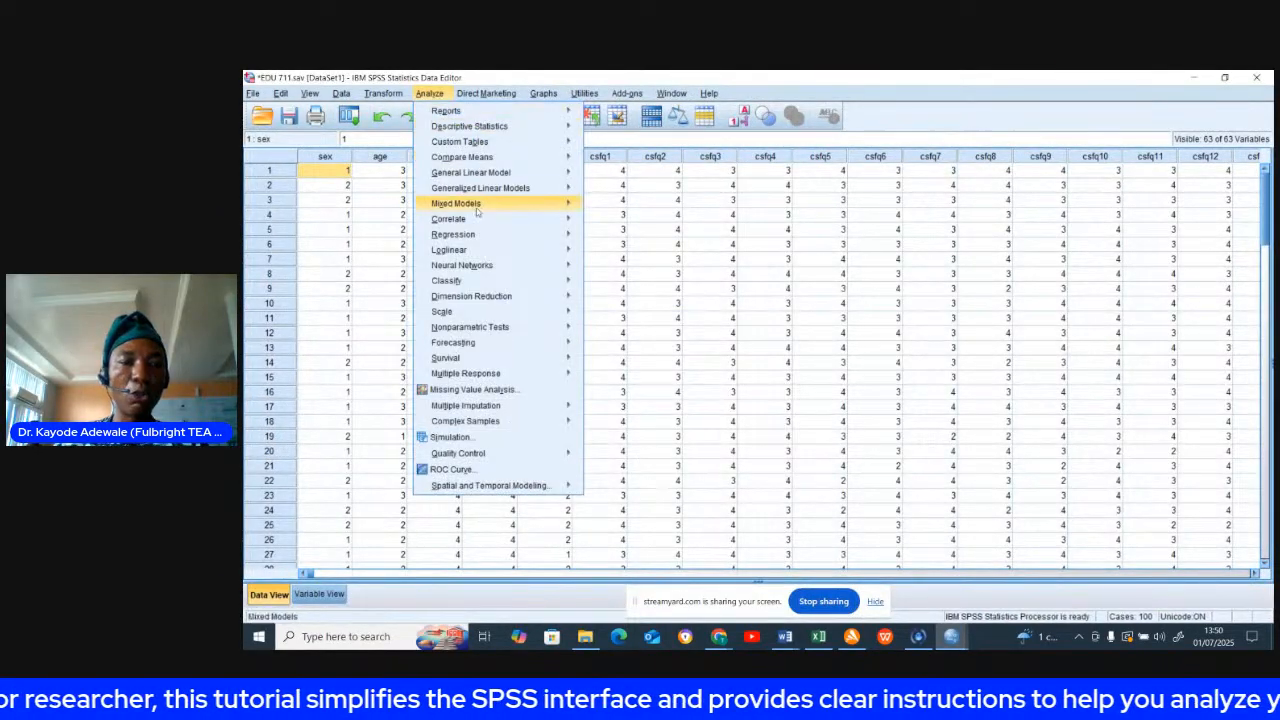
mouse_move(445, 315)
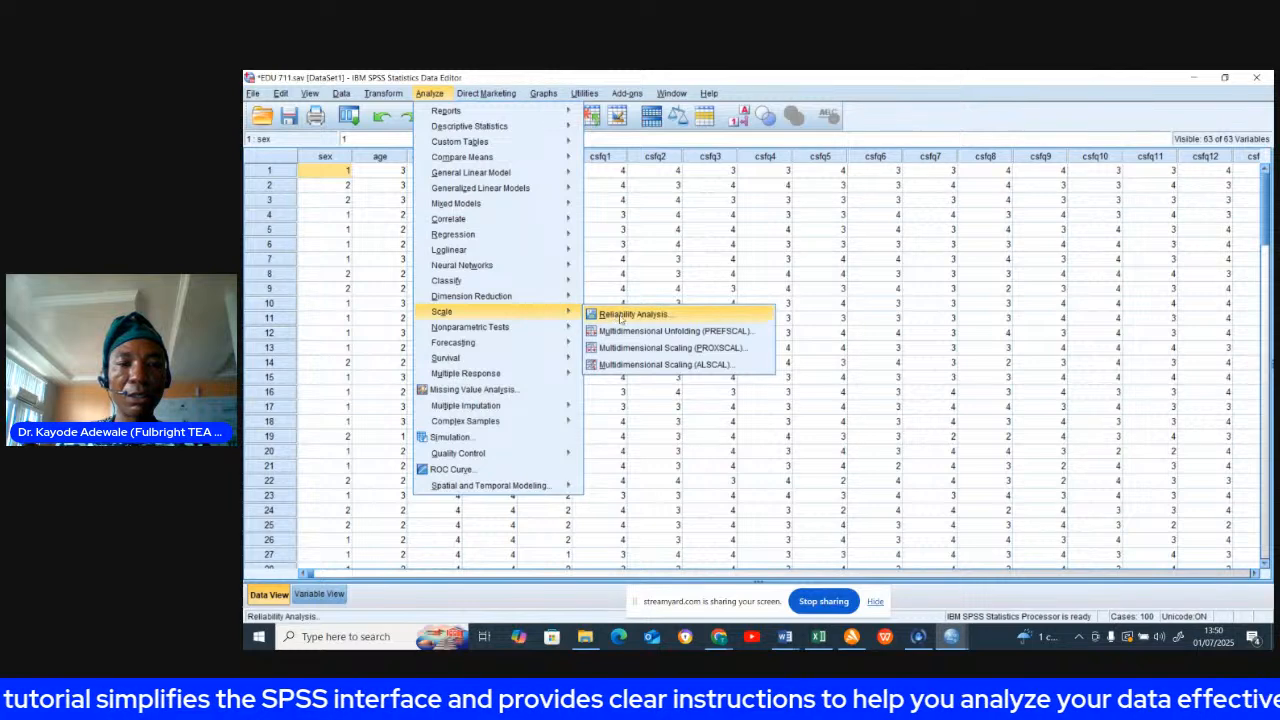
click(620, 316)
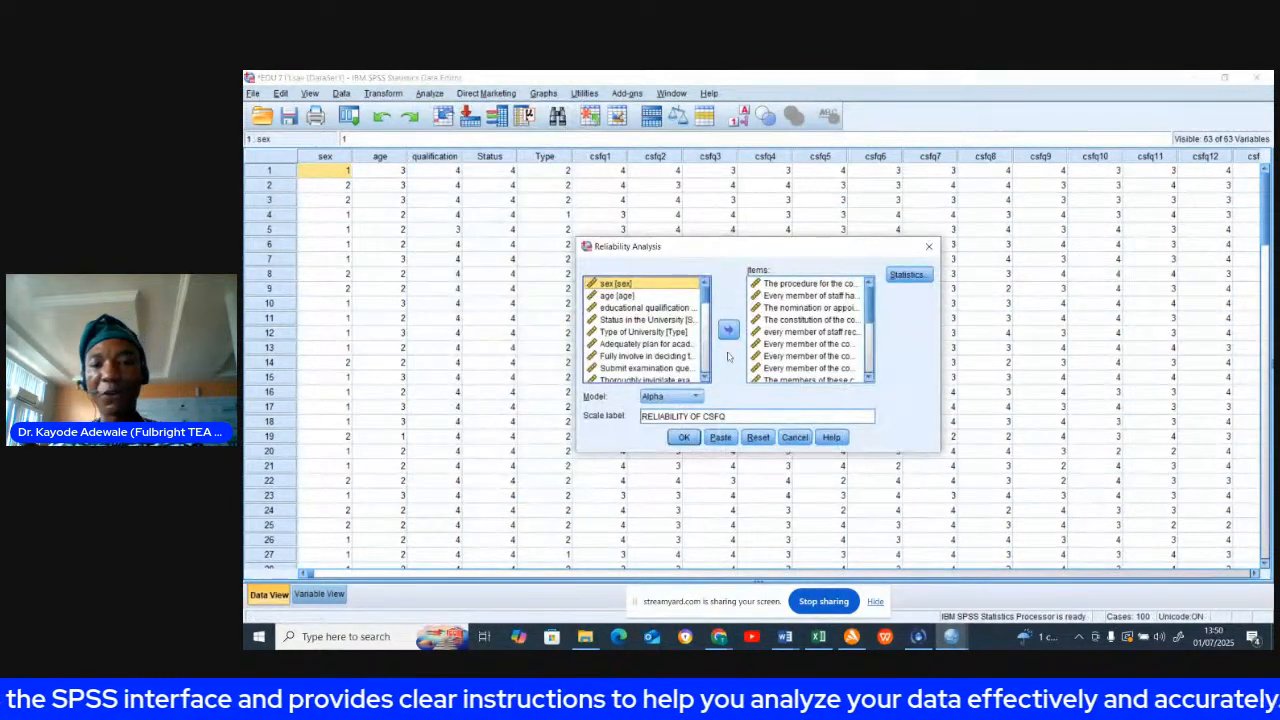
click(759, 439)
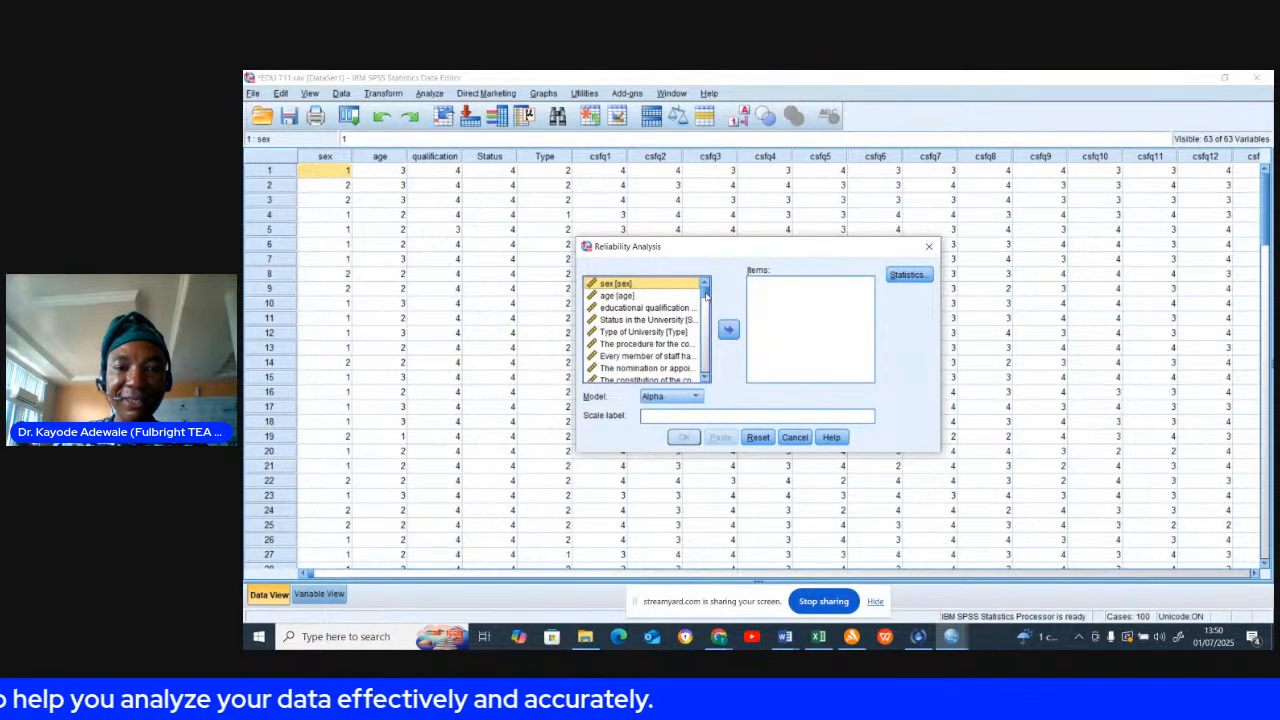
drag(706, 296, 706, 321)
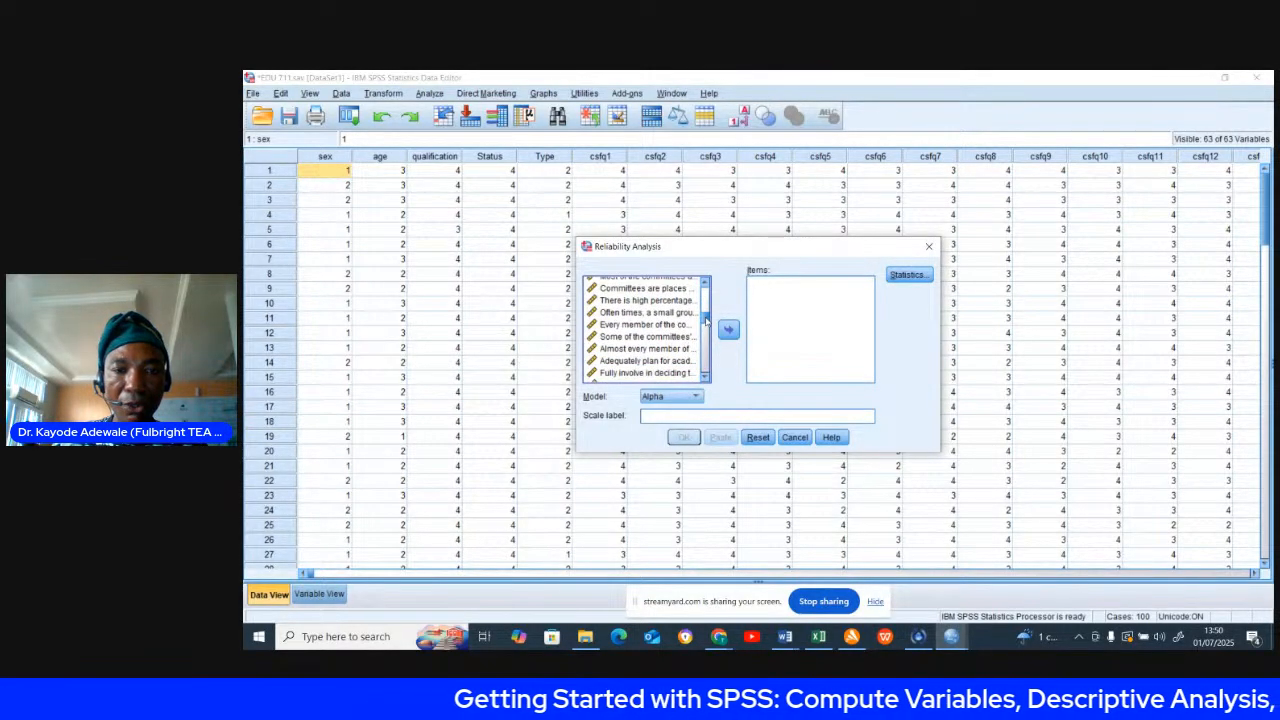
drag(706, 321, 706, 322)
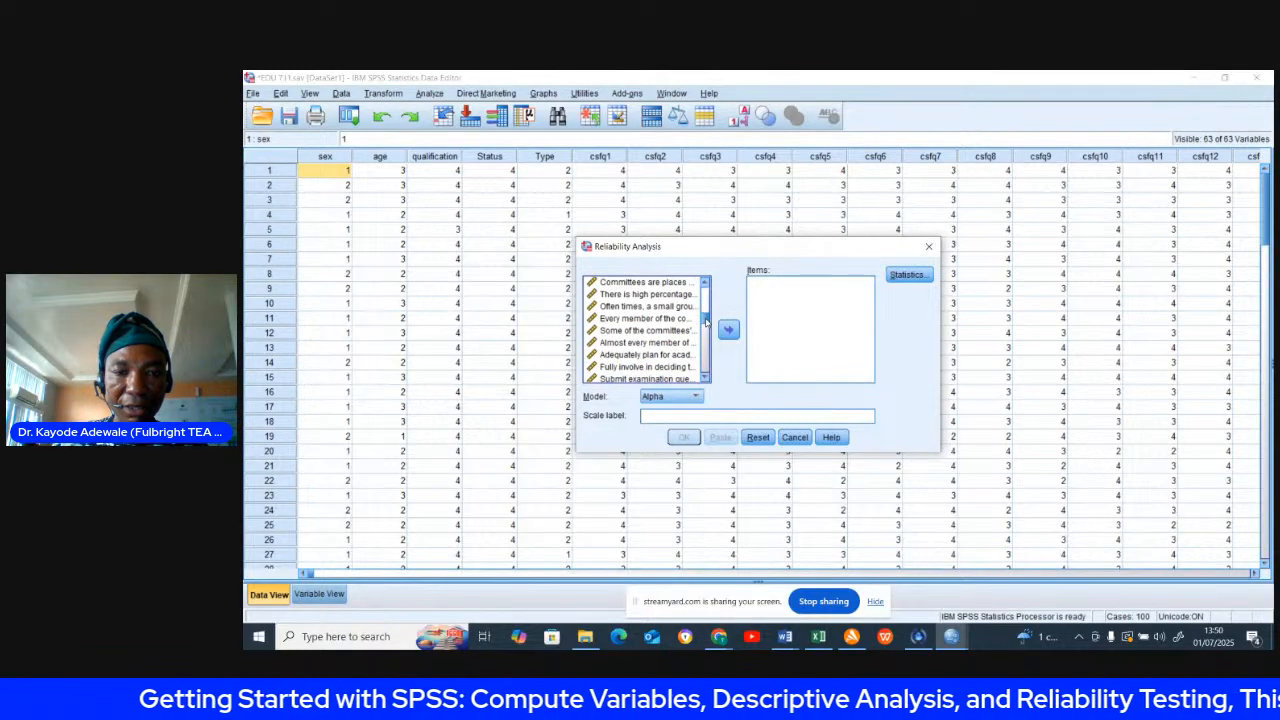
click(927, 246)
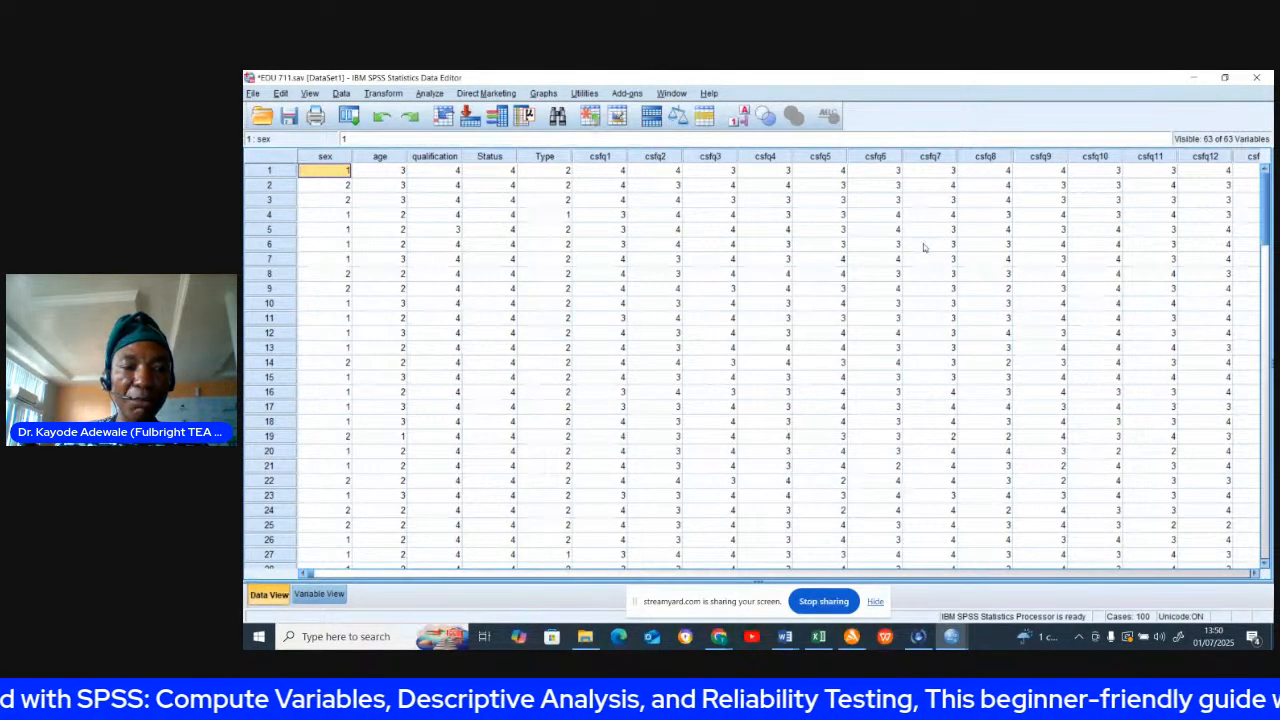
Look through the variable definitions from laeq1 to laeq20 to identify the labels of the first and last LAEQ items.
click(320, 595)
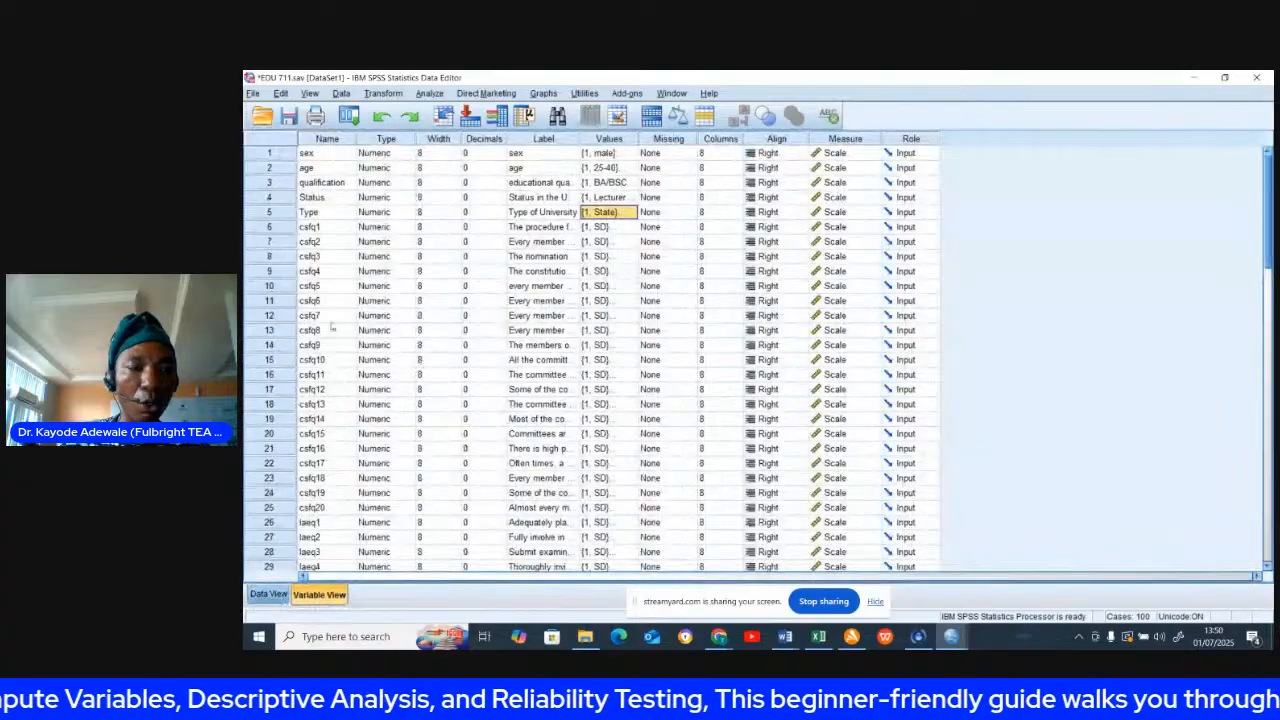
click(313, 522)
key(Tab)
key(Tab)
key(Tab)
key(Tab)
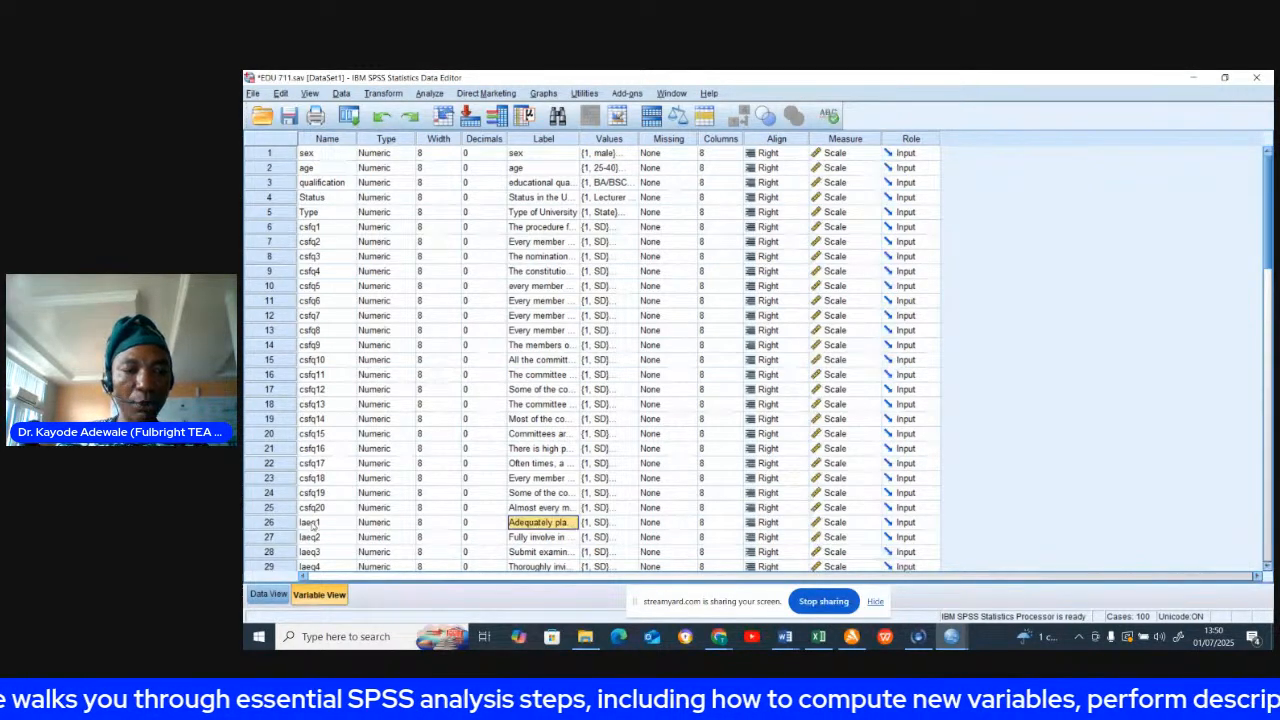
click(313, 525)
key(Down)
key(Down)
key(Down)
key(Down)
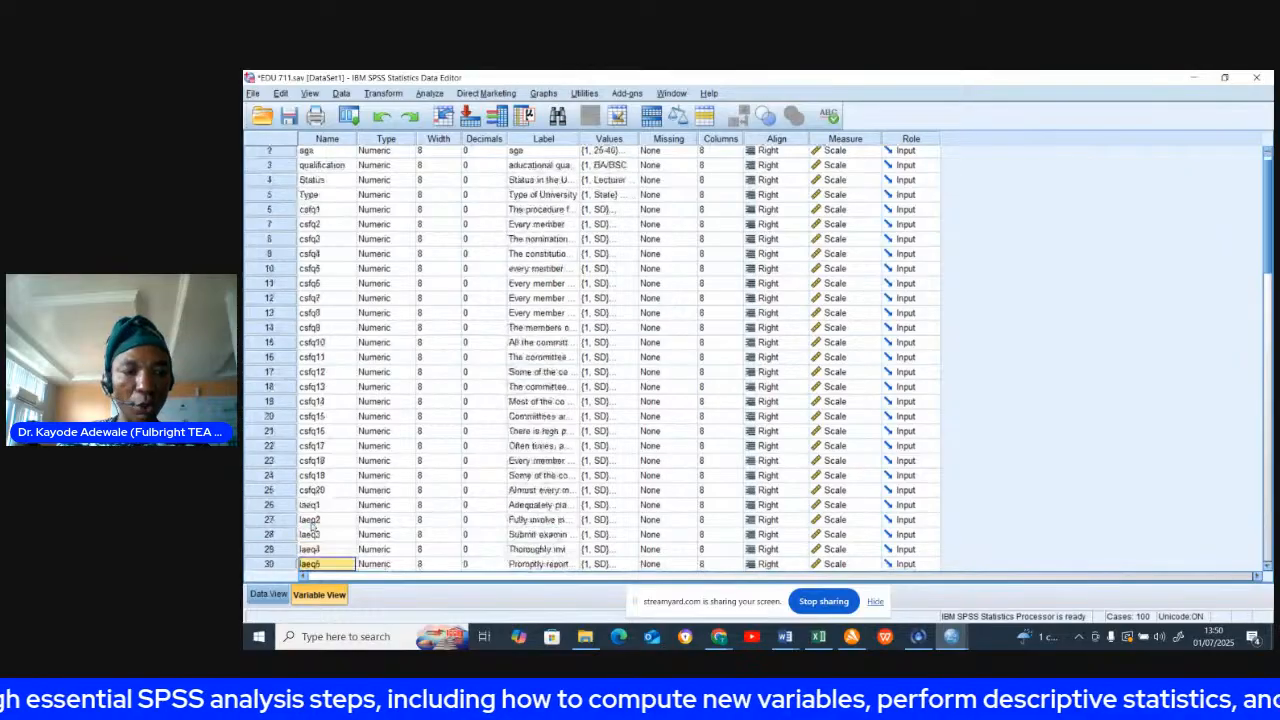
key(Down)
key(Down)
key(Down)
key(Down)
key(Down)
key(Down)
key(Down)
key(Down)
key(Down)
key(Down)
key(Down)
key(Down)
key(Down)
key(Down)
key(Down)
key(Down)
key(Down)
key(Down)
key(Down)
key(Down)
key(Down)
key(Up)
key(Up)
key(Up)
key(Up)
key(Up)
key(Up)
key(Up)
key(Up)
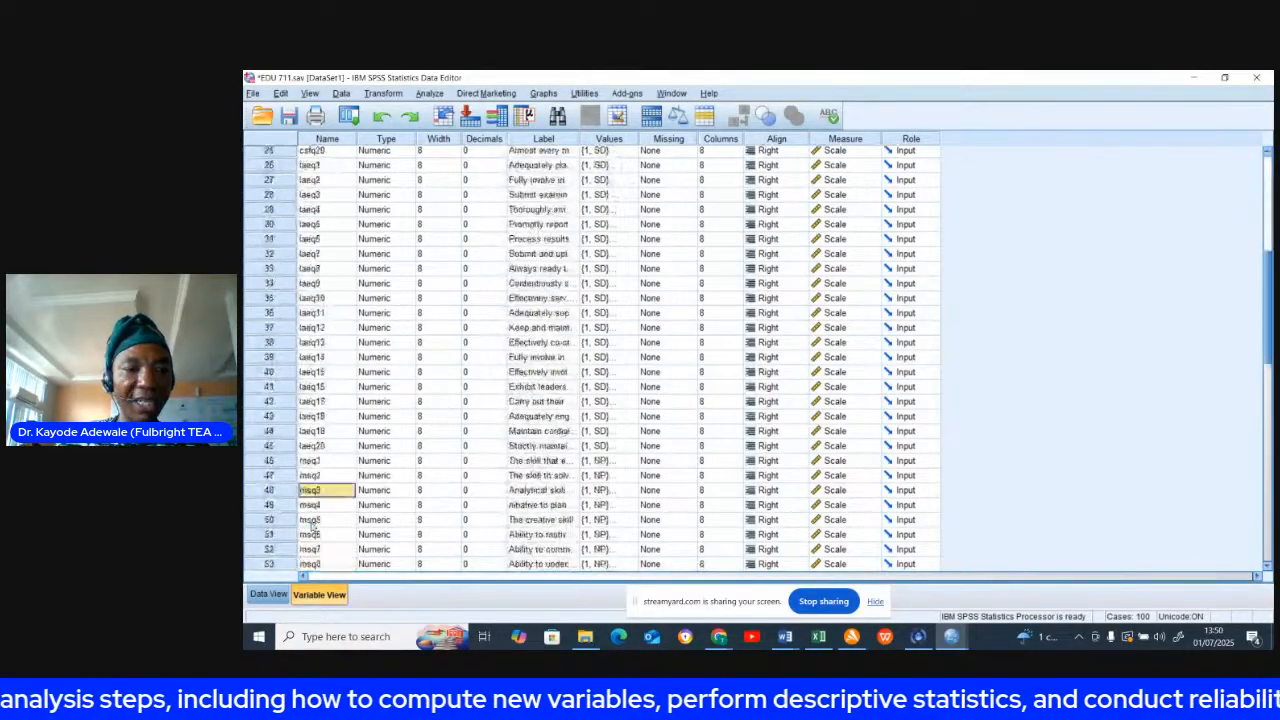
key(Right)
key(Right)
key(Right)
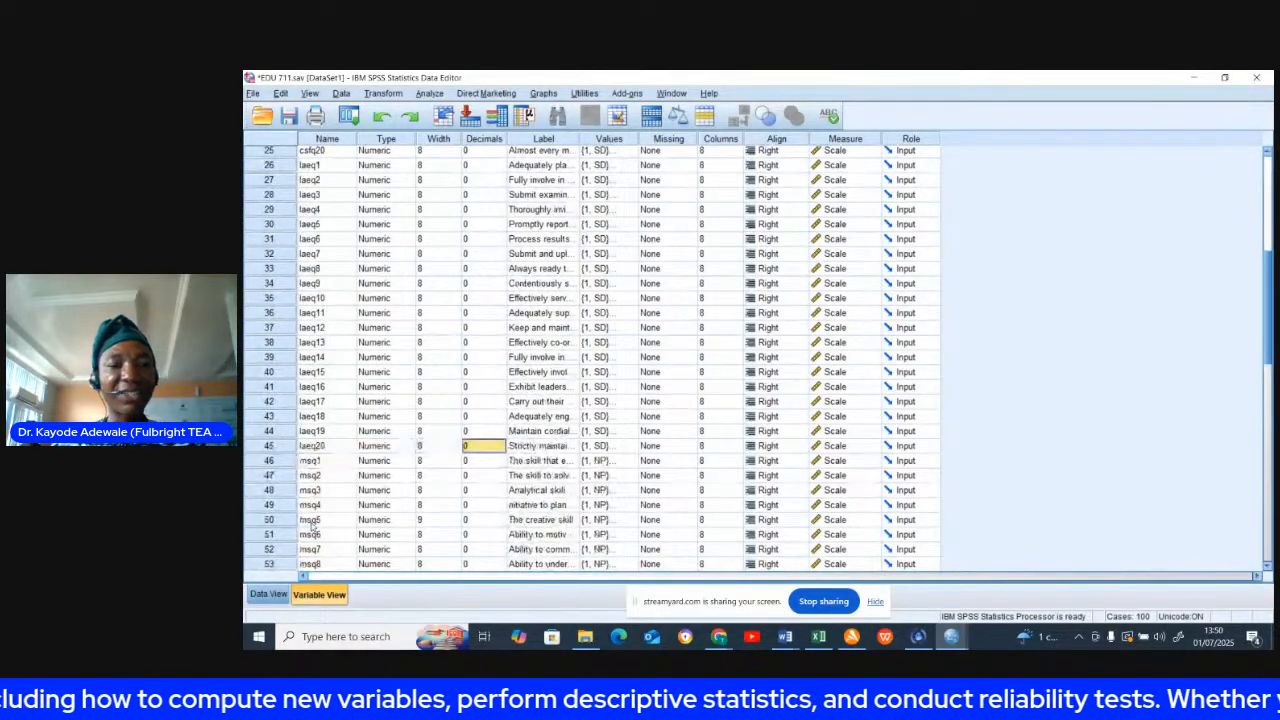
key(Right)
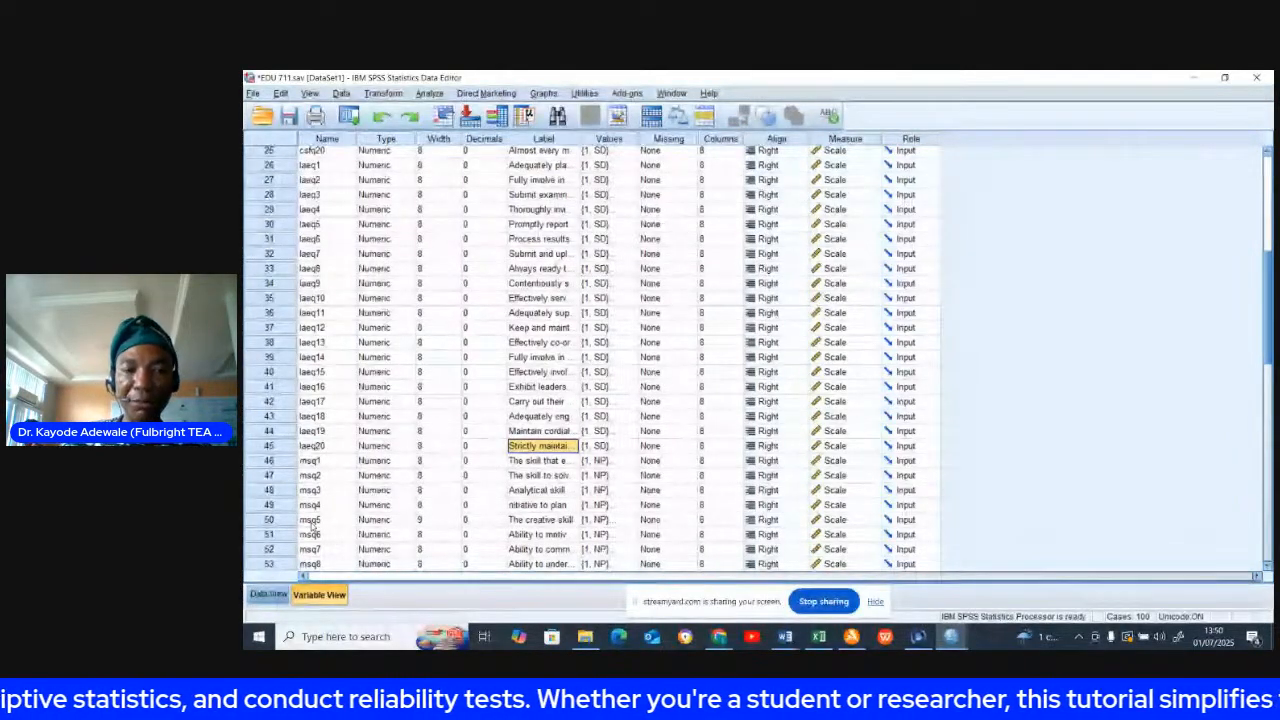
Add the twenty LAEQ items, laeq1 through laeq20, as the items of a new scale reliability analysis on the data.
click(270, 592)
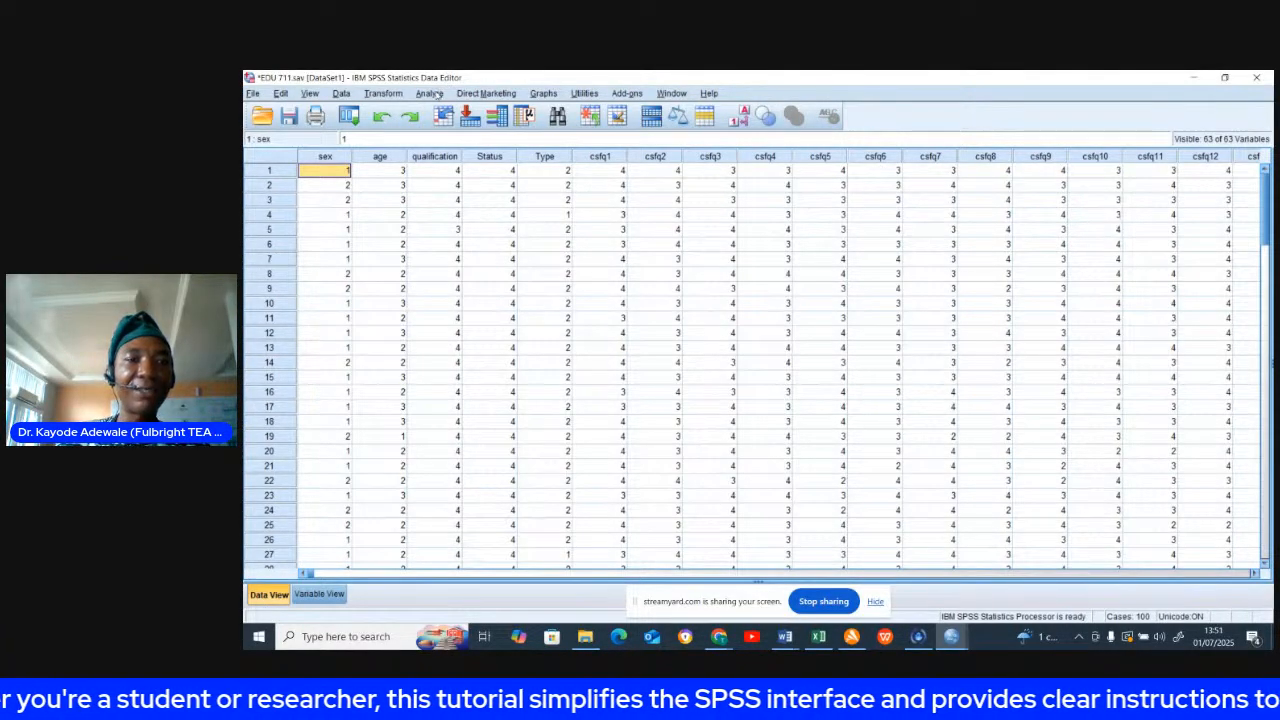
click(431, 93)
mouse_move(456, 167)
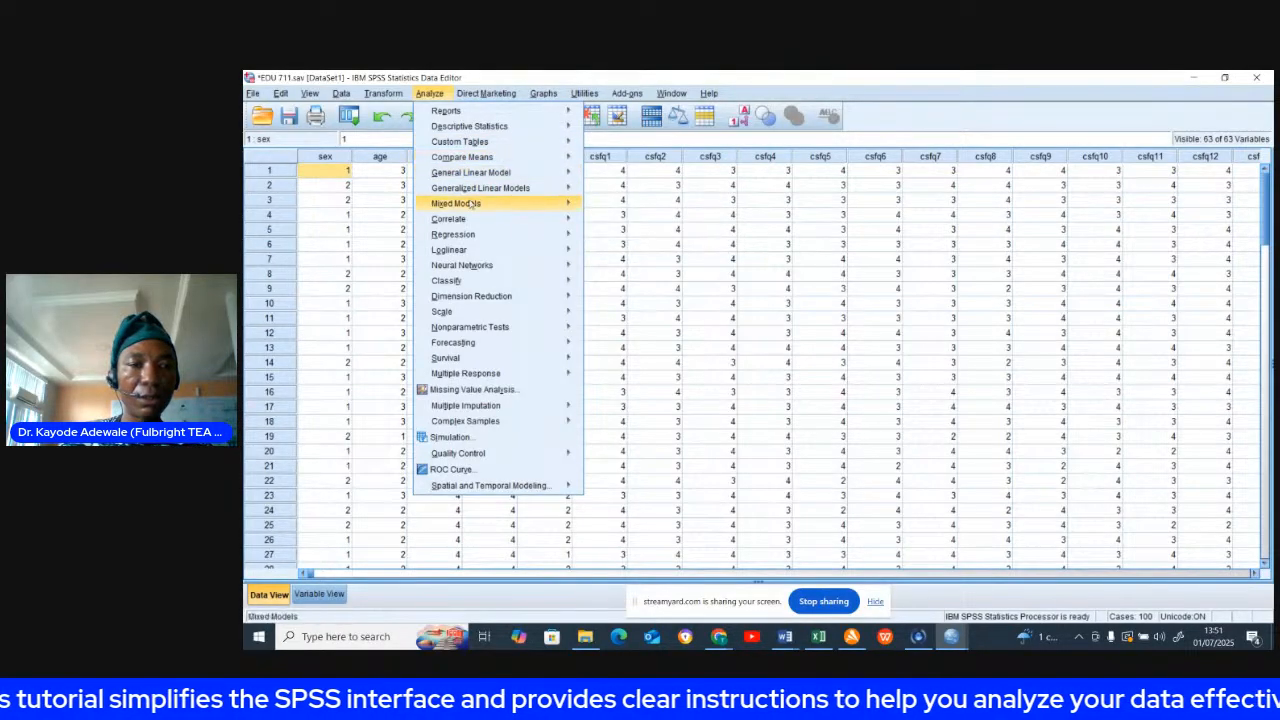
mouse_move(457, 313)
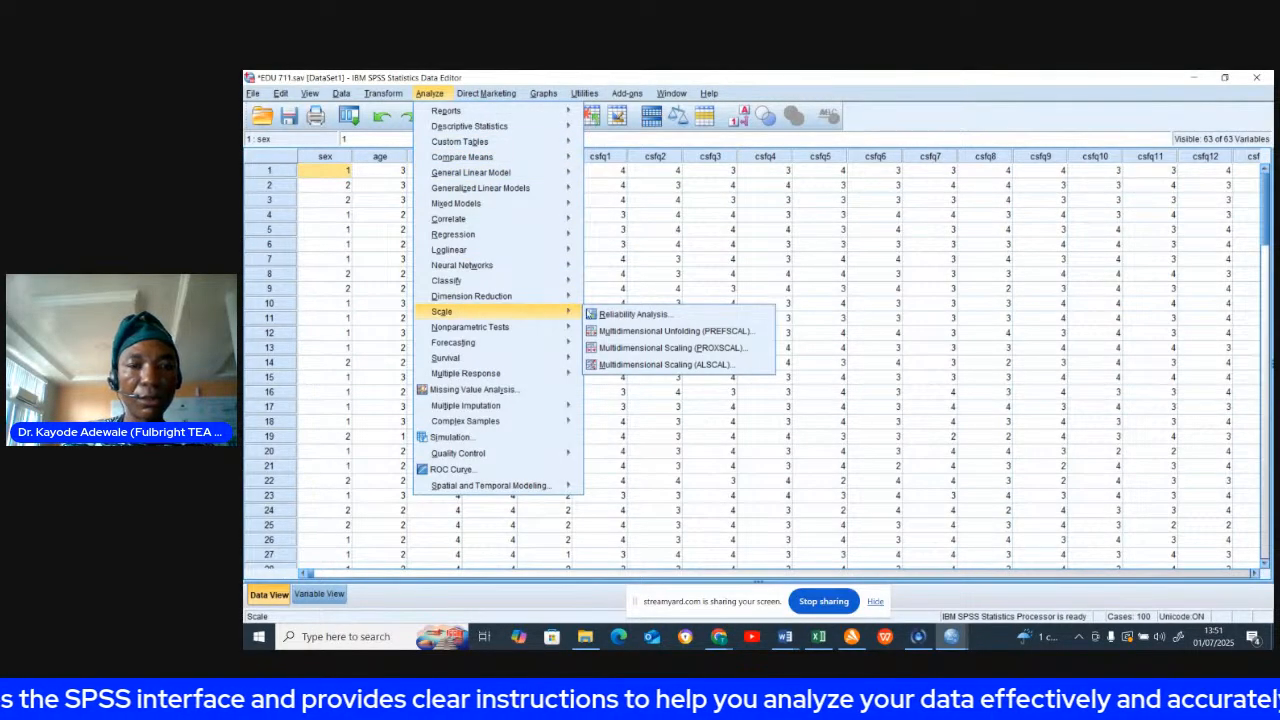
click(618, 316)
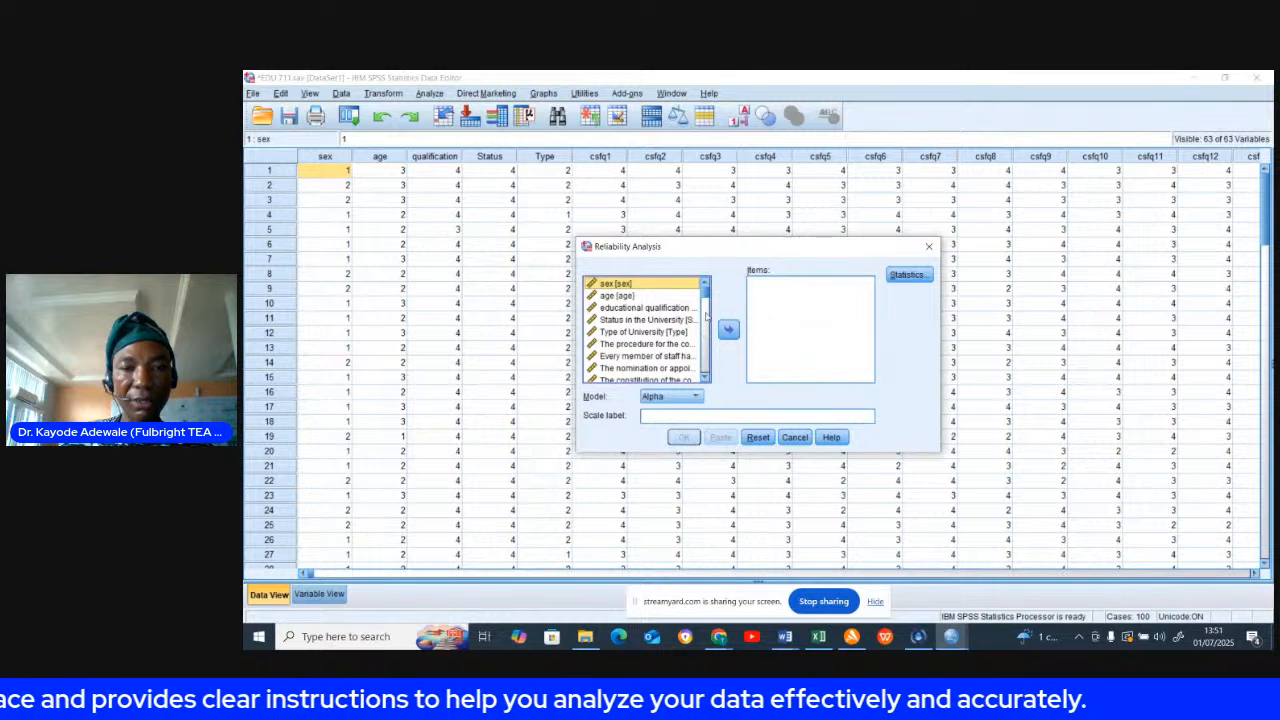
drag(704, 296, 704, 323)
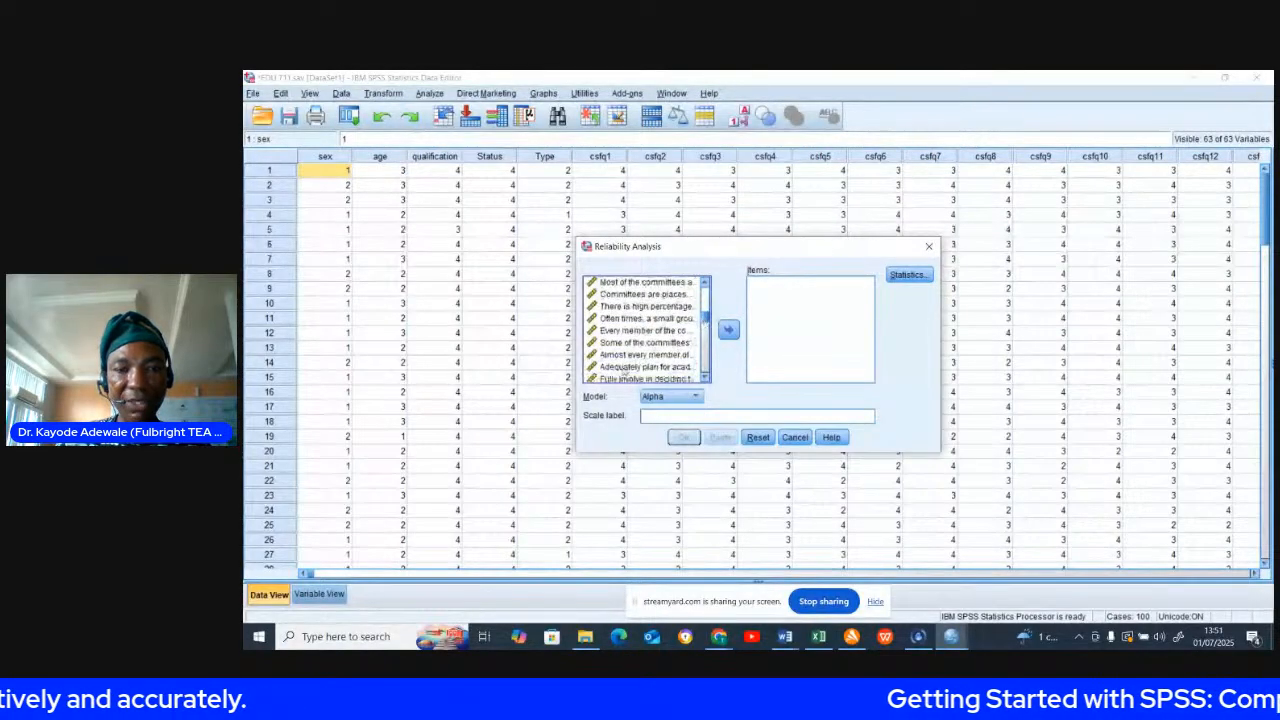
click(620, 369)
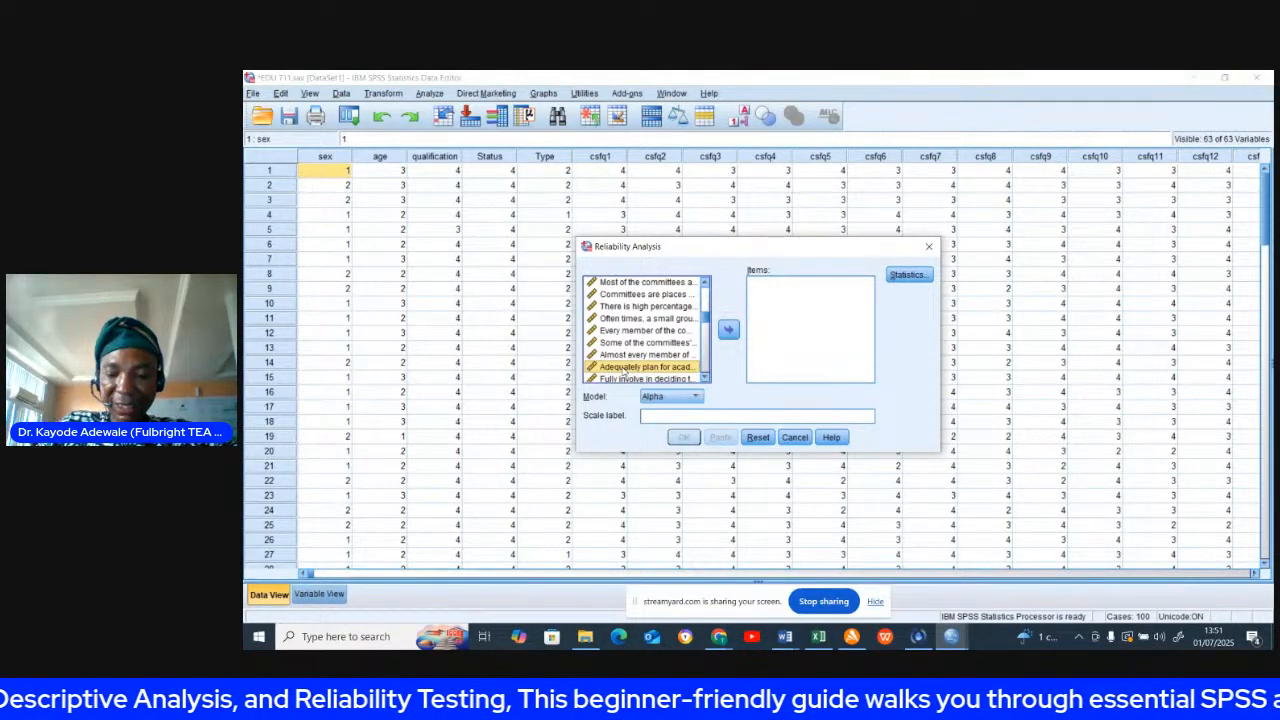
key(shift+Down)
key(shift+Down)
key(shift+Down)
key(shift+Down)
key(shift+Down)
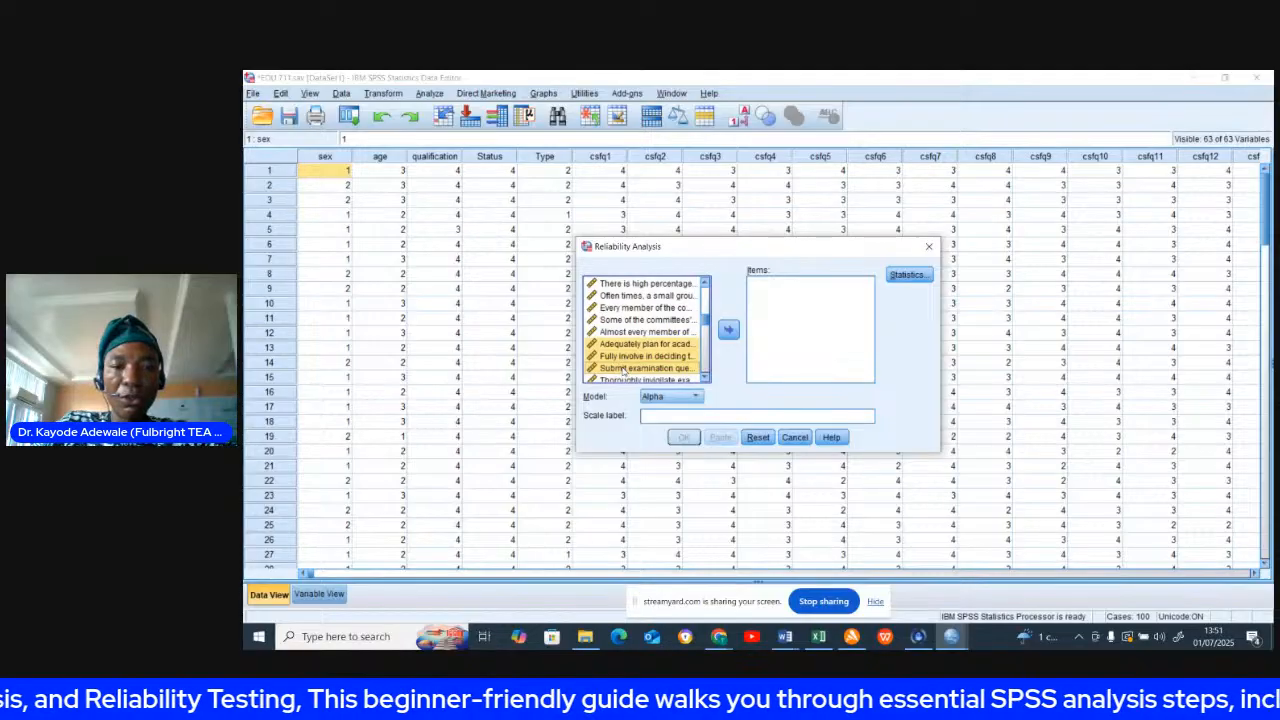
key(shift+Down)
key(shift+Down)
key(shift+Down)
key(shift+Down)
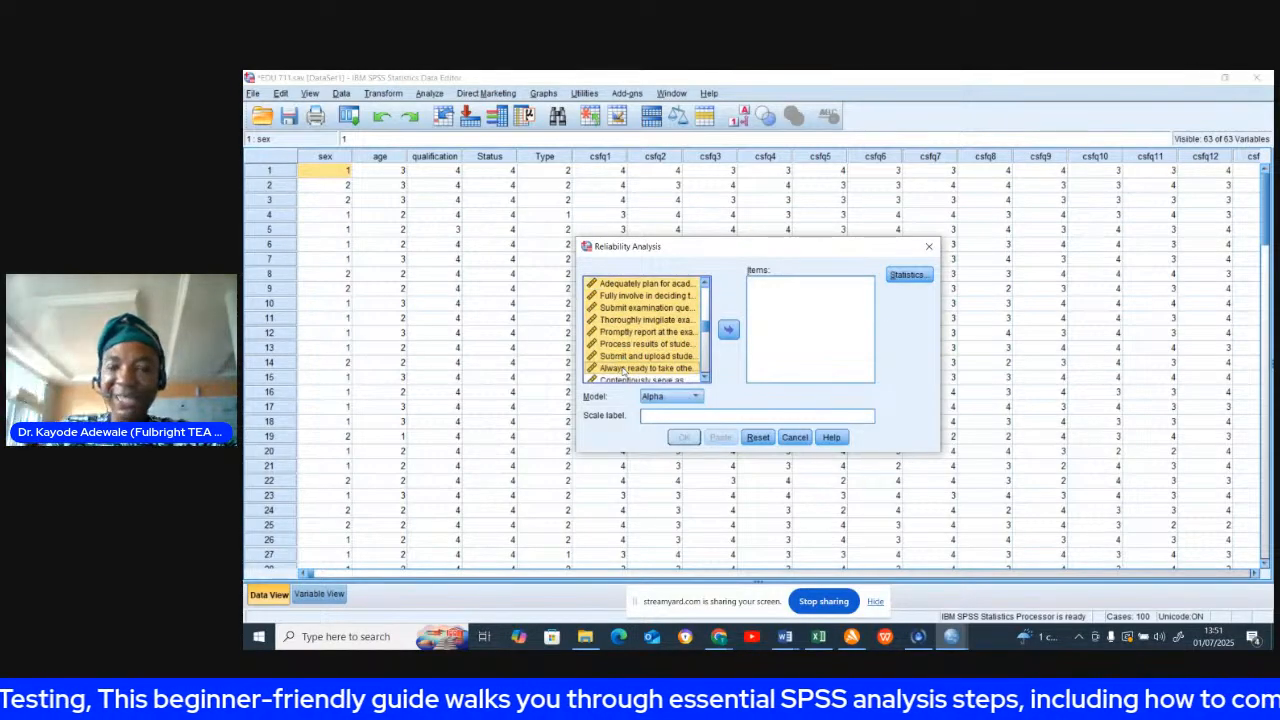
key(shift+Down)
key(shift+Down)
key(shift+Down)
key(shift+Down)
key(shift+Down)
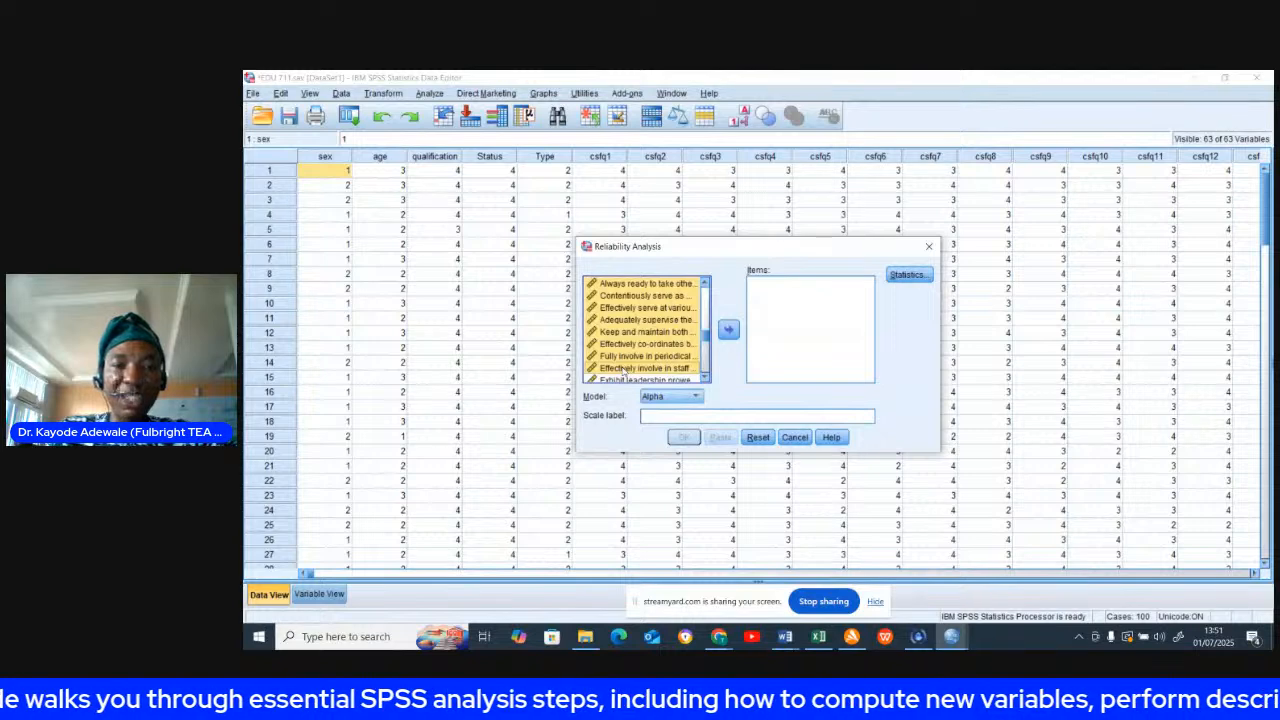
key(shift+Down)
key(shift+Down)
key(shift+Down)
key(shift+Down)
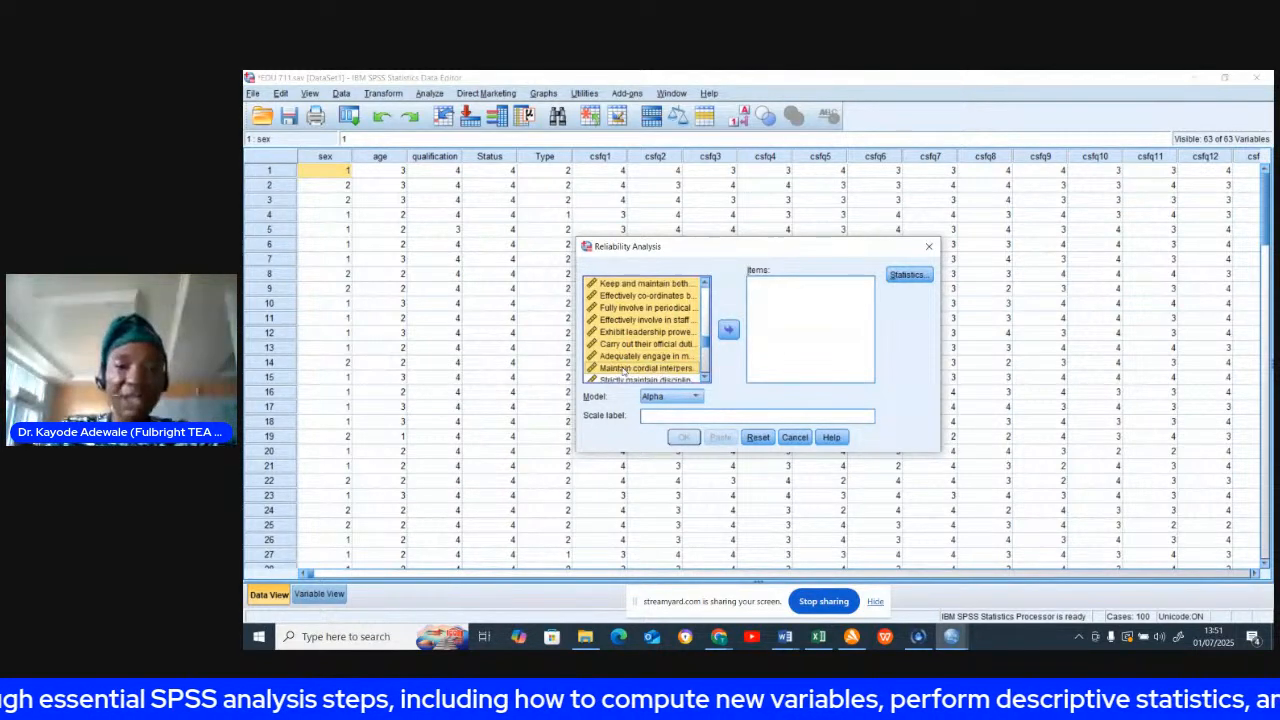
key(shift+Down)
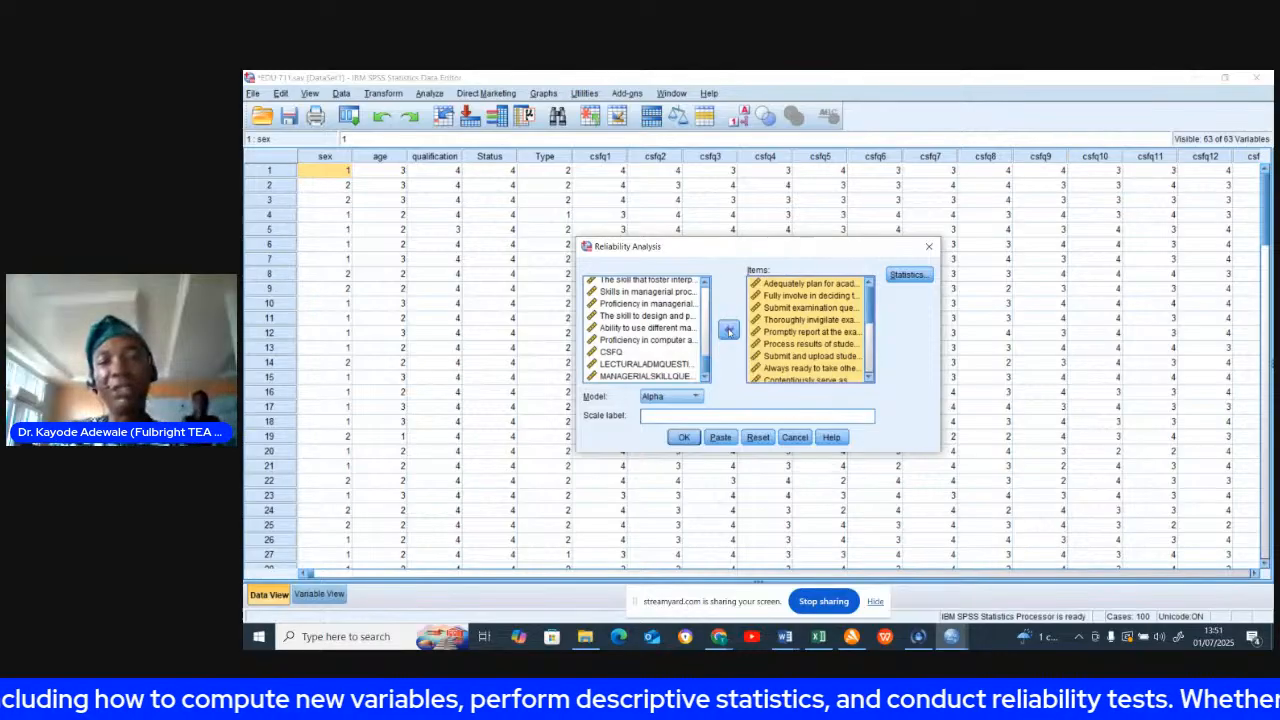
Check the selected analysis items one by one, from the academic planning item to the discipline item.
click(832, 287)
click(832, 307)
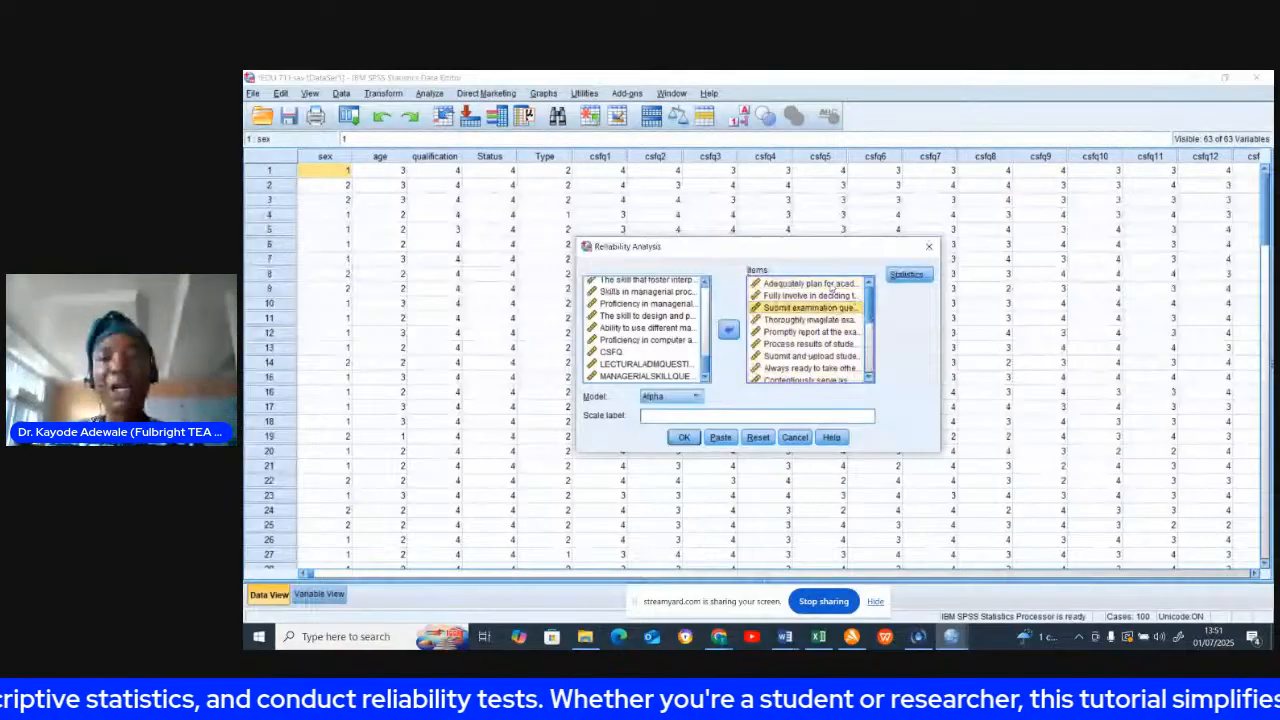
click(831, 287)
key(Down)
key(Down)
key(Down)
key(Down)
key(Down)
key(Down)
key(Down)
key(Down)
key(Down)
key(Down)
key(Down)
key(Down)
key(Down)
key(Down)
key(Down)
key(Down)
key(Down)
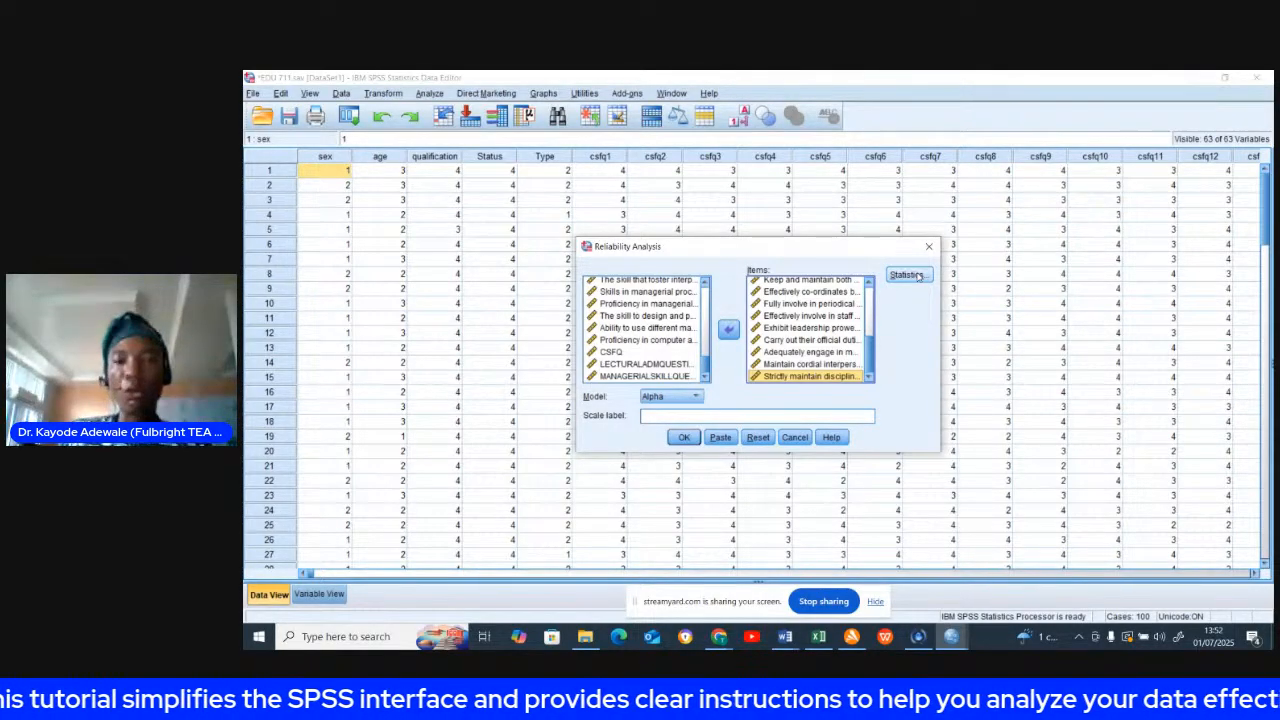
Request the "Scale if item deleted" descriptives for the LAEQ reliability analysis.
click(917, 276)
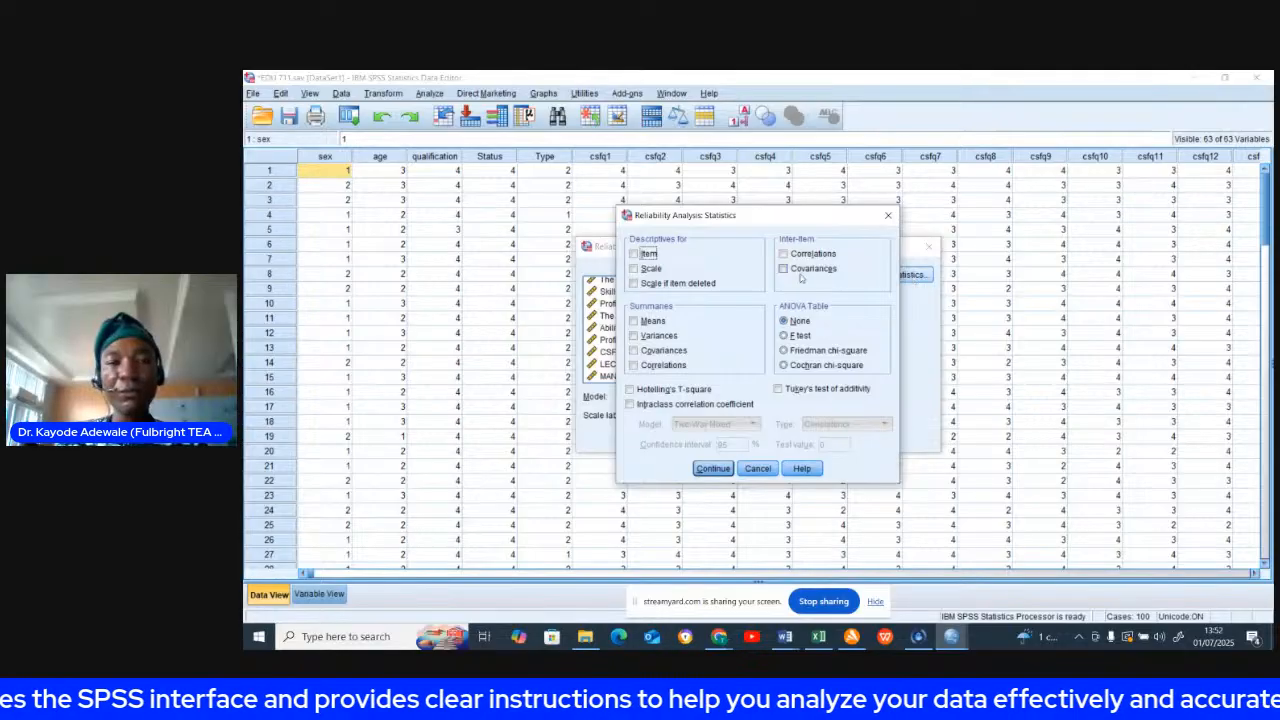
click(634, 284)
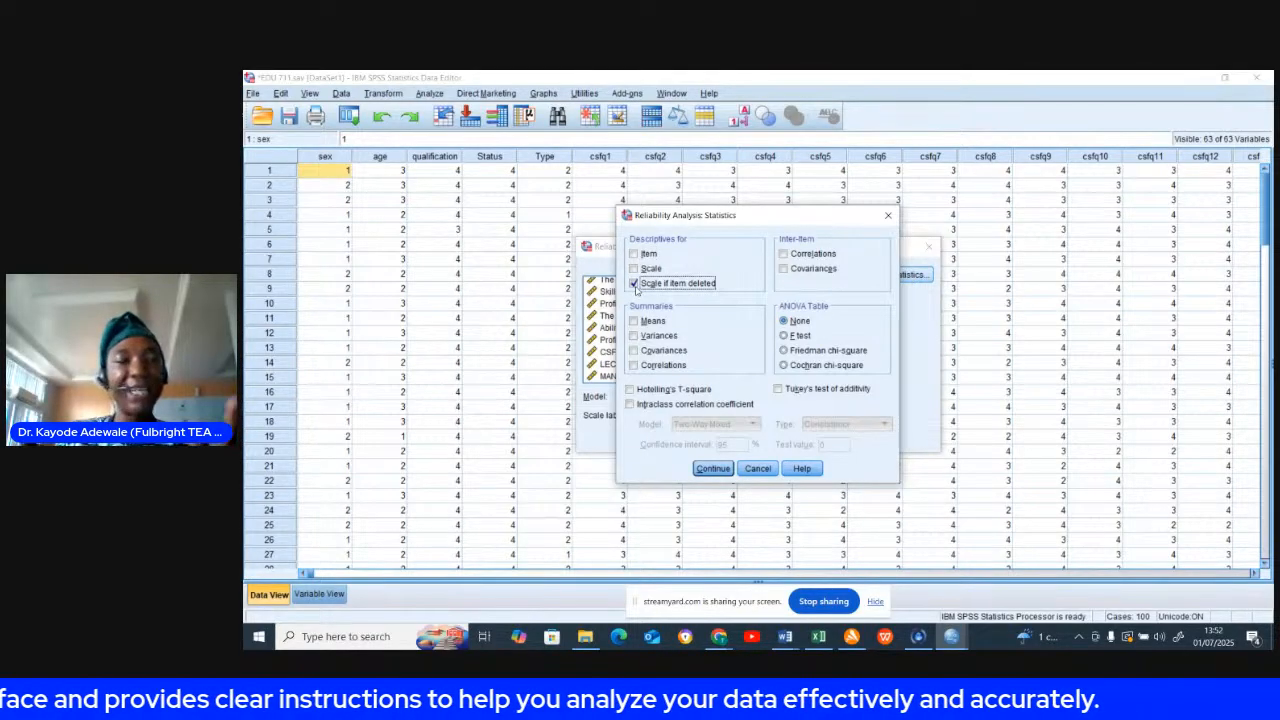
click(713, 469)
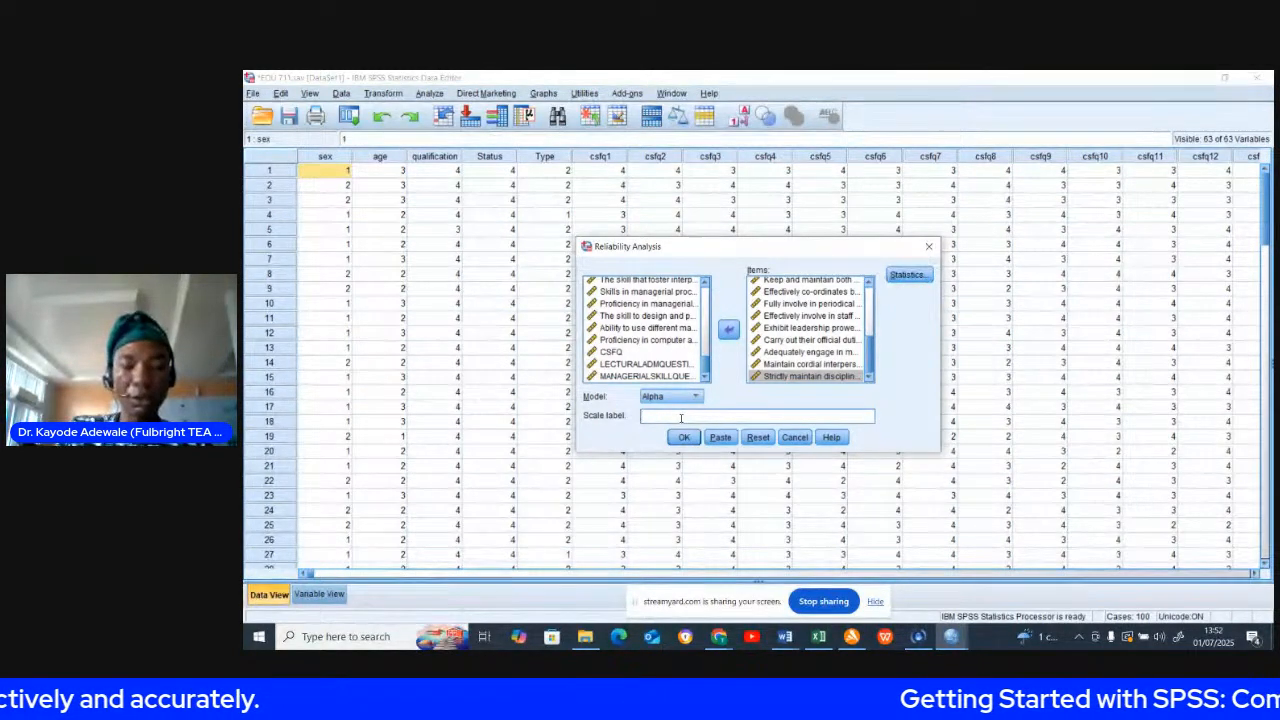
Label the scale "RELIABILITY OF LAEQ" and run the reliability analysis.
text(RELIAB)
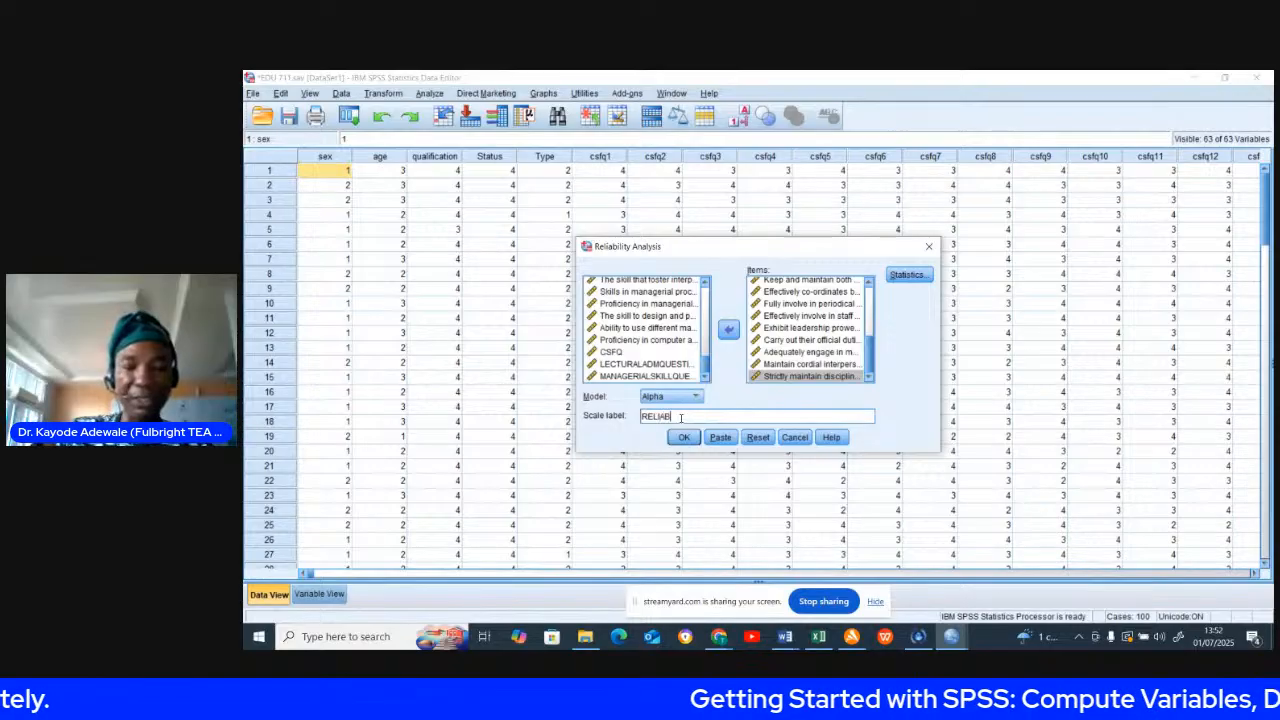
text(ILITY OF )
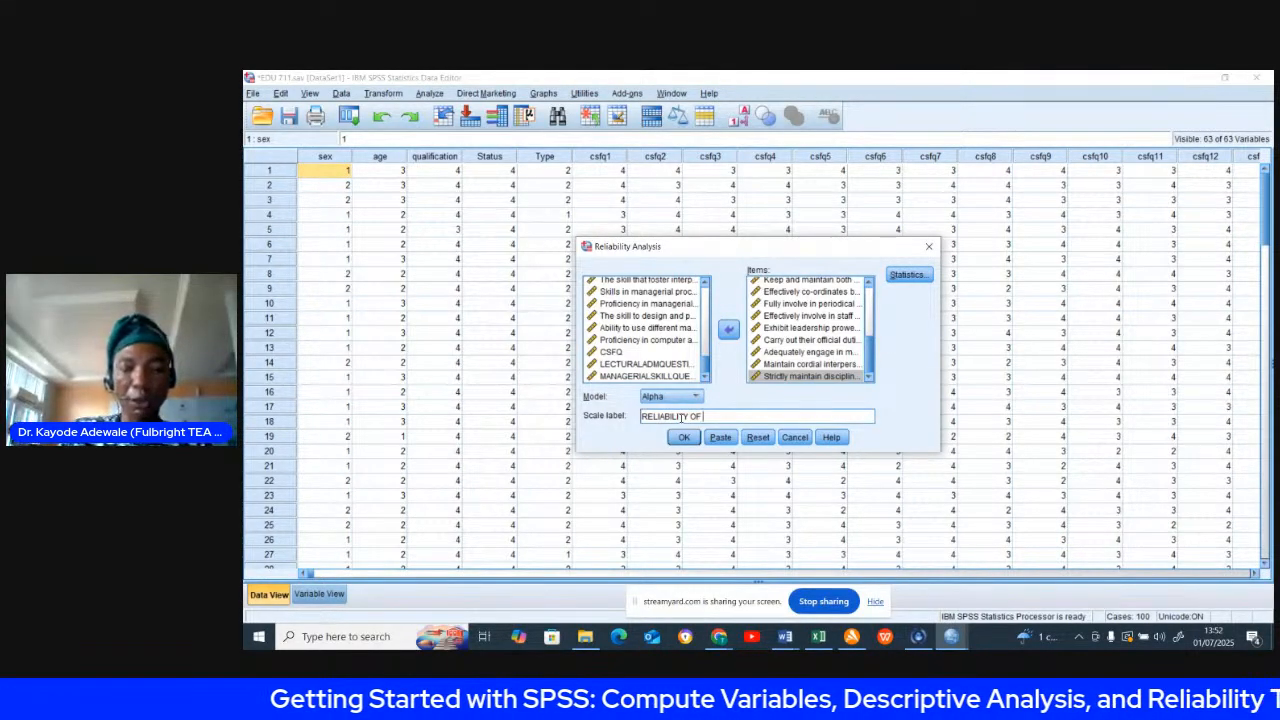
text(L)
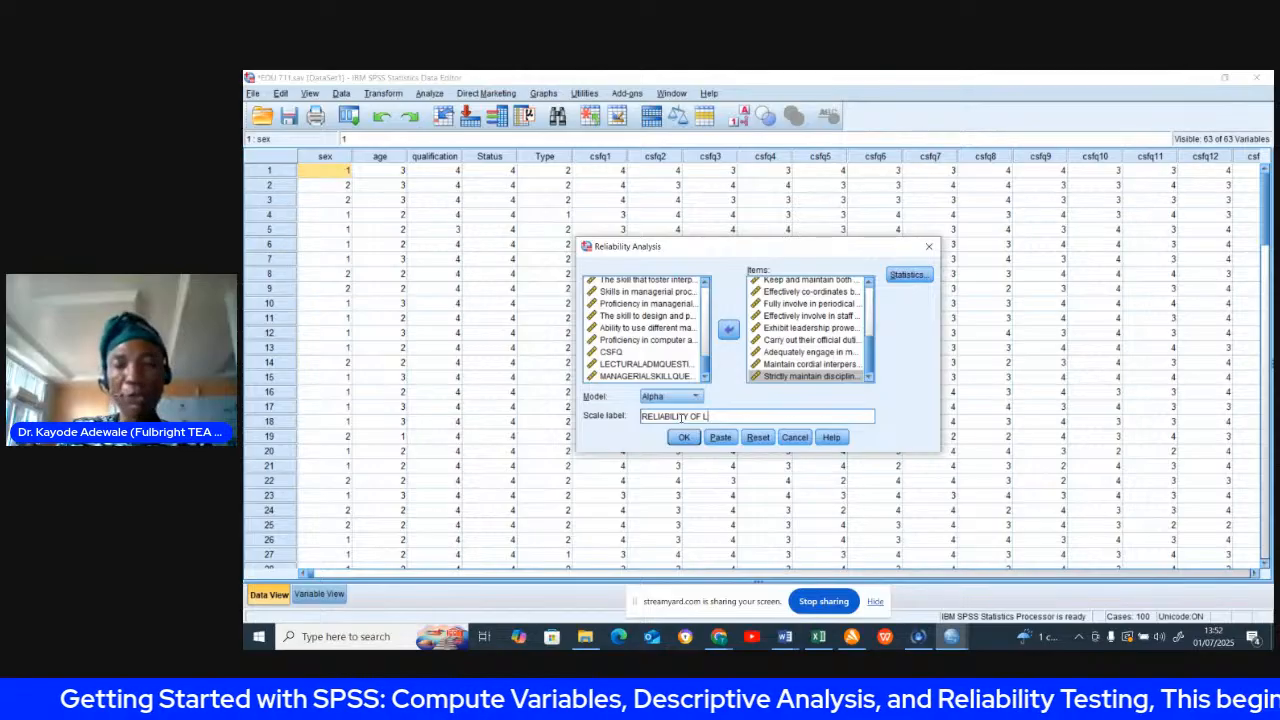
text(AEQ)
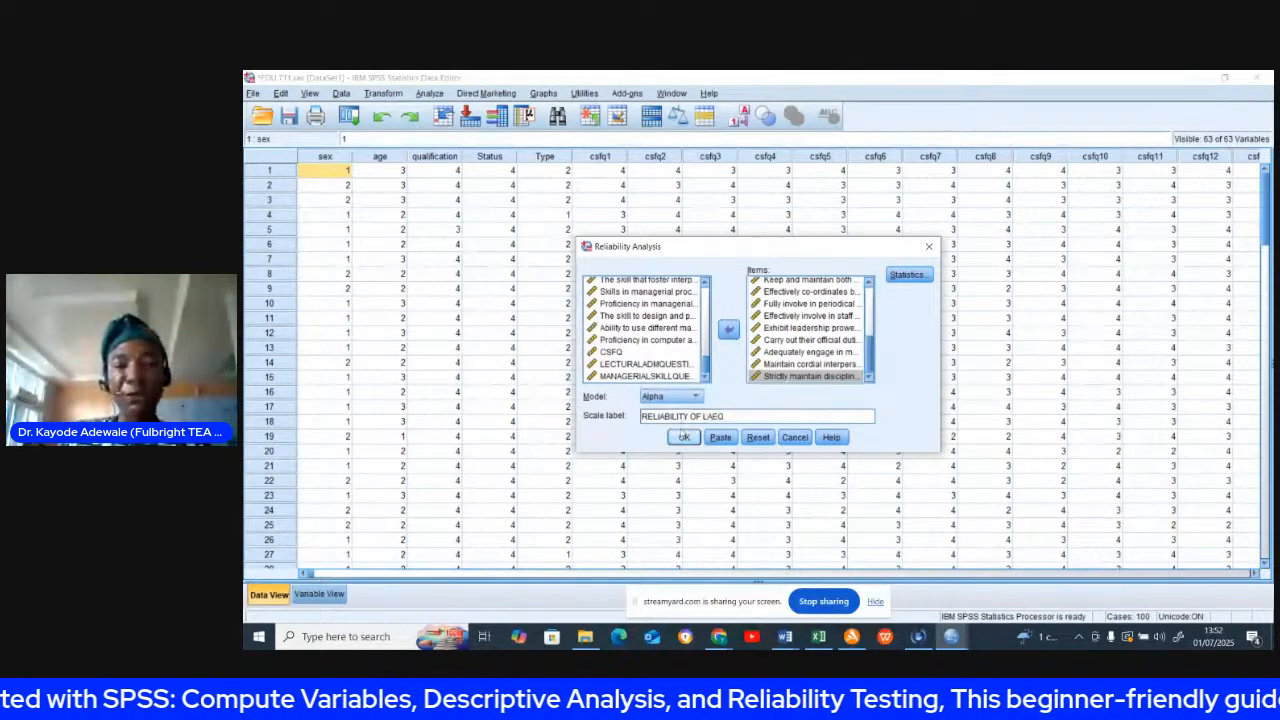
click(684, 437)
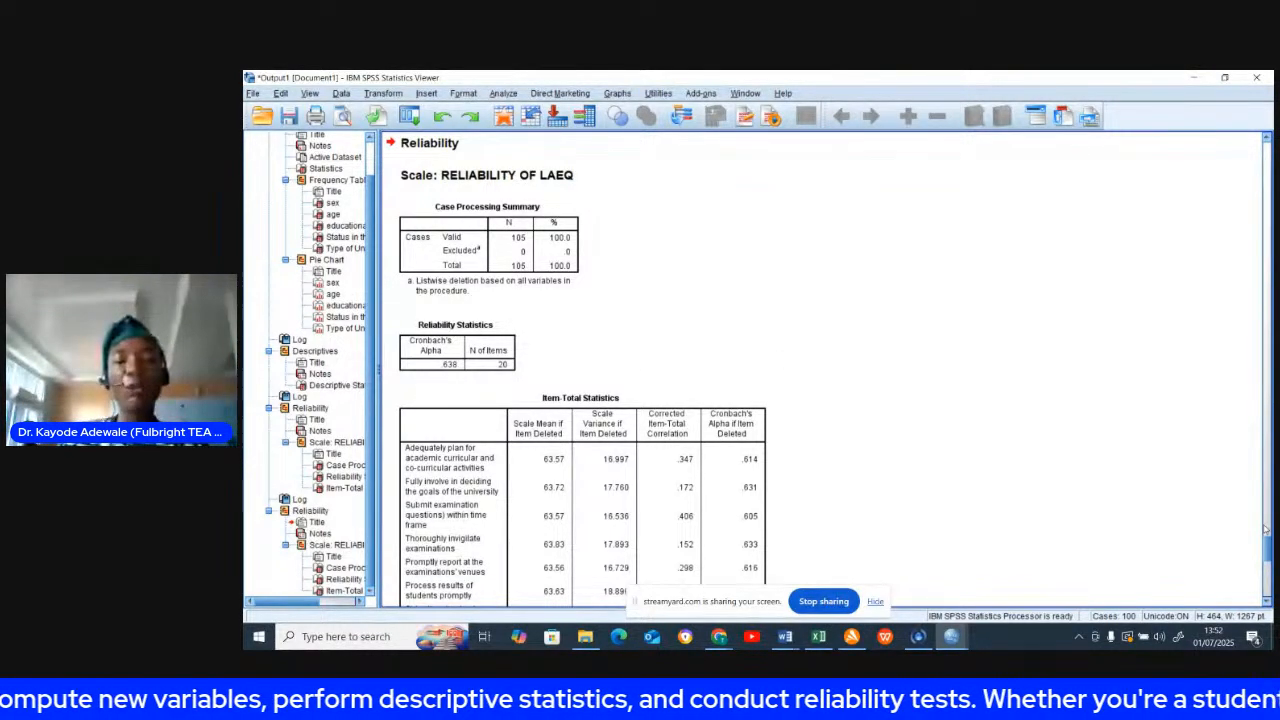
Review the item-total and reliability statistics tables of the LAEQ output, and return to the EDU 711 dataset.
drag(1264, 534, 1270, 574)
scroll(822, 368, up, 3)
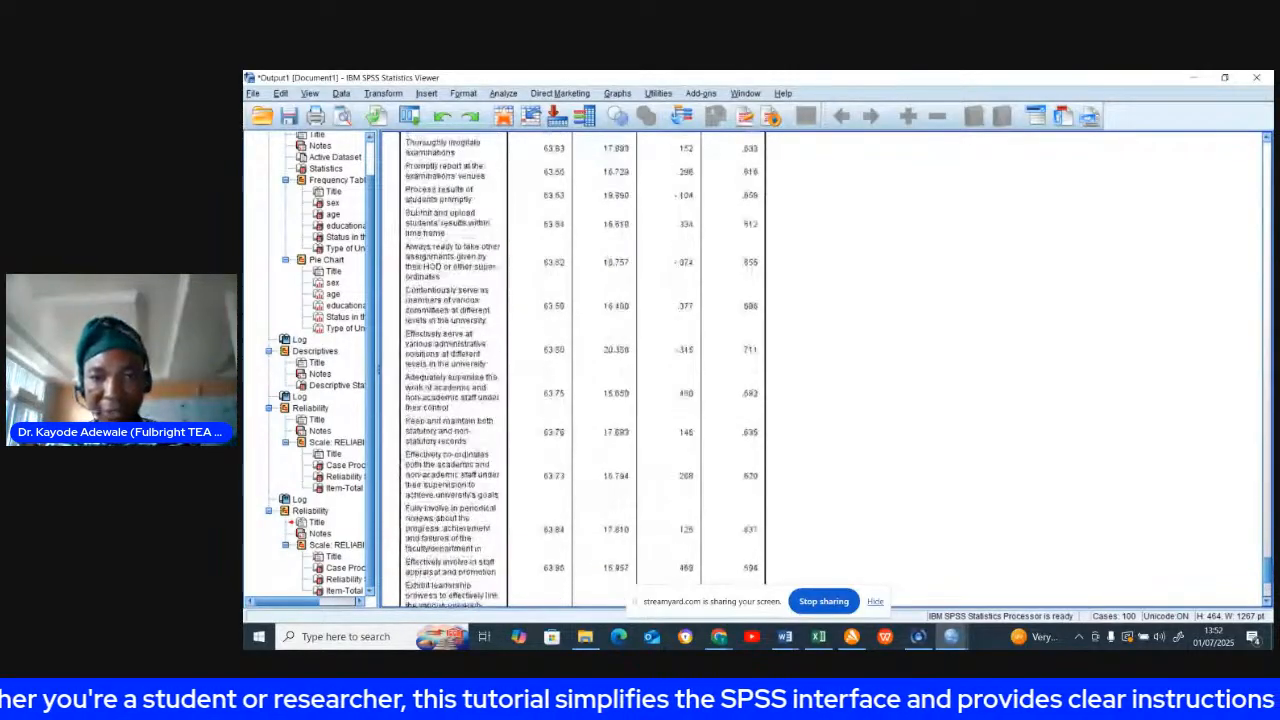
drag(1270, 563, 1271, 568)
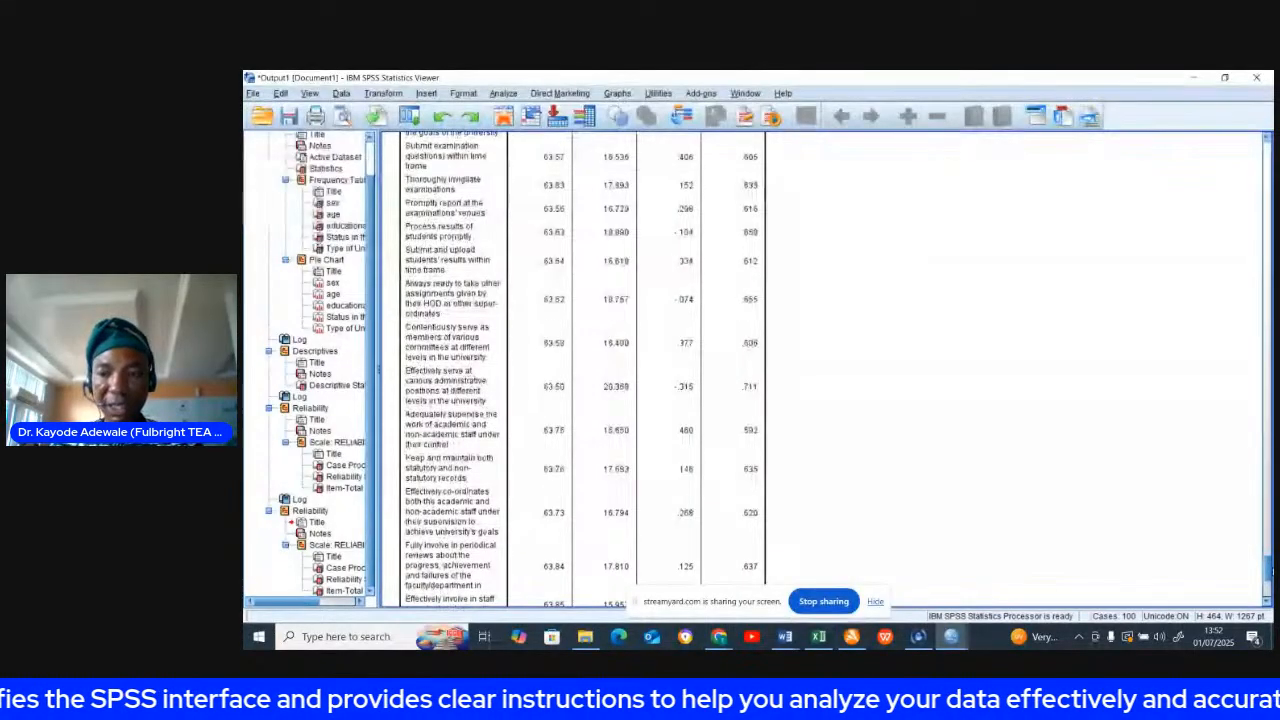
drag(1267, 573, 1267, 583)
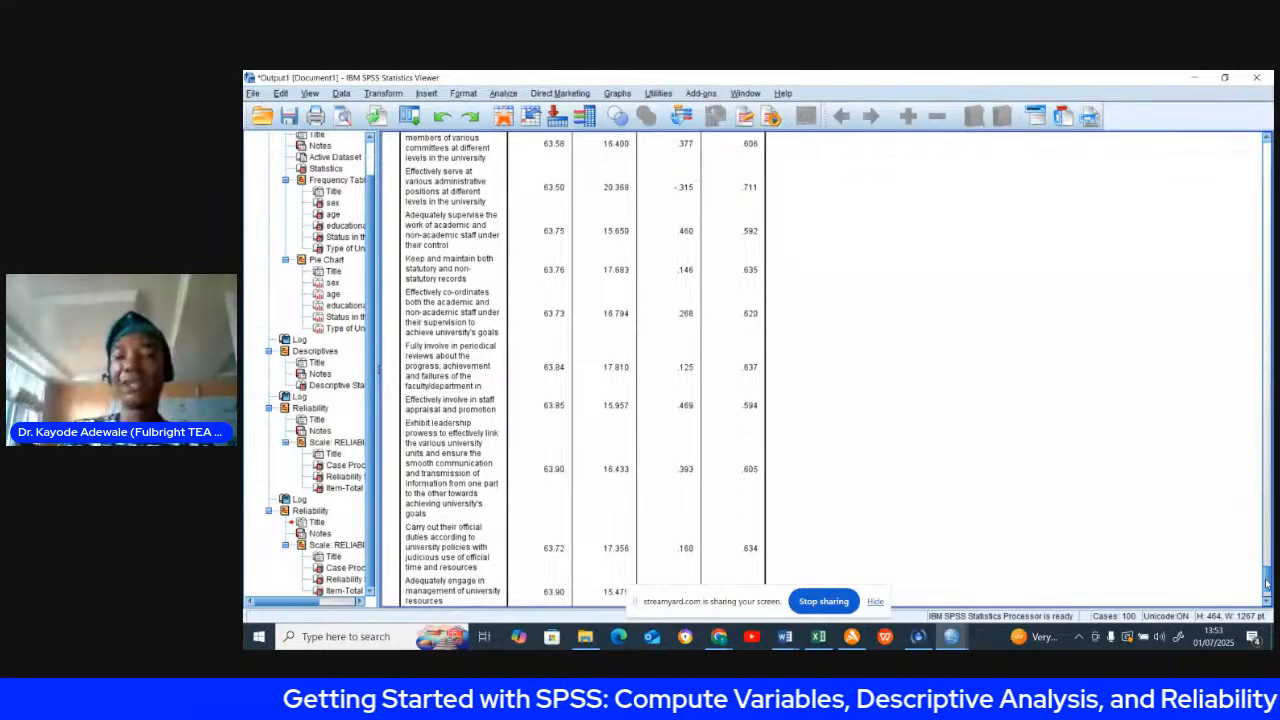
drag(1267, 583, 1268, 553)
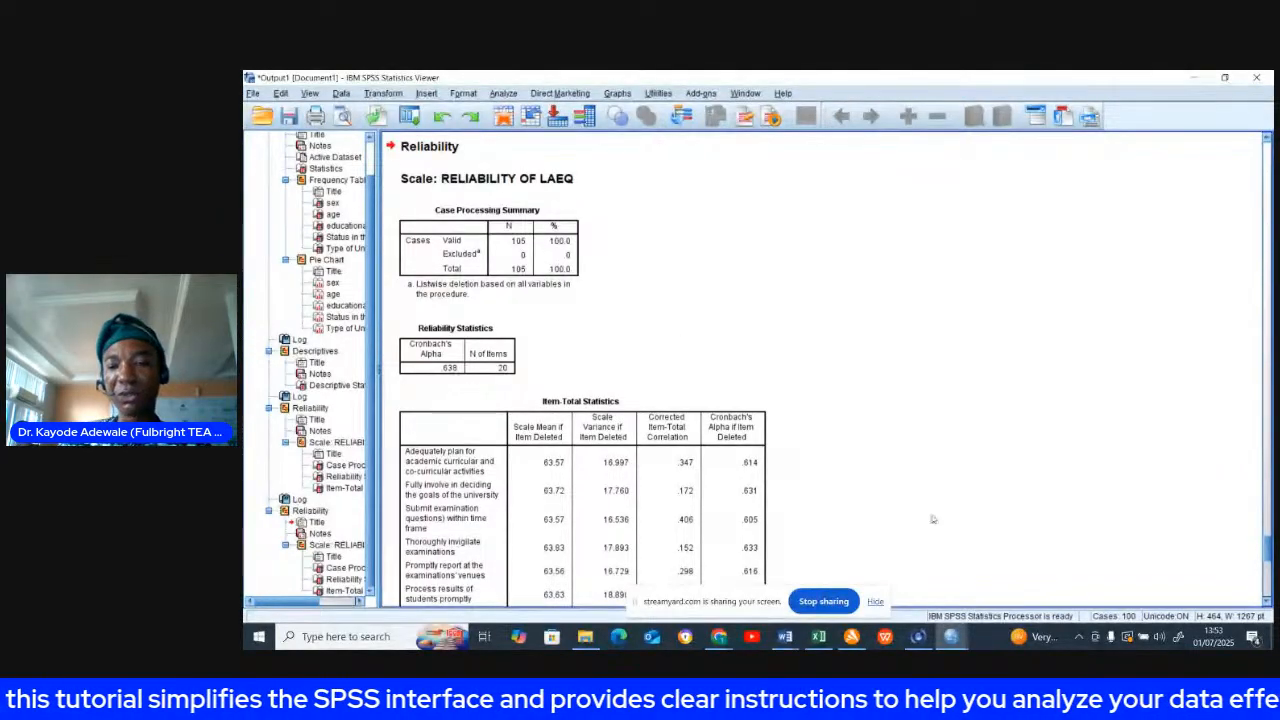
mouse_move(955, 641)
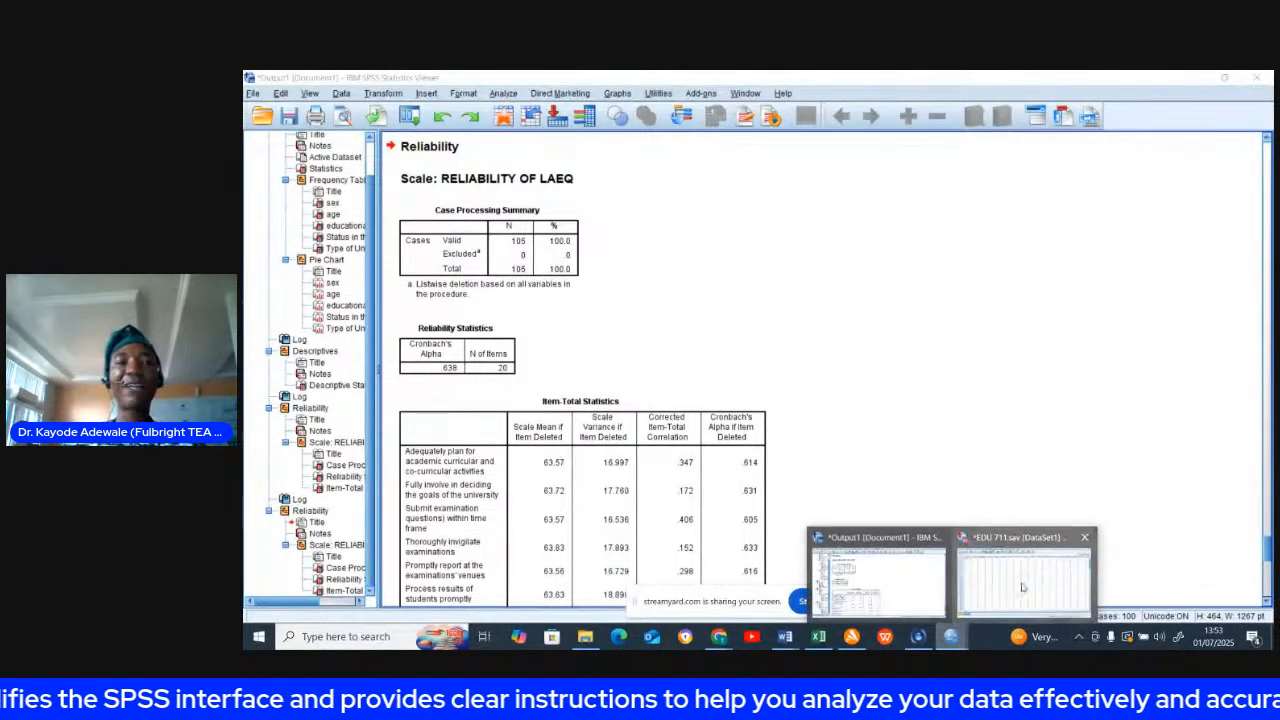
click(1022, 588)
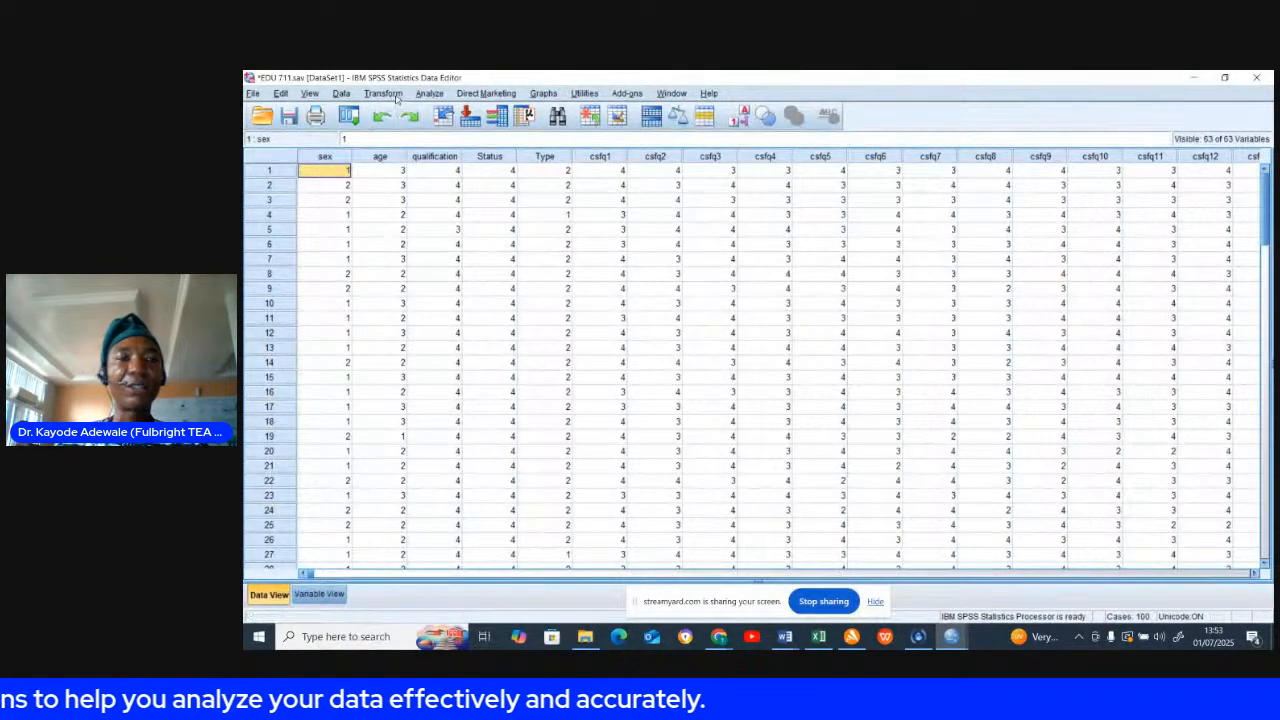
click(384, 93)
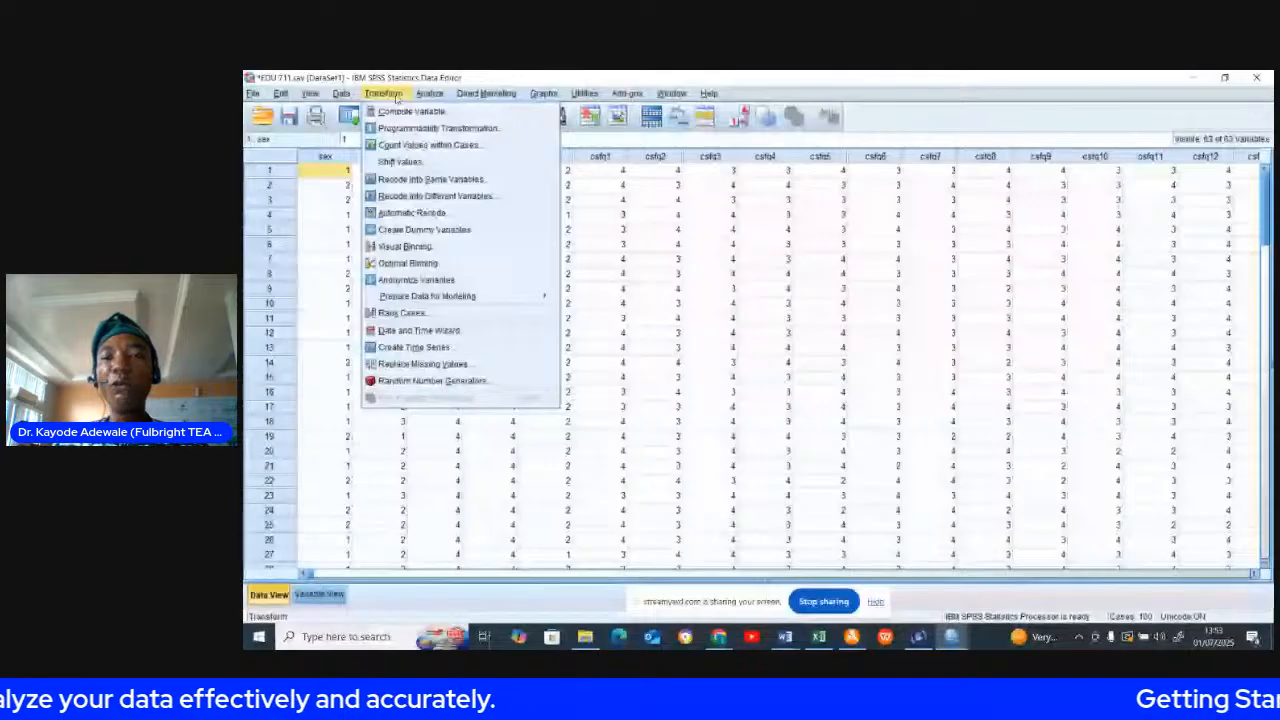
click(425, 108)
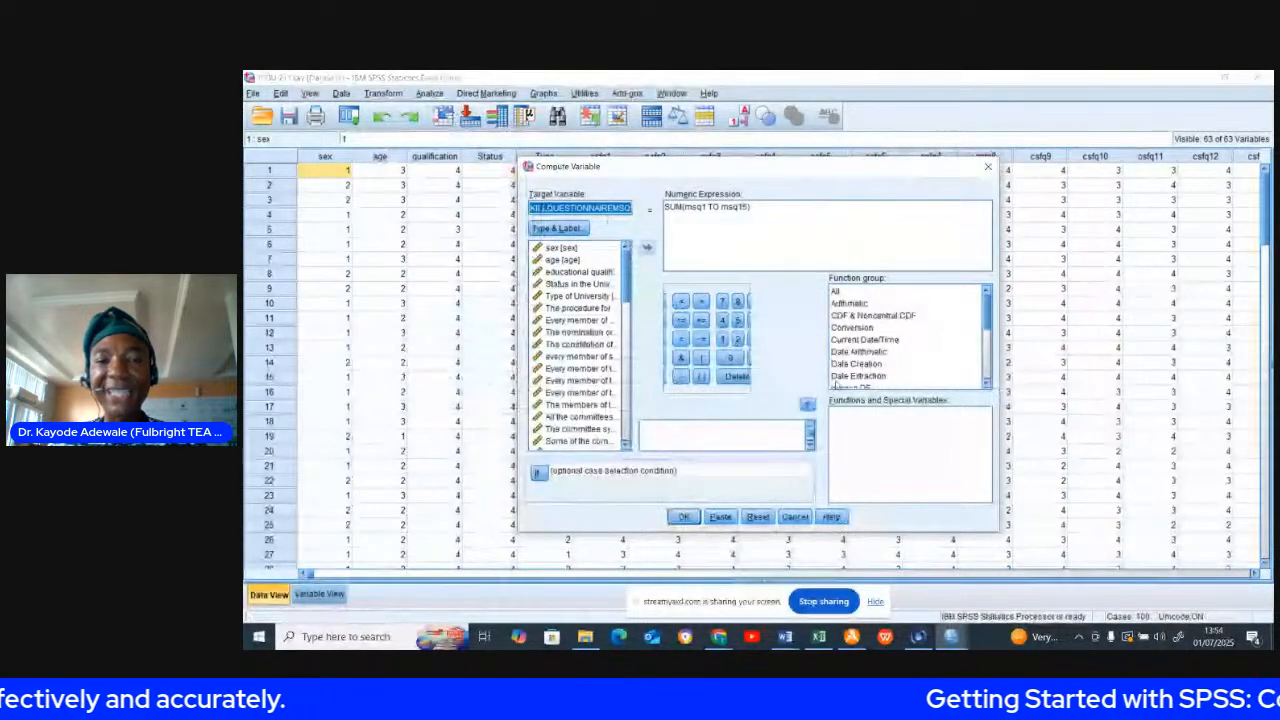
click(758, 516)
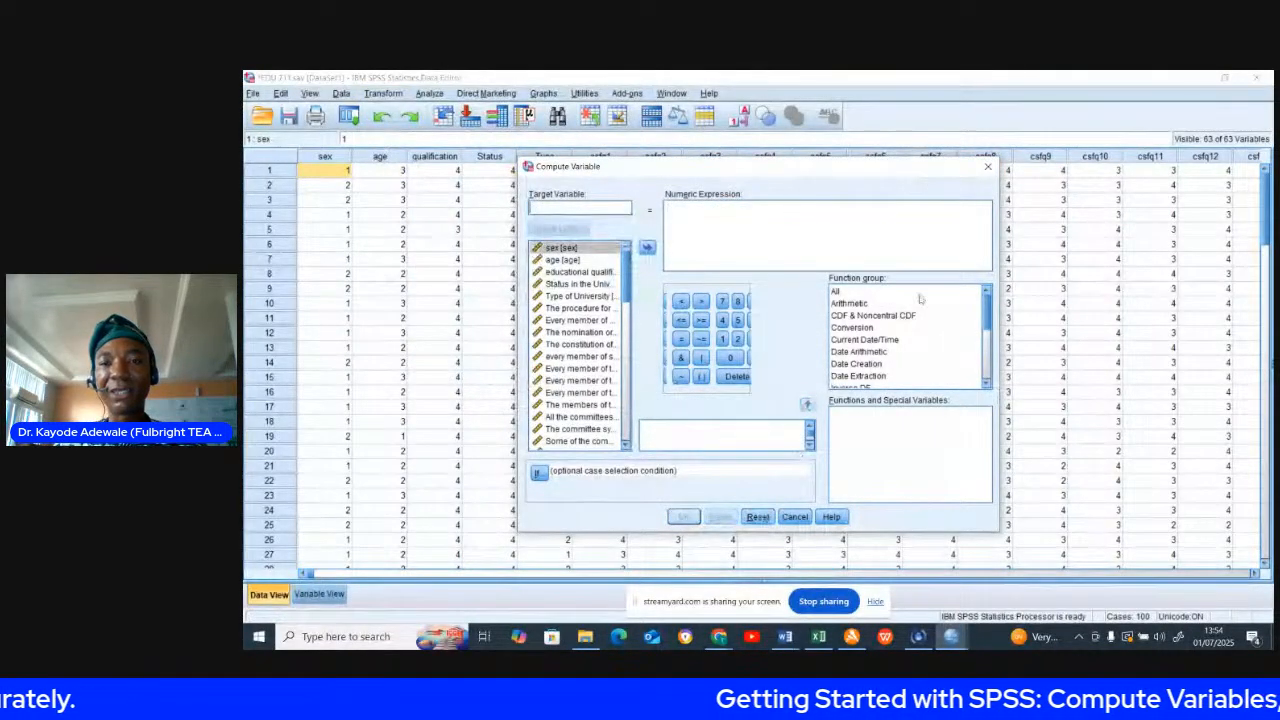
click(985, 167)
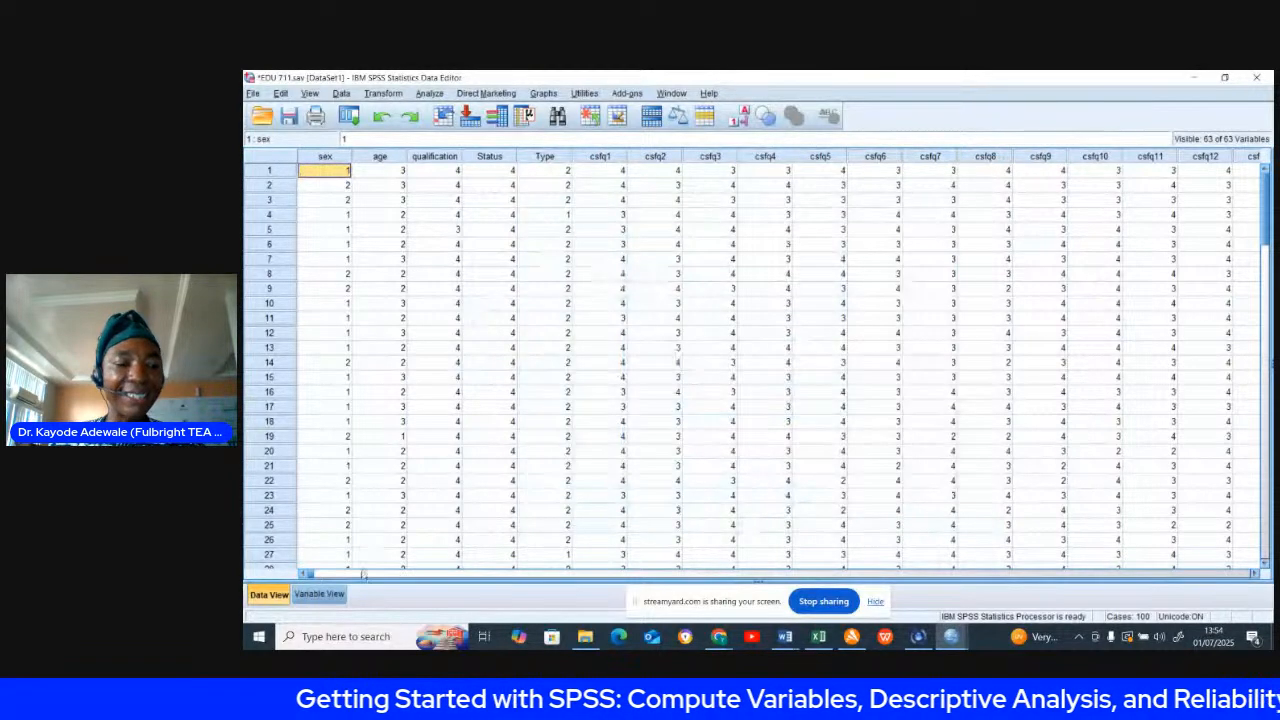
Look through the variable definitions from msq1 to msq15 to identify the labels of the first and last MSQ items.
click(322, 594)
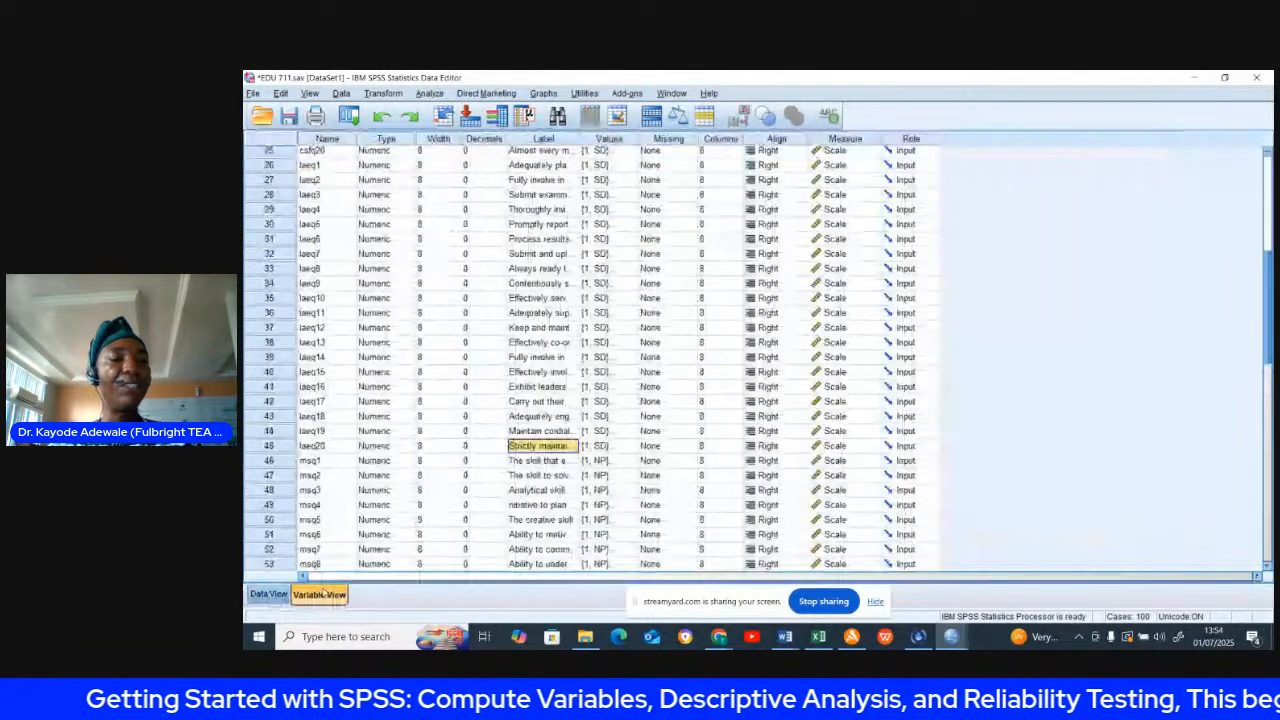
click(326, 466)
key(Right)
key(Right)
key(Right)
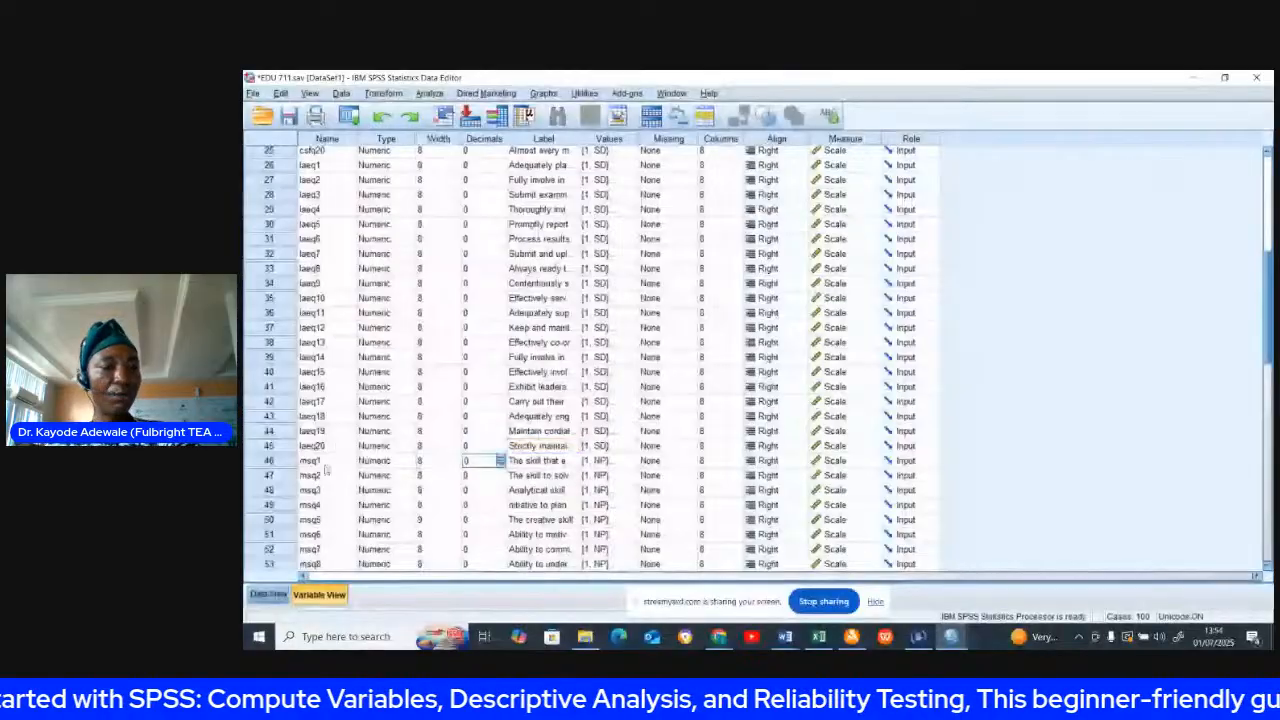
key(Right)
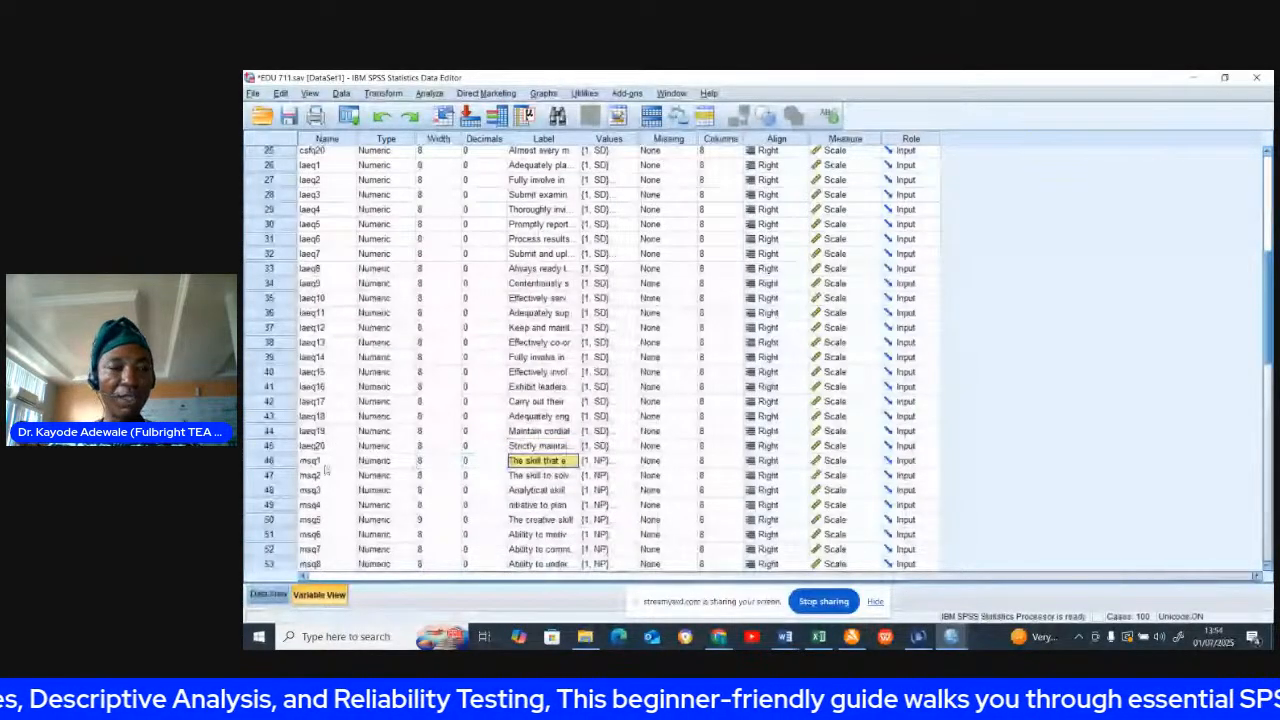
key(Left)
key(Left)
key(Left)
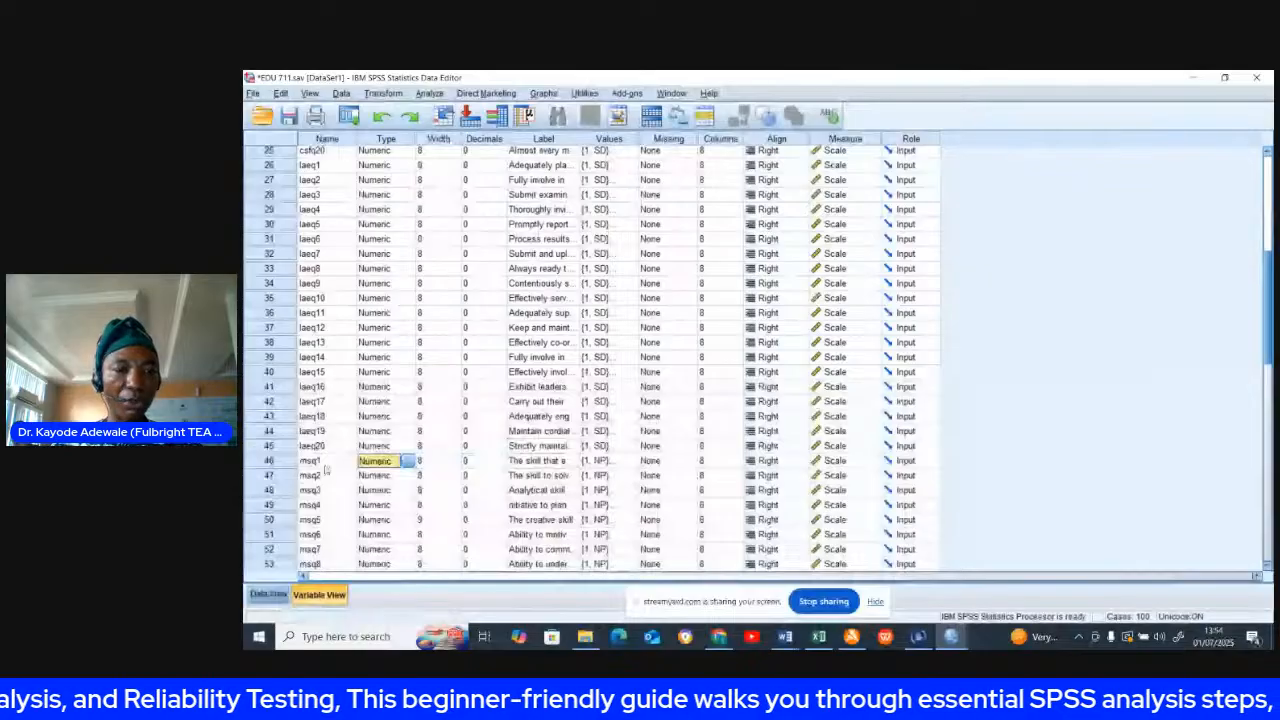
key(Left)
key(Down)
key(Down)
key(Down)
key(Down)
key(Down)
key(Down)
key(Down)
key(Down)
key(Down)
key(Down)
key(Down)
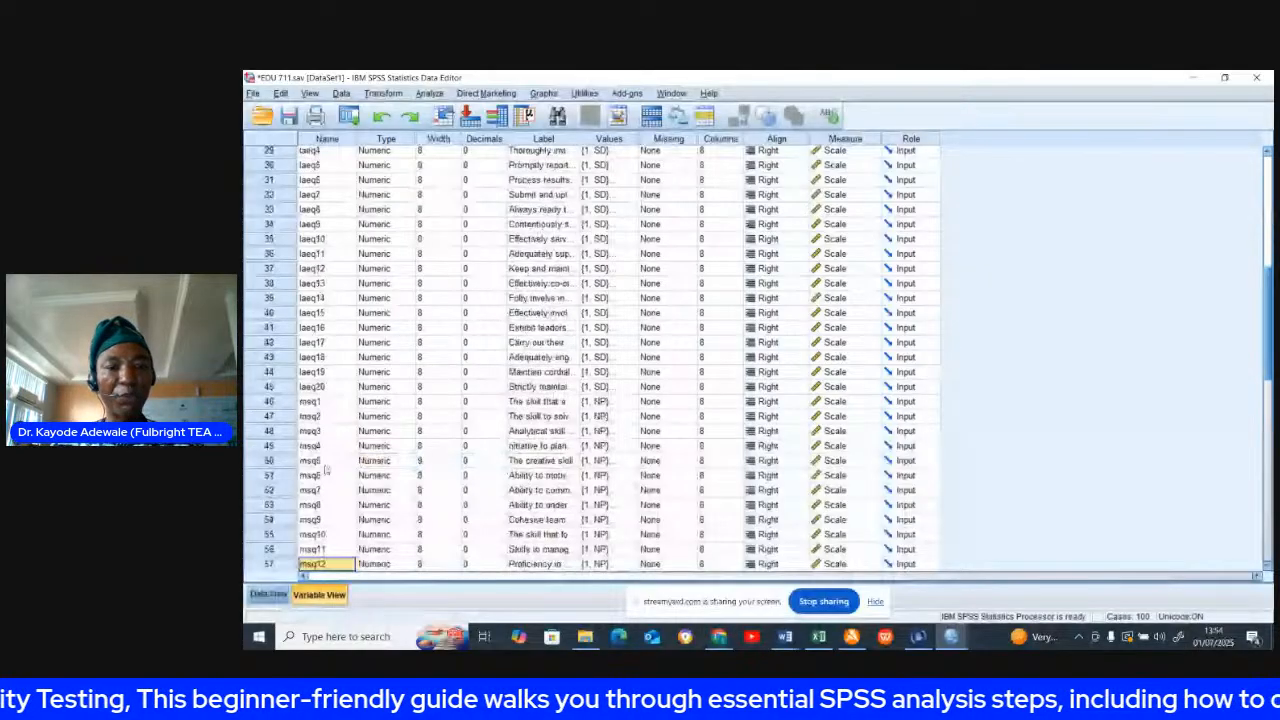
key(Down)
key(Down)
key(Down)
key(Right)
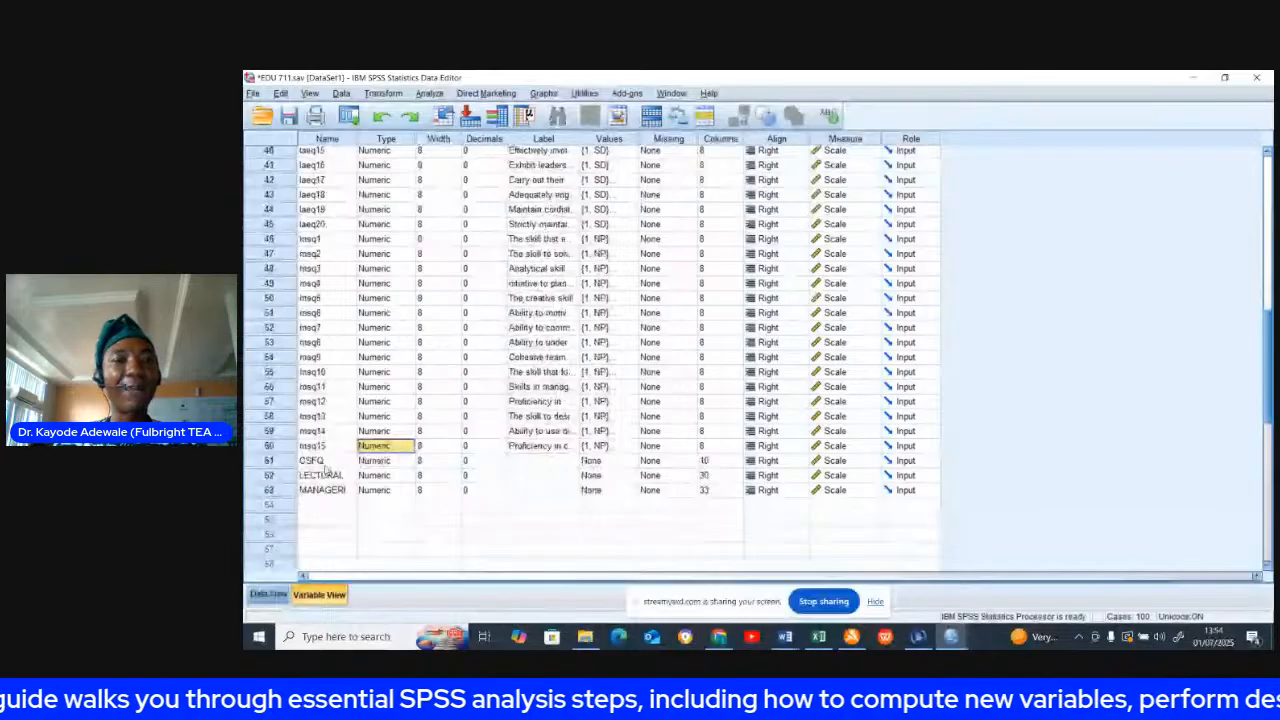
key(Right)
key(Right)
key(Right)
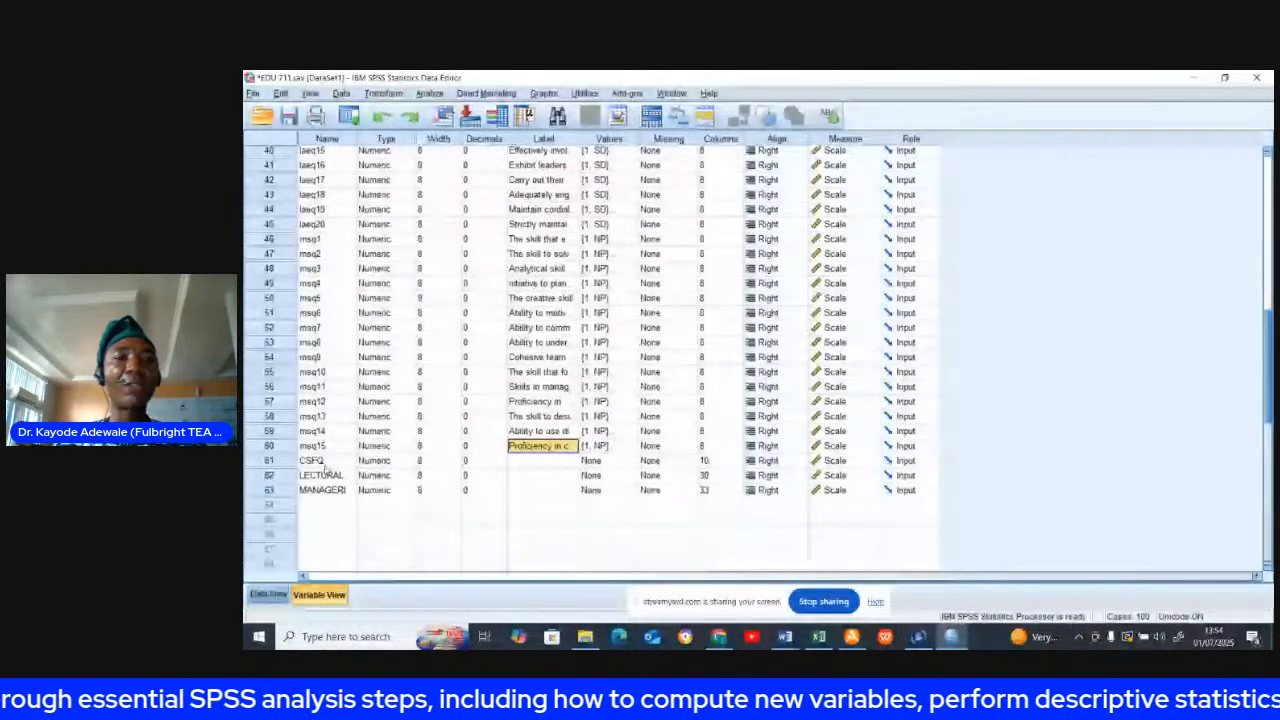
Start a new scale reliability analysis on the data and clear the previous LAEQ items and scale label.
click(268, 594)
click(430, 94)
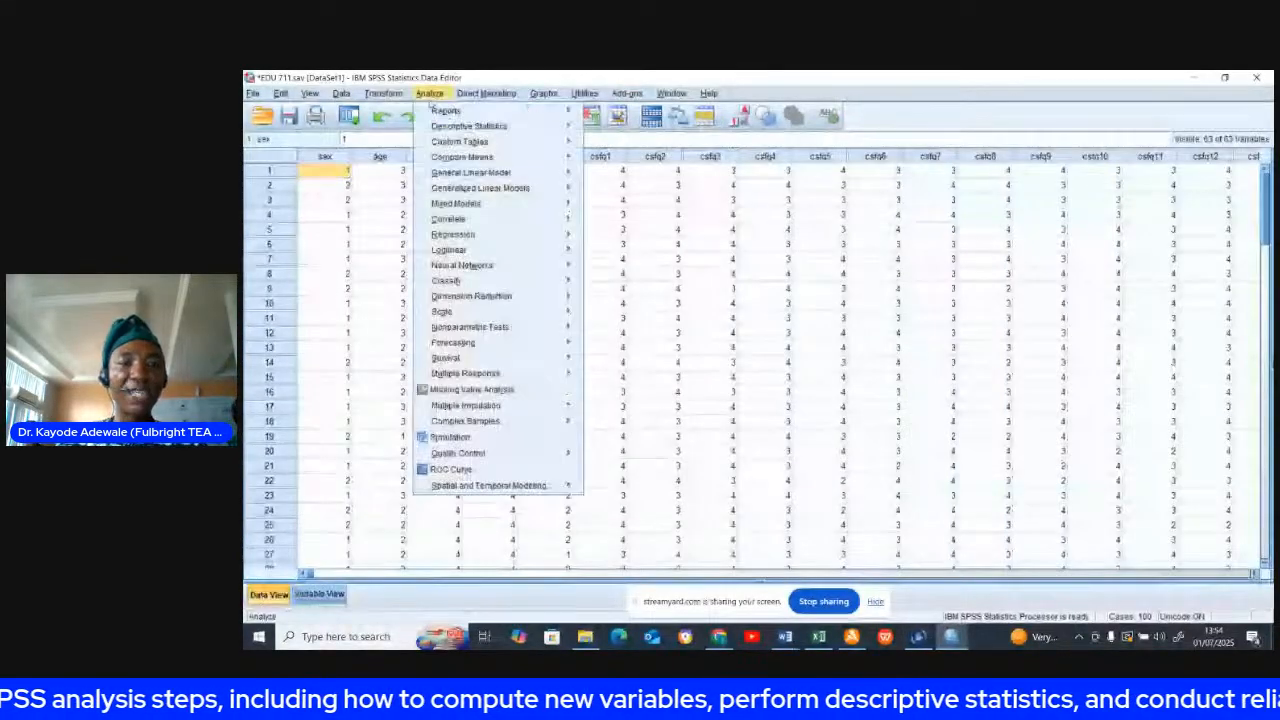
mouse_move(557, 316)
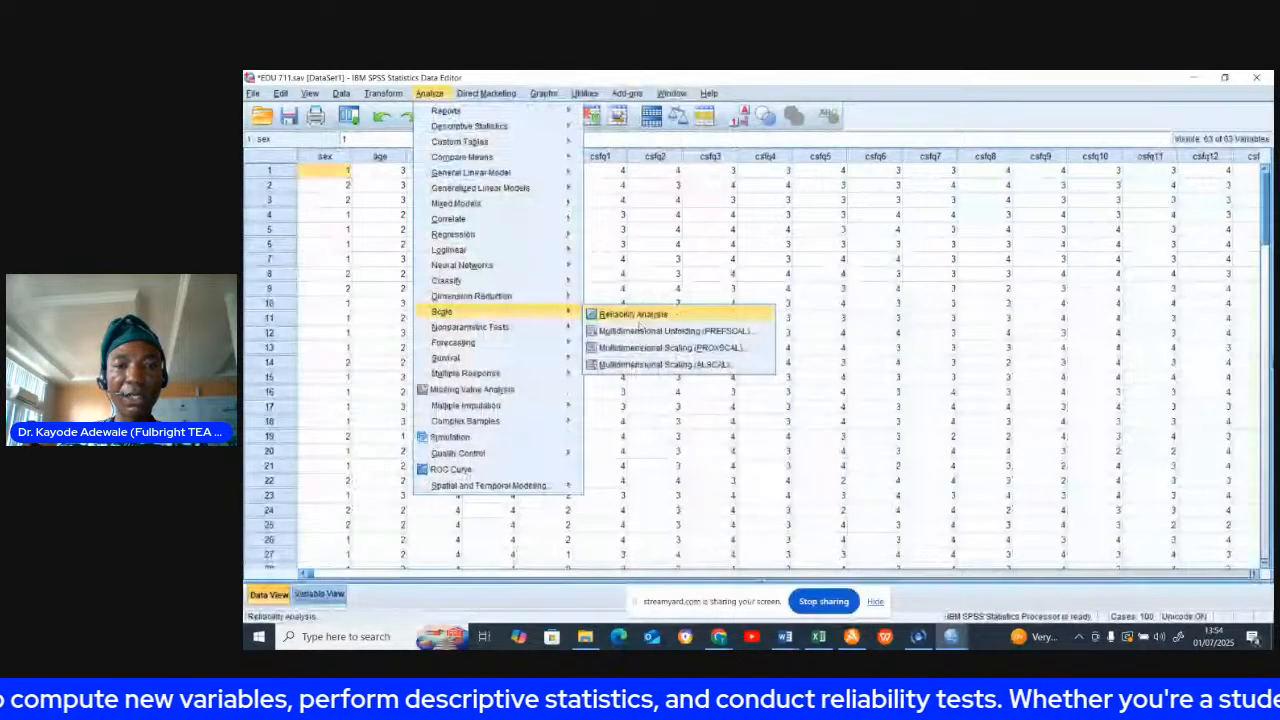
click(643, 313)
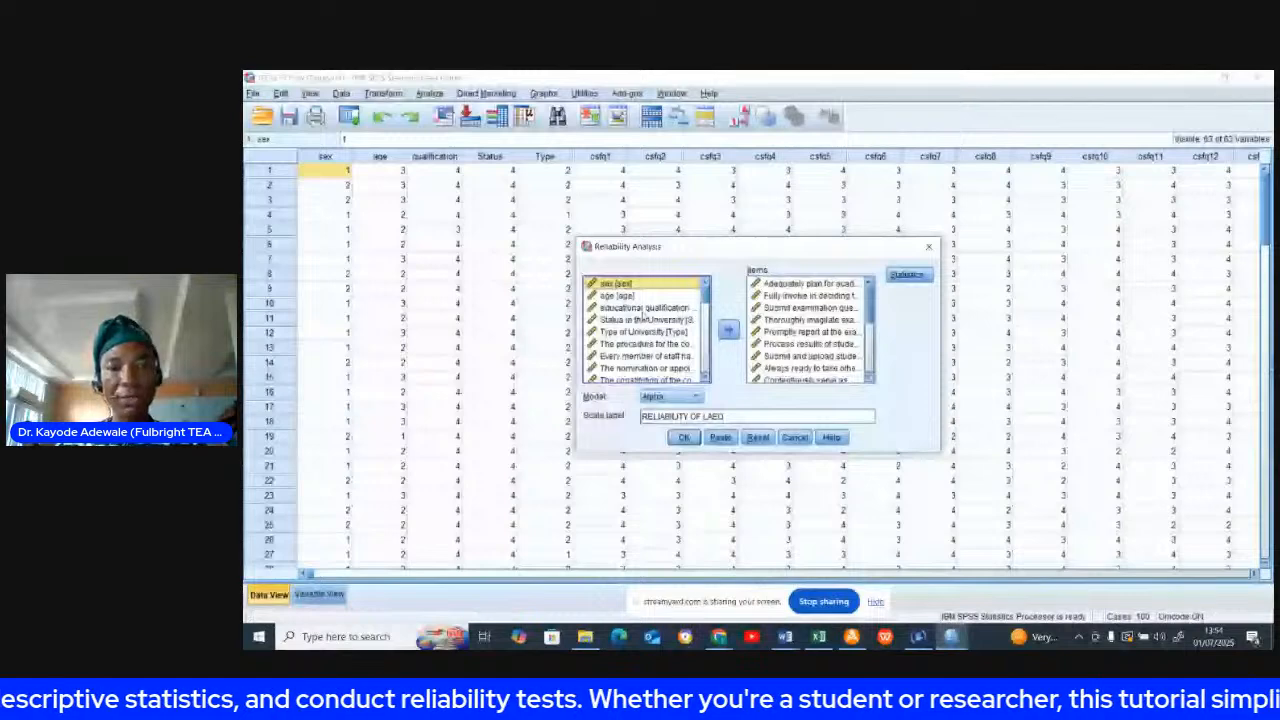
click(758, 437)
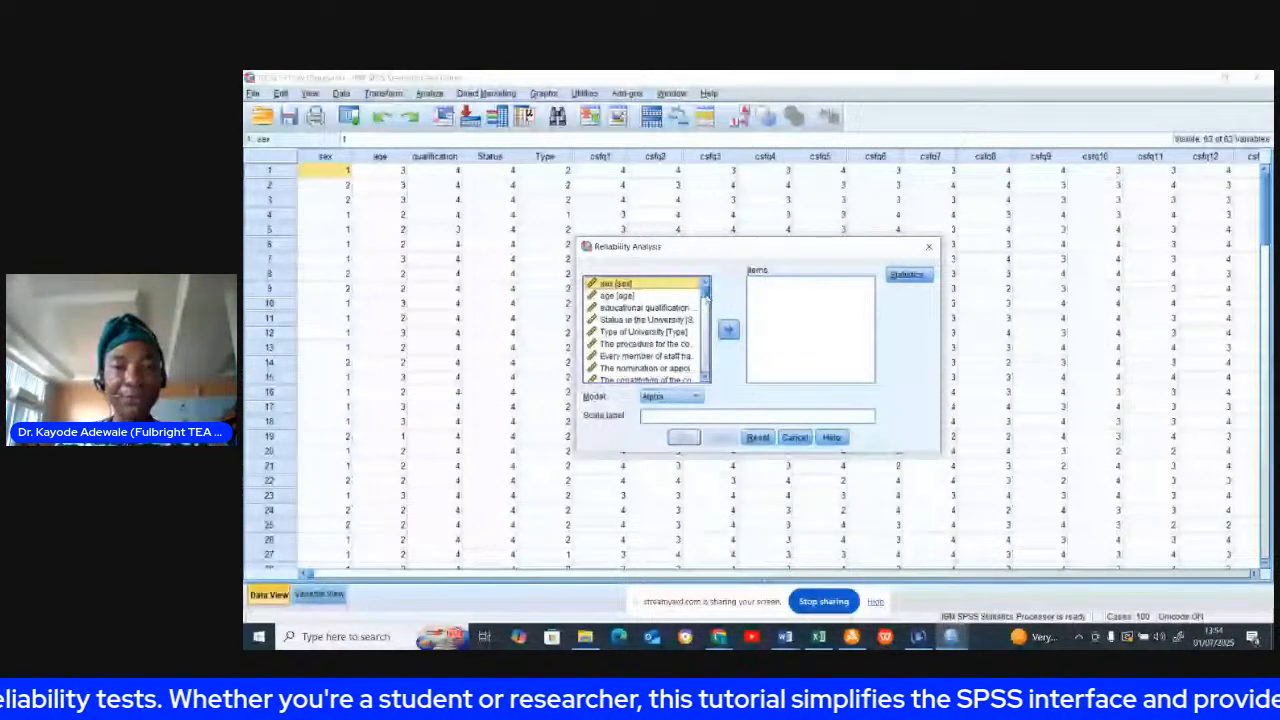
Add all fifteen MSQ items, from the msq1 coordination skill to the computer proficiency item, to the reliability analysis.
drag(706, 292, 705, 371)
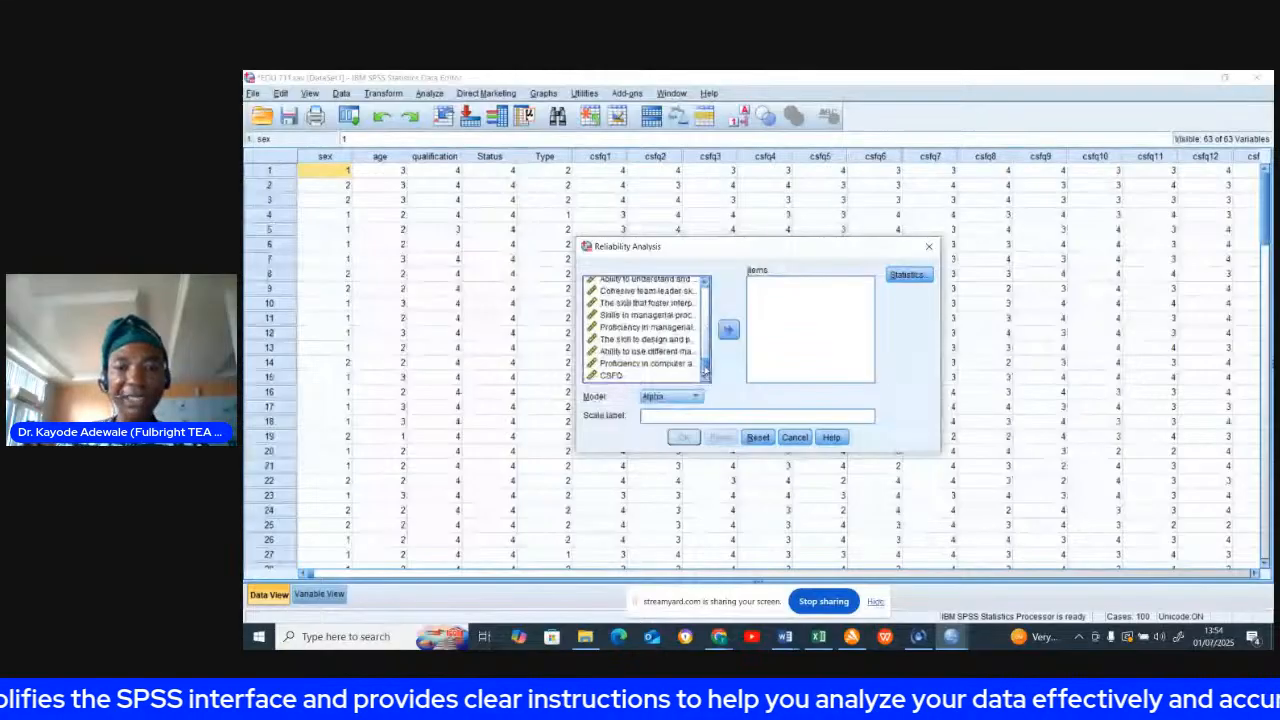
click(668, 366)
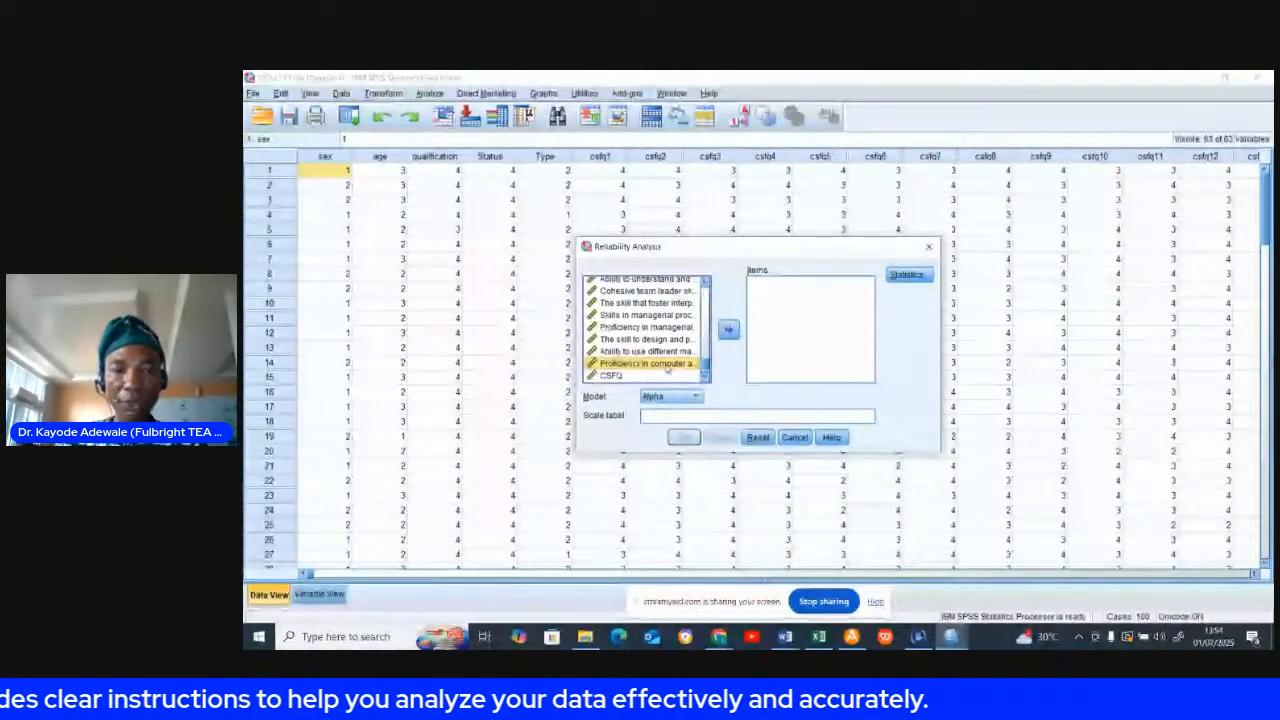
key(Up)
key(Up)
key(Up)
key(Up)
key(Up)
key(Up)
key(Up)
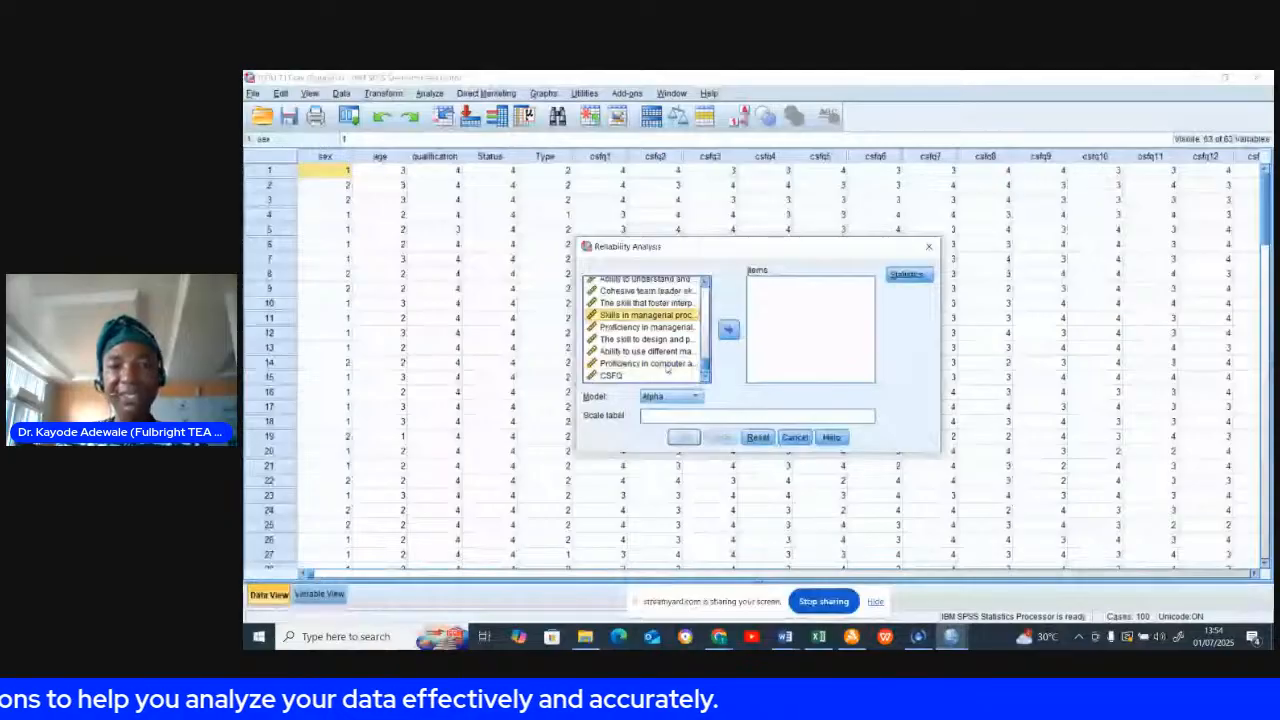
key(Up)
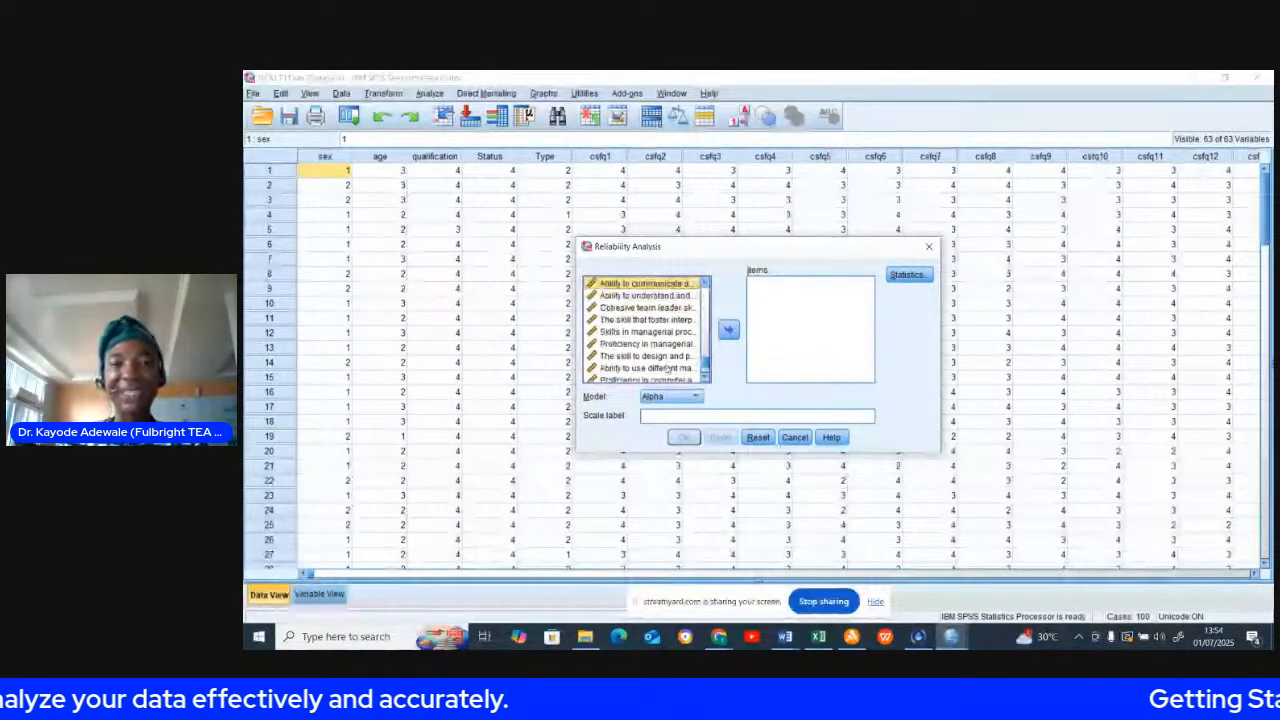
key(Up)
key(Up)
key(Up)
key(Up)
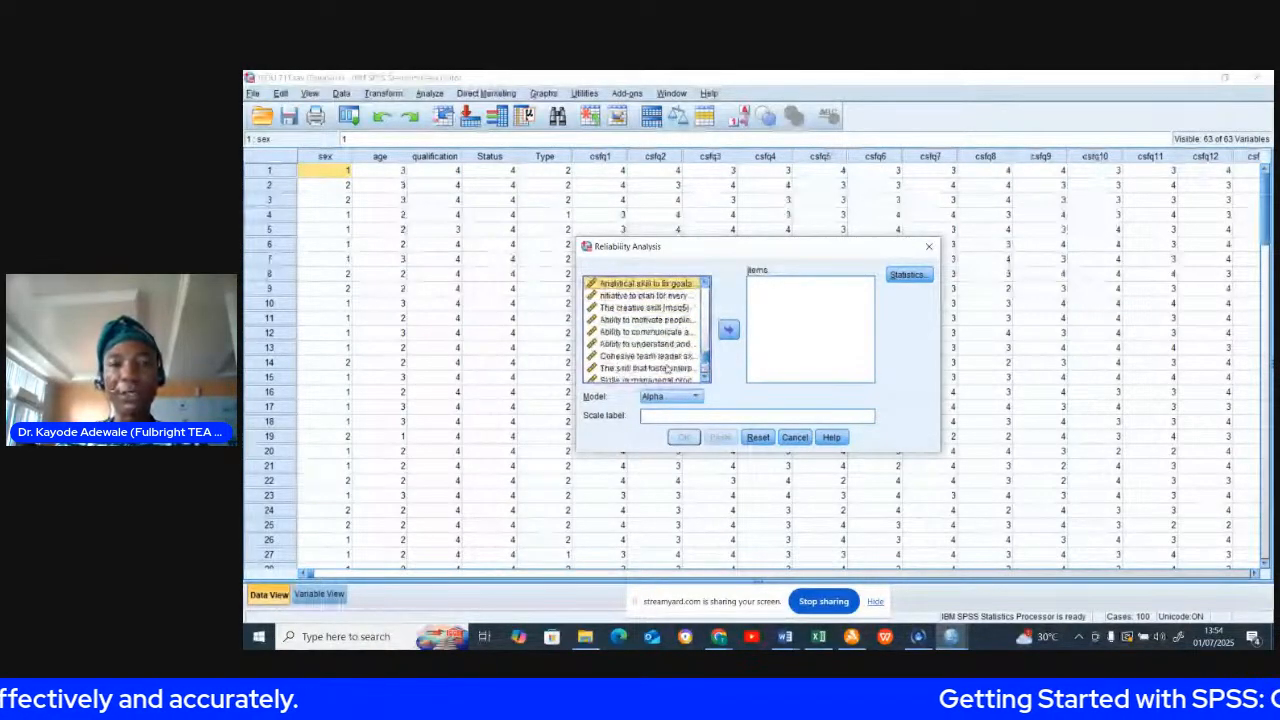
key(Up)
key(Up)
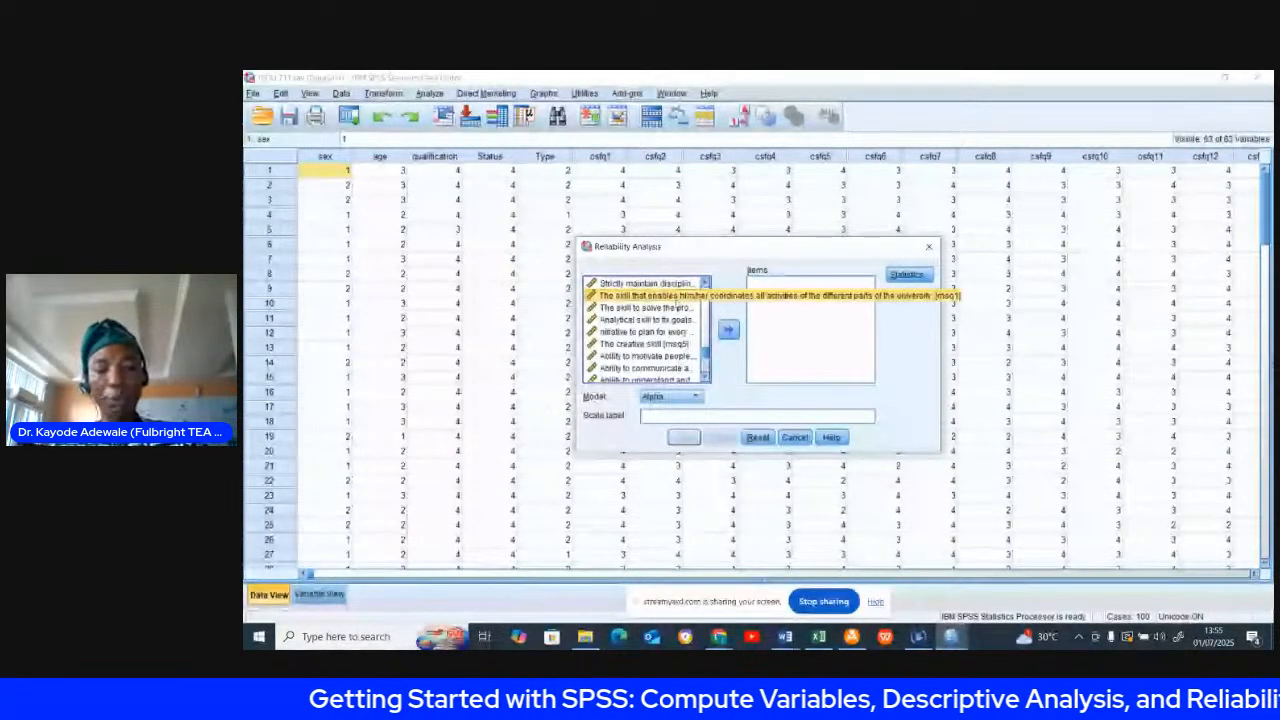
shift+click(688, 308)
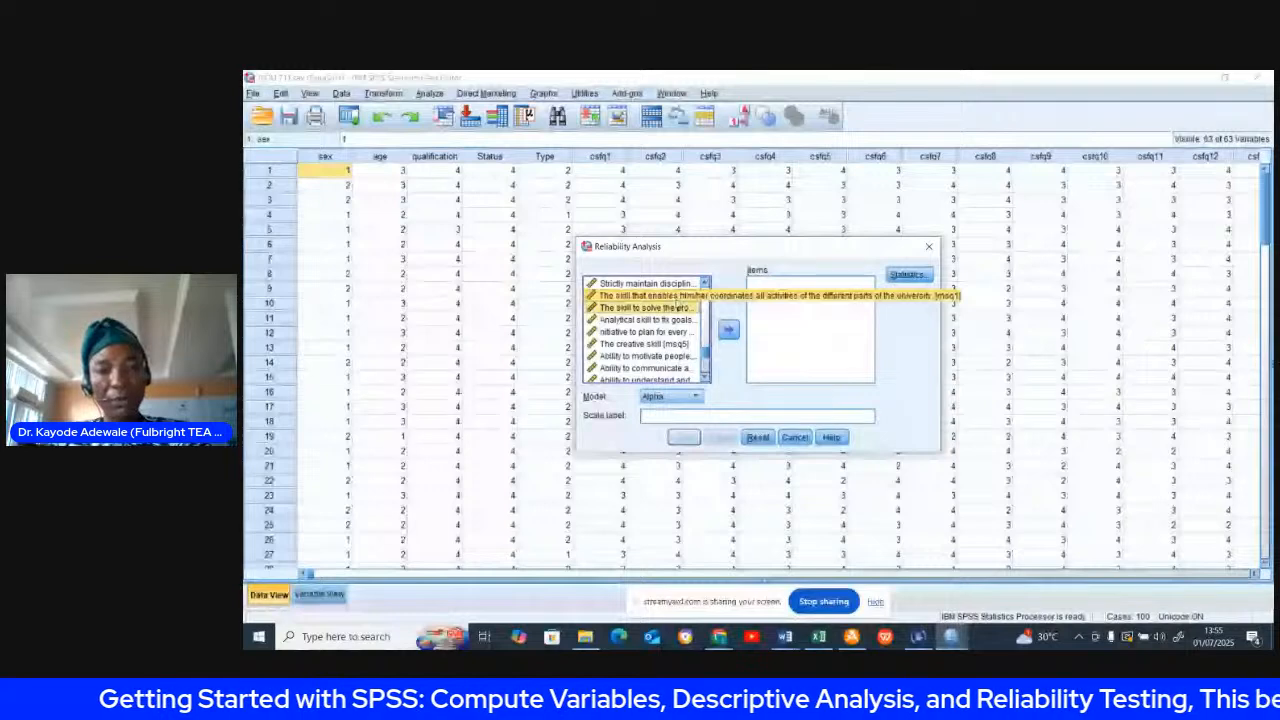
key(shift+Down)
key(shift+Down)
key(shift+Down)
key(shift+Down)
key(shift+Down)
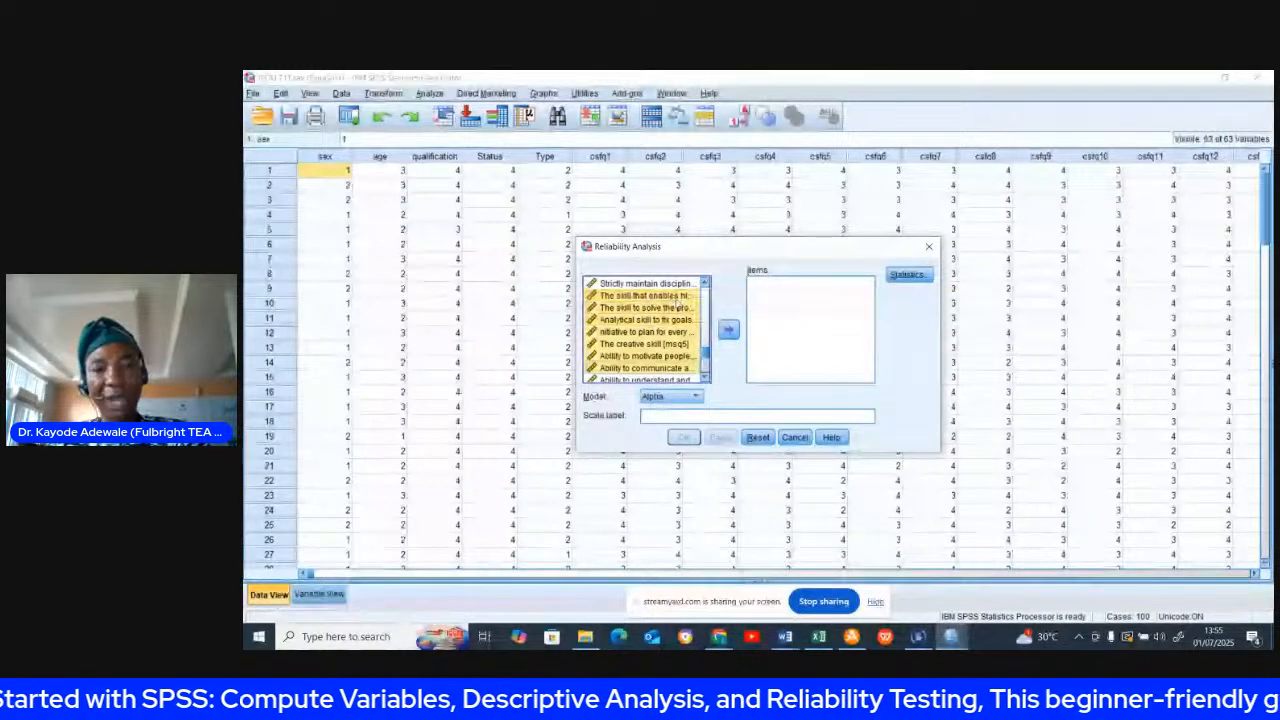
key(shift+Down)
key(shift+Down)
key(shift+Down)
key(shift+Down)
key(shift+Down)
key(shift+Down)
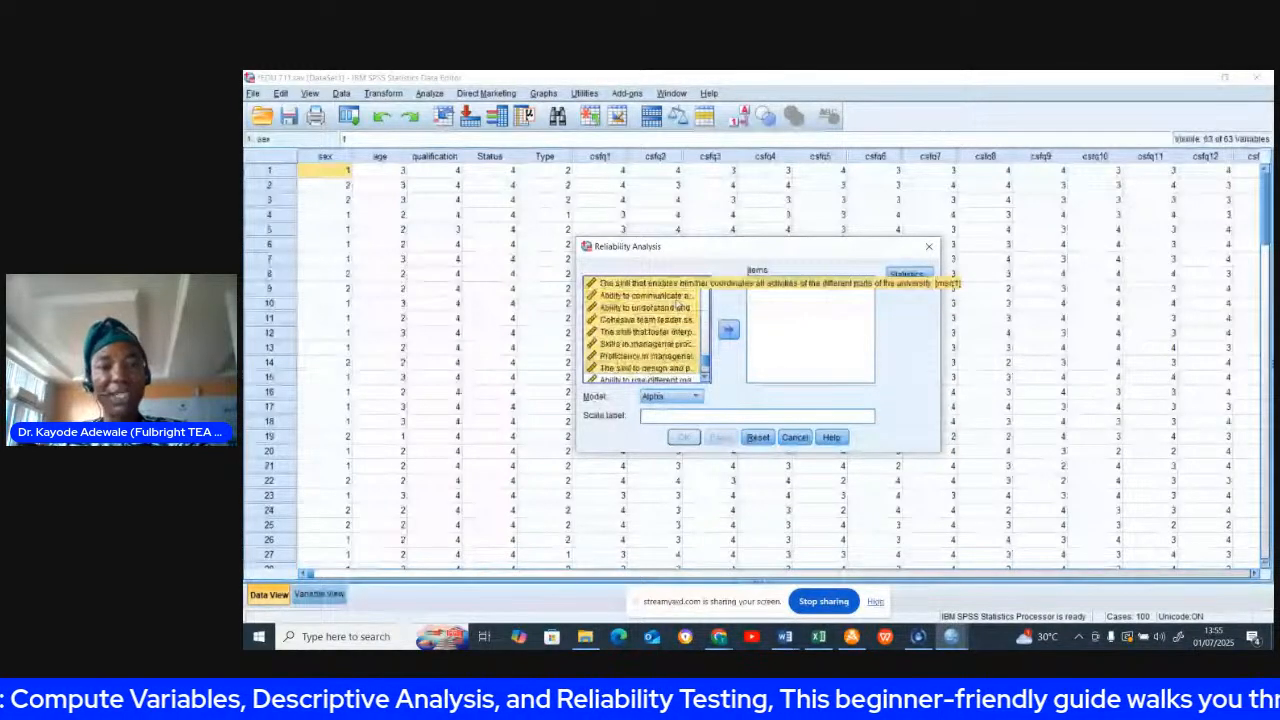
key(shift+Down)
key(shift+Down)
key(shift+Down)
key(shift+Up)
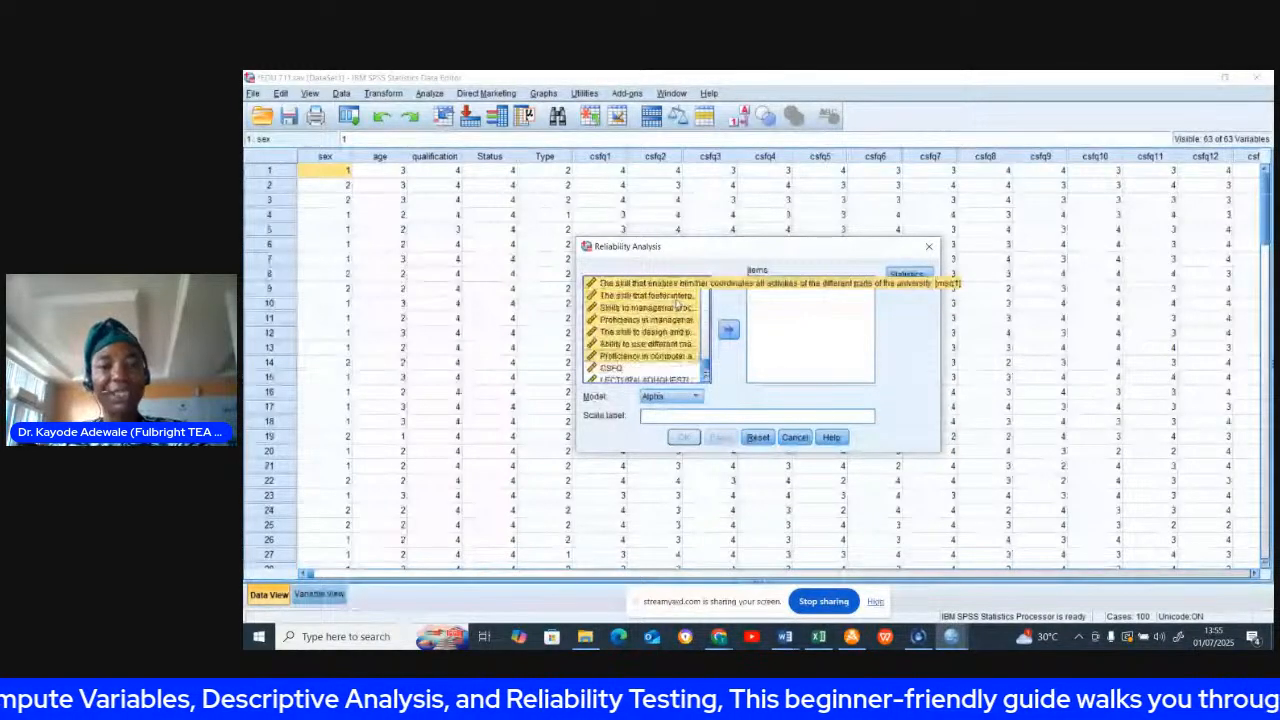
click(727, 331)
Check the reliability analysis item list from the first to the last MSQ item.
click(786, 285)
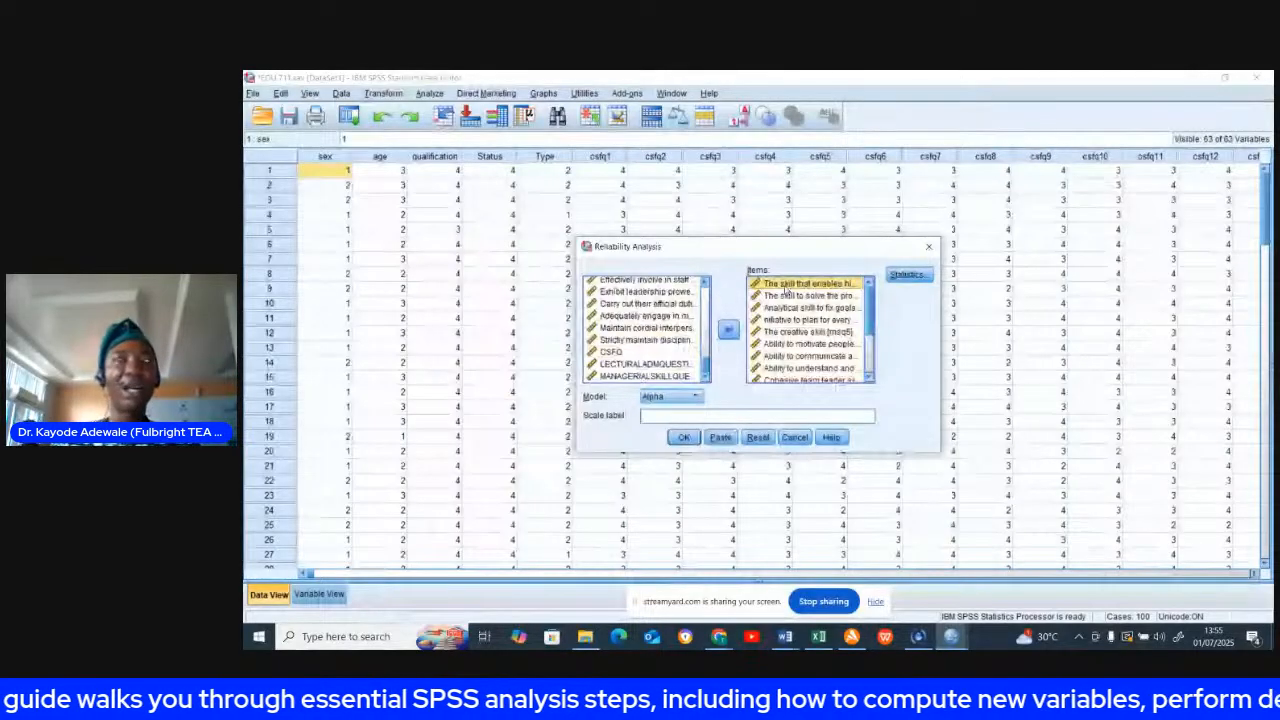
key(Down)
key(Down)
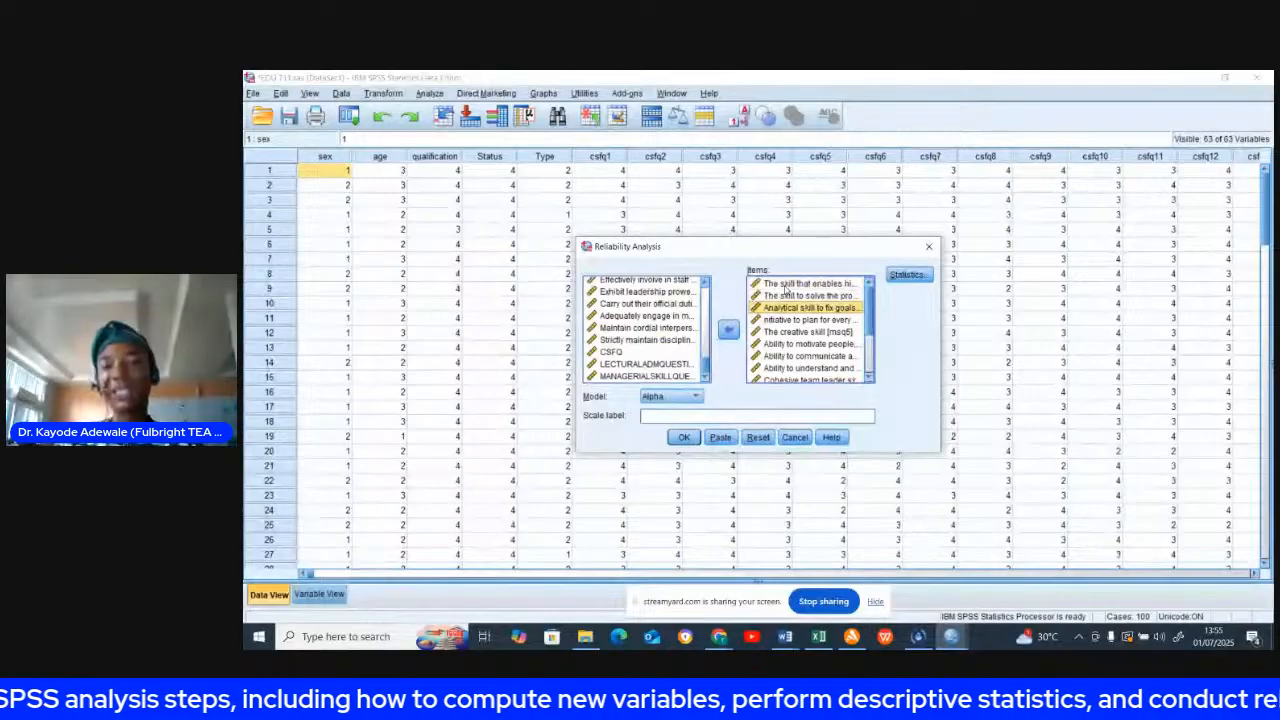
key(Down)
key(Down)
key(Down)
key(Down)
key(Down)
key(Down)
key(Down)
key(Down)
key(Down)
key(Down)
key(Down)
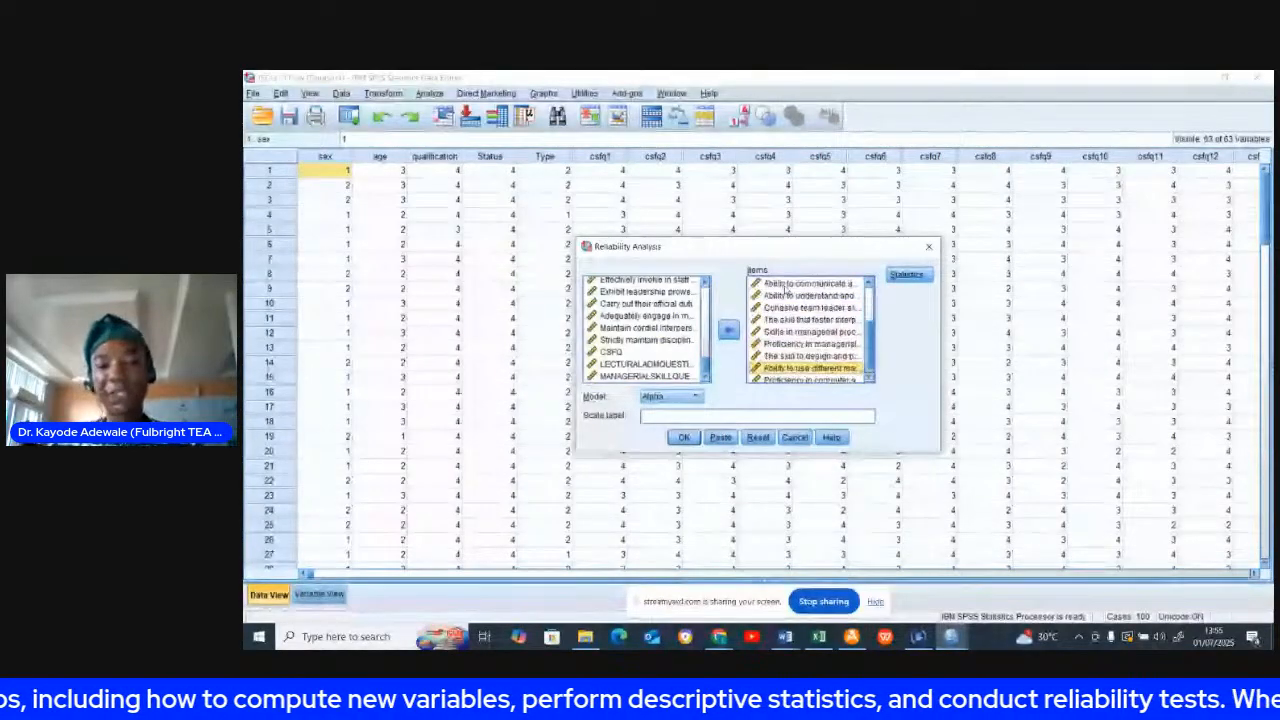
key(Down)
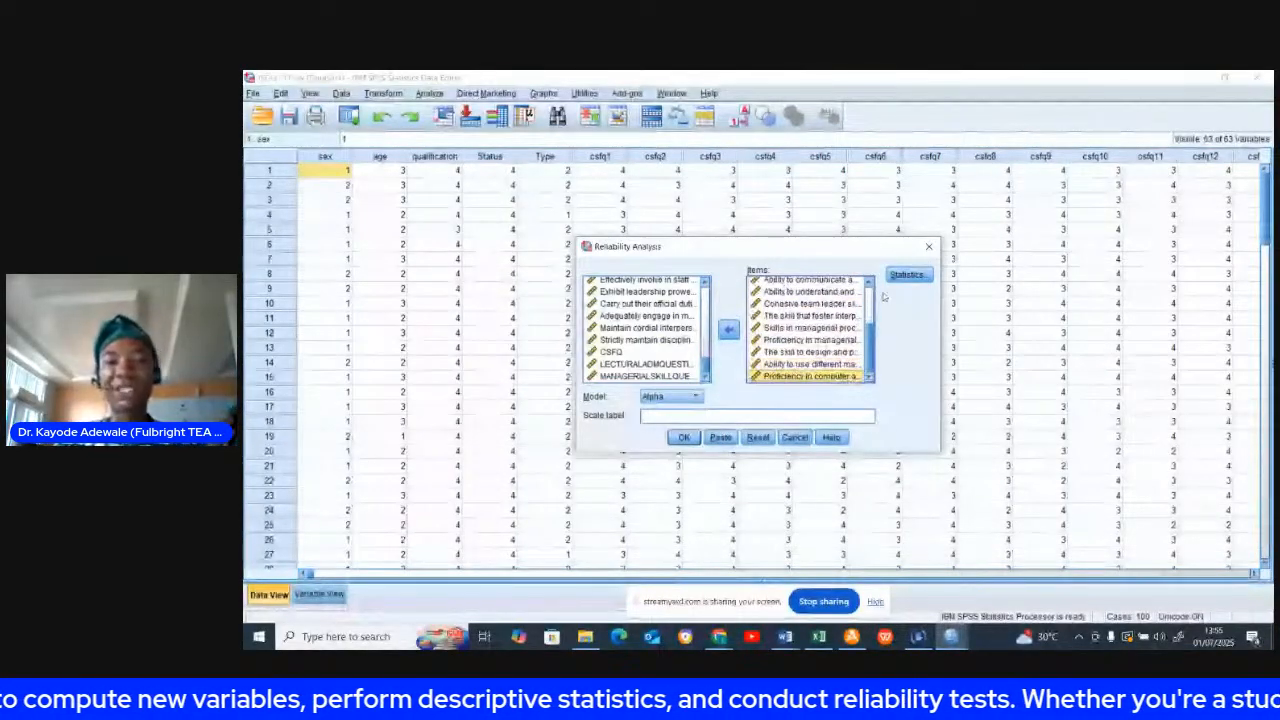
Include the "Scale if item deleted" descriptives in the reliability statistics.
click(908, 276)
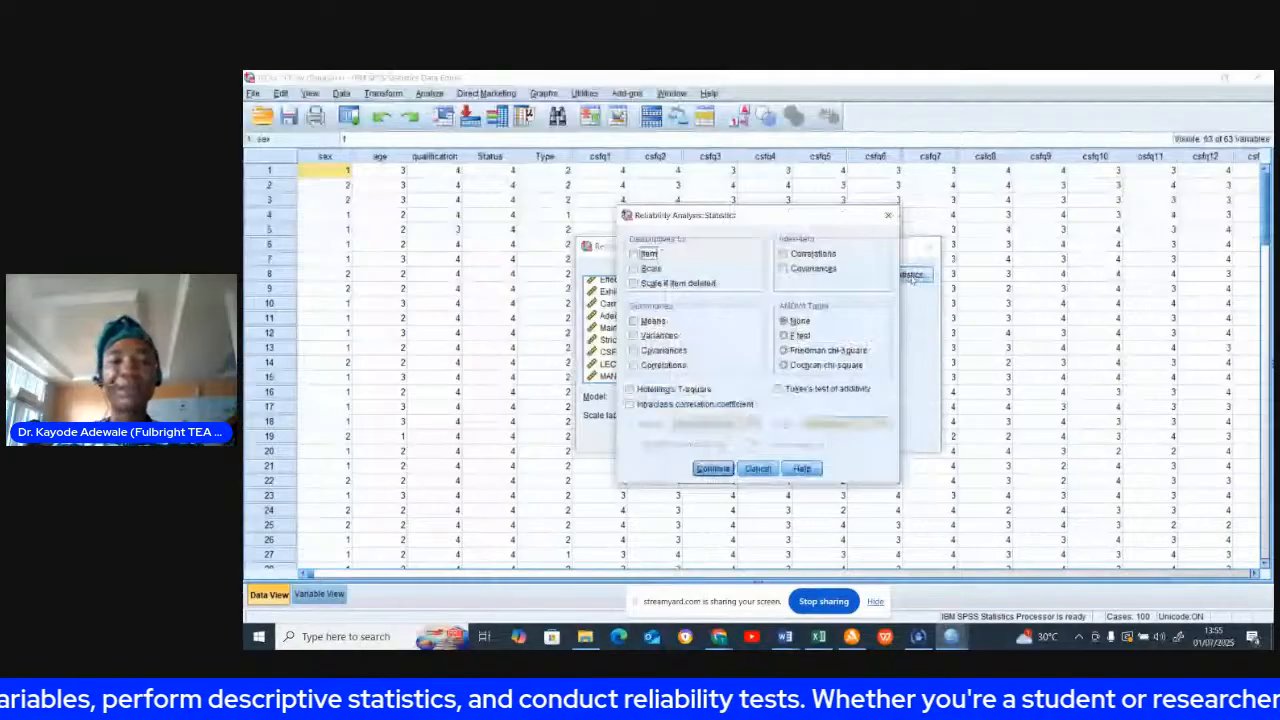
click(690, 284)
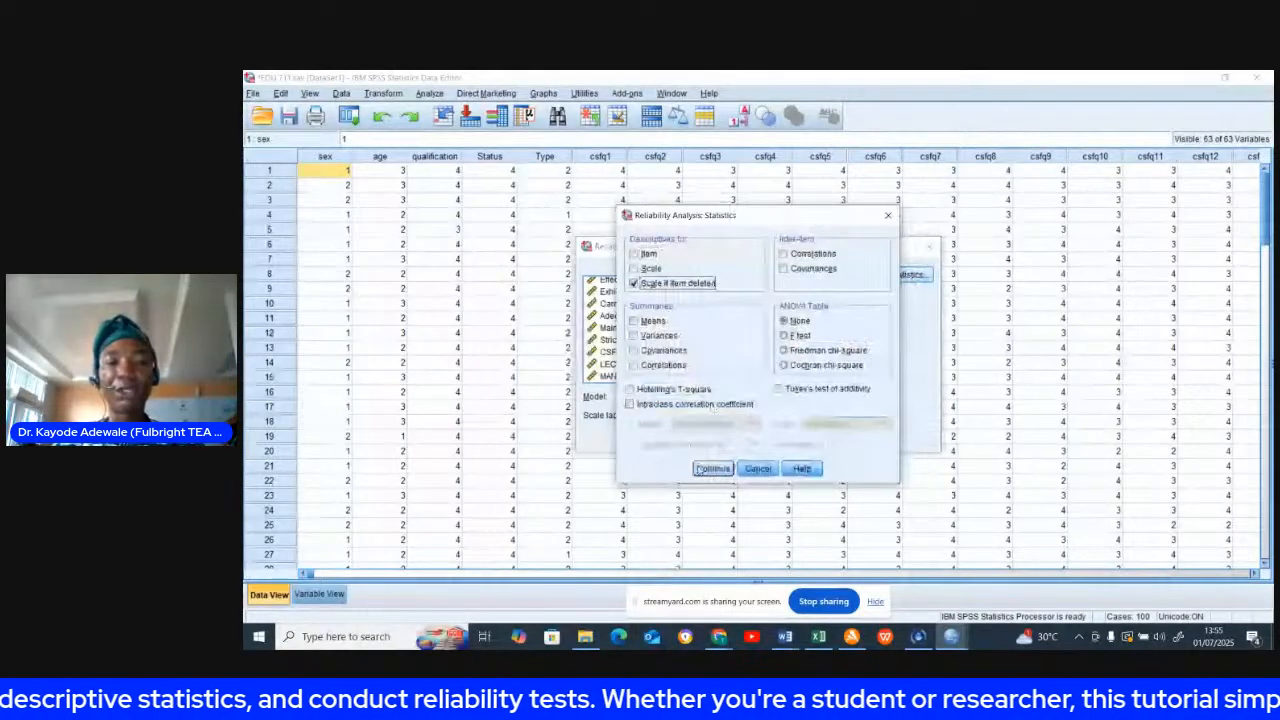
click(712, 468)
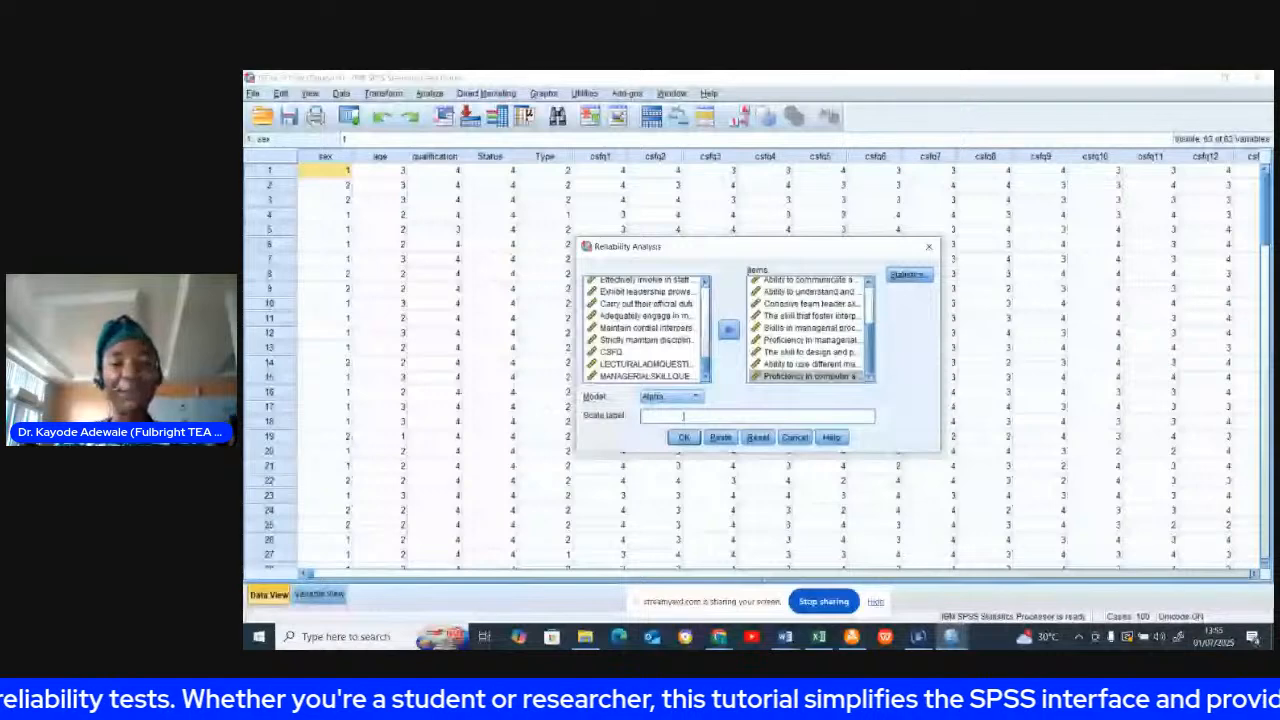
Label the scale "RELIABILITY OF MSQ" and run the reliability analysis.
click(684, 416)
text(REL)
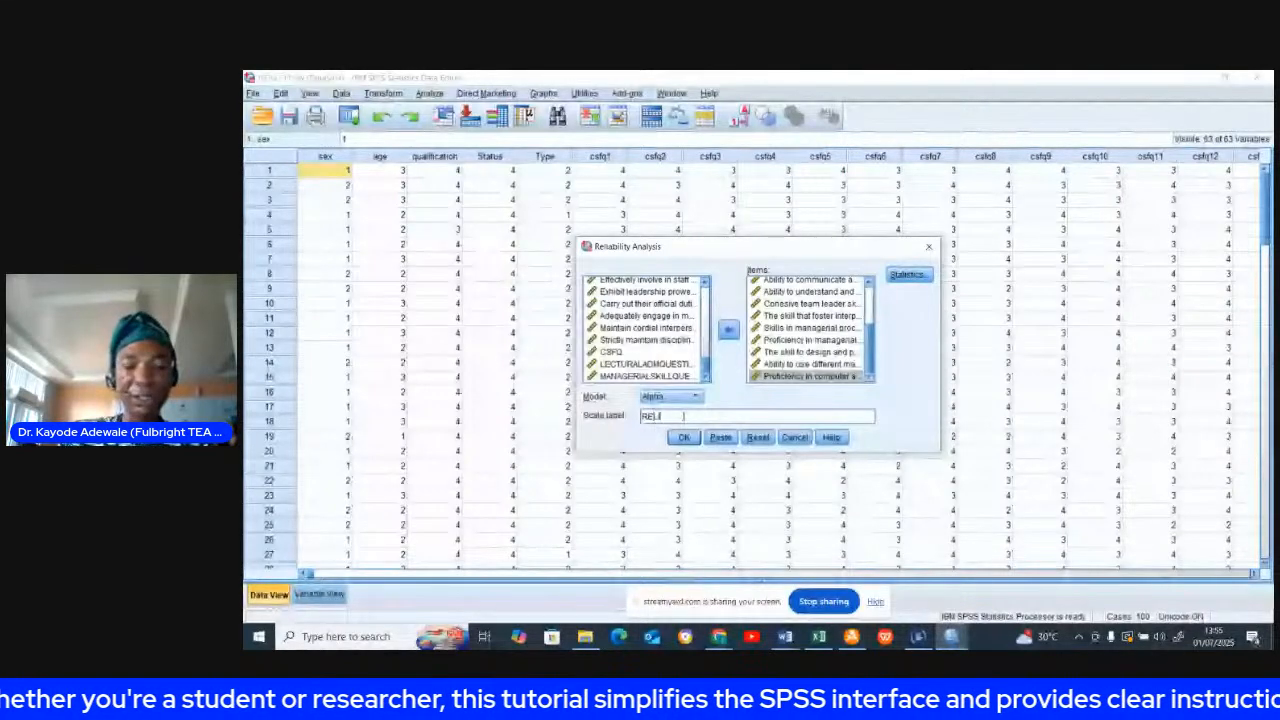
text(IABILIT)
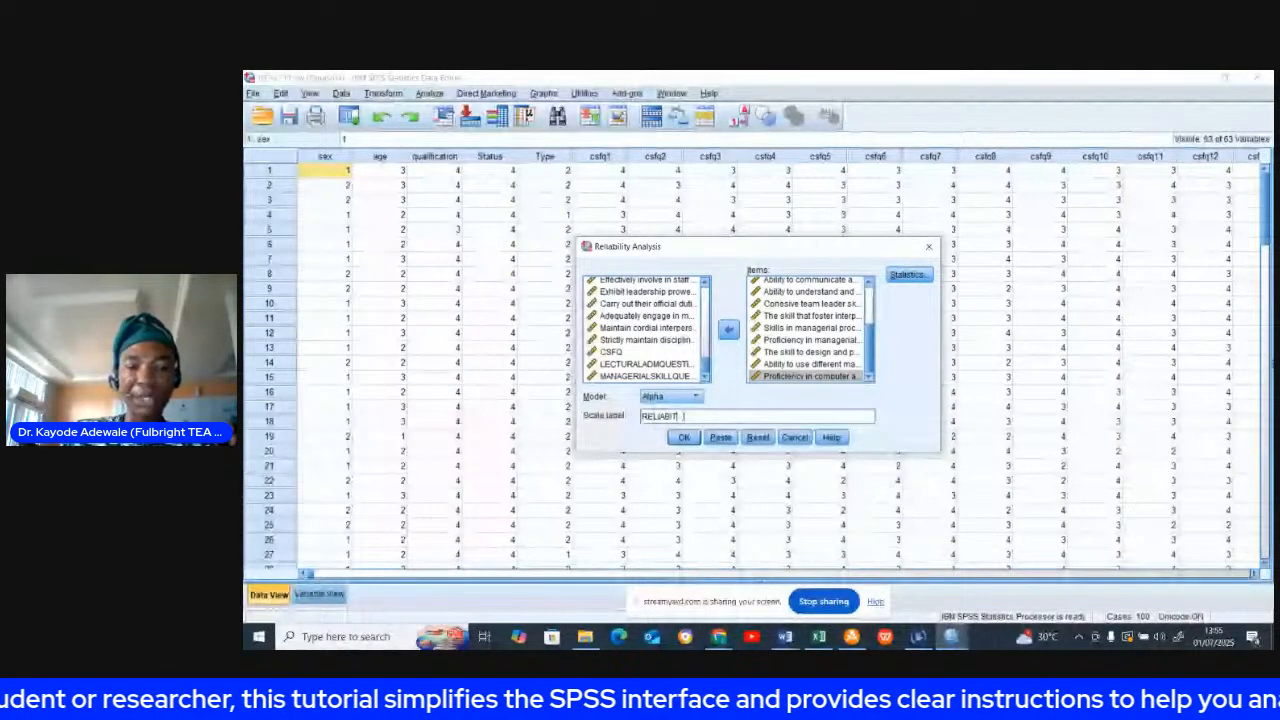
text(Y)
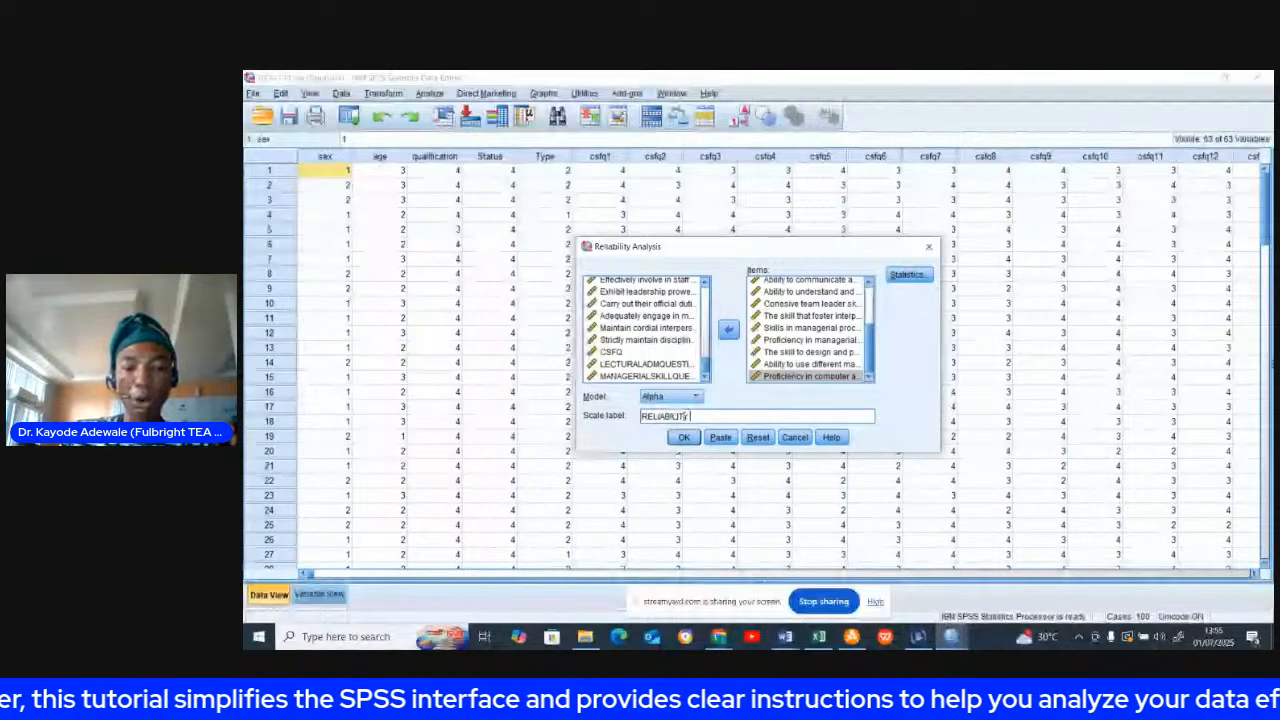
text( OF)
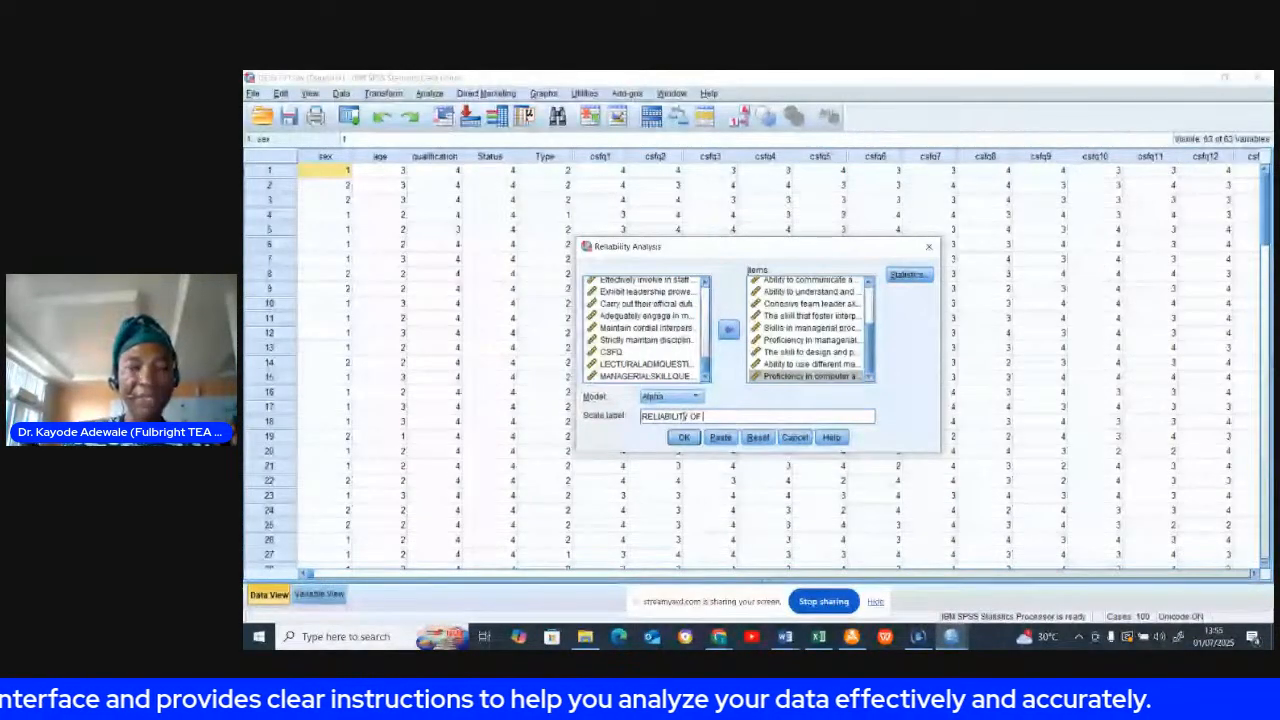
text( MSQ)
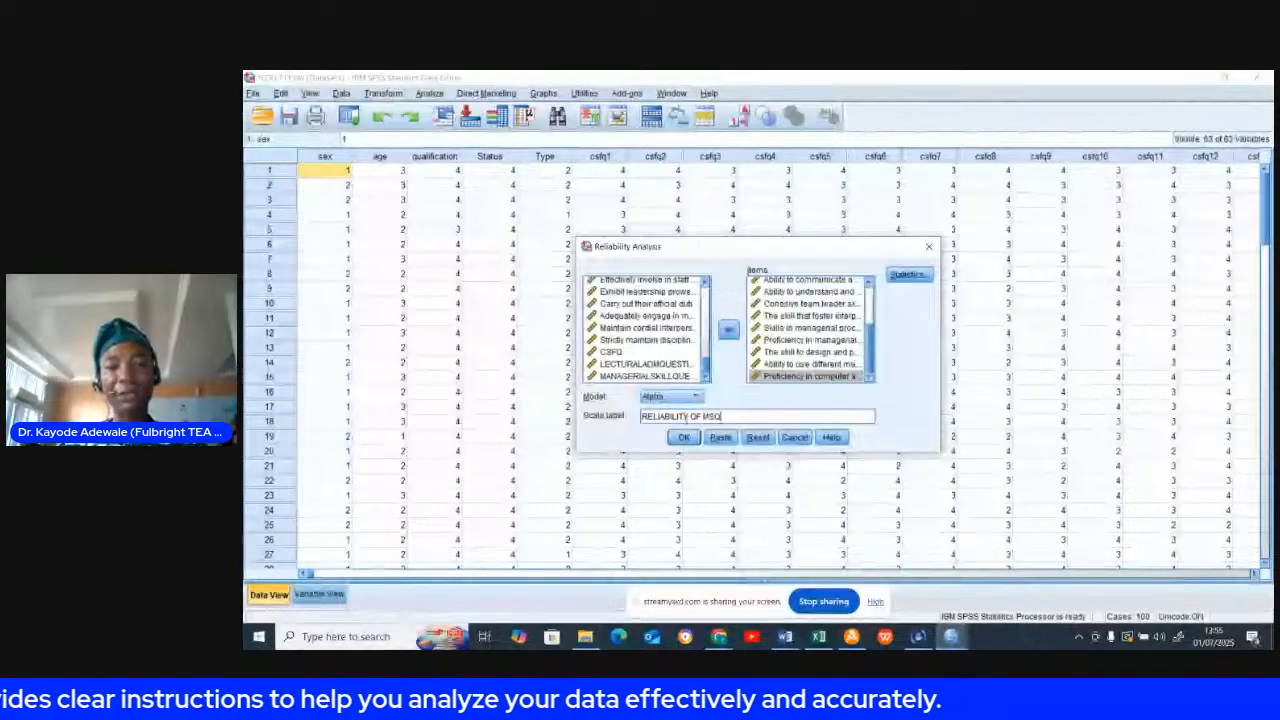
click(684, 437)
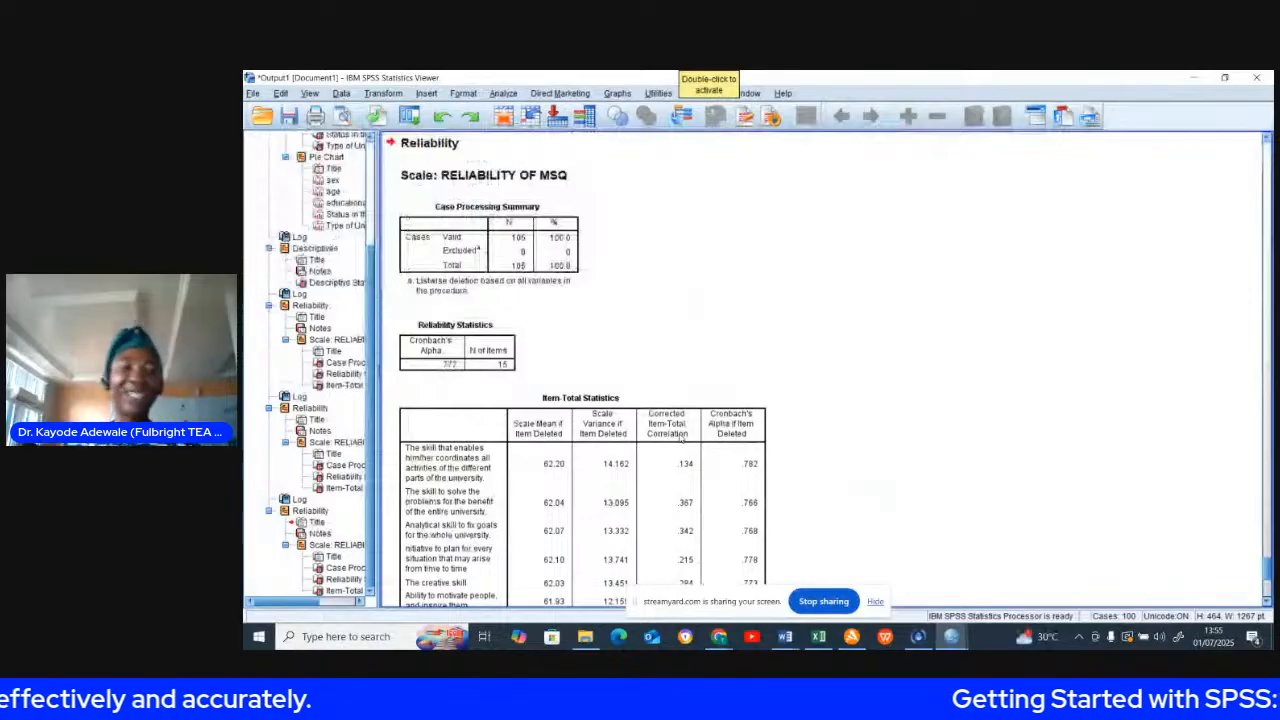
Review the Reliability Statistics table with Cronbach's Alpha in the MSQ output.
click(505, 344)
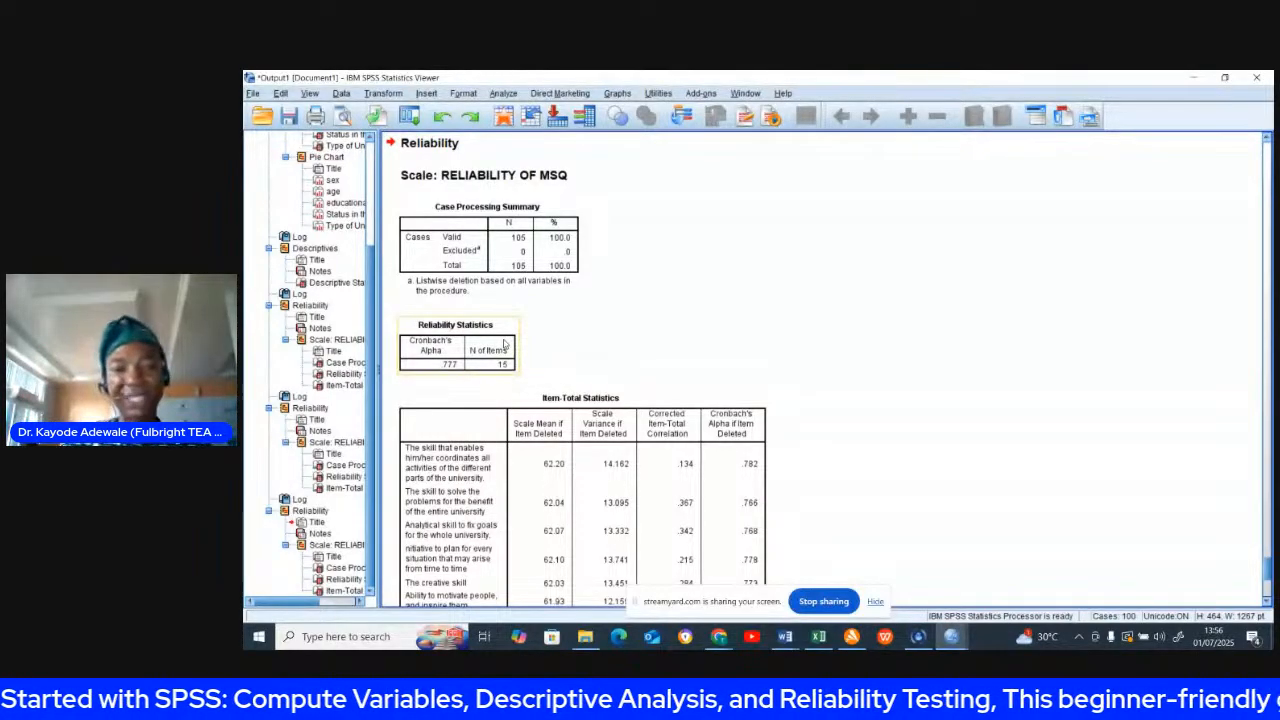
click(688, 325)
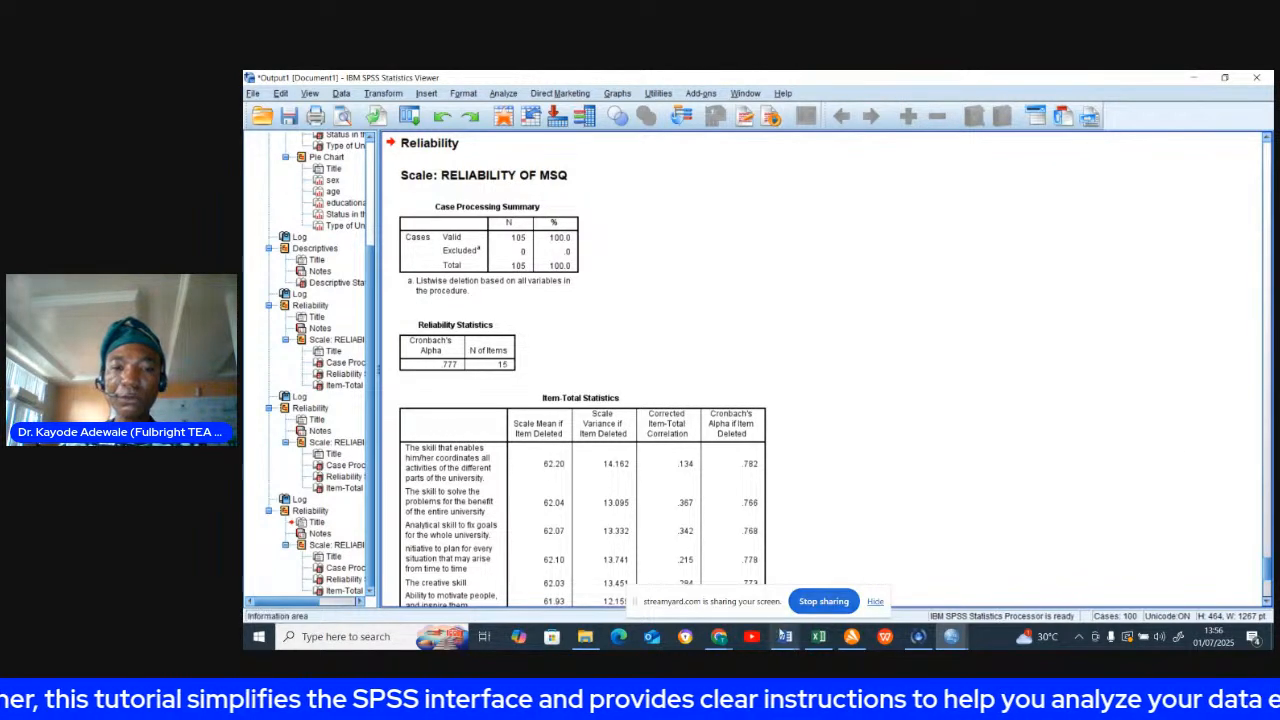
Switch to the StreamYard studio in Chrome and end the live stream.
click(720, 636)
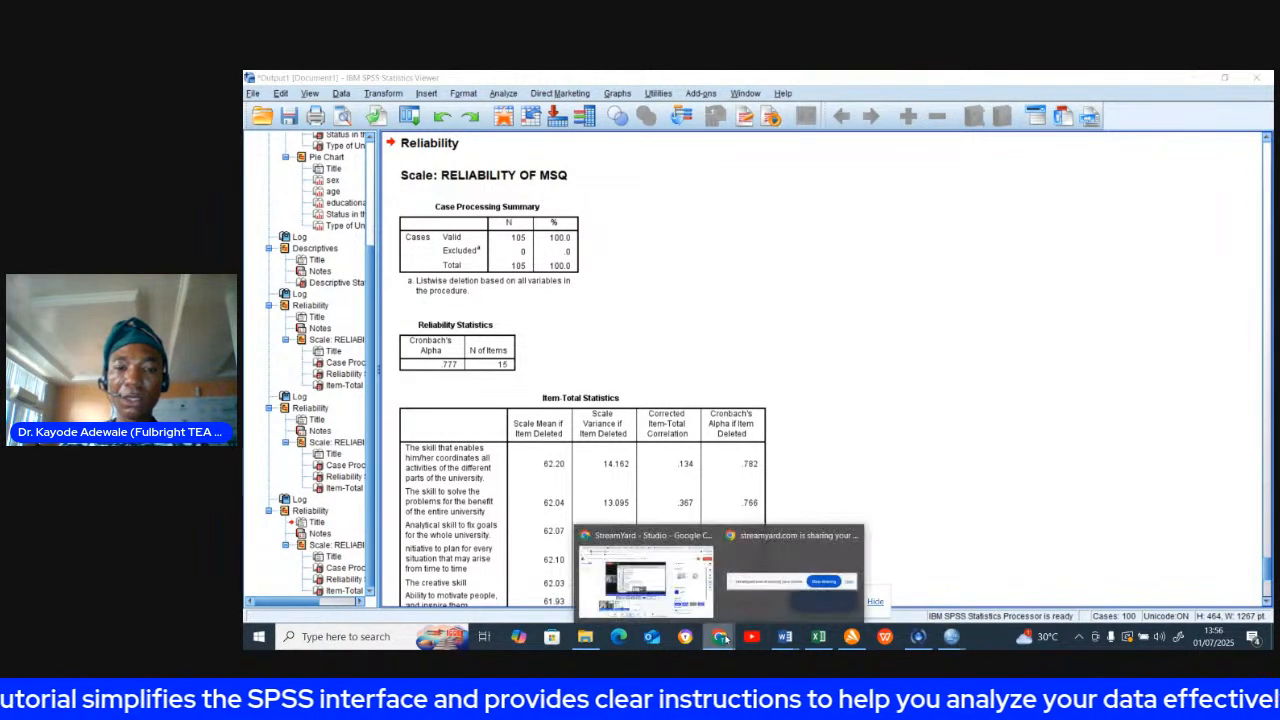
click(652, 580)
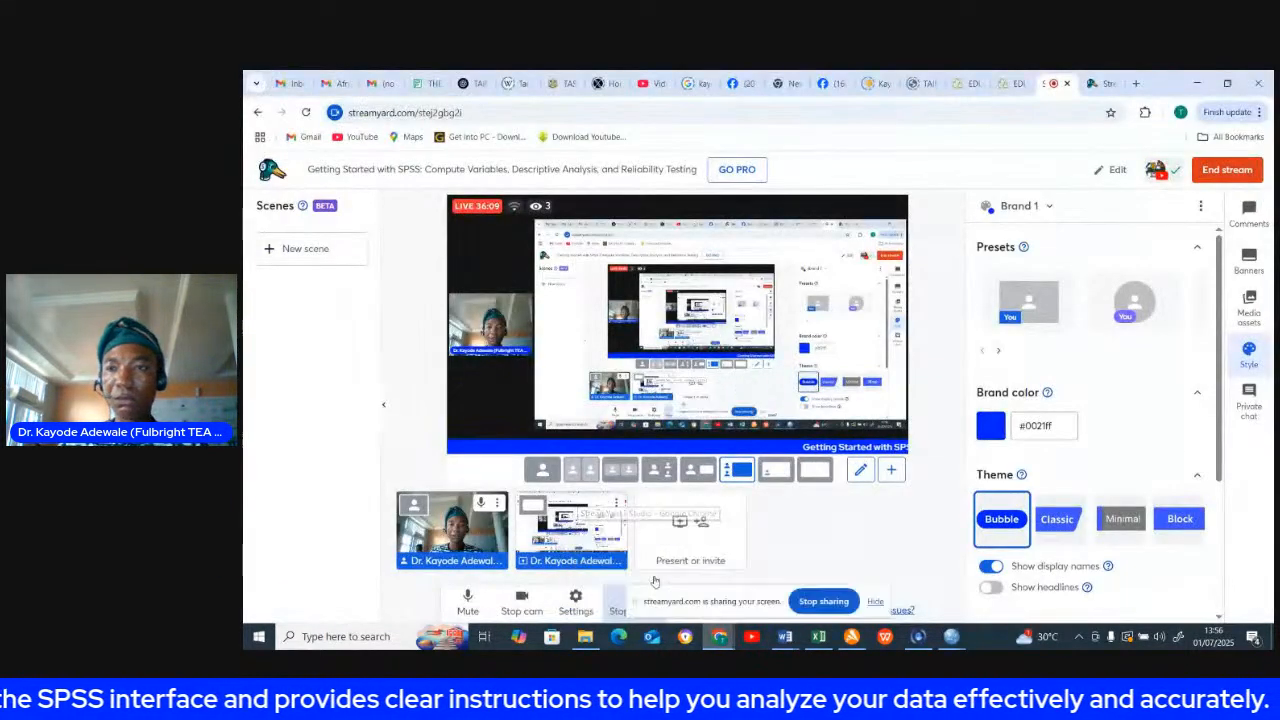
click(1218, 175)
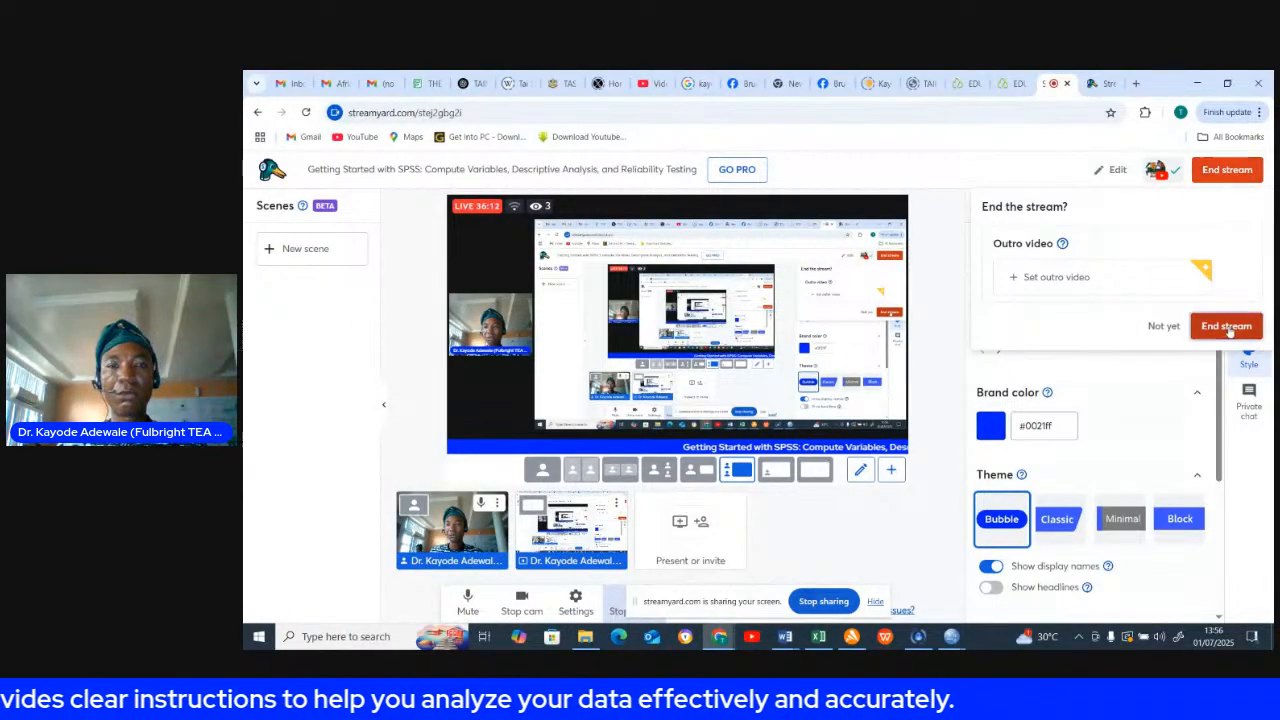